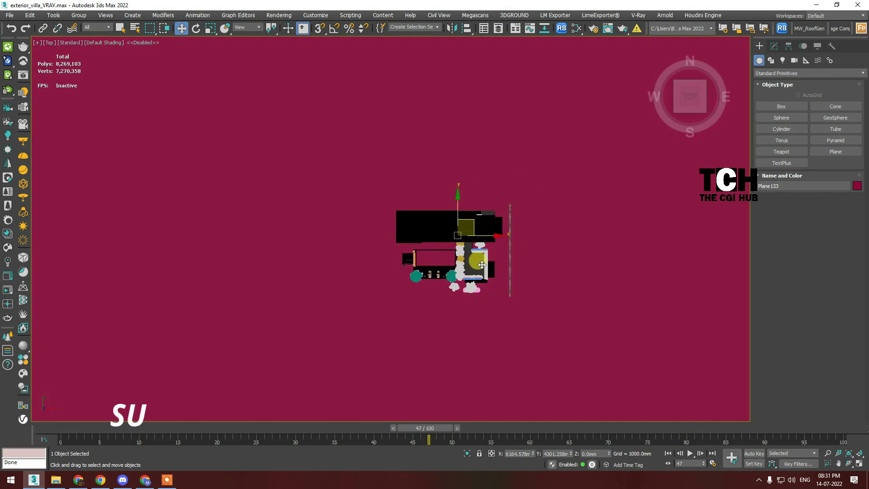
Isolate the villa's large ground plane and view it from the top in wireframe
{"action": "key", "text": "f"}
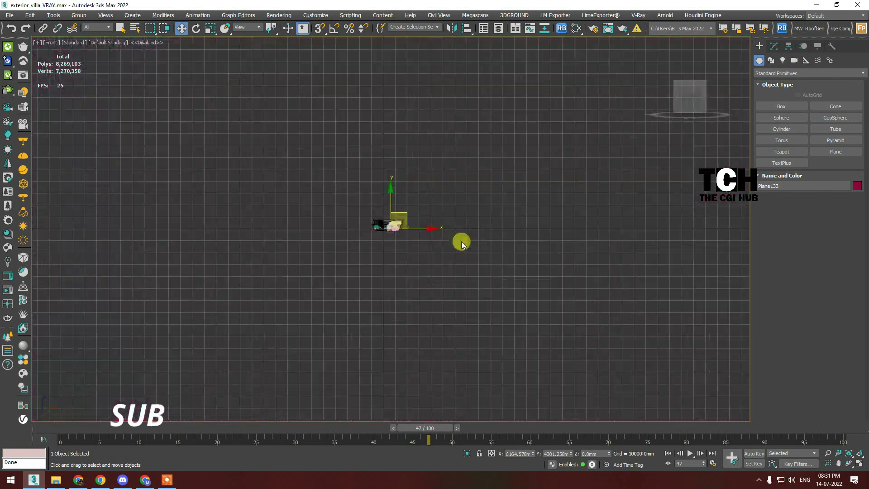
{"action": "key", "text": "z"}
{"action": "key", "text": "F3"}
{"action": "middle_click_drag", "start_coordinate": [620, 239], "coordinate": [521, 244], "text": "alt"}
{"action": "left_click", "coordinate": [521, 243]}
{"action": "key", "text": "z"}
{"action": "scroll", "coordinate": [520, 244], "scroll_direction": "down", "scroll_amount": 5}
{"action": "left_click", "coordinate": [402, 250]}
{"action": "key", "text": "alt+q"}
{"action": "key", "text": "t"}
{"action": "key", "text": "F3"}
{"action": "scroll", "coordinate": [439, 244], "scroll_direction": "down", "scroll_amount": 5}
Reduce the ground plane's Length and Width in its parameters
{"action": "left_click", "coordinate": [773, 46]}
{"action": "scroll", "coordinate": [644, 268], "scroll_direction": "down", "scroll_amount": 5}
{"action": "left_click_drag", "start_coordinate": [837, 234], "coordinate": [836, 267]}
{"action": "scroll", "coordinate": [634, 256], "scroll_direction": "up", "scroll_amount": 4}
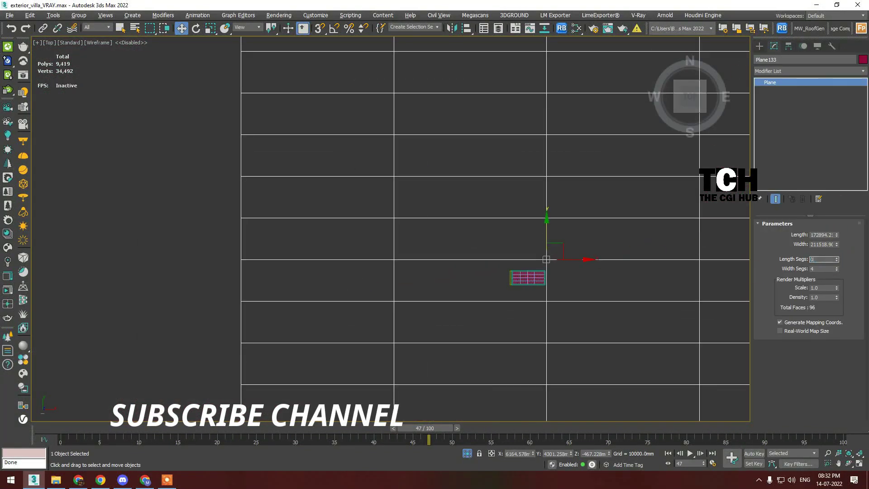
{"action": "scroll", "coordinate": [566, 258], "scroll_direction": "down", "scroll_amount": 2}
{"action": "scroll", "coordinate": [643, 371], "scroll_direction": "up", "scroll_amount": 4}
Convert the plane to Editable Poly and move two edge vertices down and slightly left
{"action": "right_click", "coordinate": [643, 371]}
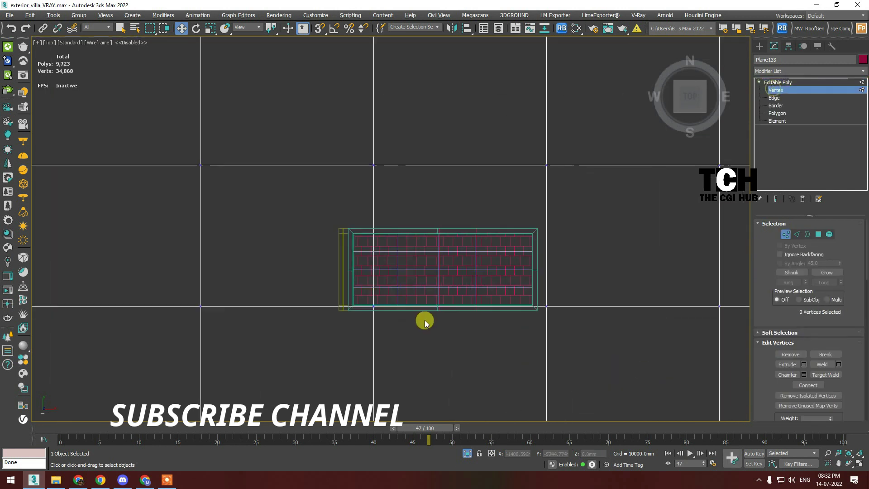
{"action": "scroll", "coordinate": [517, 247], "scroll_direction": "up", "scroll_amount": 2}
{"action": "left_click", "coordinate": [776, 90]}
{"action": "left_click_drag", "start_coordinate": [627, 165], "coordinate": [239, 200]}
{"action": "left_click_drag", "start_coordinate": [413, 154], "coordinate": [423, 218]}
{"action": "left_click_drag", "start_coordinate": [611, 291], "coordinate": [601, 291]}
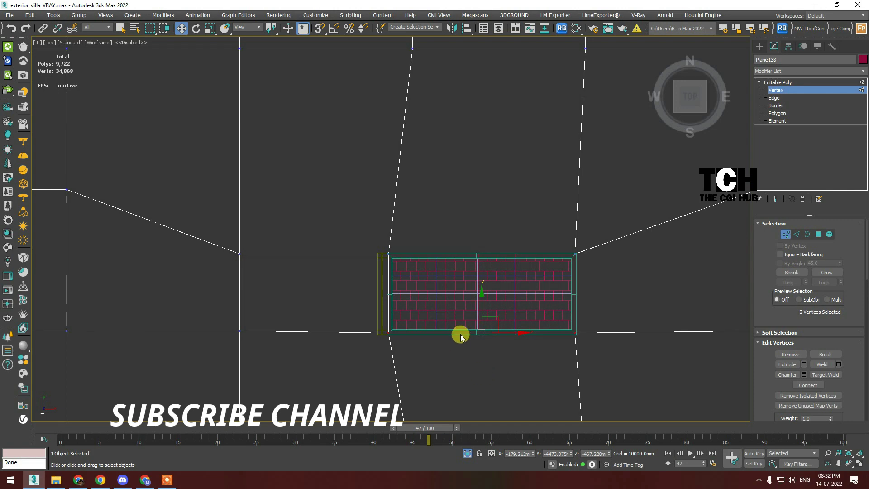
Leave vertex editing and orbit the perspective view to inspect the reshaped slab
{"action": "key", "text": "p"}
{"action": "key", "text": "F3"}
{"action": "mouse_move", "coordinate": [471, 340]}
{"action": "middle_mouse_down", "text": "alt"}
{"action": "mouse_move", "coordinate": [524, 307]}
{"action": "mouse_move", "coordinate": [420, 268]}
{"action": "mouse_move", "coordinate": [398, 295]}
{"action": "mouse_move", "coordinate": [410, 312]}
{"action": "middle_mouse_up", "text": "alt"}
{"action": "key", "text": "6"}
{"action": "scroll", "coordinate": [435, 355], "scroll_direction": "down", "scroll_amount": 5}
{"action": "mouse_move", "coordinate": [435, 355]}
{"action": "middle_mouse_down", "text": "alt"}
{"action": "mouse_move", "coordinate": [517, 314]}
{"action": "mouse_move", "coordinate": [249, 205]}
{"action": "middle_mouse_up", "text": "alt"}
{"action": "scroll", "coordinate": [514, 333], "scroll_direction": "up", "scroll_amount": 2}
{"action": "scroll", "coordinate": [514, 333], "scroll_direction": "down", "scroll_amount": 5}
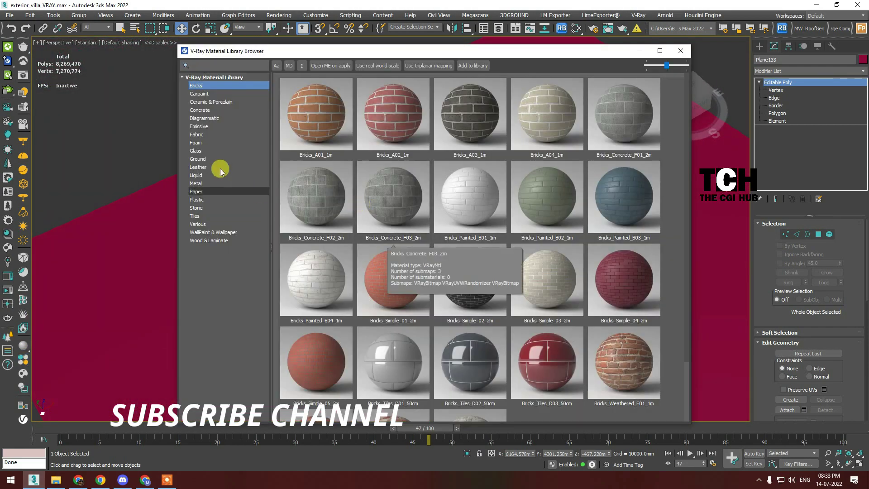
Apply the Grass_D material from the V-Ray Material Library to the plane
{"action": "left_click", "coordinate": [219, 159]}
{"action": "double_click", "coordinate": [546, 205]}
{"action": "left_click", "coordinate": [481, 170]}
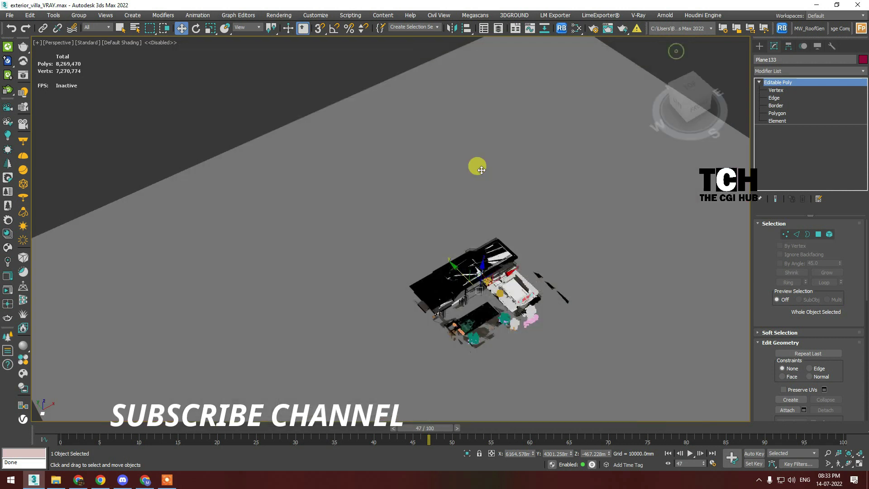
{"action": "scroll", "coordinate": [402, 304], "scroll_direction": "up", "scroll_amount": 2}
{"action": "scroll", "coordinate": [398, 299], "scroll_direction": "up", "scroll_amount": 3}
{"action": "scroll", "coordinate": [417, 272], "scroll_direction": "up", "scroll_amount": 2}
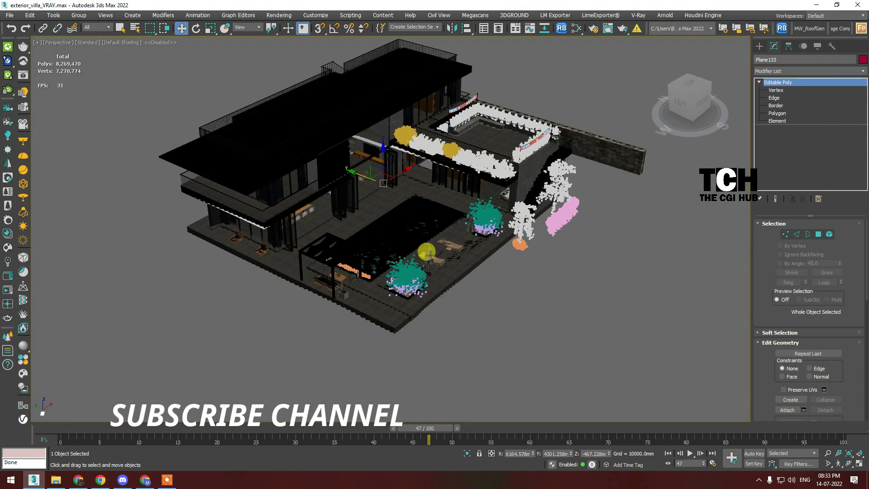
{"action": "scroll", "coordinate": [440, 205], "scroll_direction": "up", "scroll_amount": 2}
{"action": "left_click", "coordinate": [441, 205], "text": "ctrl"}
Isolate the selection and inspect the textured pool in an edged-faces view
{"action": "key", "text": "alt+q"}
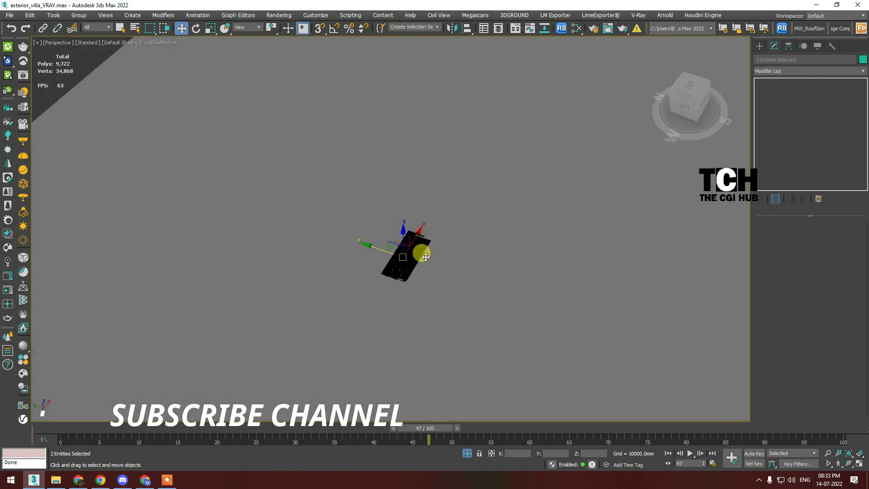
{"action": "mouse_move", "coordinate": [585, 324]}
{"action": "middle_mouse_down", "text": "alt"}
{"action": "mouse_move", "coordinate": [349, 231]}
{"action": "mouse_move", "coordinate": [340, 275]}
{"action": "middle_mouse_up", "text": "alt"}
{"action": "key", "text": "u"}
{"action": "key", "text": "F4"}
{"action": "scroll", "coordinate": [365, 249], "scroll_direction": "up", "scroll_amount": 3}
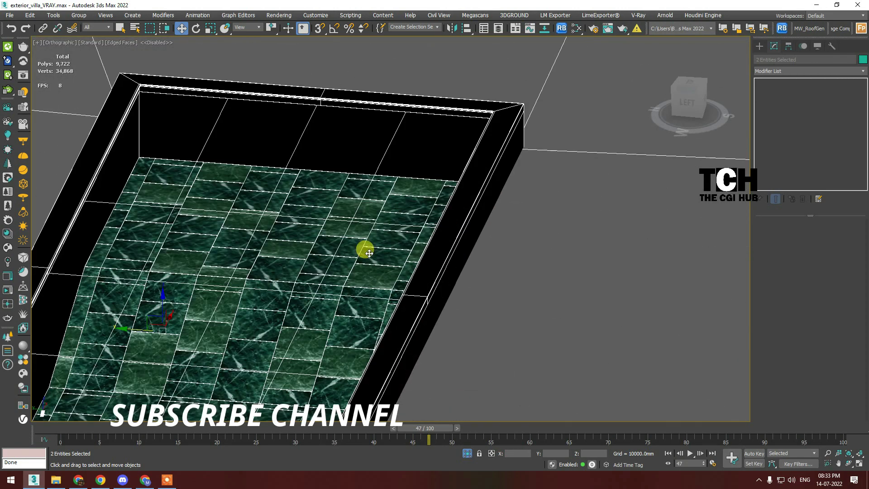
{"action": "scroll", "coordinate": [277, 252], "scroll_direction": "down", "scroll_amount": 3}
{"action": "middle_click_drag", "start_coordinate": [278, 253], "coordinate": [466, 466], "text": "alt"}
Exit isolation to show the full villa and briefly check the V-Ray material library
{"action": "left_click", "coordinate": [468, 453]}
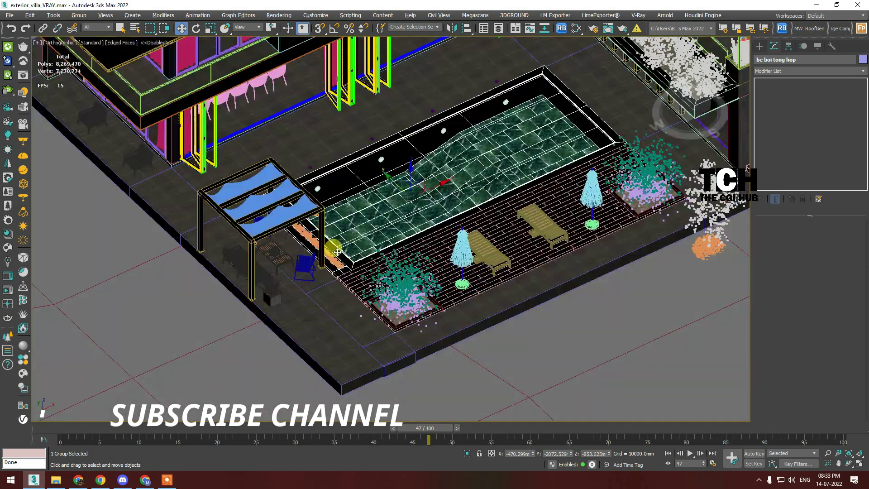
{"action": "scroll", "coordinate": [617, 326], "scroll_direction": "down", "scroll_amount": 5}
{"action": "left_click", "coordinate": [618, 326]}
{"action": "left_click", "coordinate": [25, 366]}
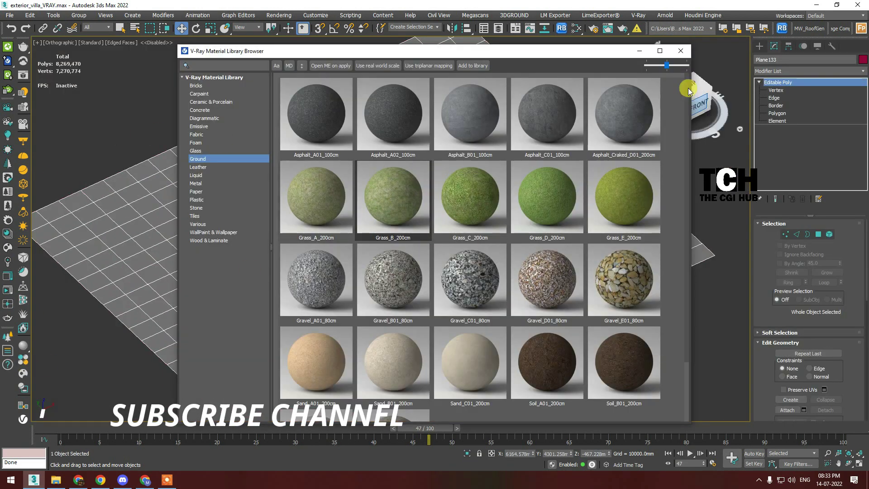
{"action": "left_click", "coordinate": [685, 49]}
{"action": "left_click", "coordinate": [602, 333]}
{"action": "middle_click_drag", "start_coordinate": [602, 333], "coordinate": [478, 228], "text": "alt"}
Switch to a wireframe Top view and review the object Display settings
{"action": "key", "text": "t"}
{"action": "key", "text": "F3"}
{"action": "scroll", "coordinate": [604, 340], "scroll_direction": "up", "scroll_amount": 10}
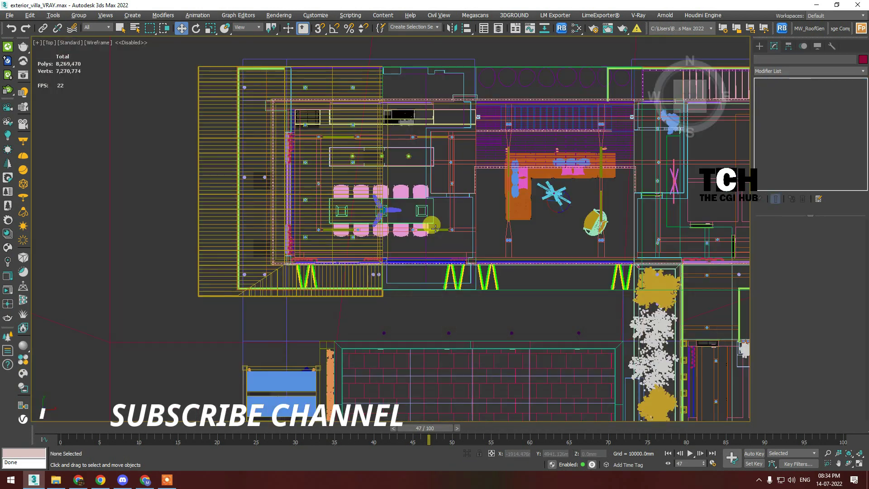
{"action": "scroll", "coordinate": [419, 265], "scroll_direction": "up", "scroll_amount": 10}
{"action": "left_click", "coordinate": [817, 46]}
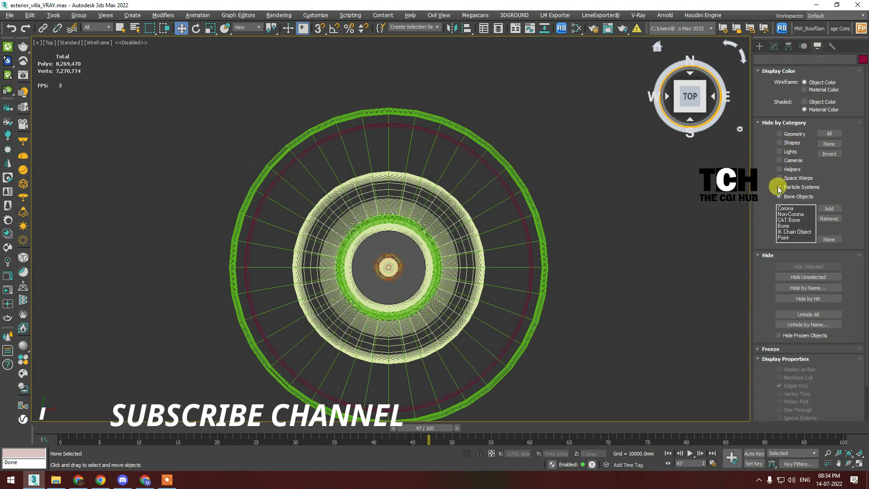
{"action": "scroll", "coordinate": [576, 149], "scroll_direction": "down", "scroll_amount": 6}
{"action": "scroll", "coordinate": [563, 243], "scroll_direction": "down", "scroll_amount": 5}
{"action": "scroll", "coordinate": [563, 294], "scroll_direction": "down", "scroll_amount": 4}
{"action": "scroll", "coordinate": [558, 294], "scroll_direction": "up", "scroll_amount": 3}
{"action": "scroll", "coordinate": [559, 294], "scroll_direction": "up", "scroll_amount": 5}
{"action": "scroll", "coordinate": [558, 280], "scroll_direction": "down", "scroll_amount": 2}
{"action": "scroll", "coordinate": [559, 269], "scroll_direction": "up", "scroll_amount": 6}
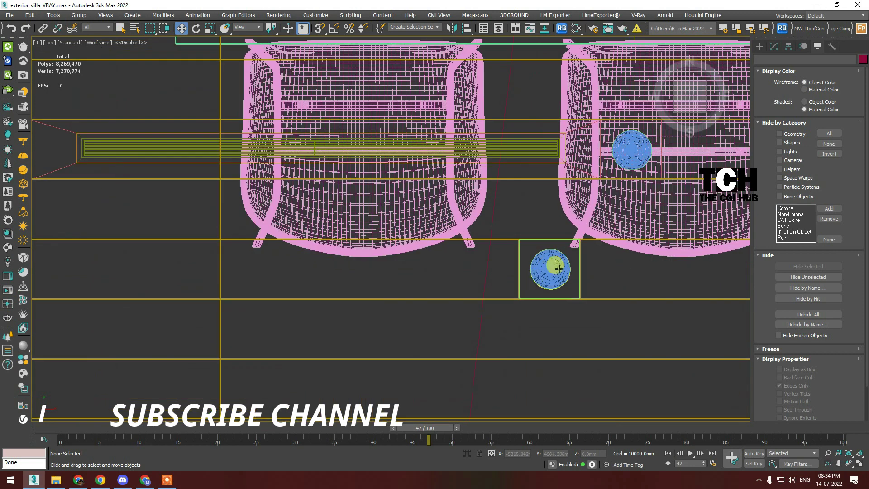
{"action": "scroll", "coordinate": [559, 268], "scroll_direction": "up", "scroll_amount": 6}
Filter selection to Lights, select the round ceiling light, and open the V-Ray Light Lister
{"action": "left_click", "coordinate": [97, 27]}
{"action": "left_click", "coordinate": [91, 53]}
{"action": "left_click", "coordinate": [548, 138]}
{"action": "left_click", "coordinate": [54, 15]}
{"action": "left_click", "coordinate": [181, 119]}
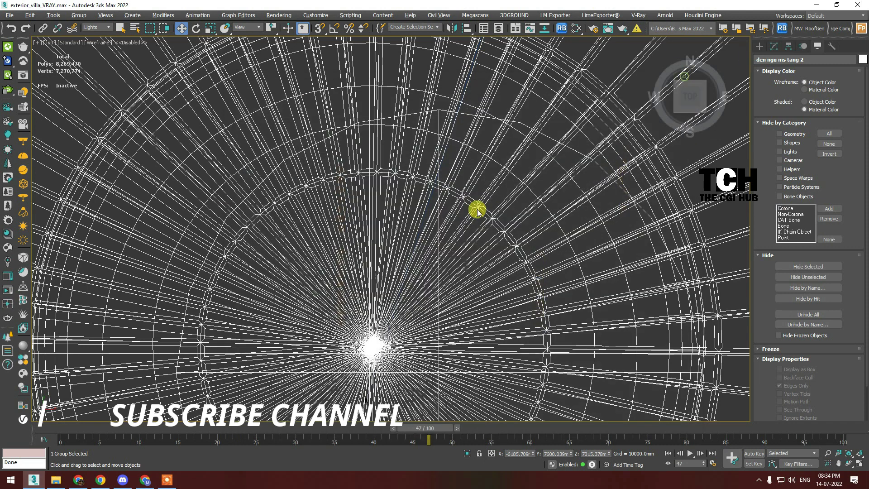
Review the Effects settings in Environment and Effects
{"action": "key", "text": "8"}
{"action": "left_click", "coordinate": [266, 130]}
{"action": "left_click", "coordinate": [366, 117]}
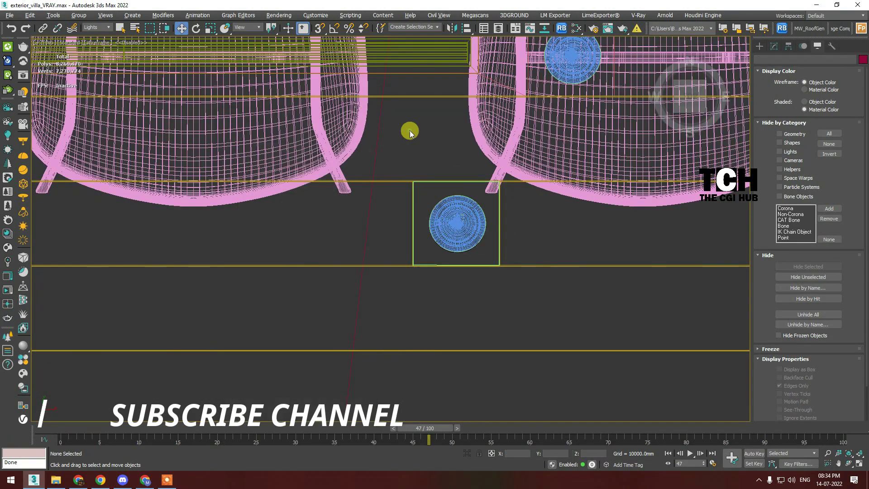
{"action": "scroll", "coordinate": [453, 203], "scroll_direction": "down", "scroll_amount": 10}
Choose VRay under Create > Cameras and start a VRayPhysicalCamera, briefly checking Render Setup
{"action": "left_click", "coordinate": [760, 46]}
{"action": "scroll", "coordinate": [498, 196], "scroll_direction": "up", "scroll_amount": 5}
{"action": "left_click", "coordinate": [794, 60]}
{"action": "left_click", "coordinate": [594, 28]}
{"action": "left_click", "coordinate": [536, 26]}
{"action": "left_click", "coordinate": [809, 72]}
{"action": "left_click", "coordinate": [792, 91]}
{"action": "left_click", "coordinate": [836, 106]}
{"action": "scroll", "coordinate": [465, 229], "scroll_direction": "up", "scroll_amount": 5}
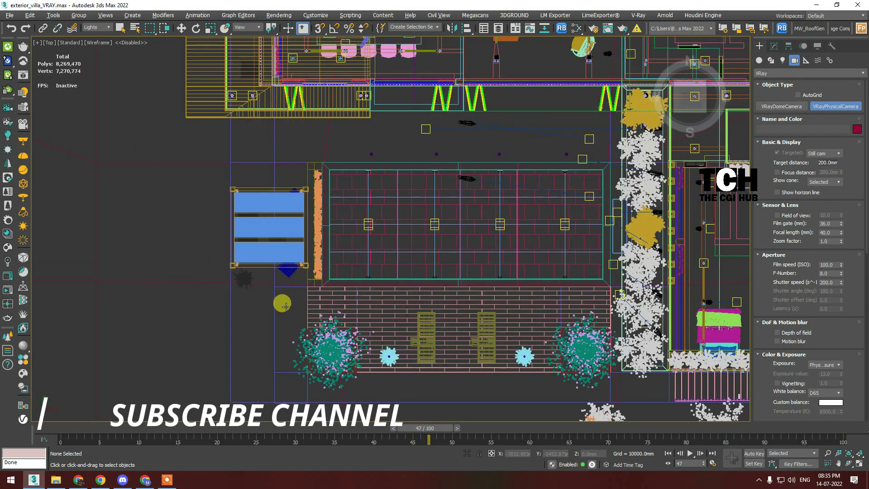
Drag out the camera across the pool in Top view and raise it in Front view
{"action": "left_click_drag", "start_coordinate": [276, 161], "coordinate": [433, 153]}
{"action": "key", "text": "w"}
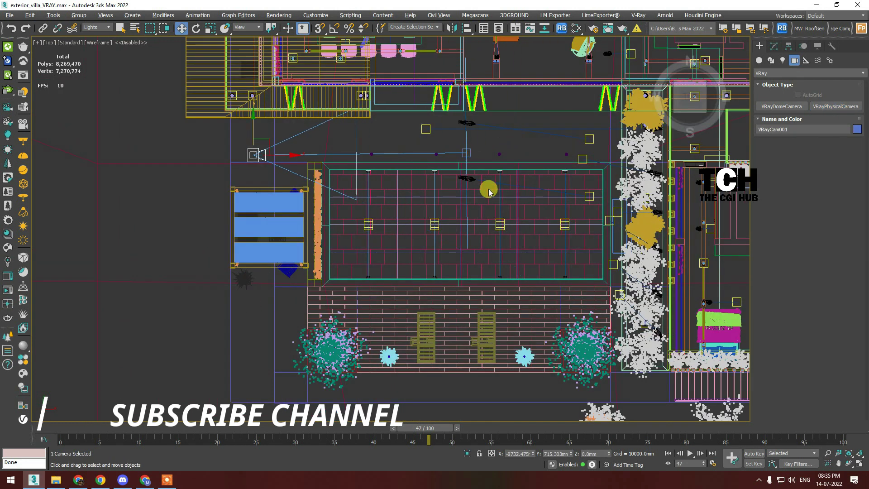
{"action": "key", "text": "f"}
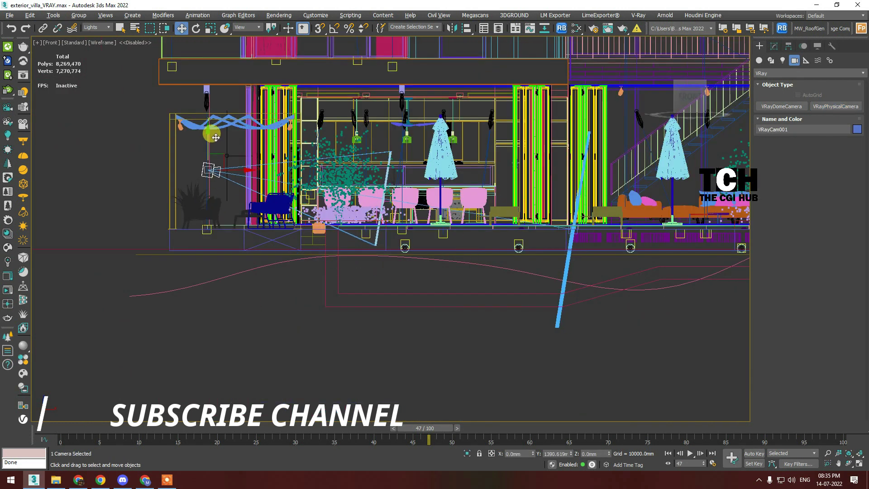
{"action": "left_click_drag", "start_coordinate": [215, 137], "coordinate": [206, 132]}
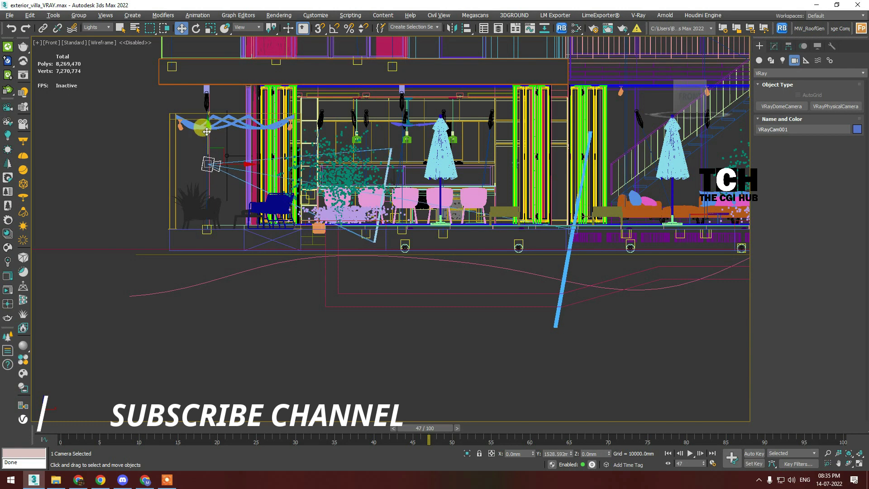
Look through the camera and raise its target to tilt the view up
{"action": "key", "text": "c"}
{"action": "right_click", "coordinate": [363, 227]}
{"action": "left_click", "coordinate": [394, 213]}
{"action": "mouse_move", "coordinate": [386, 127]}
{"action": "left_mouse_down"}
{"action": "mouse_move", "coordinate": [380, 27]}
{"action": "mouse_move", "coordinate": [391, 159]}
{"action": "left_mouse_up"}
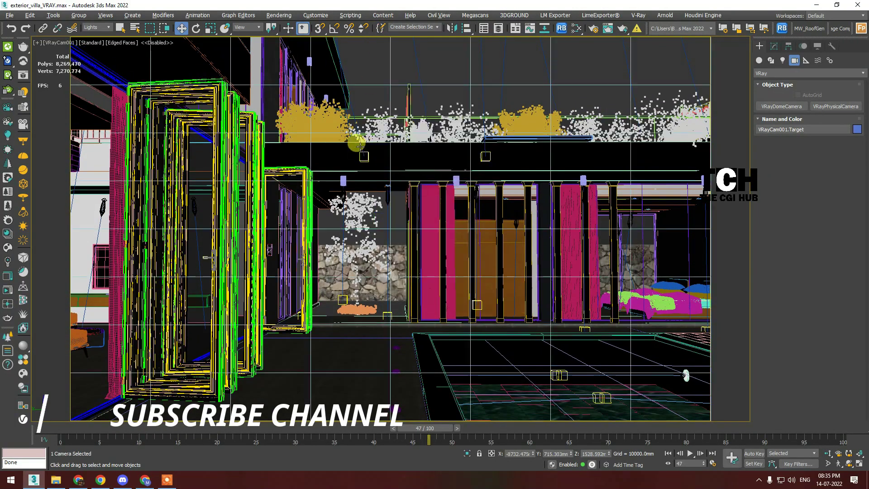
Enable automatic vertical tilt and set the camera's focal length to 24 mm
{"action": "left_click", "coordinate": [774, 45]}
{"action": "scroll", "coordinate": [811, 272], "scroll_direction": "down", "scroll_amount": 5}
{"action": "left_click", "coordinate": [777, 358]}
{"action": "scroll", "coordinate": [806, 401], "scroll_direction": "up", "scroll_amount": 5}
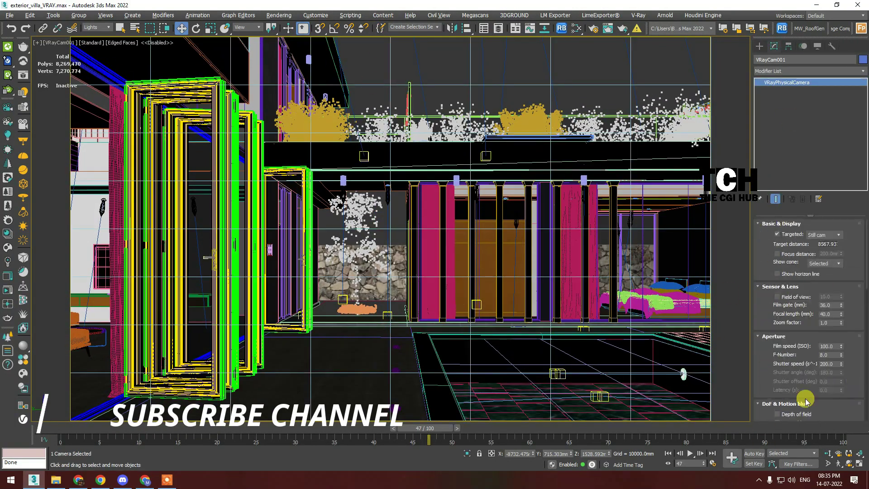
{"action": "type", "text": "24"}
{"action": "key", "text": "Return"}
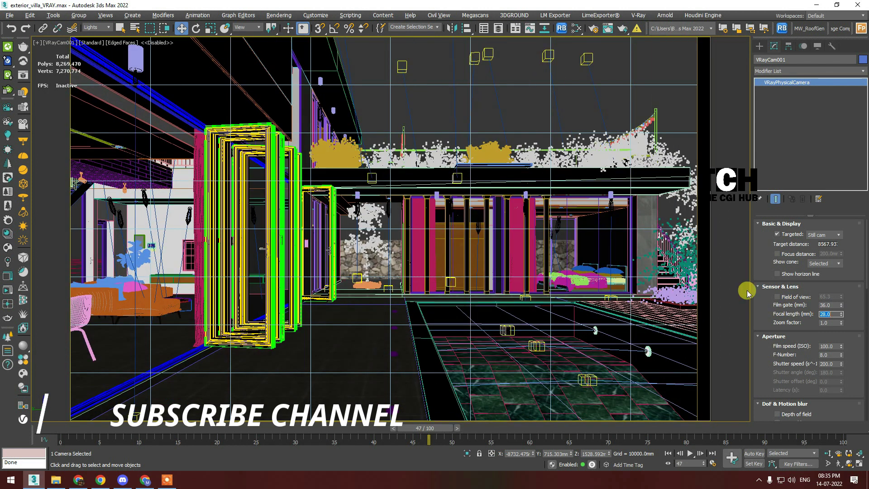
{"action": "left_click", "coordinate": [450, 116]}
Set the selection filter to All, window-select the 236 stray objects, and group them
{"action": "key", "text": "p"}
{"action": "key", "text": "z"}
{"action": "middle_click_drag", "start_coordinate": [466, 136], "coordinate": [435, 190], "text": "alt"}
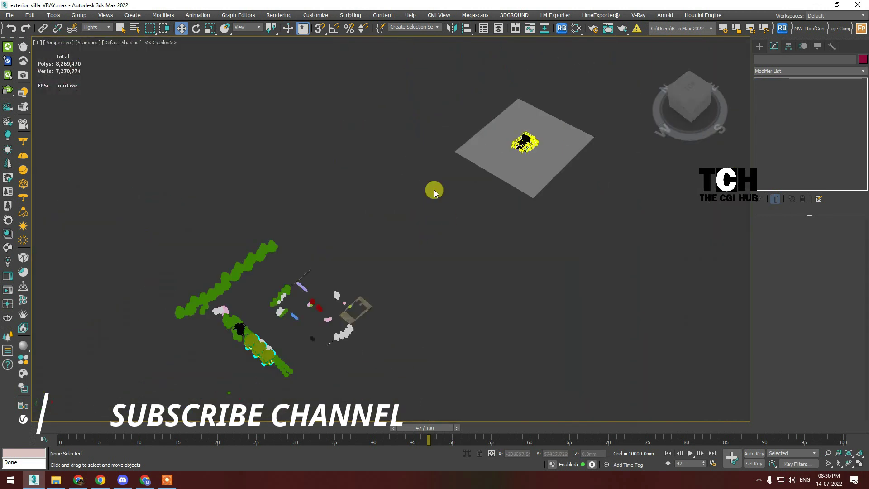
{"action": "left_click", "coordinate": [109, 28]}
{"action": "left_click", "coordinate": [96, 36]}
{"action": "left_click_drag", "start_coordinate": [434, 353], "coordinate": [219, 189]}
{"action": "key", "text": "ctrl+g"}
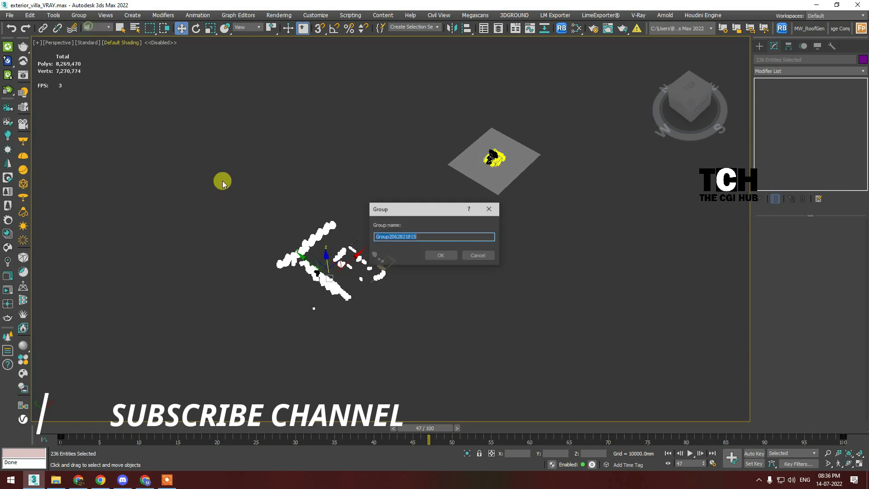
{"action": "key", "text": "Return"}
Hide the new group and reframe the view overhead on the pool courtyard
{"action": "right_click", "coordinate": [306, 248]}
{"action": "left_click", "coordinate": [307, 249]}
{"action": "key", "text": "c"}
{"action": "key", "text": "p"}
{"action": "key", "text": "z"}
{"action": "middle_click_drag", "start_coordinate": [435, 234], "coordinate": [408, 245], "text": "alt"}
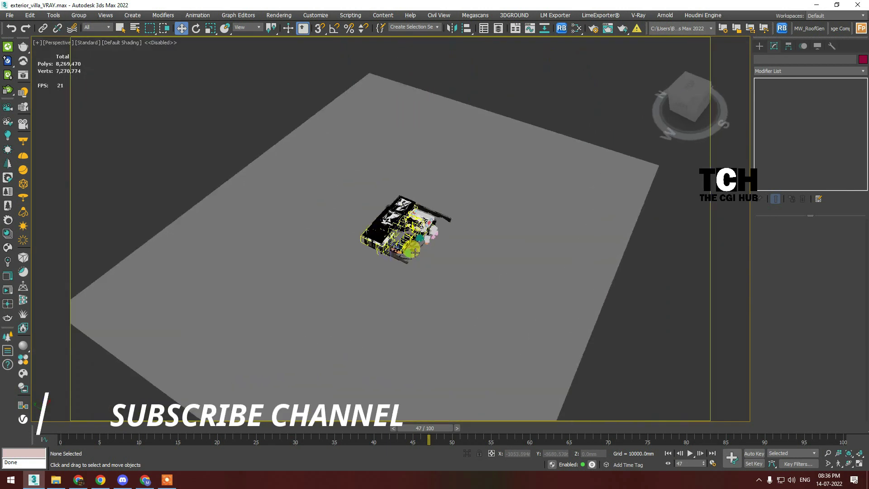
{"action": "scroll", "coordinate": [407, 245], "scroll_direction": "up", "scroll_amount": 5}
{"action": "scroll", "coordinate": [403, 247], "scroll_direction": "down", "scroll_amount": 2}
{"action": "scroll", "coordinate": [398, 249], "scroll_direction": "up", "scroll_amount": 3}
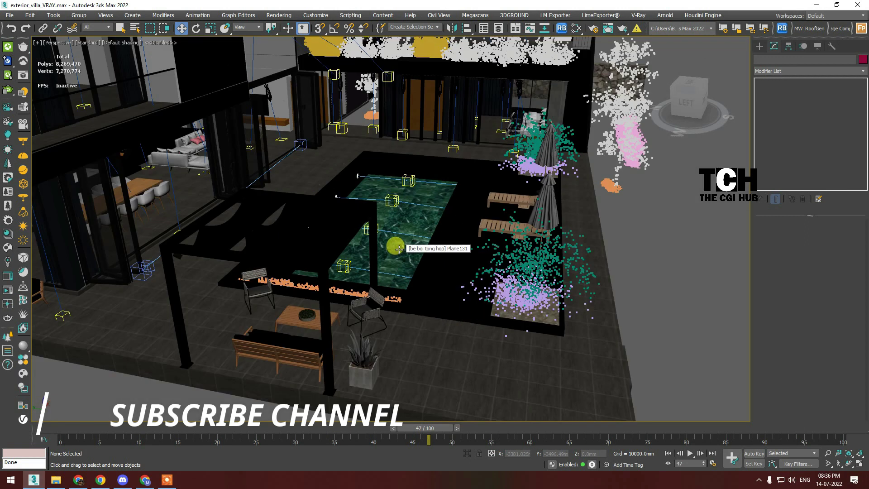
Choose VRaySun under Create > Lights > VRay
{"action": "left_click", "coordinate": [760, 45]}
{"action": "left_click", "coordinate": [783, 61]}
{"action": "left_click", "coordinate": [835, 118]}
Place the VRaySun in Top view and move it beside the villa
{"action": "key", "text": "t"}
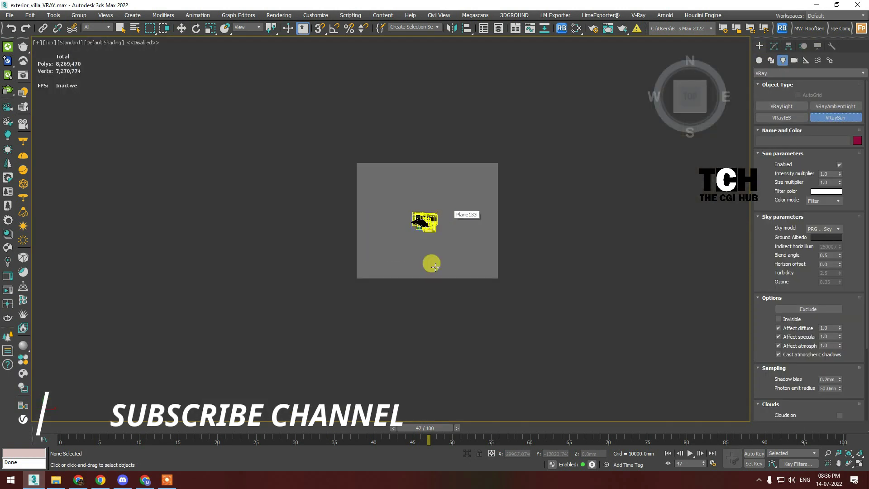
{"action": "left_click_drag", "start_coordinate": [435, 267], "coordinate": [423, 222]}
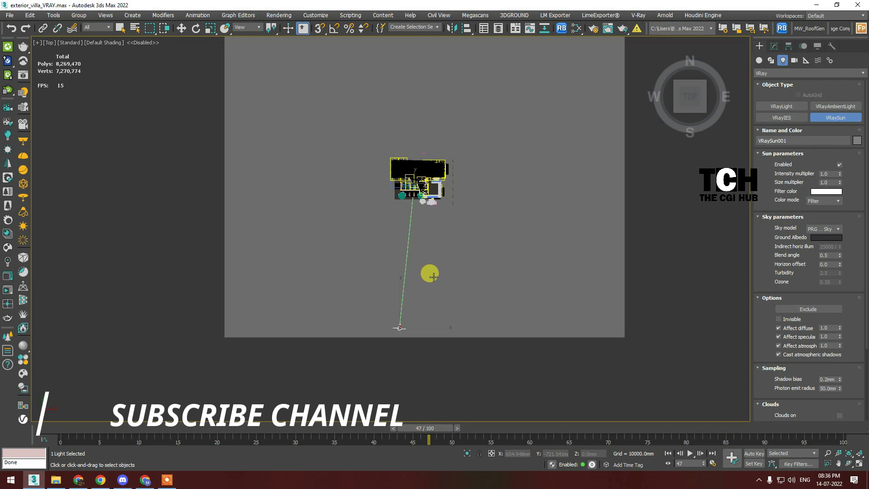
{"action": "key", "text": "w"}
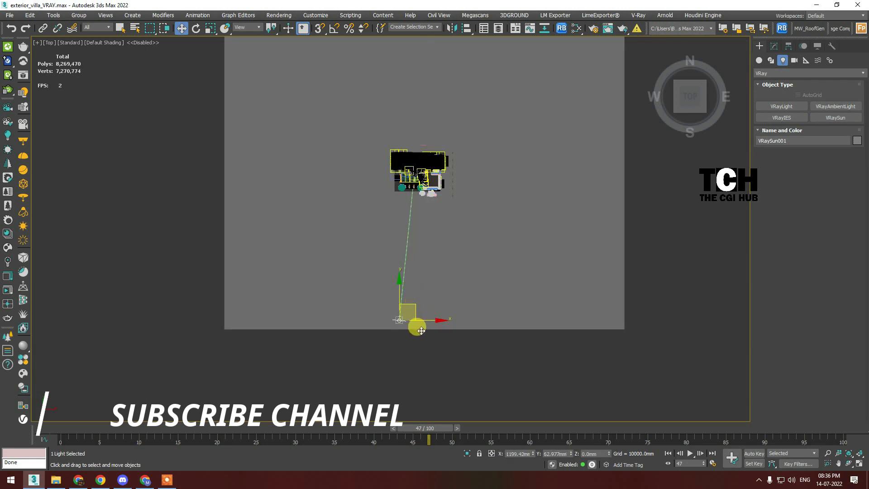
{"action": "left_click_drag", "start_coordinate": [449, 346], "coordinate": [436, 210]}
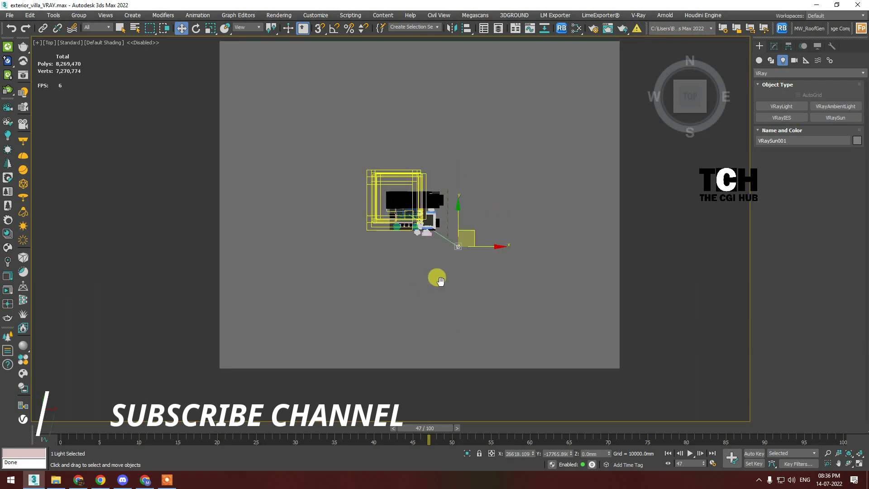
Switch to the VRayCam001 view and raise the sun higher along Z
{"action": "left_click", "coordinate": [757, 479]}
{"action": "middle_click_drag", "start_coordinate": [544, 271], "coordinate": [435, 281], "text": "alt"}
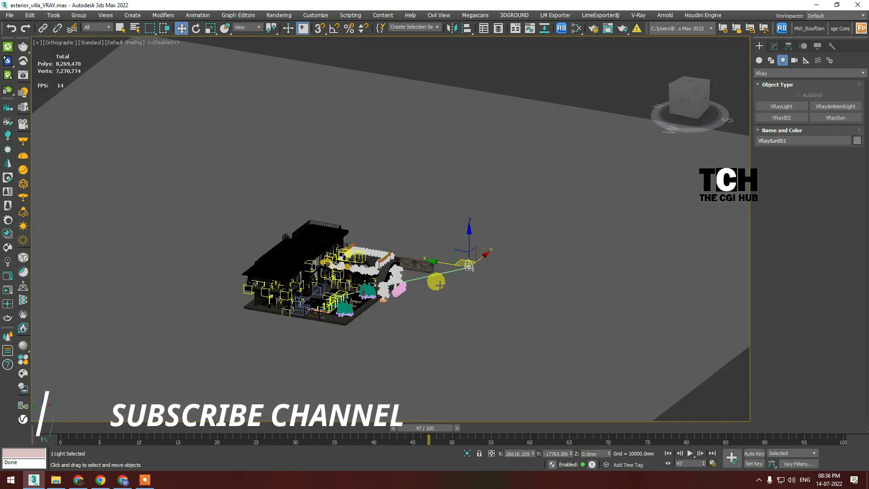
{"action": "key", "text": "c"}
{"action": "left_click_drag", "start_coordinate": [661, 55], "coordinate": [621, 28]}
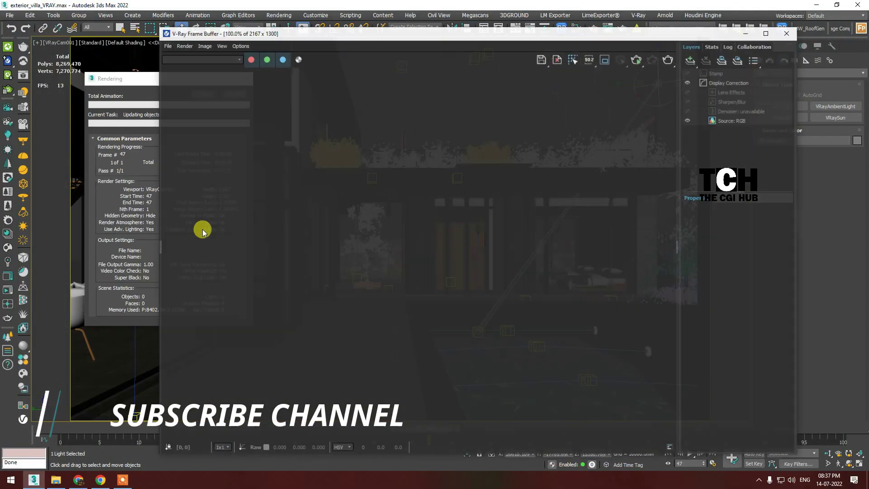
Move the render progress and frame buffer windows aside after the 2167 x 1300 render
{"action": "left_click_drag", "start_coordinate": [150, 82], "coordinate": [793, 145]}
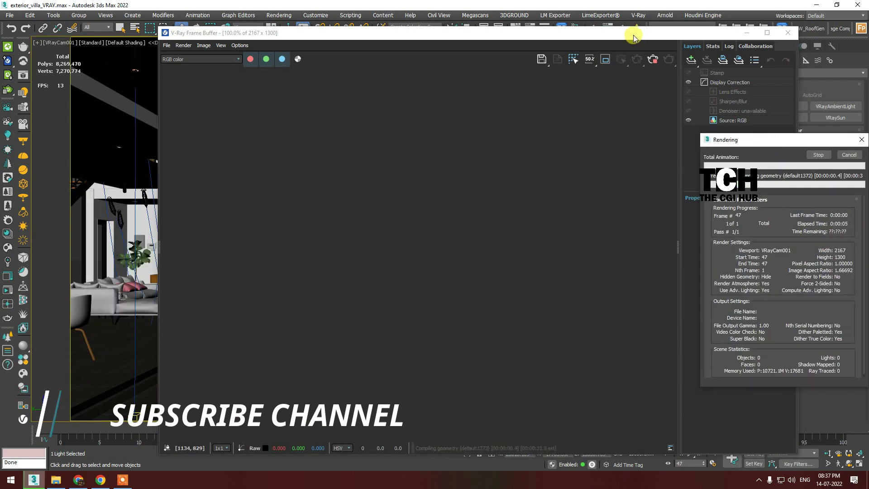
{"action": "left_click_drag", "start_coordinate": [631, 32], "coordinate": [482, 20]}
{"action": "left_click_drag", "start_coordinate": [749, 139], "coordinate": [716, 138]}
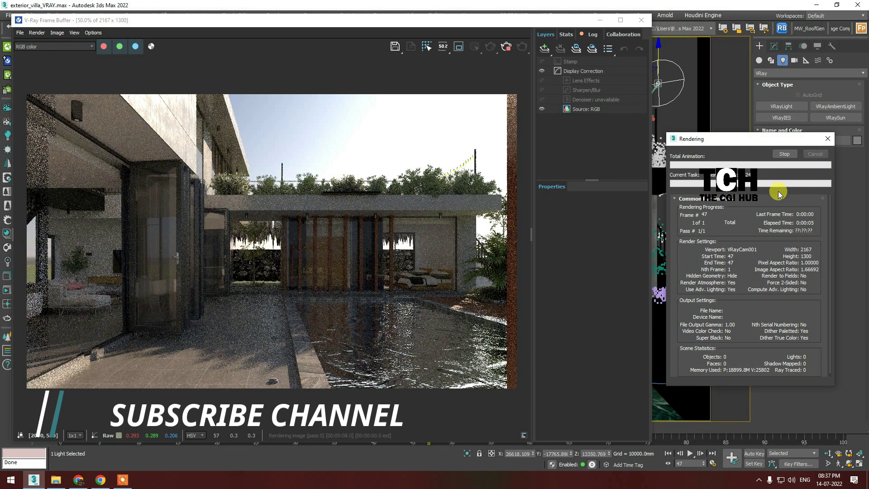
{"action": "left_click_drag", "start_coordinate": [345, 19], "coordinate": [284, 50]}
Check the V-Ray tab in Render Setup and start interactive rendering from the V-Ray Frame Buffer
{"action": "key", "text": "F10"}
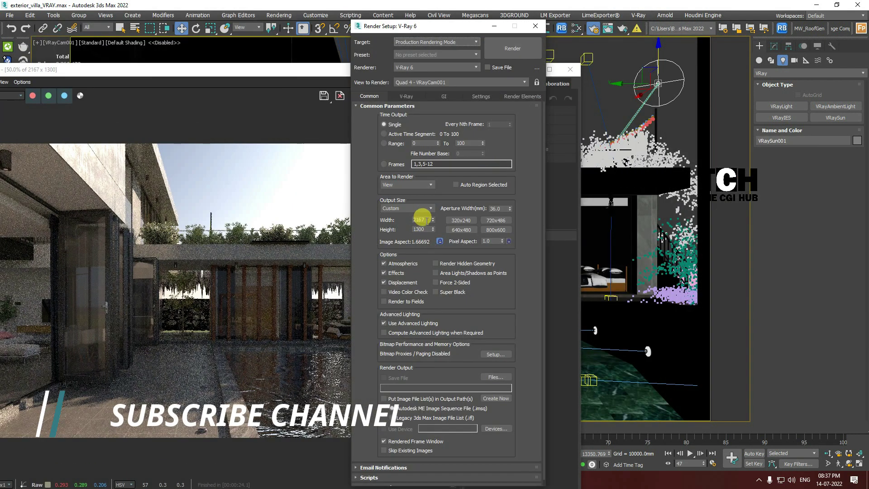
{"action": "left_click", "coordinate": [398, 100]}
{"action": "left_click", "coordinate": [385, 98]}
{"action": "left_click_drag", "start_coordinate": [445, 68], "coordinate": [445, 29]}
{"action": "left_click", "coordinate": [489, 56]}
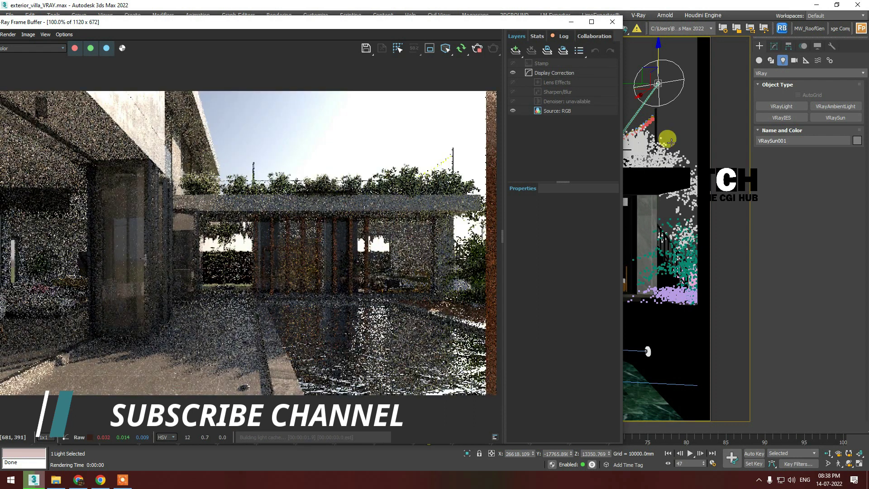
Test a sunset height on the VRaySun, then raise it back to daylight height
{"action": "left_click_drag", "start_coordinate": [666, 139], "coordinate": [661, 87]}
{"action": "mouse_move", "coordinate": [668, 171]}
{"action": "left_mouse_down"}
{"action": "mouse_move", "coordinate": [668, 200]}
{"action": "mouse_move", "coordinate": [637, 240]}
{"action": "mouse_move", "coordinate": [679, 198]}
{"action": "mouse_move", "coordinate": [668, 188]}
{"action": "mouse_move", "coordinate": [680, 197]}
{"action": "mouse_move", "coordinate": [679, 220]}
{"action": "left_mouse_up"}
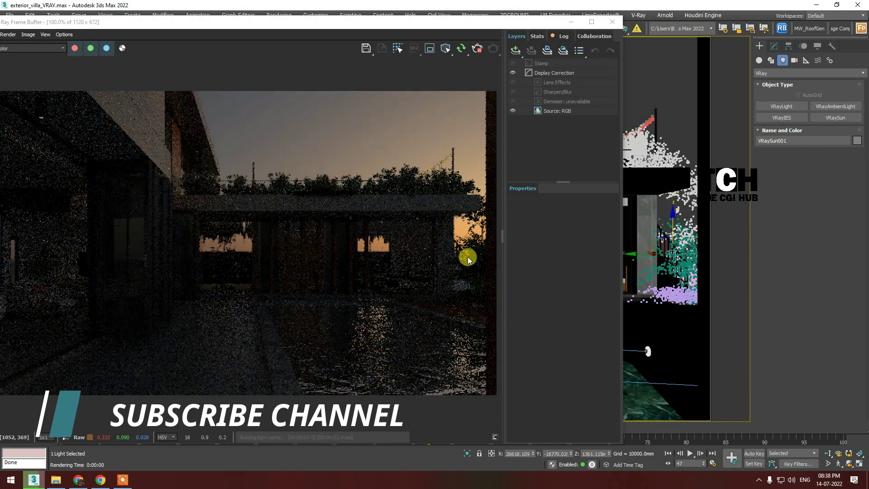
{"action": "mouse_move", "coordinate": [677, 218]}
{"action": "left_mouse_down"}
{"action": "mouse_move", "coordinate": [688, 159]}
{"action": "mouse_move", "coordinate": [688, 168]}
{"action": "left_mouse_up"}
{"action": "left_click", "coordinate": [774, 46]}
{"action": "left_click_drag", "start_coordinate": [763, 301], "coordinate": [763, 272]}
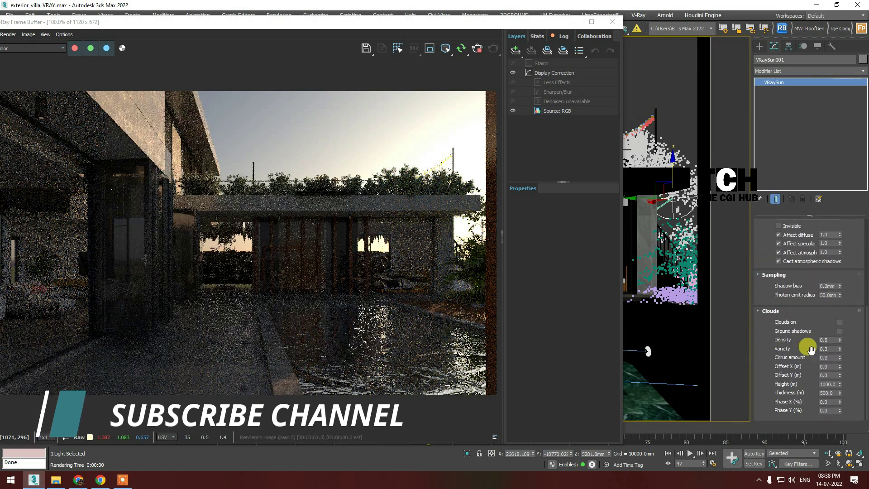
Turn on VRaySun clouds, raise the sun much higher, and turn off cloud ground shadows
{"action": "left_click", "coordinate": [840, 322]}
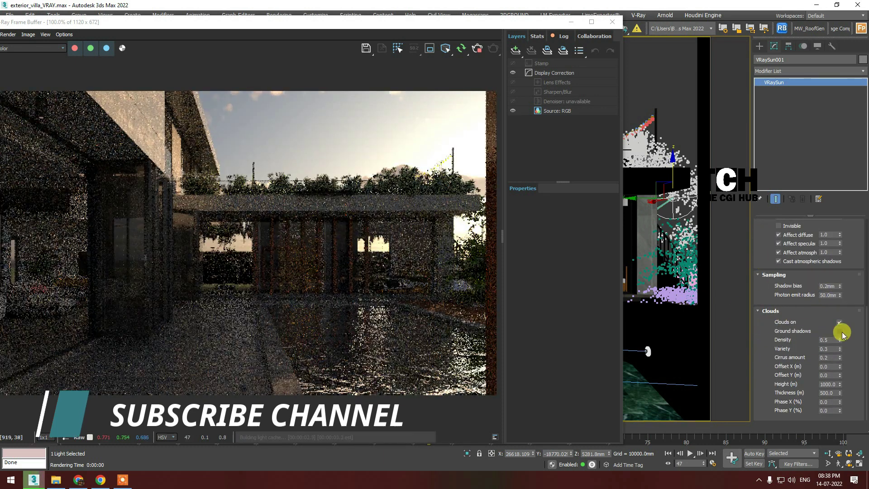
{"action": "left_click", "coordinate": [840, 332]}
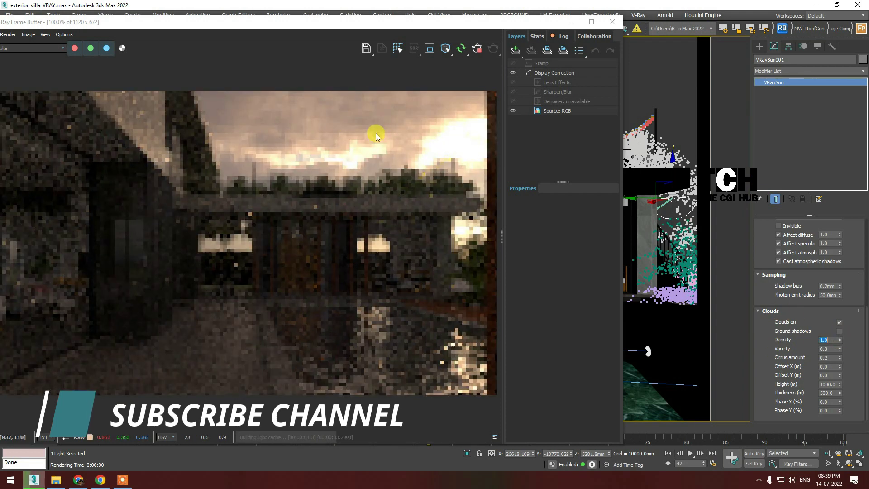
{"action": "left_click_drag", "start_coordinate": [674, 172], "coordinate": [673, 28]}
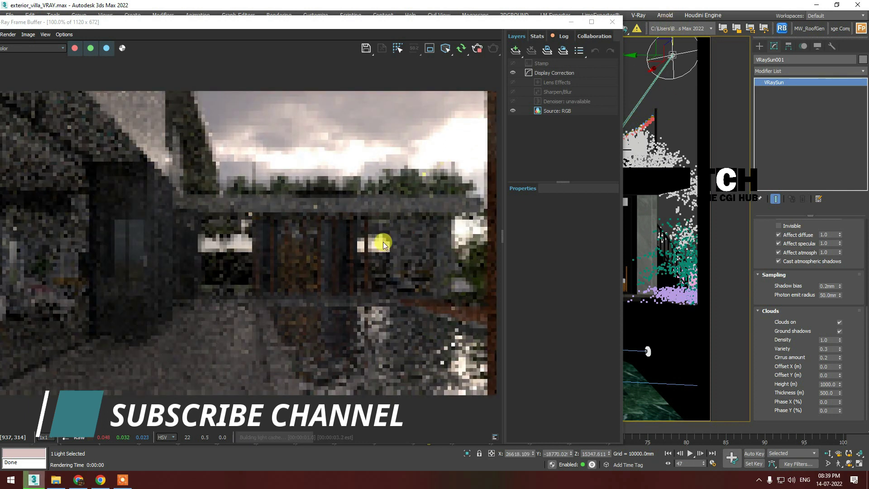
{"action": "left_click_drag", "start_coordinate": [332, 24], "coordinate": [353, 26]}
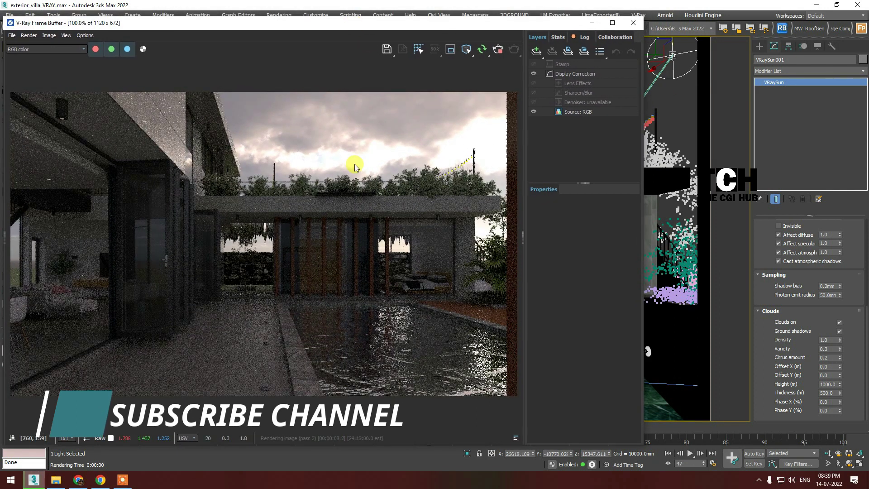
{"action": "left_click", "coordinate": [840, 331]}
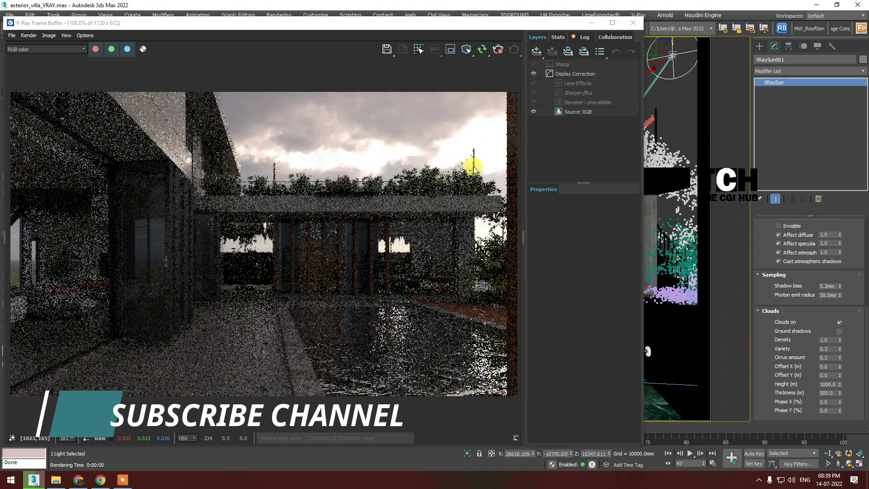
{"action": "key", "text": "ctrl+z"}
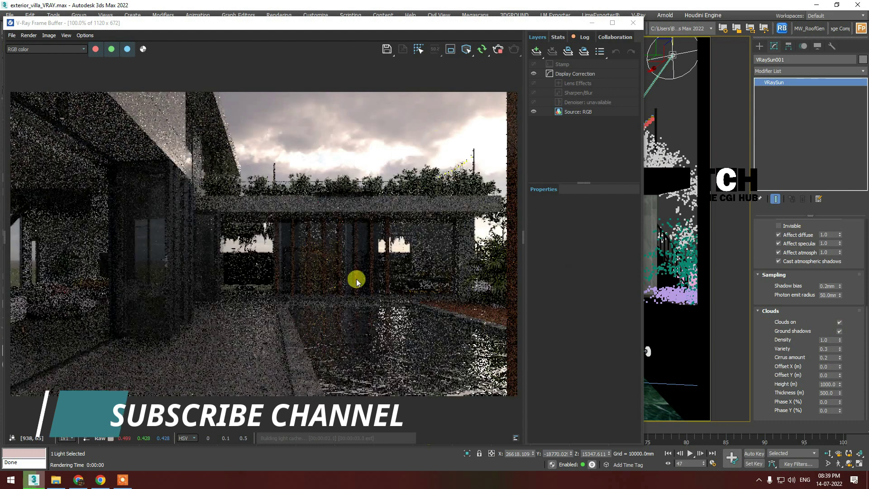
{"action": "left_click", "coordinate": [839, 331]}
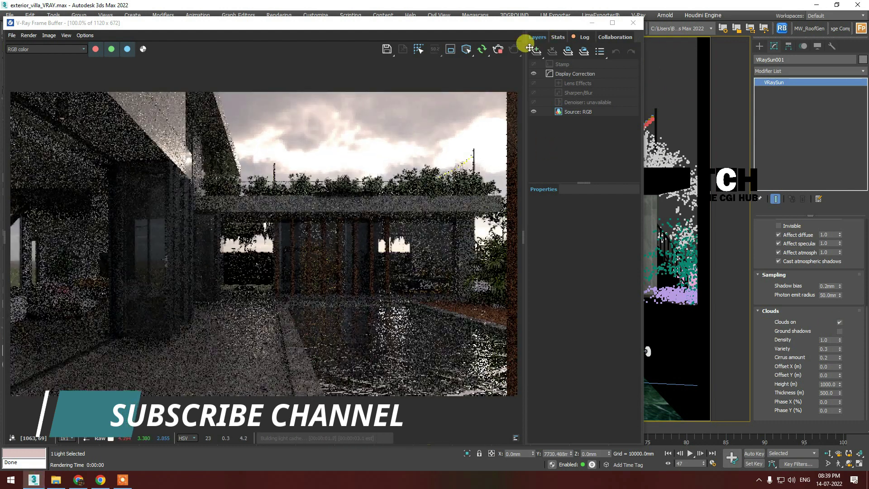
Try cloud densities 0.5, 0.4, 0.3 and 0.4, nudging the clouds' horizontal offset
{"action": "double_click", "coordinate": [828, 340]}
{"action": "type", "text": "0.5"}
{"action": "key", "text": "Return"}
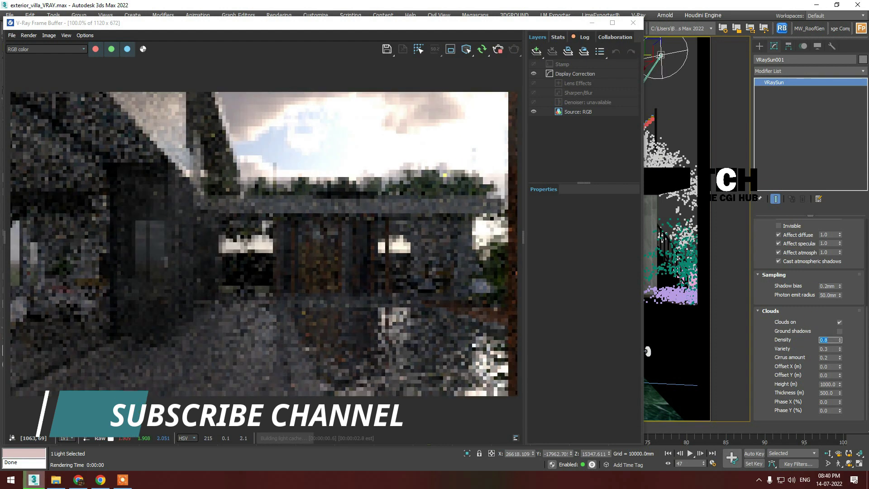
{"action": "type", "text": "0.4"}
{"action": "key", "text": "Return"}
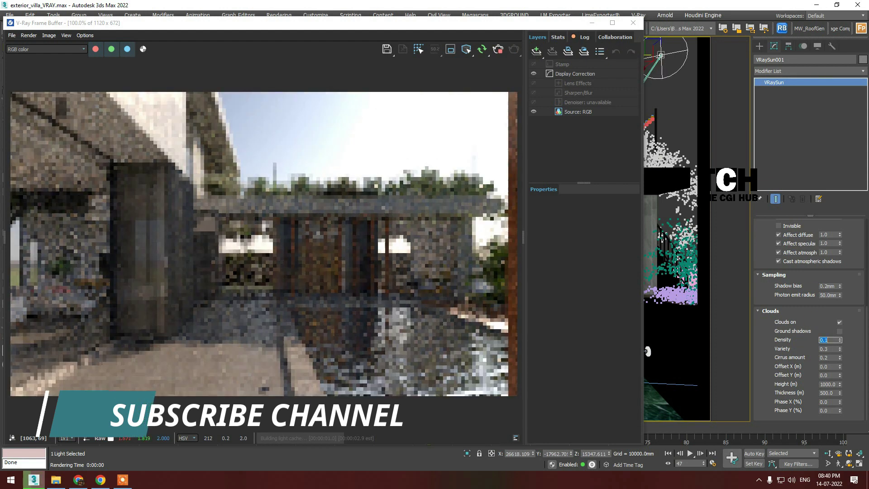
{"action": "type", "text": "0.3"}
{"action": "key", "text": "Return"}
{"action": "left_click_drag", "start_coordinate": [840, 367], "coordinate": [841, 357]}
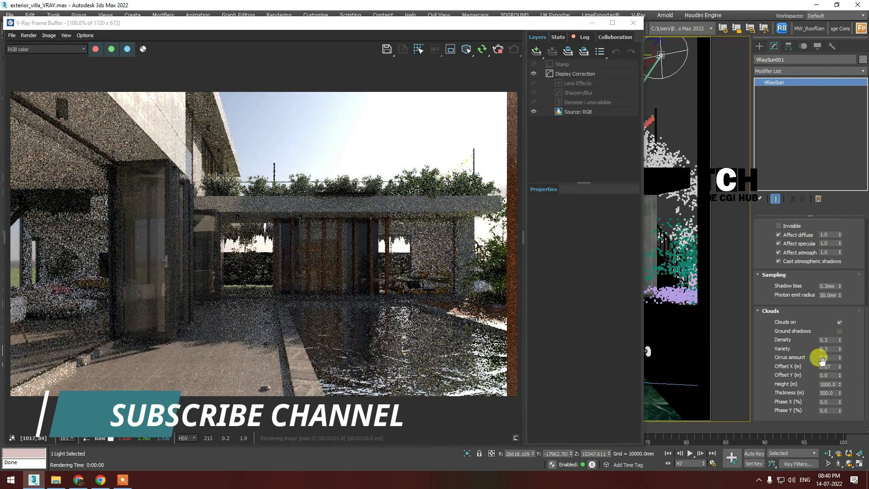
{"action": "type", "text": "0.4"}
{"action": "key", "text": "Return"}
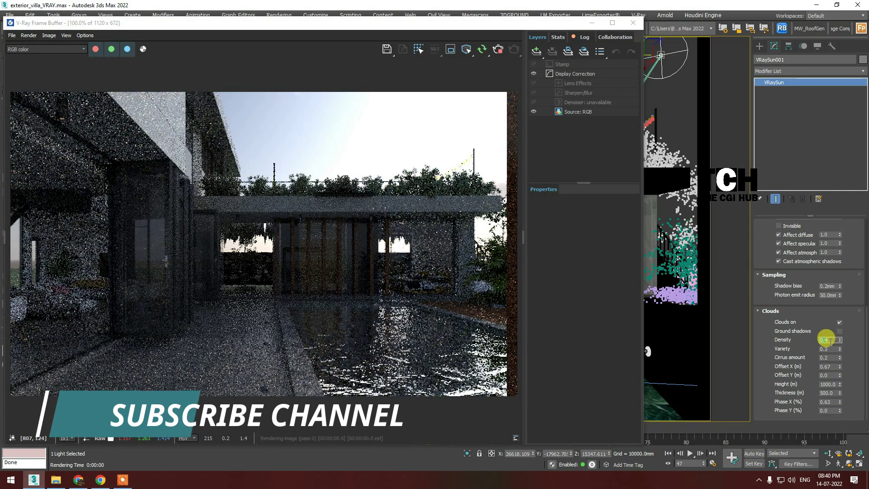
Test cloud densities 0.6 and 1, then turn Clouds on back off
{"action": "double_click", "coordinate": [828, 339]}
{"action": "type", "text": "0.6"}
{"action": "key", "text": "Return"}
{"action": "type", "text": "1"}
{"action": "key", "text": "Return"}
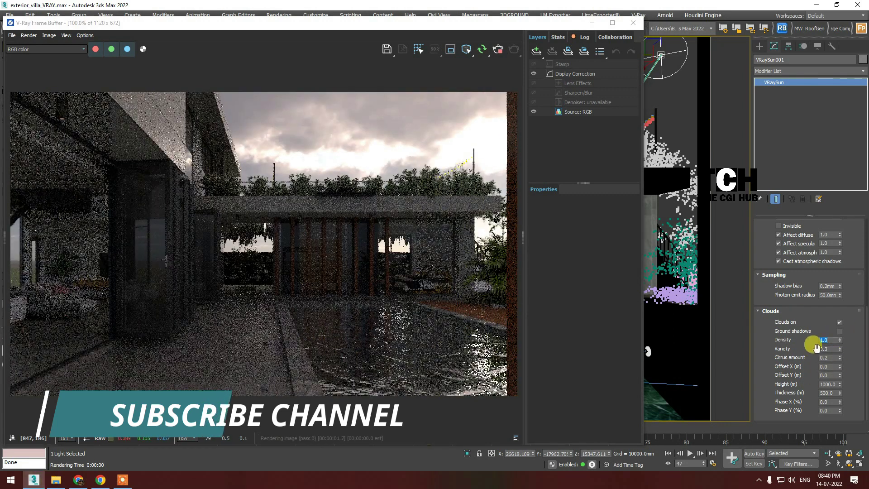
{"action": "left_click", "coordinate": [838, 323]}
Drag the VRaySun down on Z toward the horizon for sunset lighting
{"action": "mouse_move", "coordinate": [659, 40]}
{"action": "left_mouse_down"}
{"action": "mouse_move", "coordinate": [671, 184]}
{"action": "mouse_move", "coordinate": [638, 211]}
{"action": "mouse_move", "coordinate": [669, 194]}
{"action": "mouse_move", "coordinate": [682, 214]}
{"action": "left_mouse_up"}
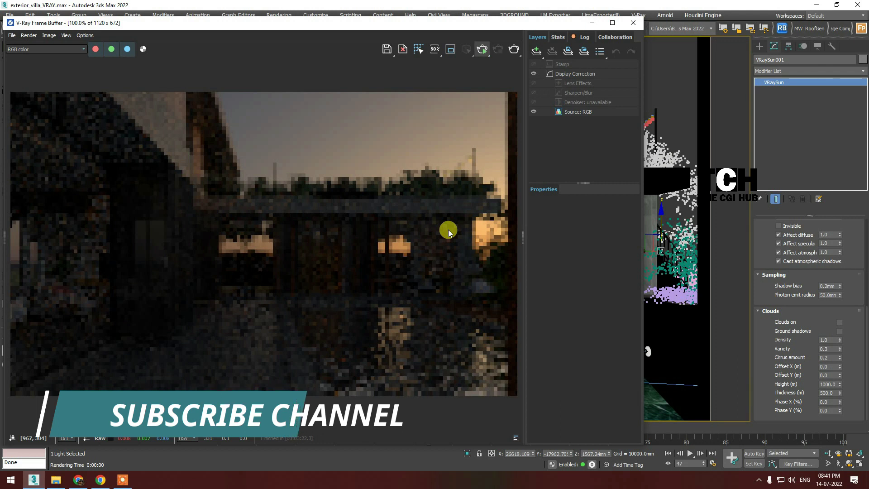
{"action": "key", "text": "super"}
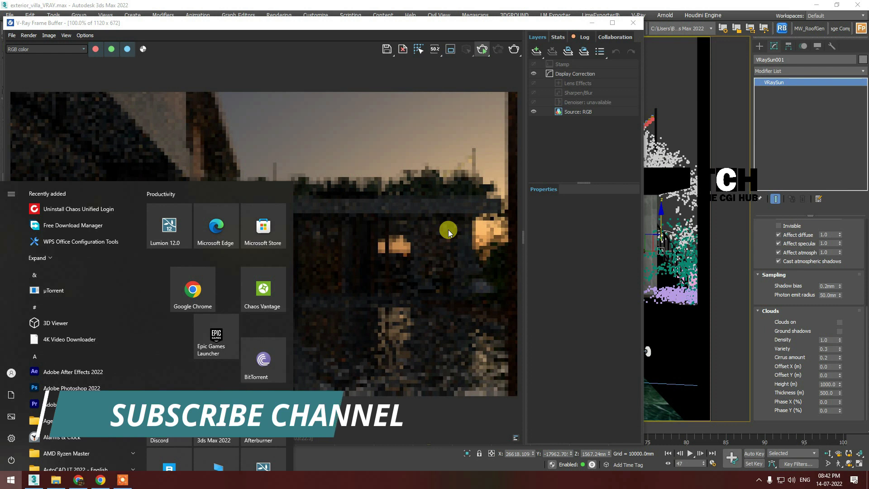
{"action": "key", "text": "super"}
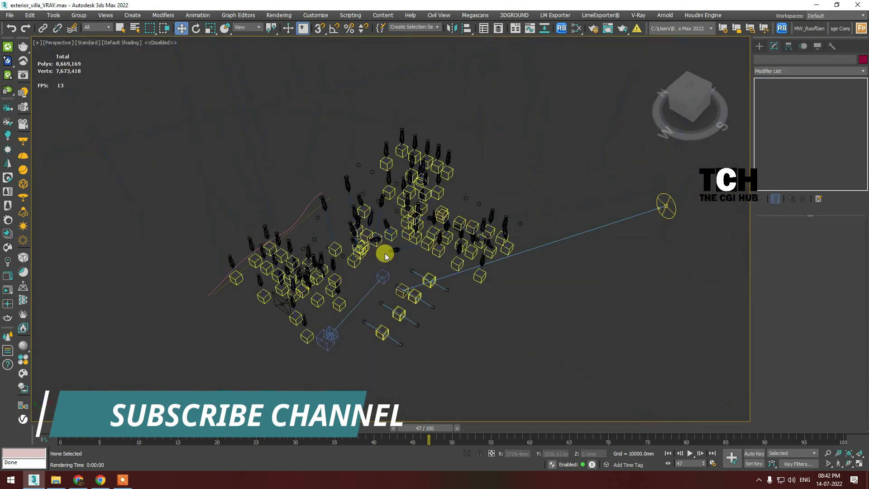
With selection filtered to lights, select the scene lights, ungroup them and hide them
{"action": "middle_click_drag", "start_coordinate": [384, 256], "coordinate": [619, 242], "text": "alt"}
{"action": "left_click", "coordinate": [97, 27]}
{"action": "left_click", "coordinate": [93, 53]}
{"action": "left_click", "coordinate": [334, 219]}
{"action": "middle_click_drag", "start_coordinate": [334, 219], "coordinate": [260, 311], "text": "alt"}
{"action": "left_click_drag", "start_coordinate": [260, 311], "coordinate": [472, 200]}
{"action": "scroll", "coordinate": [359, 258], "scroll_direction": "up", "scroll_amount": 5}
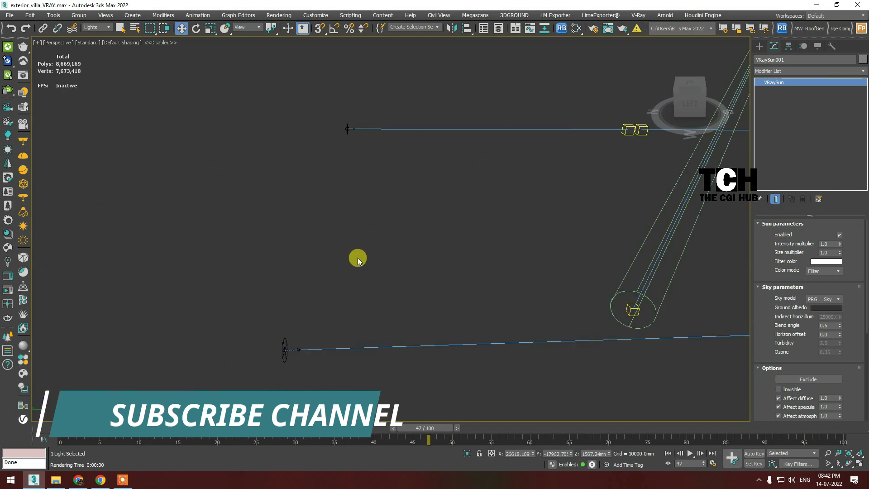
{"action": "right_click", "coordinate": [638, 283]}
{"action": "key", "text": "ctrl+a"}
{"action": "left_click", "coordinate": [79, 15]}
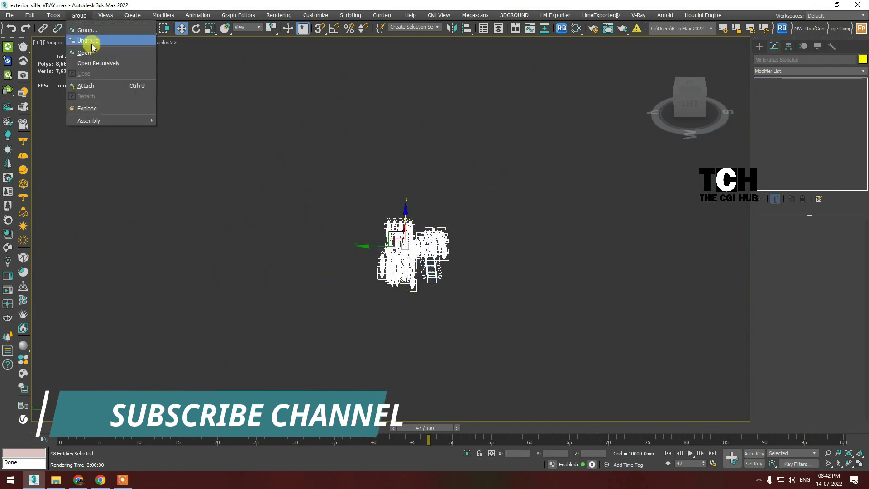
{"action": "left_click", "coordinate": [79, 15]}
{"action": "left_click", "coordinate": [92, 58]}
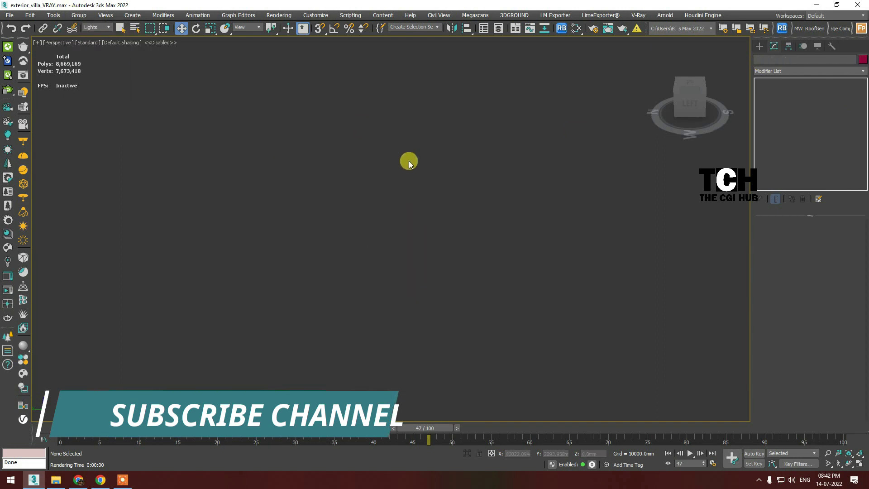
{"action": "key", "text": "Delete"}
Unhide the scene geometry, restore selection of all object types, and clear the selection
{"action": "left_click", "coordinate": [818, 45]}
{"action": "left_click", "coordinate": [779, 134]}
{"action": "left_click", "coordinate": [96, 28]}
{"action": "left_click", "coordinate": [90, 36]}
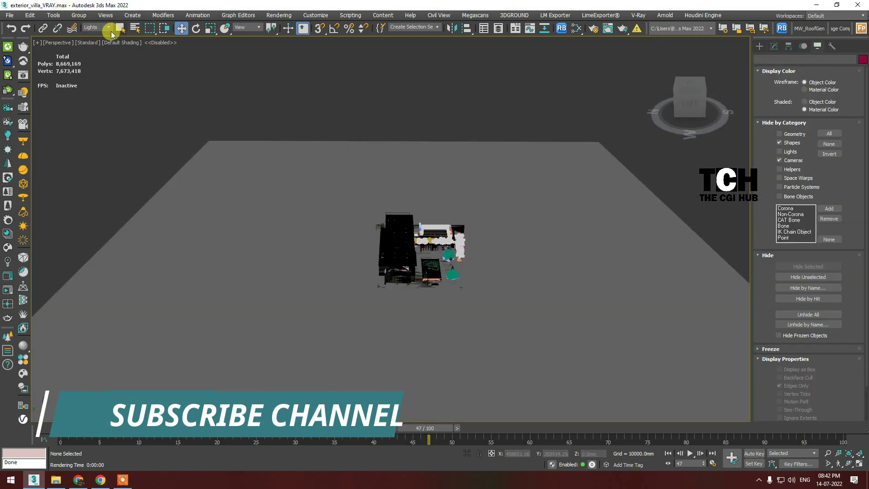
{"action": "key", "text": "ctrl+a"}
{"action": "left_click", "coordinate": [379, 113]}
{"action": "scroll", "coordinate": [398, 181], "scroll_direction": "up", "scroll_amount": 10}
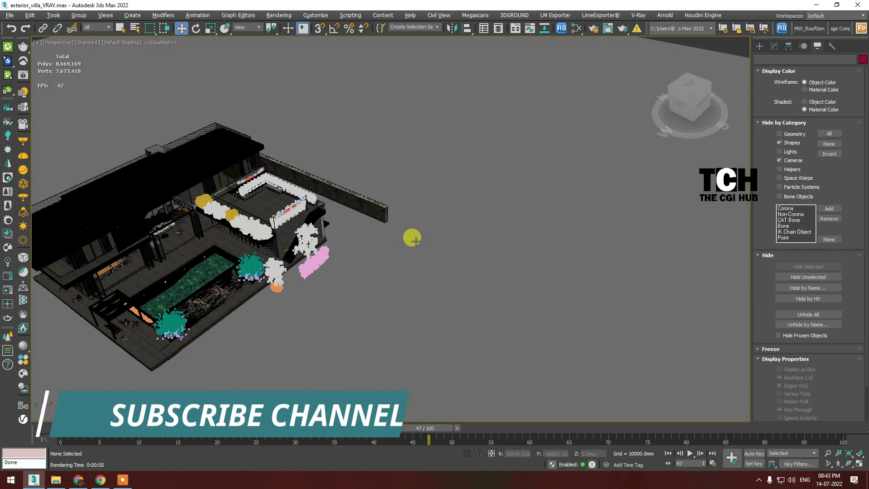
{"action": "scroll", "coordinate": [413, 237], "scroll_direction": "up", "scroll_amount": 5}
{"action": "scroll", "coordinate": [367, 236], "scroll_direction": "down", "scroll_amount": 10}
{"action": "scroll", "coordinate": [407, 227], "scroll_direction": "up", "scroll_amount": 8}
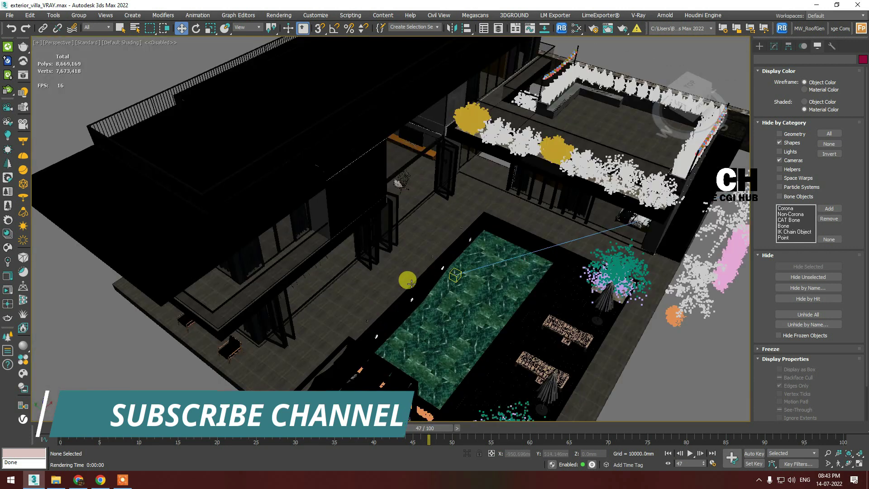
Orbit down to eye level by the pool and pick the pool object group
{"action": "left_click", "coordinate": [635, 370]}
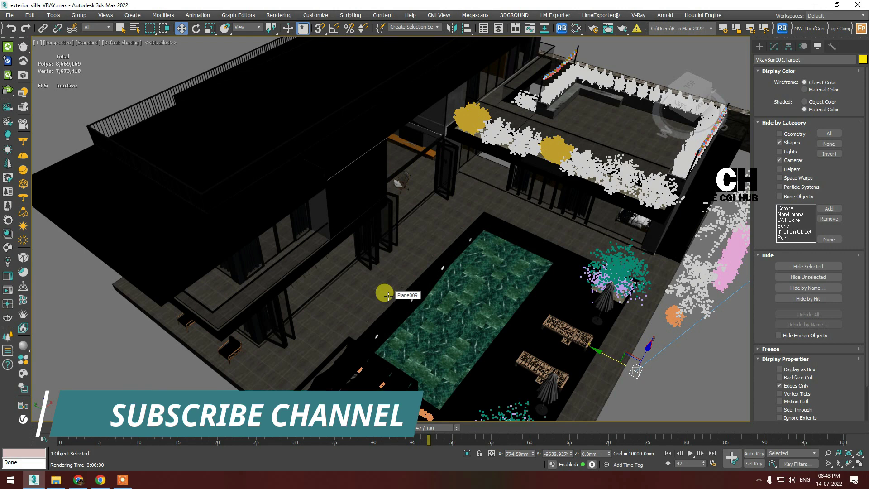
{"action": "scroll", "coordinate": [357, 272], "scroll_direction": "up", "scroll_amount": 5}
{"action": "scroll", "coordinate": [341, 167], "scroll_direction": "down", "scroll_amount": 10}
{"action": "middle_click_drag", "start_coordinate": [342, 167], "coordinate": [363, 235], "text": "alt"}
{"action": "scroll", "coordinate": [368, 249], "scroll_direction": "up", "scroll_amount": 8}
{"action": "left_click", "coordinate": [380, 224]}
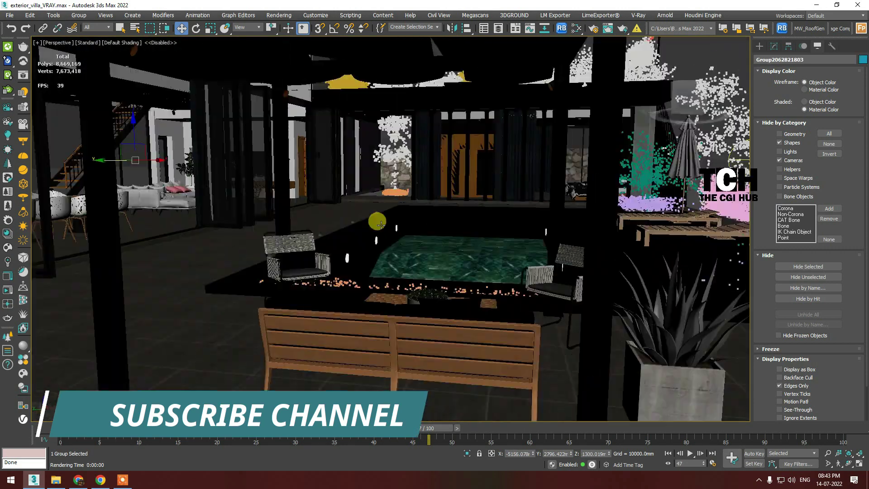
{"action": "scroll", "coordinate": [407, 249], "scroll_direction": "up", "scroll_amount": 5}
{"action": "scroll", "coordinate": [475, 170], "scroll_direction": "down", "scroll_amount": 5}
{"action": "left_click", "coordinate": [476, 171]}
Isolate the structure beside the pool with Alt+Q, using wireframe display
{"action": "left_click", "coordinate": [467, 453]}
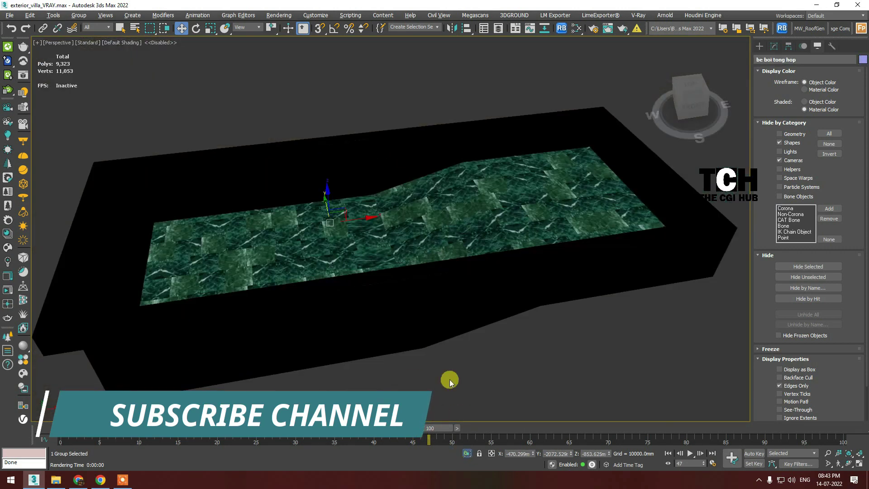
{"action": "key", "text": "F3"}
{"action": "key", "text": "alt+q"}
{"action": "scroll", "coordinate": [375, 227], "scroll_direction": "down", "scroll_amount": 5}
{"action": "left_click", "coordinate": [522, 368]}
{"action": "key", "text": "alt+q"}
Orbit around the isolated structure, then show it in Left view as wireframe
{"action": "scroll", "coordinate": [410, 193], "scroll_direction": "up", "scroll_amount": 5}
{"action": "middle_click_drag", "start_coordinate": [410, 193], "coordinate": [602, 346], "text": "alt"}
{"action": "key", "text": "F3"}
{"action": "scroll", "coordinate": [291, 233], "scroll_direction": "up", "scroll_amount": 4}
{"action": "scroll", "coordinate": [291, 234], "scroll_direction": "down", "scroll_amount": 3}
{"action": "middle_click_drag", "start_coordinate": [181, 317], "coordinate": [446, 232], "text": "alt"}
{"action": "key", "text": "l"}
{"action": "key", "text": "F3"}
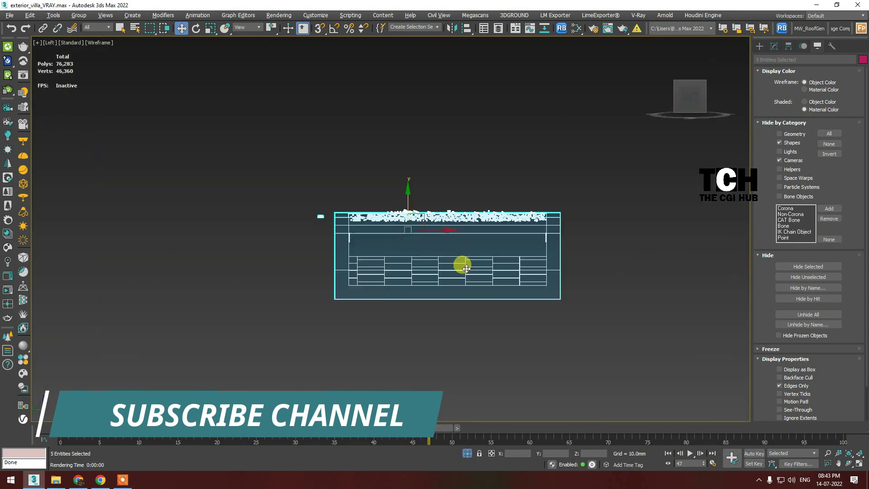
In Top view, start a new V-Ray VRayLight with Type set to Disc
{"action": "key", "text": "t"}
{"action": "key", "text": "z"}
{"action": "left_click", "coordinate": [247, 329]}
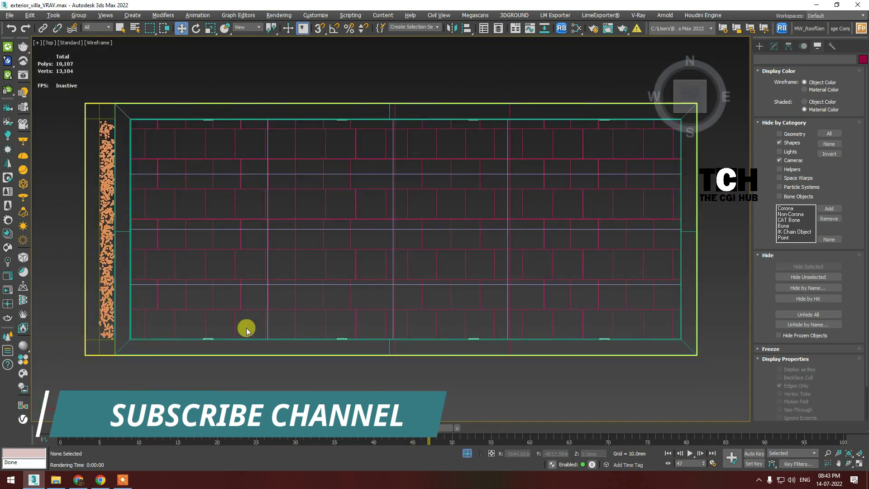
{"action": "left_click", "coordinate": [760, 46]}
{"action": "left_click", "coordinate": [783, 60]}
{"action": "left_click", "coordinate": [810, 72]}
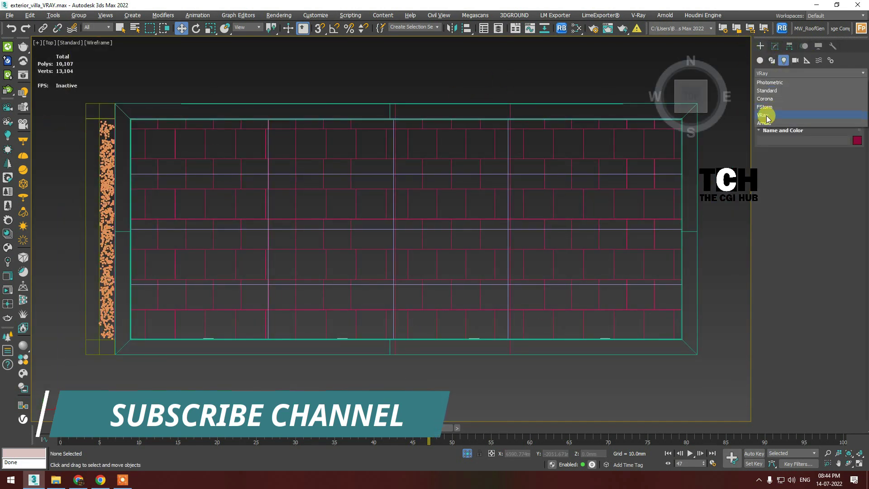
{"action": "left_click", "coordinate": [767, 116]}
{"action": "left_click", "coordinate": [787, 107]}
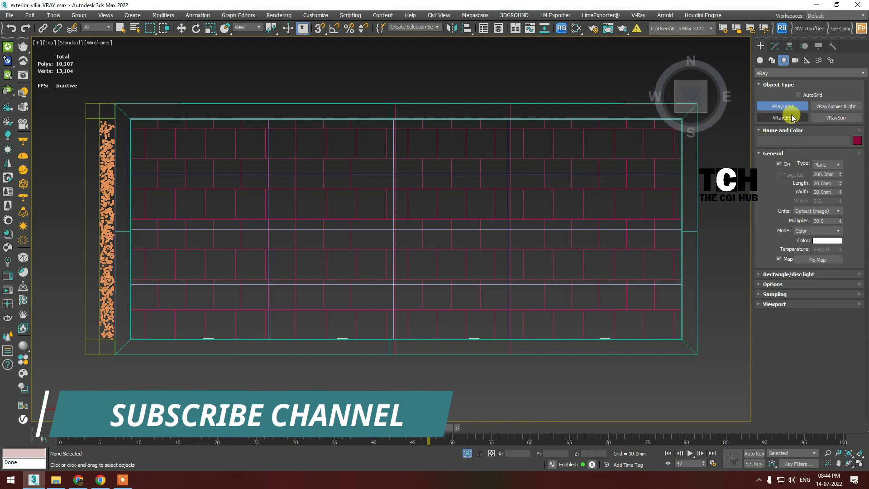
{"action": "left_click", "coordinate": [818, 172]}
Draw the disc light in Front view and position it beneath the structure on the plan
{"action": "key", "text": "f"}
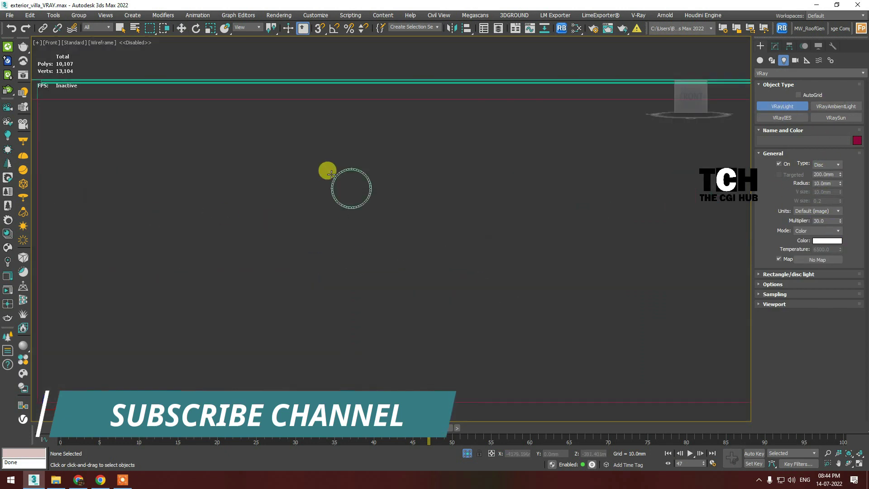
{"action": "left_click_drag", "start_coordinate": [386, 206], "coordinate": [420, 240]}
{"action": "key", "text": "w"}
{"action": "left_click_drag", "start_coordinate": [400, 192], "coordinate": [403, 195]}
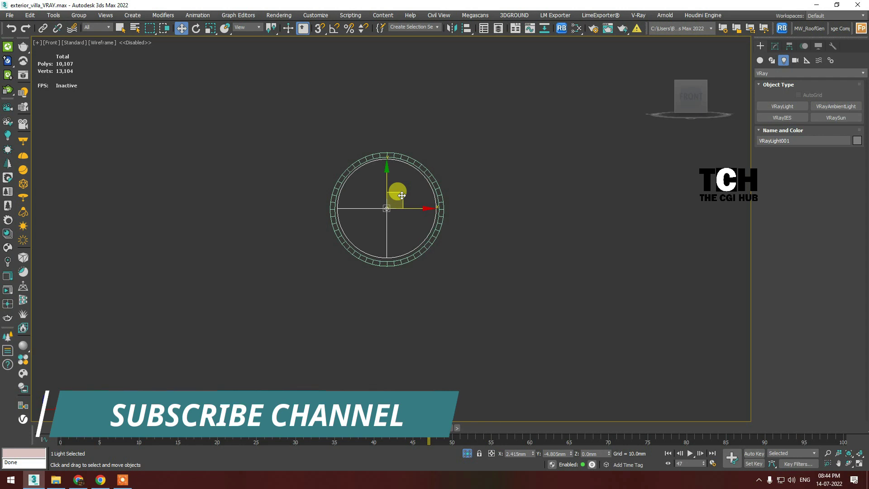
{"action": "key", "text": "t"}
{"action": "scroll", "coordinate": [402, 223], "scroll_direction": "down", "scroll_amount": 3}
{"action": "scroll", "coordinate": [443, 247], "scroll_direction": "up", "scroll_amount": 5}
{"action": "left_click_drag", "start_coordinate": [442, 247], "coordinate": [454, 363]}
{"action": "key", "text": "p"}
{"action": "key", "text": "z"}
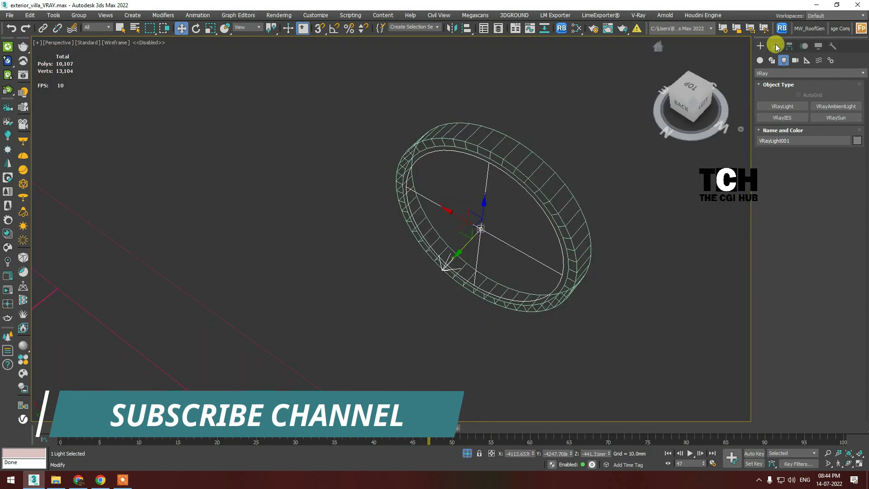
Set the disc light to Preview Always, Directional 0.5, and lengthen its target distance
{"action": "left_click", "coordinate": [775, 46]}
{"action": "scroll", "coordinate": [553, 229], "scroll_direction": "down", "scroll_amount": 4}
{"action": "key", "text": "F3"}
{"action": "left_click", "coordinate": [821, 365]}
{"action": "left_click", "coordinate": [815, 380]}
{"action": "left_click_drag", "start_coordinate": [840, 354], "coordinate": [840, 344]}
{"action": "middle_click_drag", "start_coordinate": [485, 214], "coordinate": [823, 340], "text": "alt"}
{"action": "key", "text": "F3"}
{"action": "key", "text": "z"}
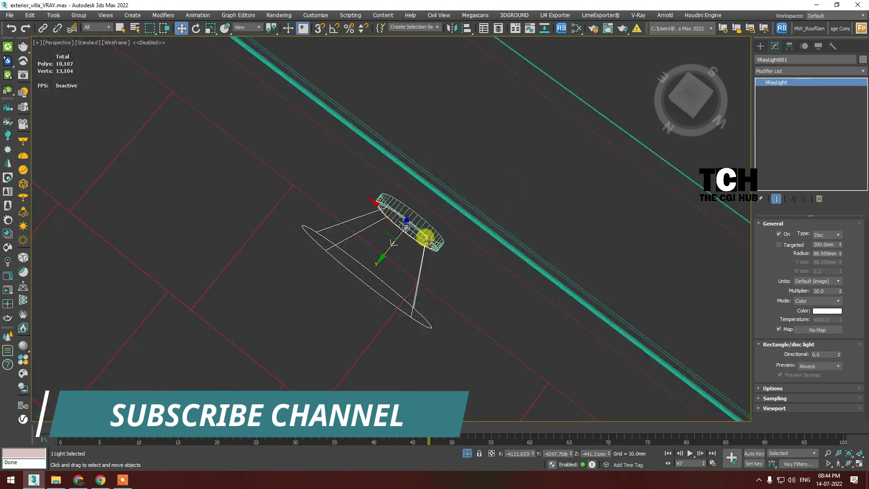
{"action": "left_click_drag", "start_coordinate": [838, 355], "coordinate": [838, 362]}
{"action": "left_click_drag", "start_coordinate": [823, 254], "coordinate": [845, 174]}
Fine-tune the target distance in Top view and Shift-drag a copy along the structure
{"action": "key", "text": "t"}
{"action": "scroll", "coordinate": [443, 247], "scroll_direction": "down", "scroll_amount": 3}
{"action": "mouse_move", "coordinate": [823, 249]}
{"action": "left_mouse_down"}
{"action": "mouse_move", "coordinate": [839, 140]}
{"action": "mouse_move", "coordinate": [827, 166]}
{"action": "left_mouse_up"}
{"action": "key", "text": "f"}
{"action": "scroll", "coordinate": [408, 326], "scroll_direction": "down", "scroll_amount": 2}
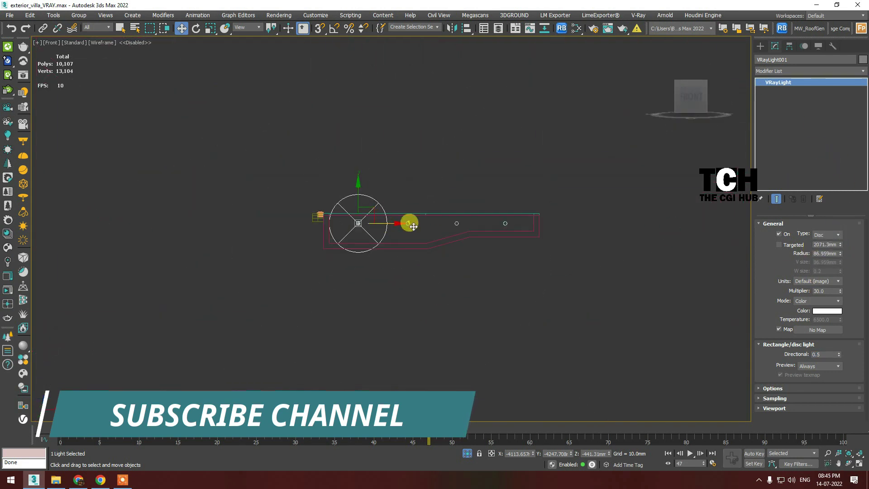
{"action": "left_click_drag", "start_coordinate": [413, 226], "coordinate": [423, 226], "text": "shift"}
{"action": "left_click", "coordinate": [452, 277]}
Move the copied lights into place, completing a row of four (VRayLight001–004)
{"action": "key", "text": "z"}
{"action": "scroll", "coordinate": [391, 219], "scroll_direction": "down", "scroll_amount": 3}
{"action": "scroll", "coordinate": [586, 221], "scroll_direction": "up", "scroll_amount": 3}
{"action": "left_click_drag", "start_coordinate": [509, 207], "coordinate": [456, 203], "text": "shift"}
{"action": "scroll", "coordinate": [568, 230], "scroll_direction": "down", "scroll_amount": 2}
{"action": "left_click_drag", "start_coordinate": [567, 231], "coordinate": [521, 219]}
{"action": "key", "text": "z"}
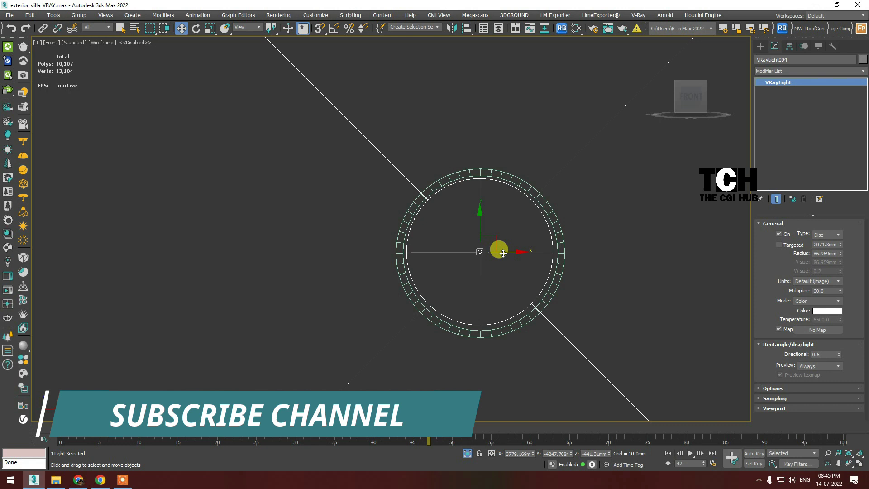
Box-select the four disc lights and try a Shift-drag clone, closing the clone options
{"action": "scroll", "coordinate": [504, 254], "scroll_direction": "down", "scroll_amount": 5}
{"action": "scroll", "coordinate": [504, 262], "scroll_direction": "down", "scroll_amount": 3}
{"action": "left_click_drag", "start_coordinate": [524, 142], "coordinate": [103, 196]}
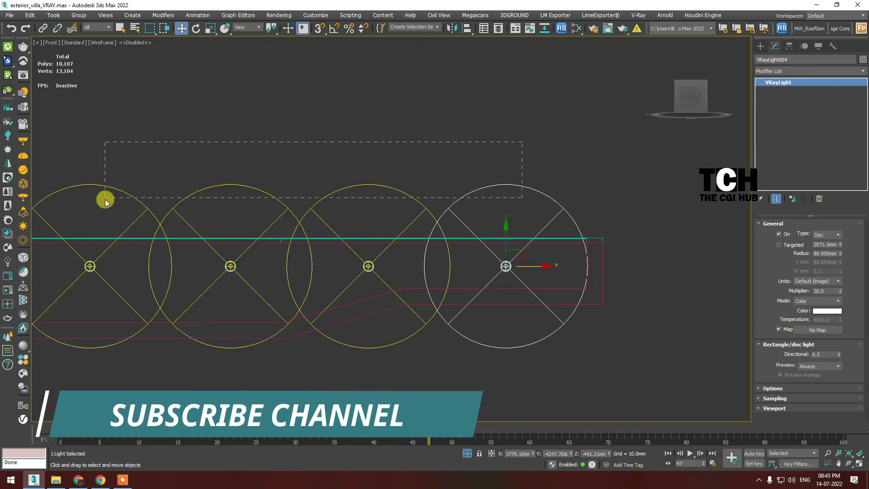
{"action": "key", "text": "t"}
{"action": "key", "text": "z"}
{"action": "left_click_drag", "start_coordinate": [430, 226], "coordinate": [407, 233], "text": "shift"}
{"action": "left_click", "coordinate": [436, 278]}
Mirror the lights along Y, switch to the camera view, and open the V-Ray Frame Buffer
{"action": "key", "text": "z"}
{"action": "left_click", "coordinate": [451, 28]}
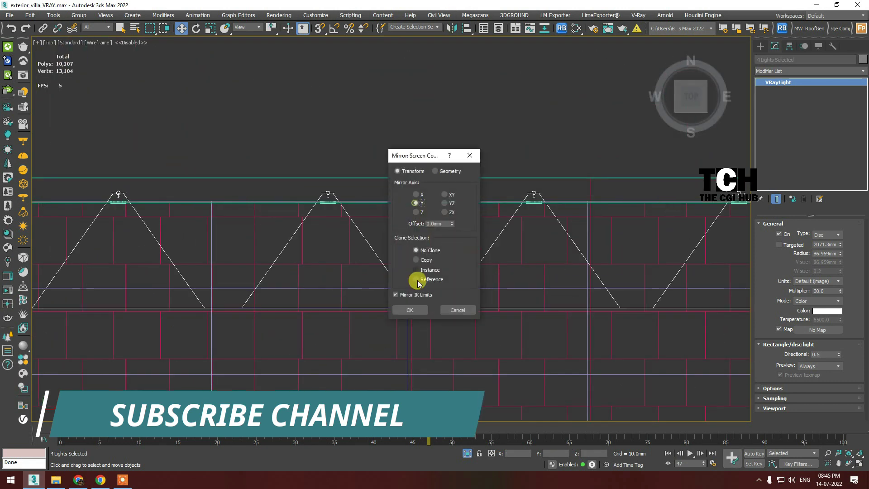
{"action": "left_click", "coordinate": [462, 295]}
{"action": "scroll", "coordinate": [384, 244], "scroll_direction": "up", "scroll_amount": 5}
{"action": "key", "text": "c"}
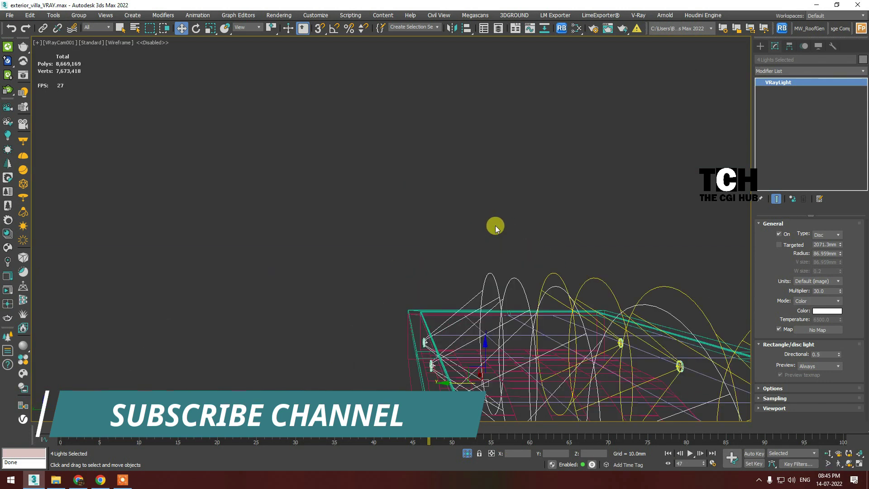
{"action": "left_click", "coordinate": [26, 68]}
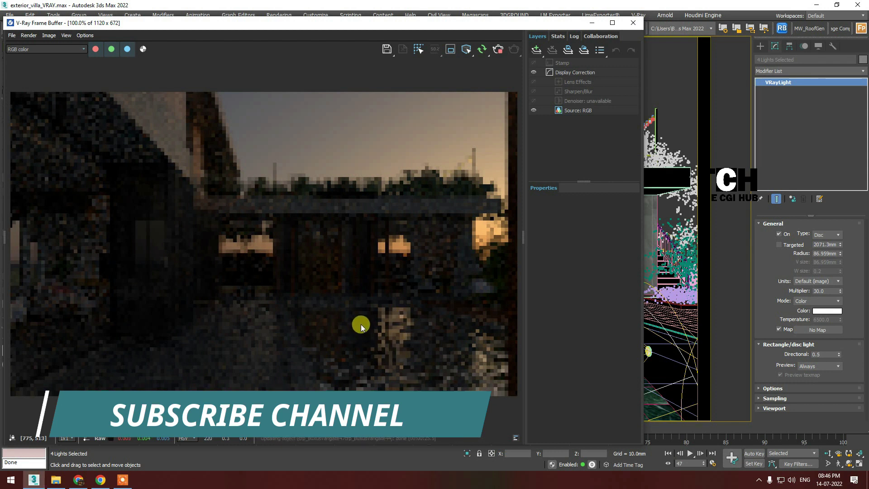
Close the V-Ray Frame Buffer, deselect everything in Top view, and save with Ctrl+S
{"action": "left_click", "coordinate": [633, 23]}
{"action": "key", "text": "t"}
{"action": "left_click_drag", "start_coordinate": [455, 106], "coordinate": [314, 265]}
{"action": "left_click", "coordinate": [437, 212]}
{"action": "key", "text": "ctrl+s"}
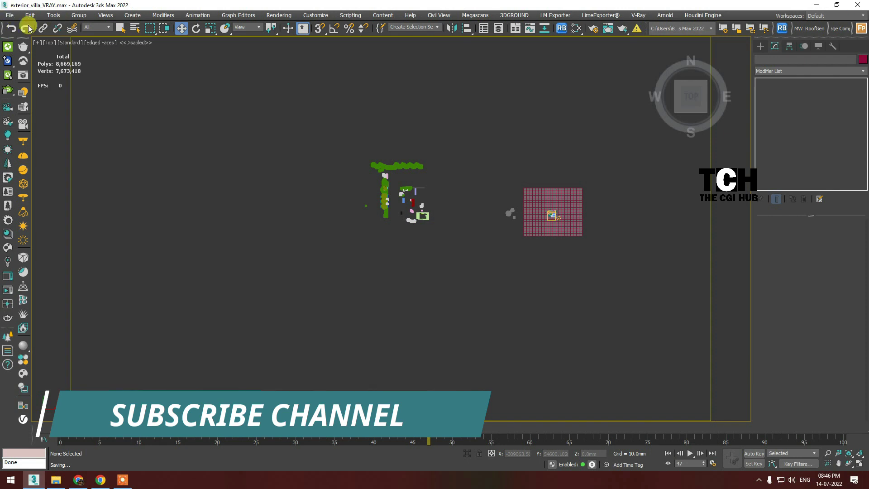
Save the scene as the new version exterior_villa_VRAY_01.max
{"action": "left_click", "coordinate": [11, 18]}
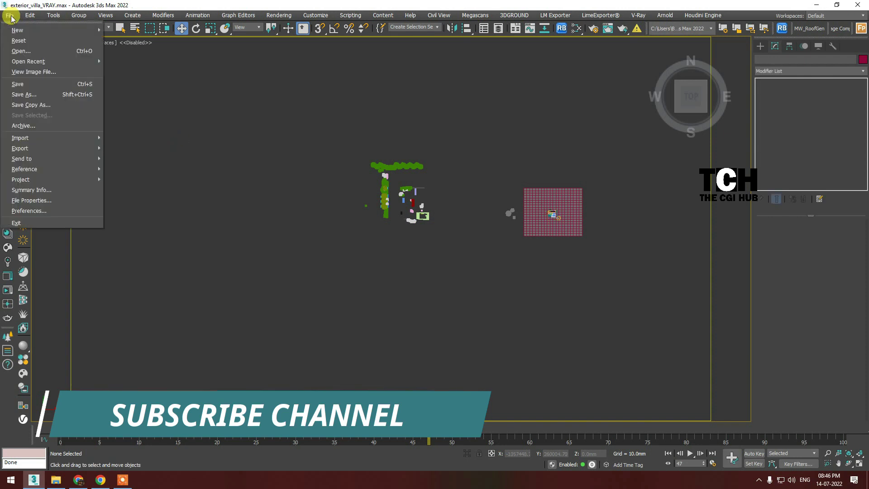
{"action": "left_click", "coordinate": [51, 75]}
{"action": "type", "text": "_01"}
{"action": "key", "text": "Return"}
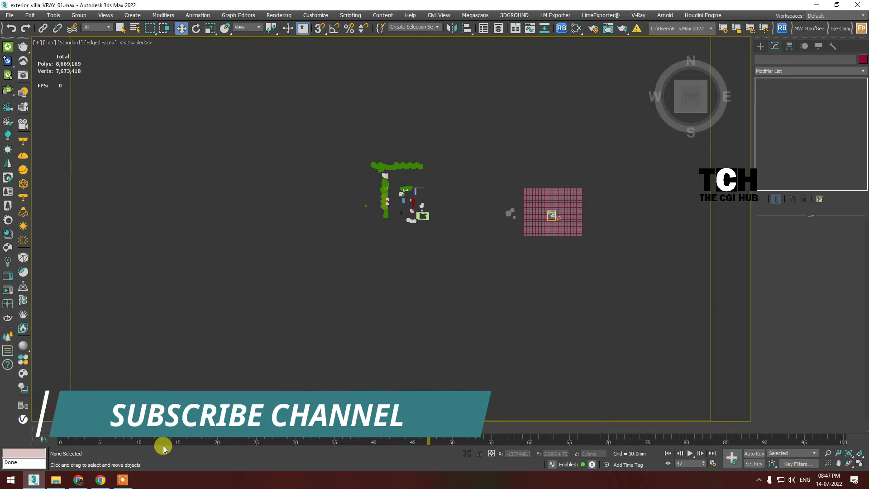
Select the cloud objects, apply a viewport context-menu option, and orbit to an angled villa view
{"action": "scroll", "coordinate": [516, 199], "scroll_direction": "up", "scroll_amount": 5}
{"action": "left_click_drag", "start_coordinate": [509, 184], "coordinate": [376, 301]}
{"action": "right_click", "coordinate": [498, 222]}
{"action": "left_click", "coordinate": [524, 150]}
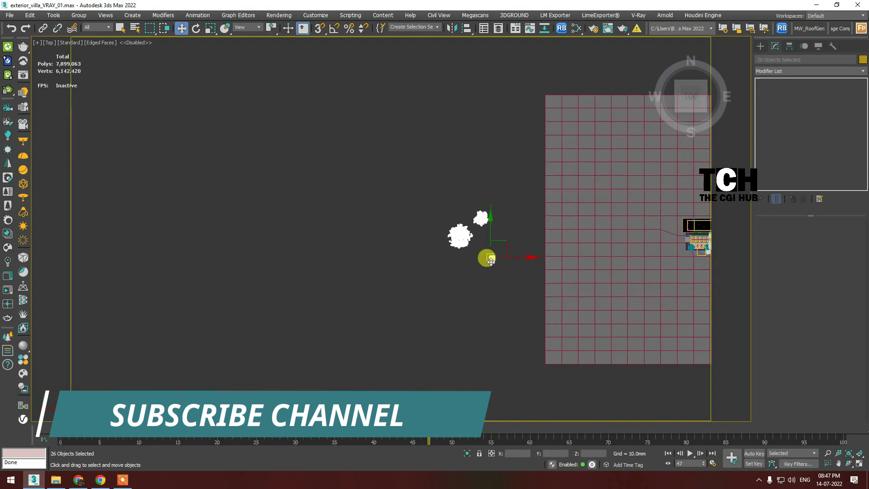
{"action": "scroll", "coordinate": [544, 254], "scroll_direction": "down", "scroll_amount": 5}
{"action": "middle_click_drag", "start_coordinate": [594, 249], "coordinate": [536, 213], "text": "alt"}
Switch the viewport to the VRayCam001 camera and start an interactive render
{"action": "scroll", "coordinate": [498, 272], "scroll_direction": "up", "scroll_amount": 6}
{"action": "scroll", "coordinate": [479, 293], "scroll_direction": "up", "scroll_amount": 2}
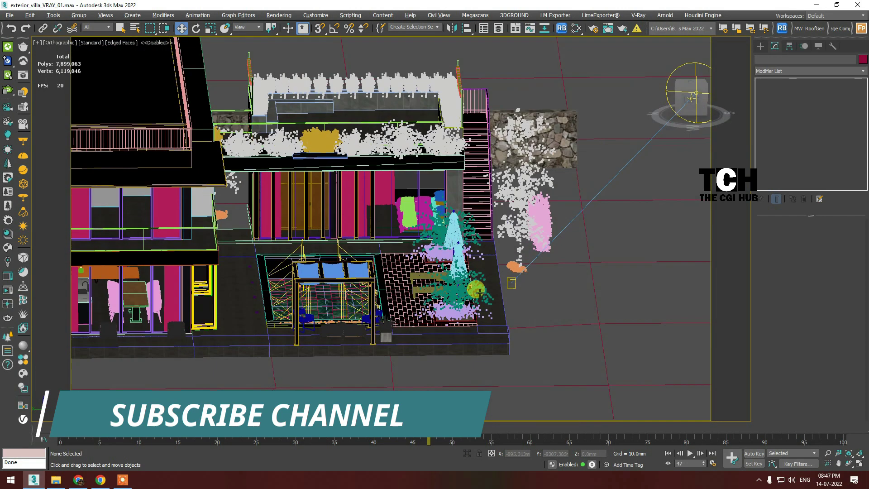
{"action": "left_click", "coordinate": [511, 283]}
{"action": "key", "text": "c"}
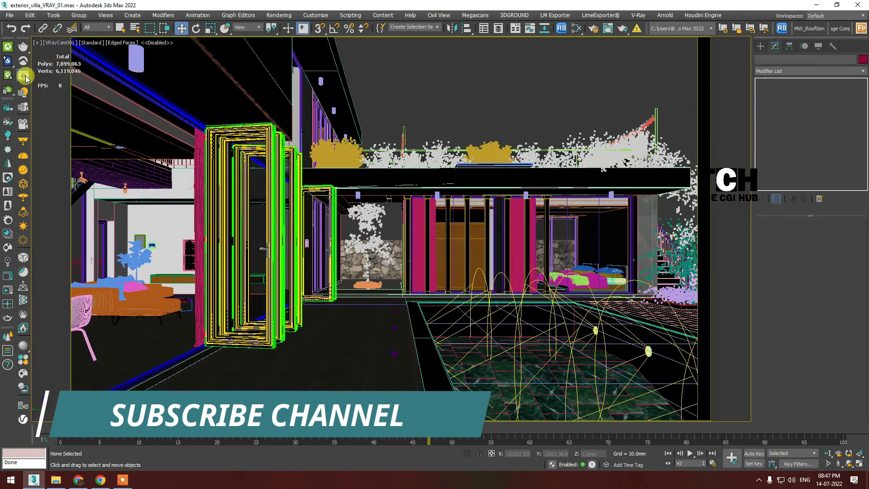
{"action": "left_click", "coordinate": [24, 76]}
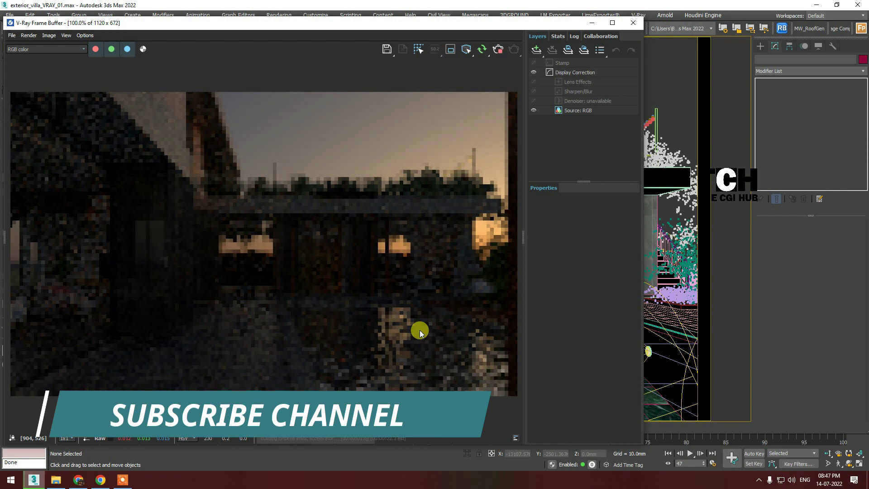
Select disc light VRayLight003 and set its units to Radiant power (W)
{"action": "left_click_drag", "start_coordinate": [442, 22], "coordinate": [407, 15]}
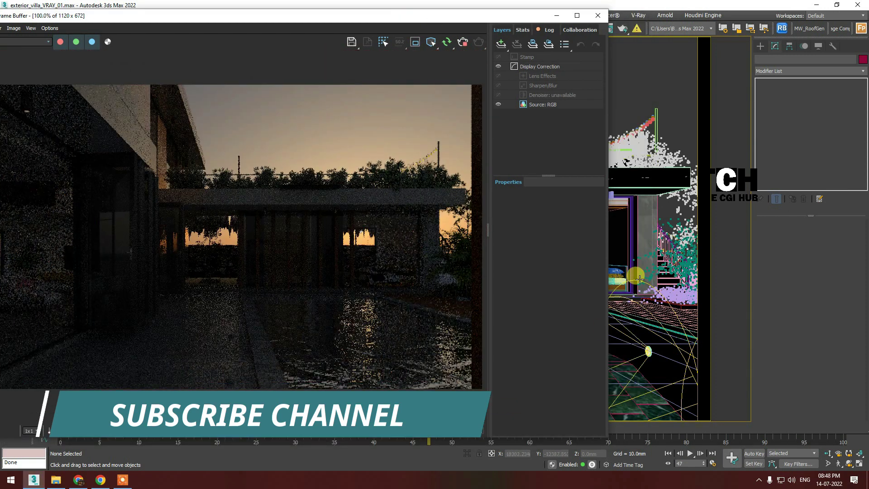
{"action": "left_click_drag", "start_coordinate": [132, 18], "coordinate": [134, 40]}
{"action": "left_click", "coordinate": [648, 350]}
{"action": "left_click", "coordinate": [821, 282]}
{"action": "left_click", "coordinate": [815, 306]}
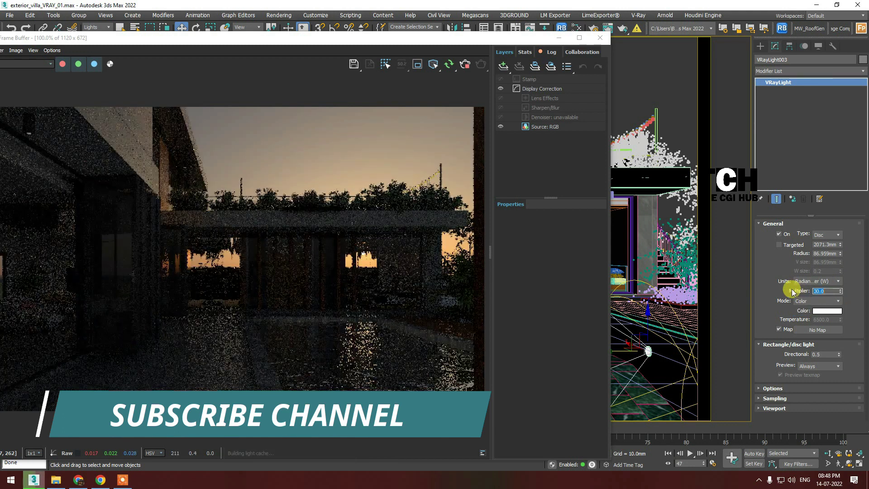
Raise the light's multiplier to 150, then to 1500, watching the render update
{"action": "type", "text": "150"}
{"action": "key", "text": "Return"}
{"action": "scroll", "coordinate": [306, 266], "scroll_direction": "down", "scroll_amount": 2}
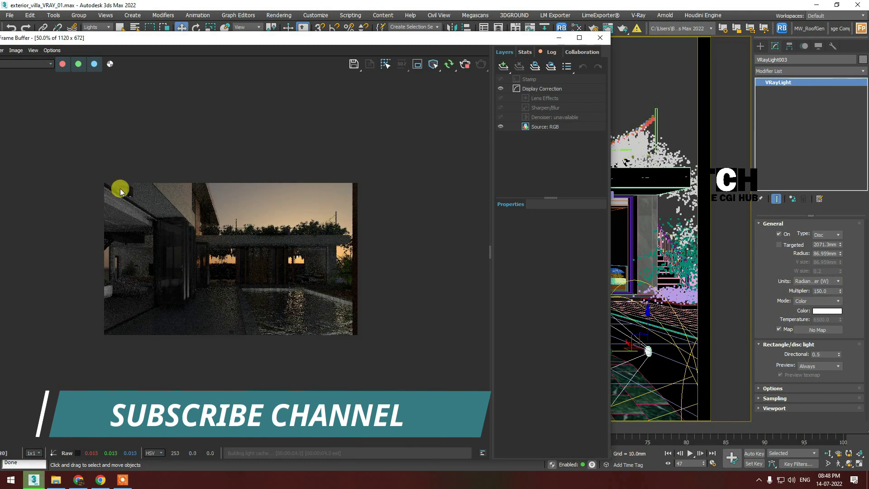
{"action": "scroll", "coordinate": [121, 188], "scroll_direction": "up", "scroll_amount": 2}
{"action": "double_click", "coordinate": [821, 291]}
{"action": "type", "text": "1500"}
{"action": "key", "text": "Return"}
{"action": "scroll", "coordinate": [401, 298], "scroll_direction": "down", "scroll_amount": 2}
{"action": "scroll", "coordinate": [401, 297], "scroll_direction": "up", "scroll_amount": 2}
{"action": "scroll", "coordinate": [375, 333], "scroll_direction": "up", "scroll_amount": 1}
{"action": "scroll", "coordinate": [301, 301], "scroll_direction": "down", "scroll_amount": 2}
{"action": "scroll", "coordinate": [320, 331], "scroll_direction": "up", "scroll_amount": 2}
{"action": "scroll", "coordinate": [358, 344], "scroll_direction": "down", "scroll_amount": 2}
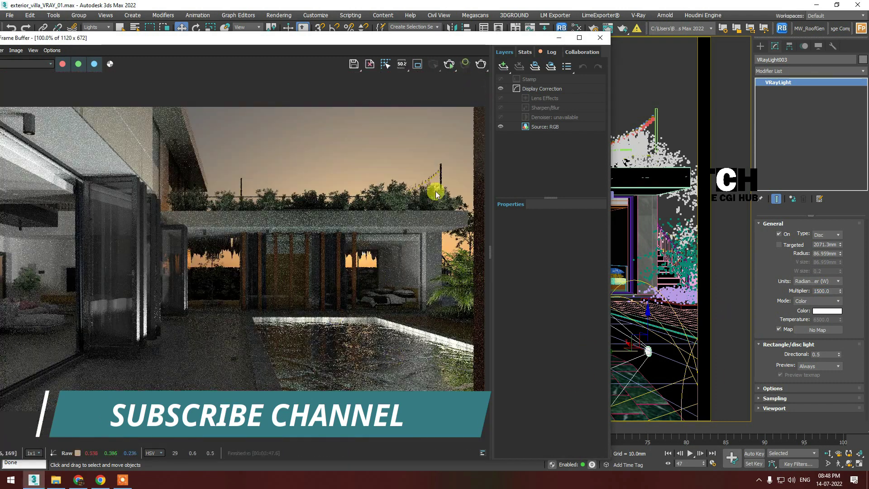
Close the Frame Buffer, set the selection filter to All, and select the pool group
{"action": "left_click", "coordinate": [559, 37]}
{"action": "left_click", "coordinate": [97, 28]}
{"action": "left_click", "coordinate": [551, 365]}
{"action": "scroll", "coordinate": [551, 365], "scroll_direction": "up", "scroll_amount": 5}
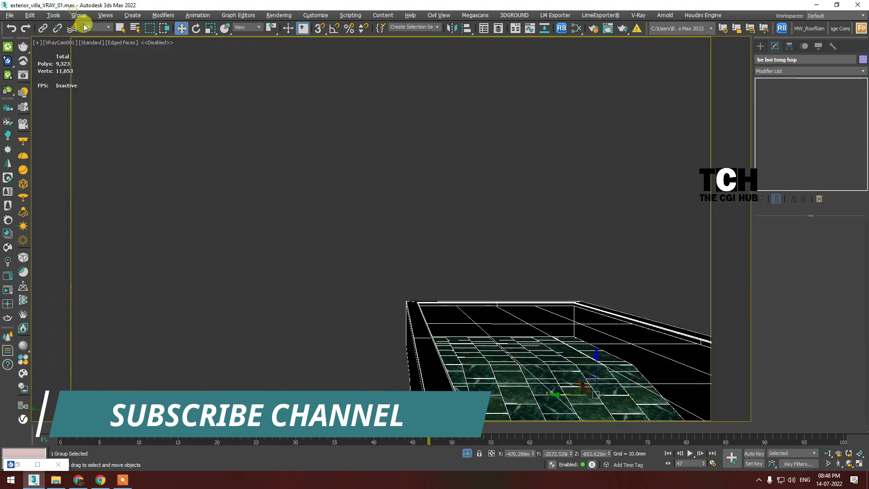
Select the pool plane inside the group and open the Slate Material Editor
{"action": "left_click", "coordinate": [485, 362]}
{"action": "right_click", "coordinate": [563, 270]}
{"action": "left_click", "coordinate": [562, 270]}
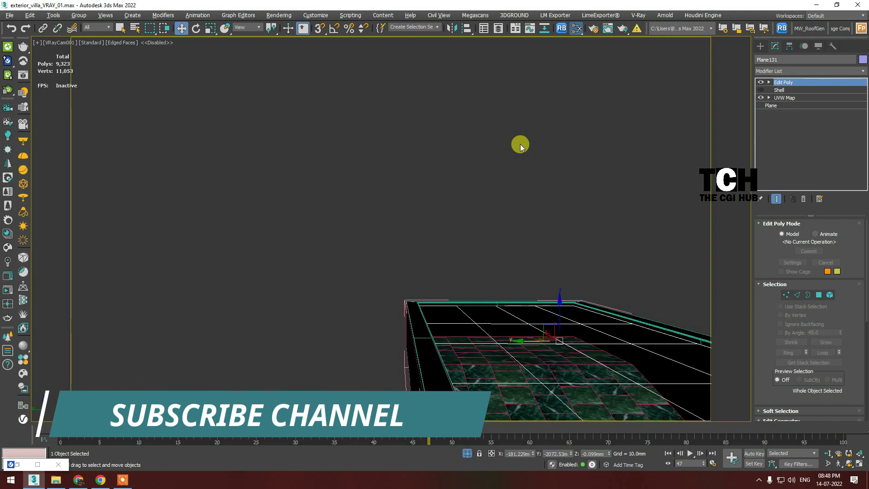
{"action": "key", "text": "m"}
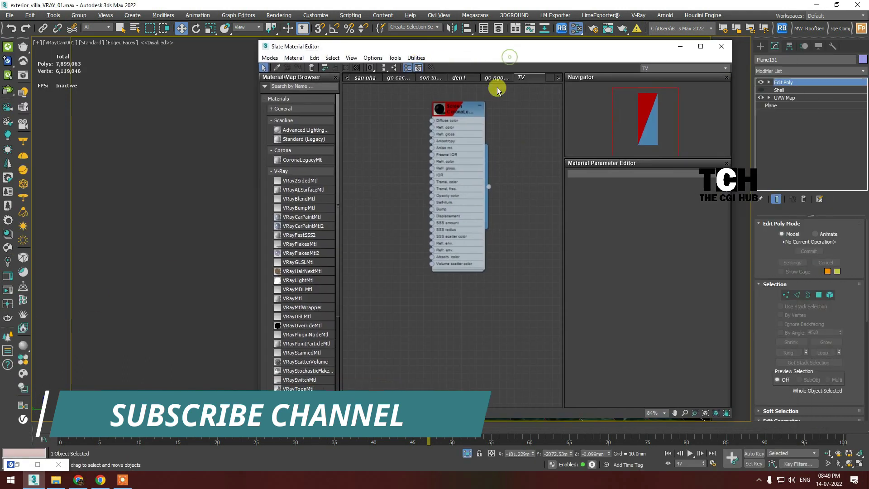
Create a new material view named 'mat' and place a VRayMtl node in it
{"action": "right_click", "coordinate": [497, 81]}
{"action": "left_click", "coordinate": [503, 87]}
{"action": "type", "text": "mat"}
{"action": "key", "text": "Return"}
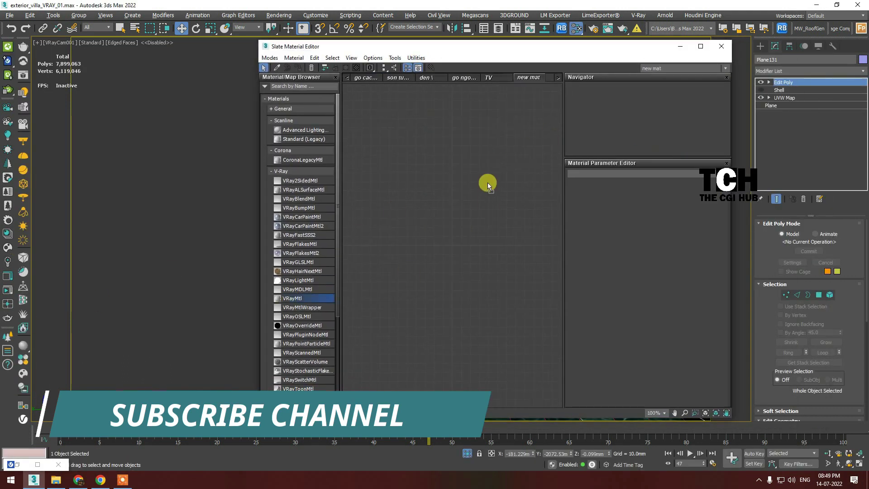
{"action": "left_click", "coordinate": [488, 184]}
{"action": "left_click_drag", "start_coordinate": [452, 47], "coordinate": [188, 45]}
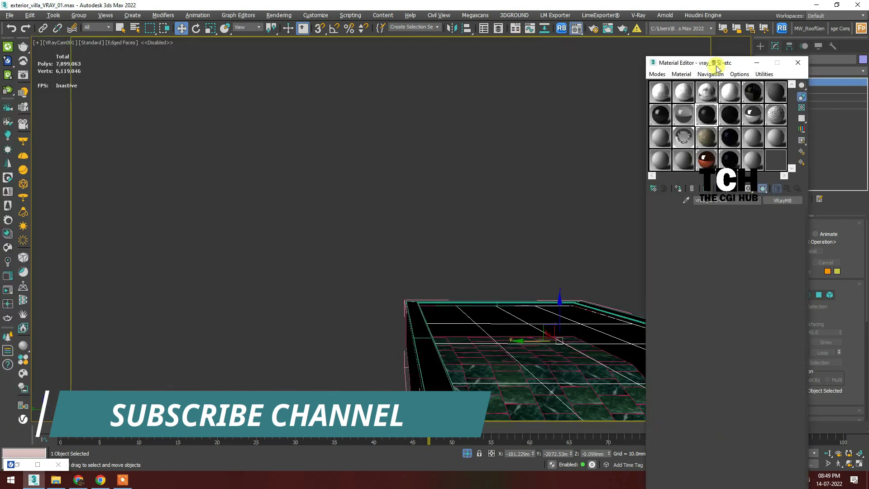
In the compact Material Editor, assign a new VRayMtl named water_pool to an empty sample slot
{"action": "left_click_drag", "start_coordinate": [718, 62], "coordinate": [331, 61]}
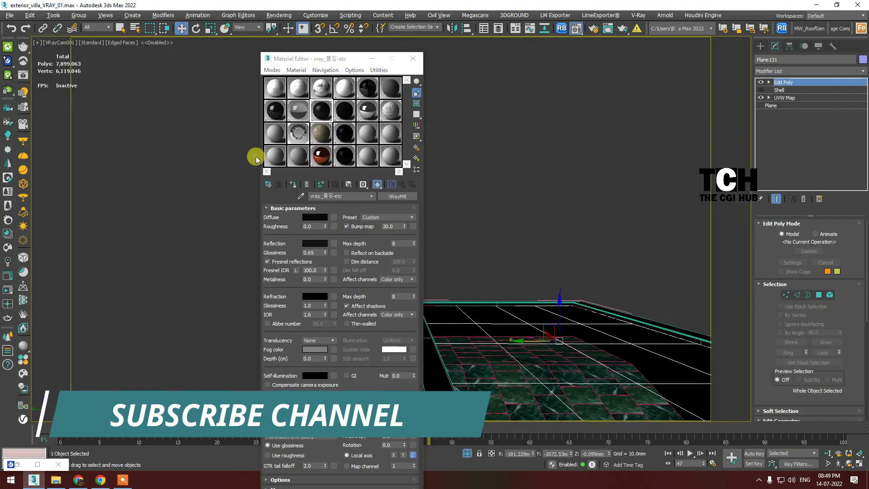
{"action": "left_click", "coordinate": [256, 158]}
{"action": "left_click", "coordinate": [275, 155]}
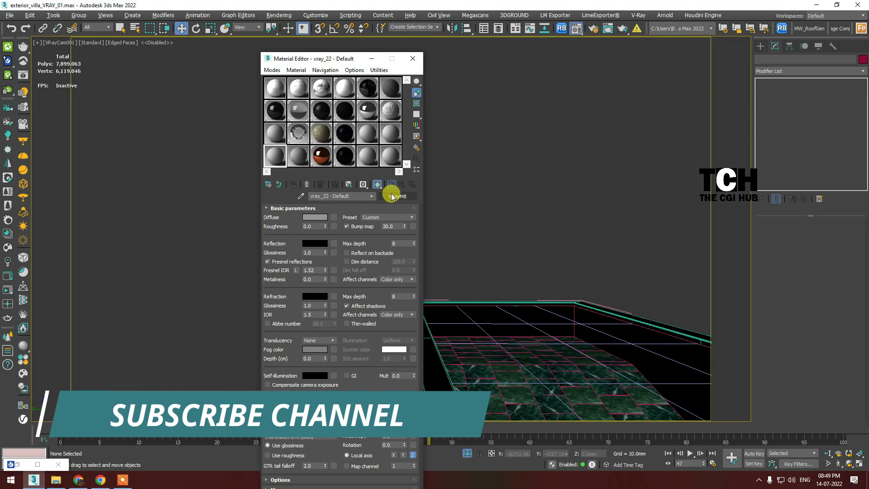
{"action": "left_click", "coordinate": [392, 196]}
{"action": "double_click", "coordinate": [305, 207]}
{"action": "type", "text": "water_pool"}
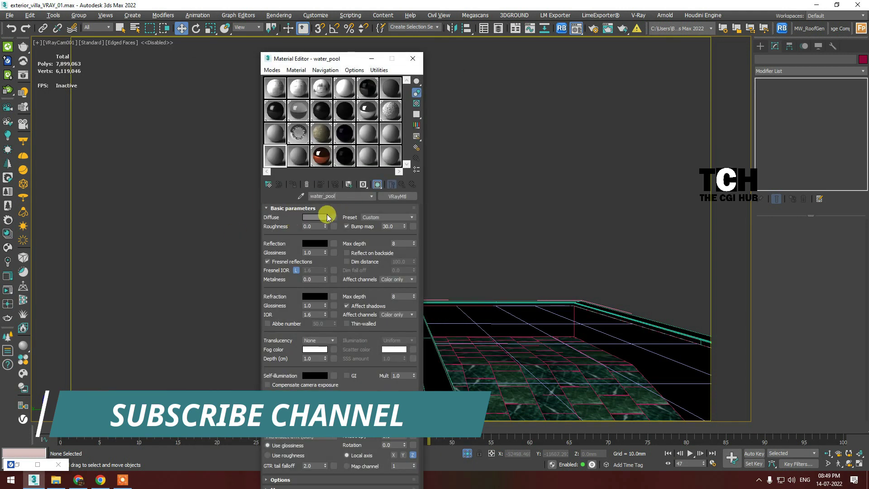
{"action": "left_click", "coordinate": [387, 218]}
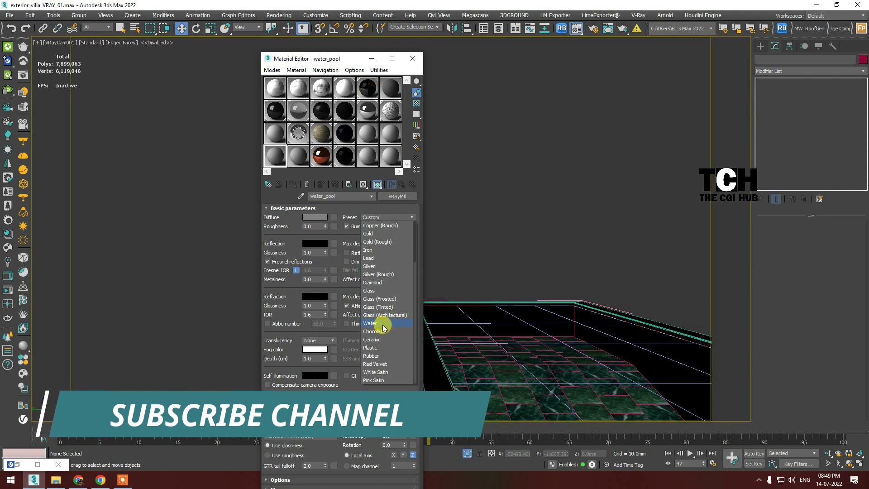
Apply the Water preset, darken the diffuse colour, and set reflection to grey 102
{"action": "left_click", "coordinate": [382, 325]}
{"action": "left_click", "coordinate": [315, 217]}
{"action": "left_click_drag", "start_coordinate": [442, 197], "coordinate": [441, 272]}
{"action": "left_click", "coordinate": [512, 322]}
{"action": "left_click", "coordinate": [315, 243]}
{"action": "left_click", "coordinate": [517, 325]}
{"action": "left_click", "coordinate": [315, 243]}
{"action": "left_click_drag", "start_coordinate": [453, 181], "coordinate": [451, 234]}
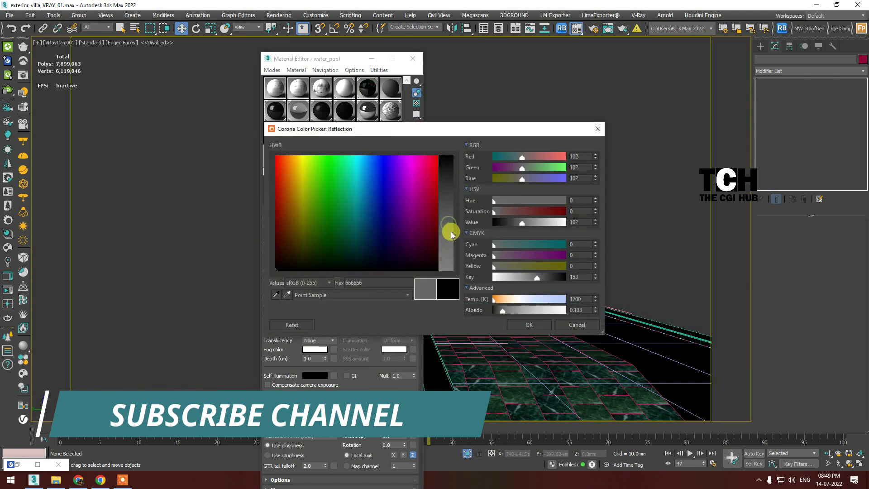
{"action": "left_click", "coordinate": [525, 325]}
Set refraction to near white and the fog colour to light grey 223
{"action": "left_click", "coordinate": [315, 298]}
{"action": "left_click_drag", "start_coordinate": [530, 222], "coordinate": [556, 222]}
{"action": "left_click", "coordinate": [529, 325]}
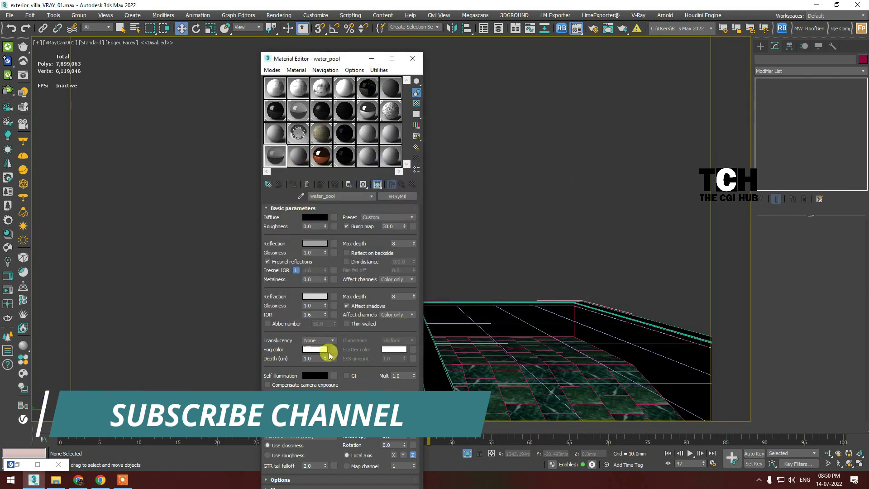
{"action": "left_click", "coordinate": [315, 349]}
{"action": "left_click_drag", "start_coordinate": [388, 223], "coordinate": [359, 174]}
{"action": "left_click", "coordinate": [451, 270]}
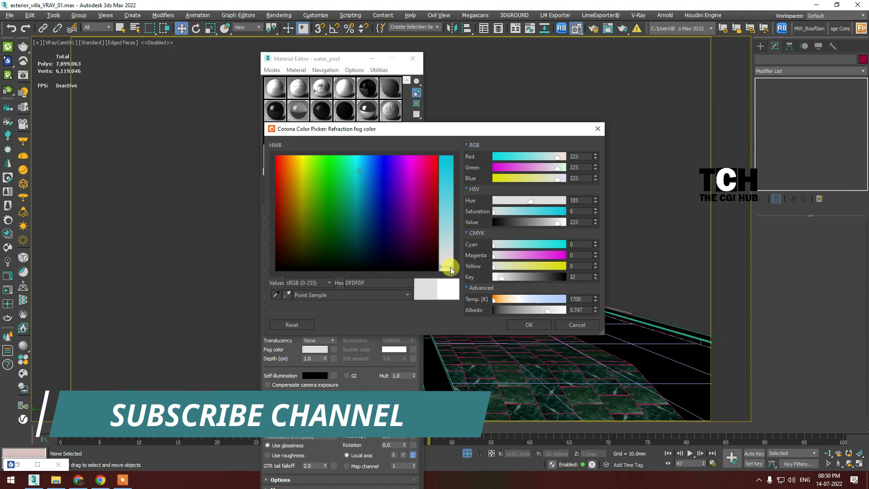
{"action": "left_click", "coordinate": [529, 325]}
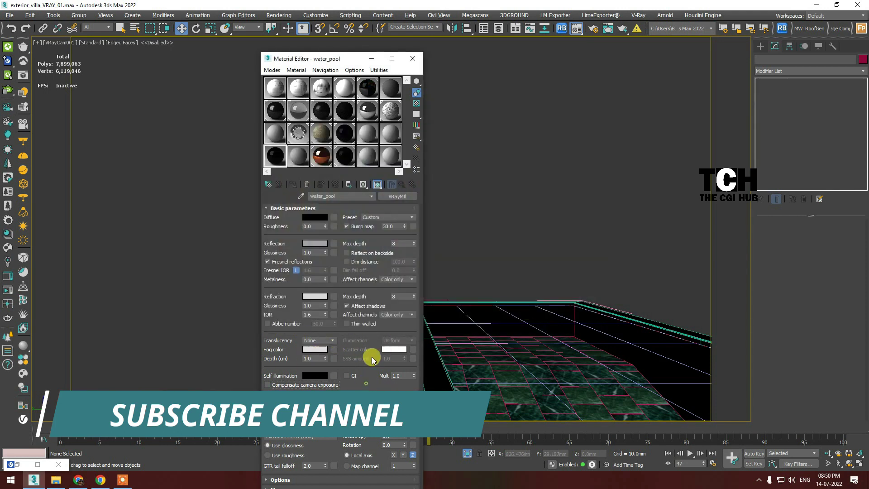
Select the pool floor plane and inspect an enlarged water_pool material preview
{"action": "left_click", "coordinate": [506, 333]}
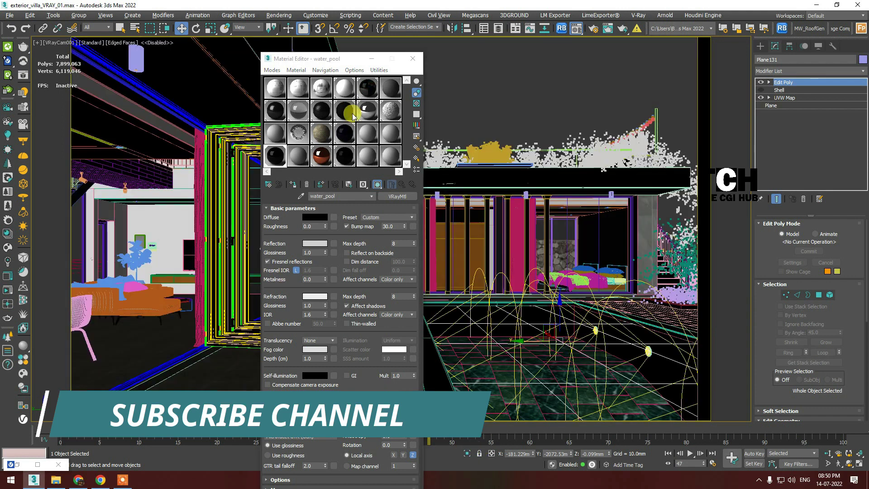
{"action": "double_click", "coordinate": [274, 153]}
{"action": "left_click", "coordinate": [537, 71]}
Add a Smoke map to water_pool's Bump channel and render the dusk camera view
{"action": "left_click", "coordinate": [352, 415]}
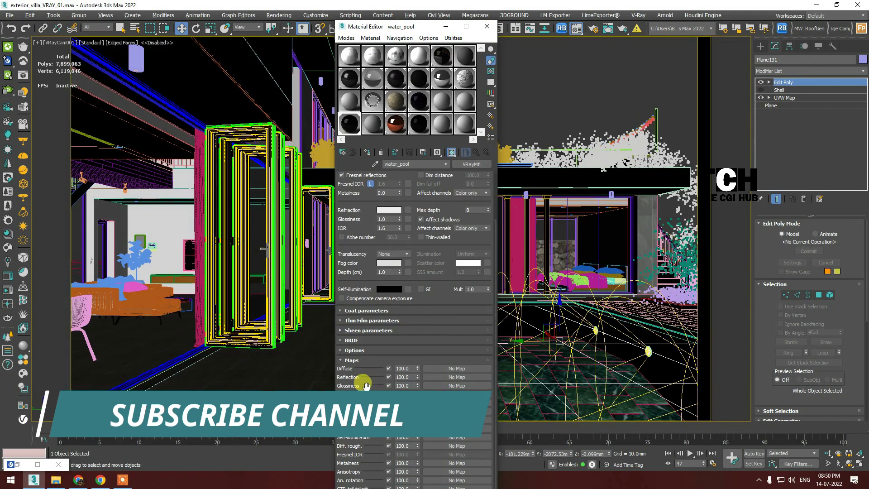
{"action": "left_click", "coordinate": [458, 419]}
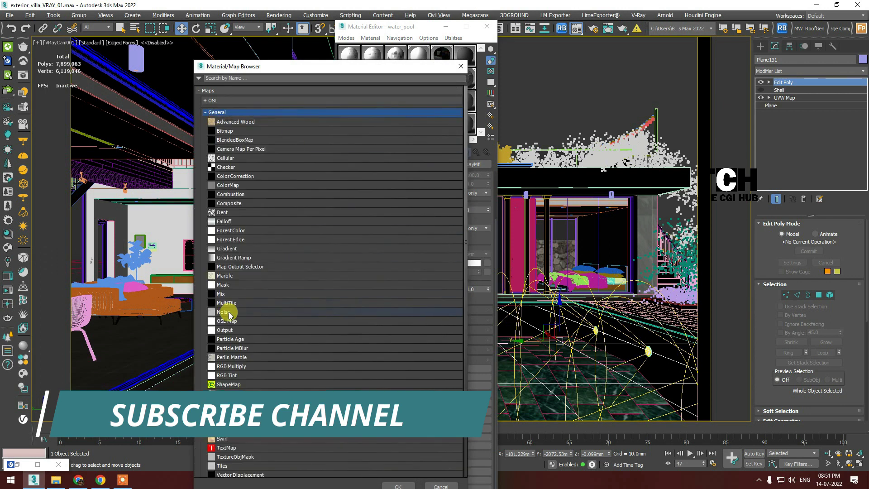
{"action": "scroll", "coordinate": [228, 324], "scroll_direction": "down", "scroll_amount": 3}
{"action": "left_click", "coordinate": [230, 329]}
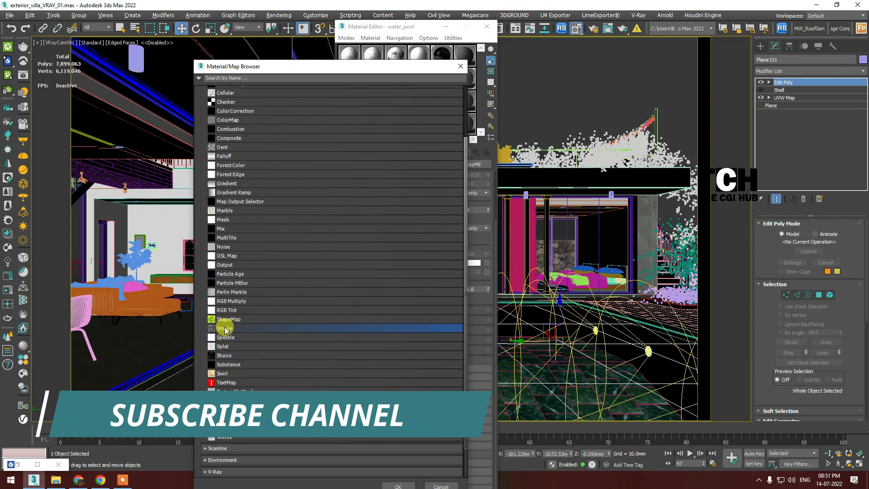
{"action": "left_click", "coordinate": [398, 485]}
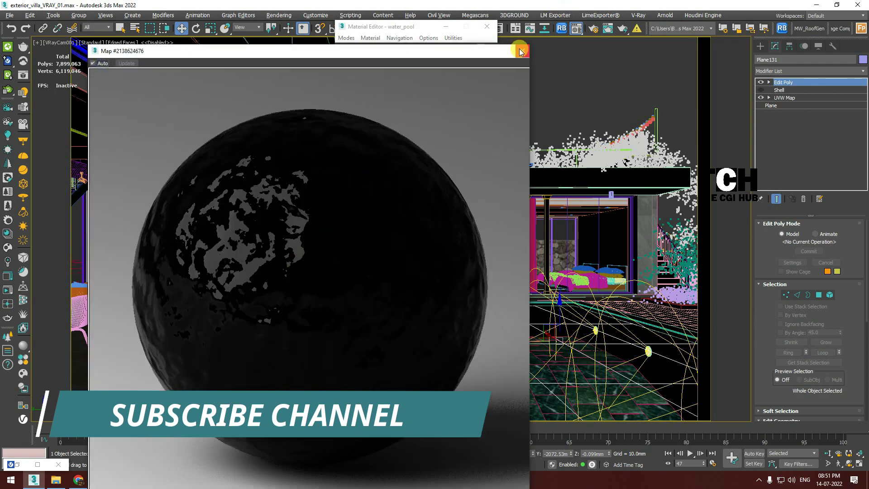
{"action": "left_click", "coordinate": [521, 52]}
{"action": "key", "text": "shift+q"}
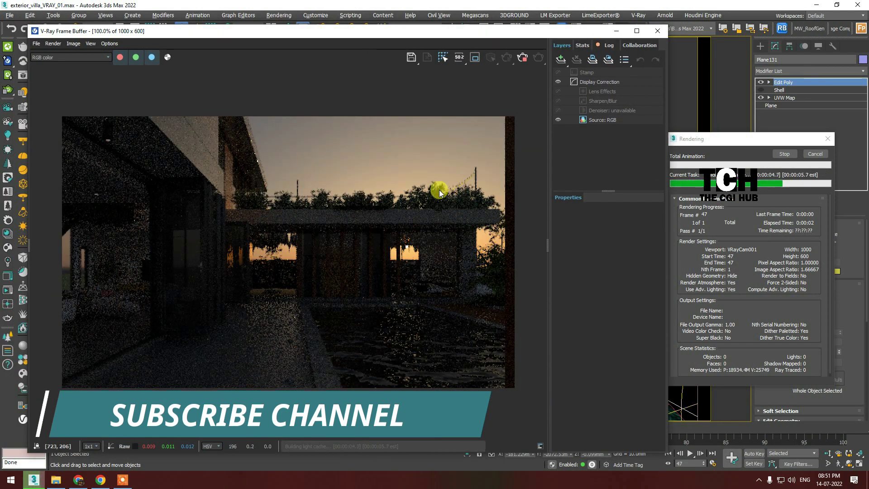
Close the render progress dialog, then orbit and zoom in to select the water surface plane
{"action": "left_click", "coordinate": [539, 59]}
{"action": "mouse_move", "coordinate": [500, 30]}
{"action": "left_mouse_down"}
{"action": "mouse_move", "coordinate": [227, 59]}
{"action": "mouse_move", "coordinate": [527, 28]}
{"action": "left_mouse_up"}
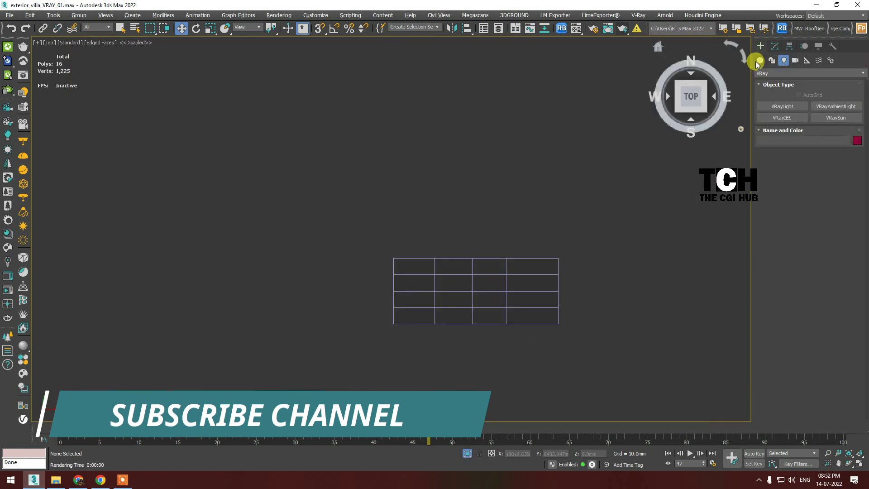
{"action": "left_click", "coordinate": [760, 60]}
{"action": "left_click_drag", "start_coordinate": [388, 249], "coordinate": [611, 324]}
{"action": "key", "text": "z"}
{"action": "middle_click_drag", "start_coordinate": [611, 324], "coordinate": [510, 311], "text": "alt"}
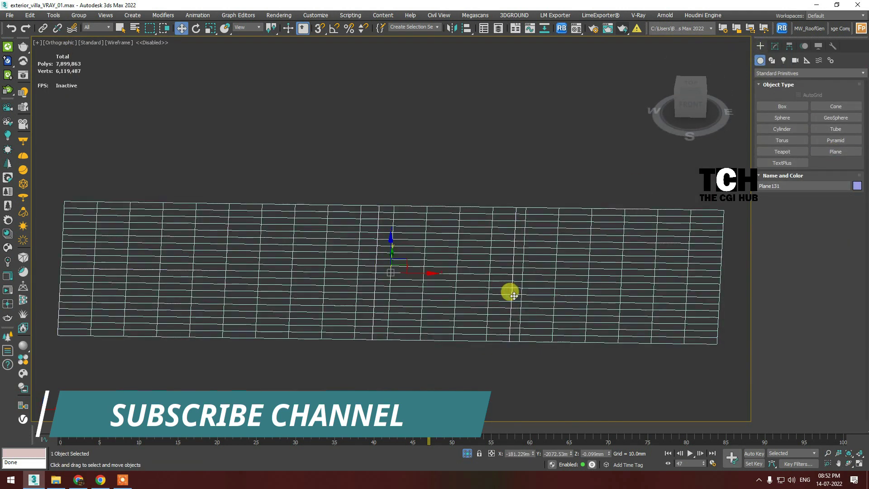
{"action": "left_click", "coordinate": [524, 258]}
Open the Material Editor, re-render the villa, and check VRayLight002's 1500 multiplier
{"action": "key", "text": "m"}
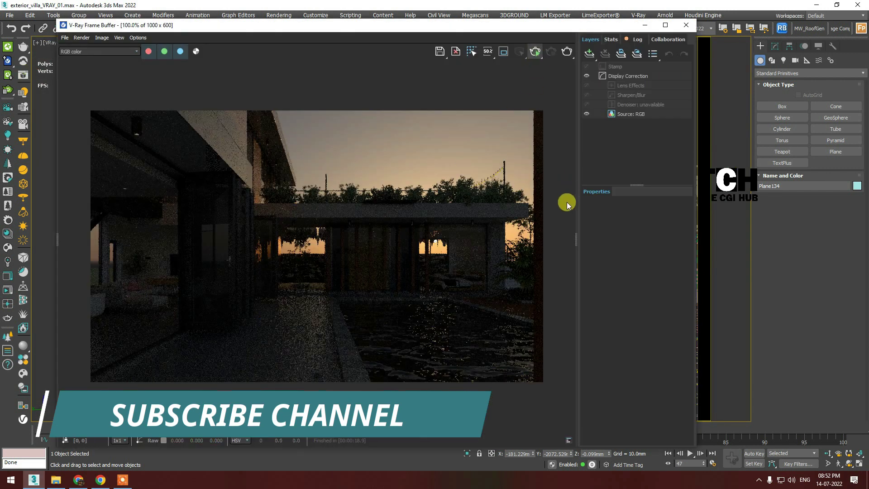
{"action": "key", "text": "shift+q"}
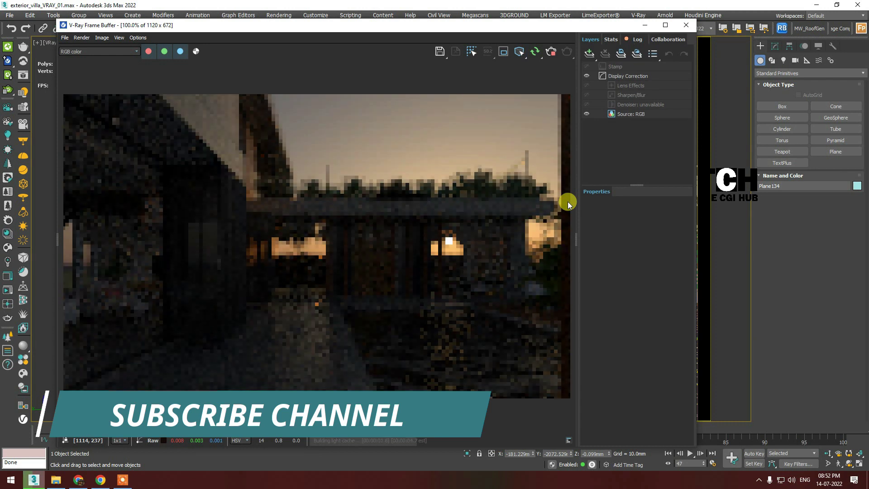
{"action": "left_click", "coordinate": [775, 46]}
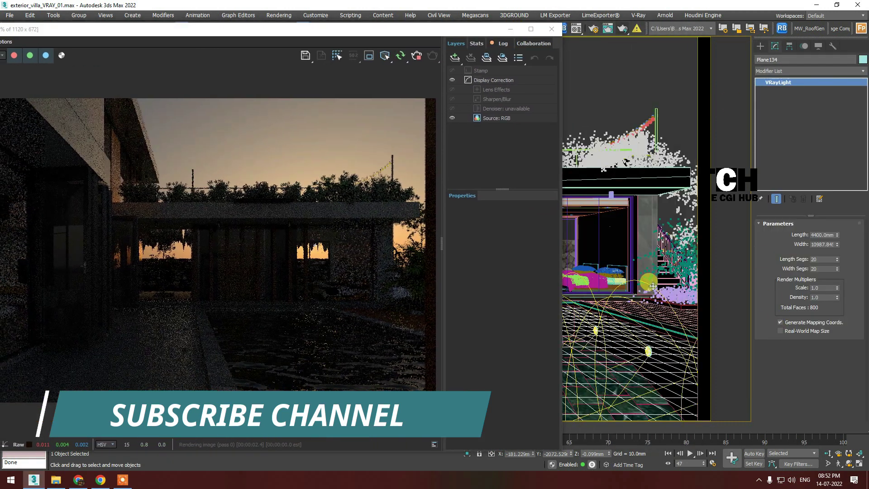
{"action": "left_click", "coordinate": [763, 388]}
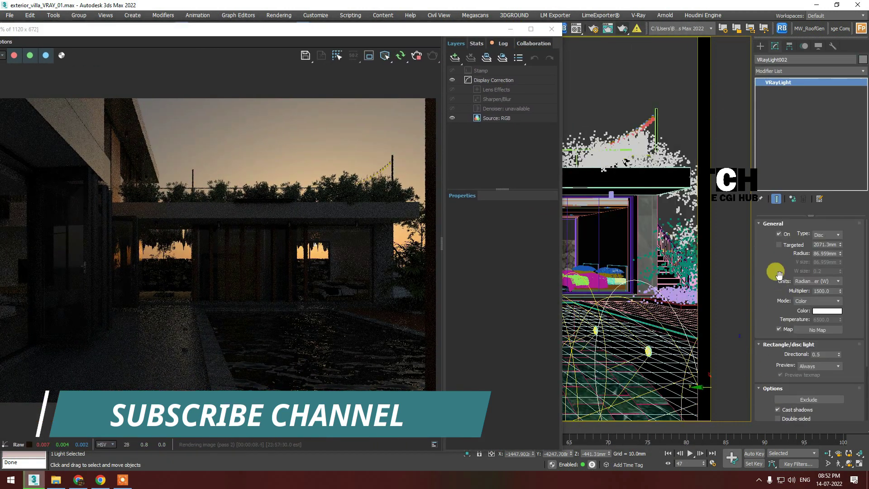
{"action": "scroll", "coordinate": [519, 350], "scroll_direction": "up", "scroll_amount": 3}
{"action": "scroll", "coordinate": [476, 316], "scroll_direction": "down", "scroll_amount": 3}
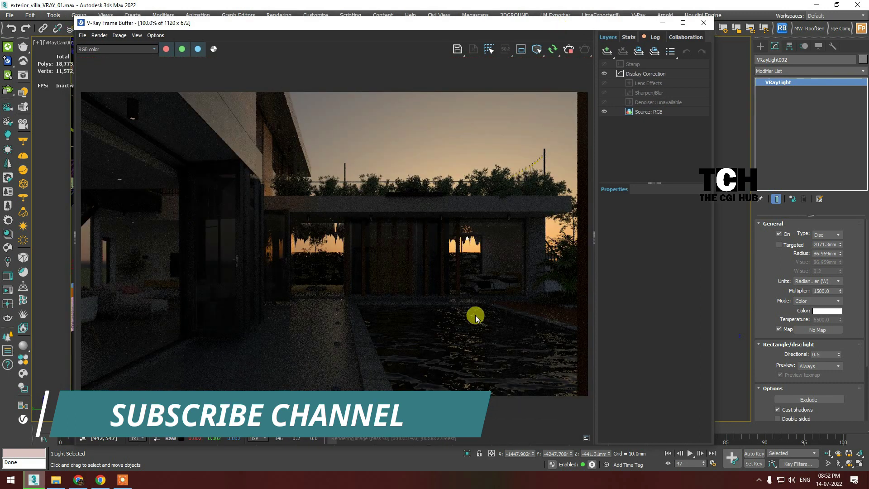
{"action": "left_click_drag", "start_coordinate": [609, 22], "coordinate": [584, 39]}
Return to the parent water_pool material and check its reflection colour without changing it
{"action": "key", "text": "m"}
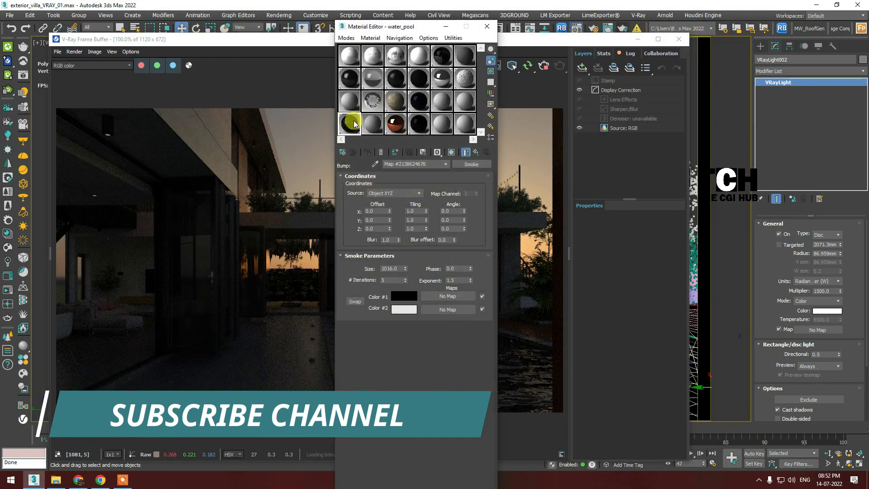
{"action": "left_click", "coordinate": [477, 152]}
{"action": "left_click", "coordinate": [398, 213]}
{"action": "left_click", "coordinate": [561, 325]}
{"action": "left_click", "coordinate": [413, 242]}
{"action": "left_click_drag", "start_coordinate": [443, 128], "coordinate": [391, 52]}
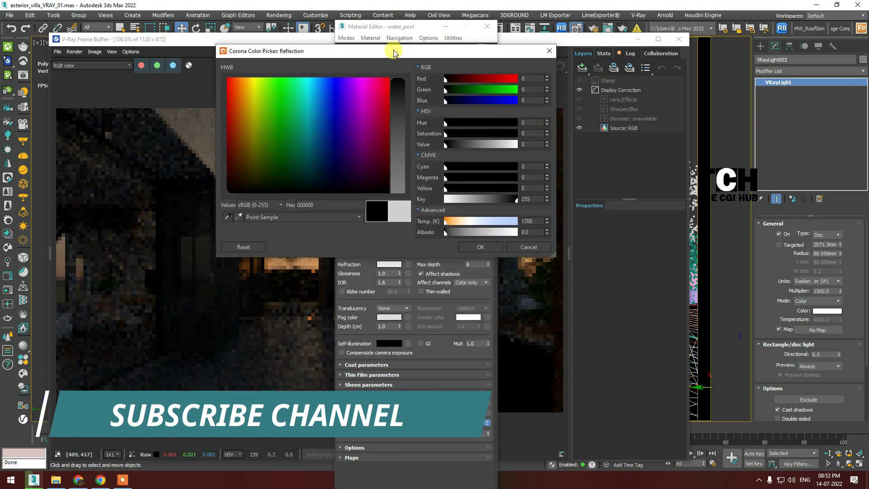
{"action": "left_click", "coordinate": [540, 247]}
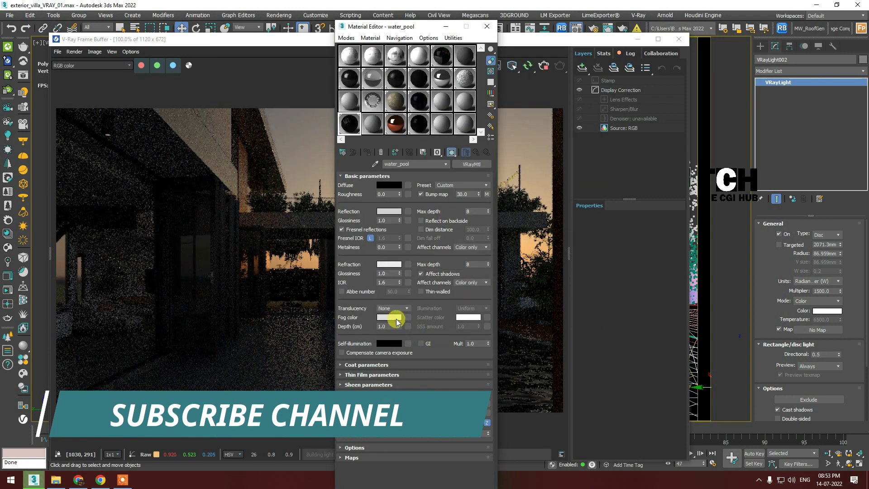
{"action": "left_click_drag", "start_coordinate": [421, 28], "coordinate": [245, 28]}
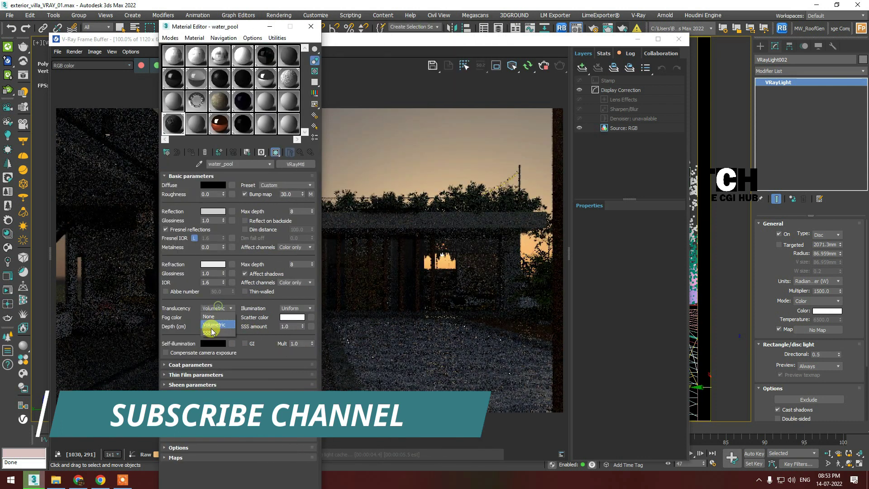
Set water_pool's translucency to None
{"action": "left_click", "coordinate": [209, 316]}
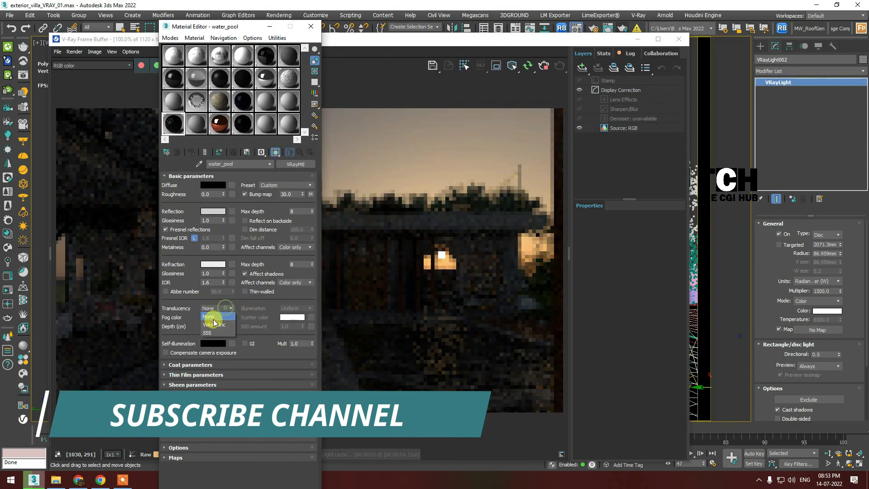
{"action": "left_click", "coordinate": [215, 324]}
{"action": "left_click", "coordinate": [216, 308]}
{"action": "left_click", "coordinate": [210, 316]}
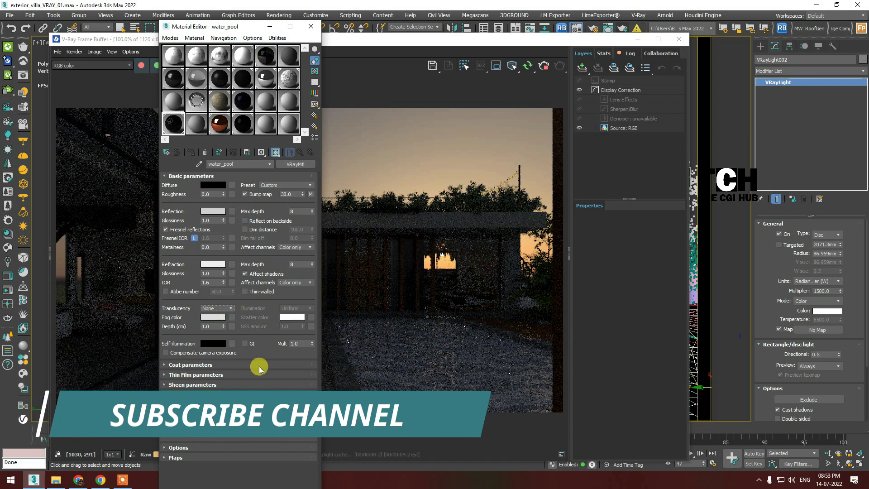
{"action": "left_click", "coordinate": [181, 457]}
{"action": "scroll", "coordinate": [285, 181], "scroll_direction": "down", "scroll_amount": 5}
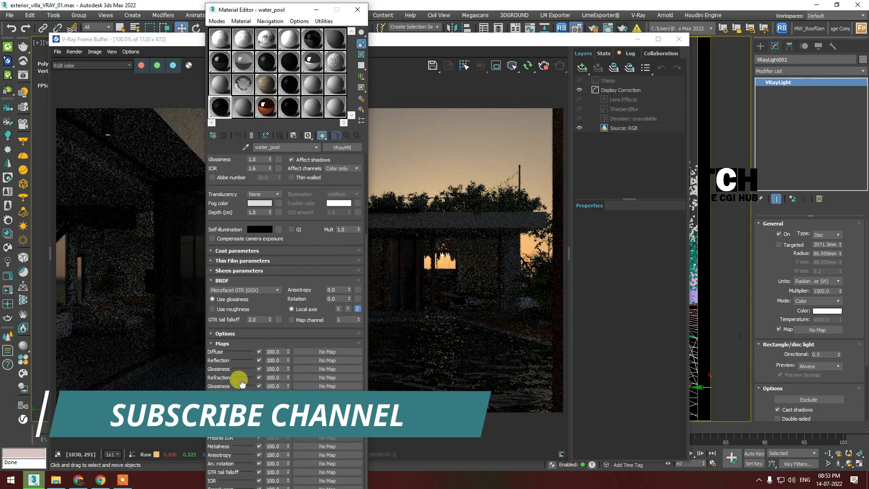
{"action": "scroll", "coordinate": [260, 318], "scroll_direction": "up", "scroll_amount": 3}
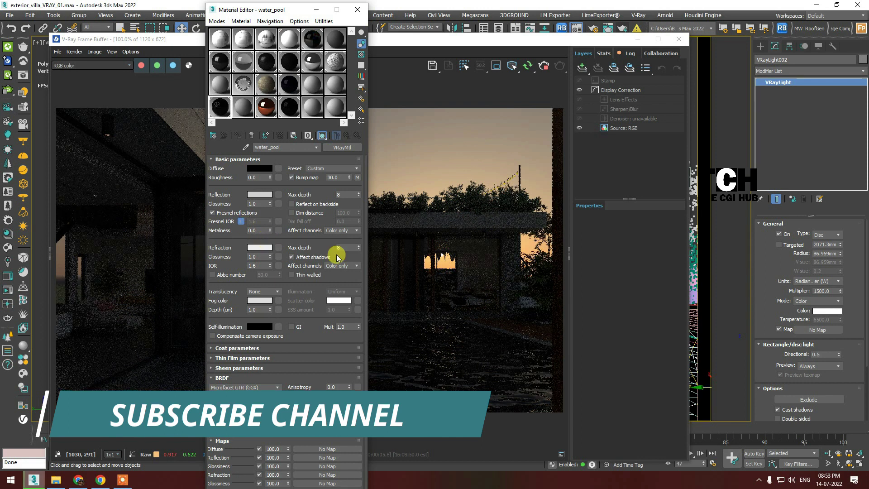
Apply the Water preset (IOR 1.33) and review the coat, thin film and sheen rollouts
{"action": "left_click", "coordinate": [340, 168]}
{"action": "left_click", "coordinate": [319, 294]}
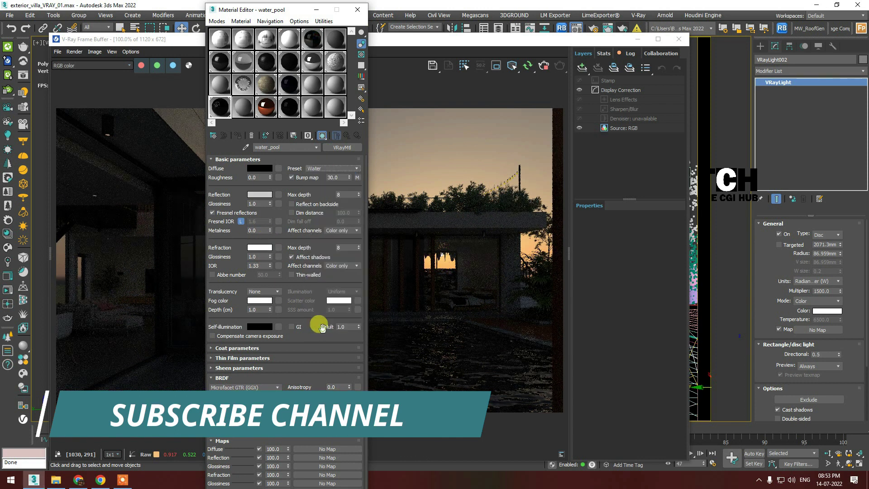
{"action": "mouse_move", "coordinate": [276, 12]}
{"action": "left_mouse_down"}
{"action": "mouse_move", "coordinate": [658, 91]}
{"action": "mouse_move", "coordinate": [328, 41]}
{"action": "left_mouse_up"}
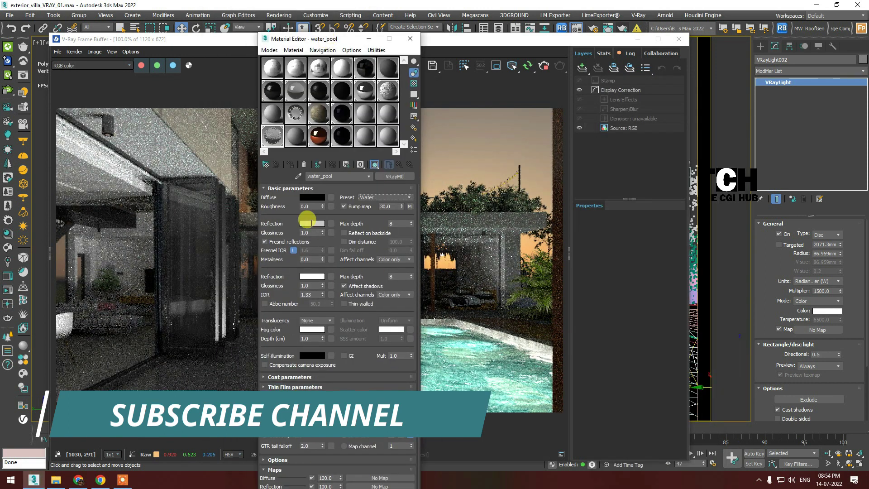
{"action": "left_click", "coordinate": [359, 377]}
{"action": "scroll", "coordinate": [298, 284], "scroll_direction": "down", "scroll_amount": 3}
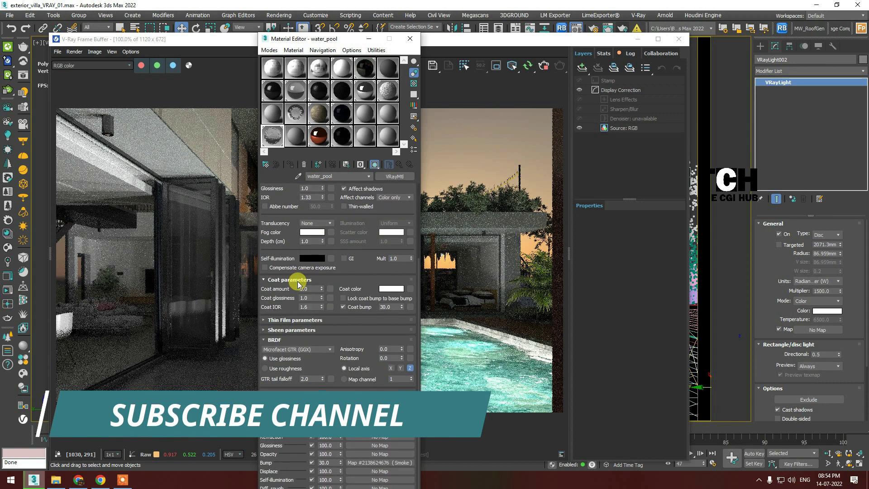
{"action": "left_click", "coordinate": [295, 320]}
{"action": "left_click", "coordinate": [297, 350]}
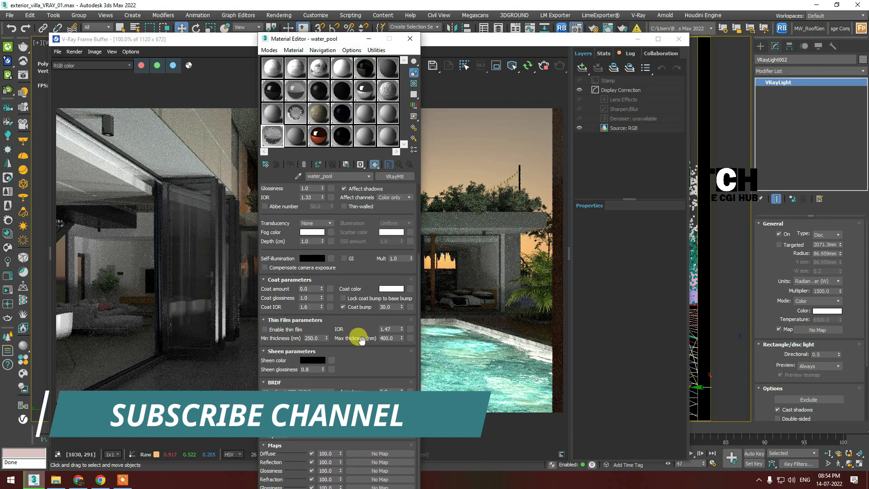
{"action": "scroll", "coordinate": [361, 340], "scroll_direction": "up", "scroll_amount": 3}
Inspect the enlarged water_pool preview, then close the Material Editor
{"action": "double_click", "coordinate": [291, 144]}
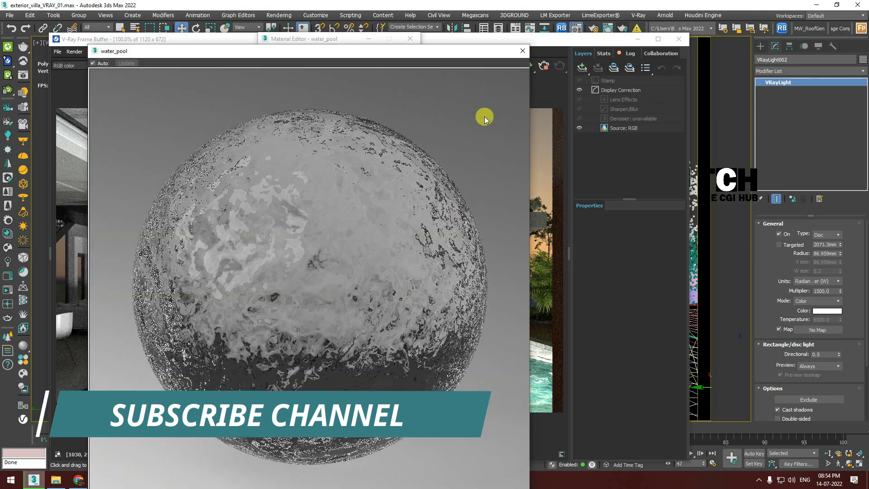
{"action": "left_click", "coordinate": [523, 51]}
{"action": "left_click", "coordinate": [411, 38]}
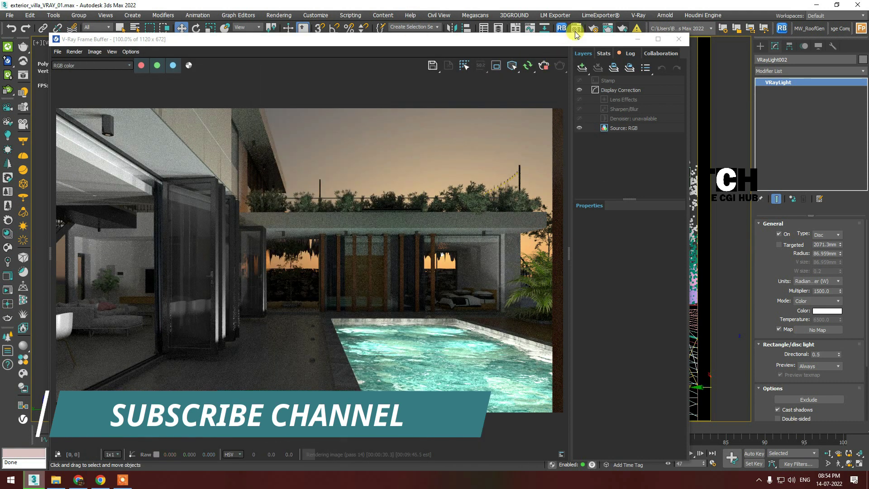
Reopen the material settings, adjust two options and close them again
{"action": "left_click", "coordinate": [575, 31]}
{"action": "left_click", "coordinate": [287, 166]}
{"action": "left_click", "coordinate": [388, 194]}
{"action": "left_click", "coordinate": [415, 40]}
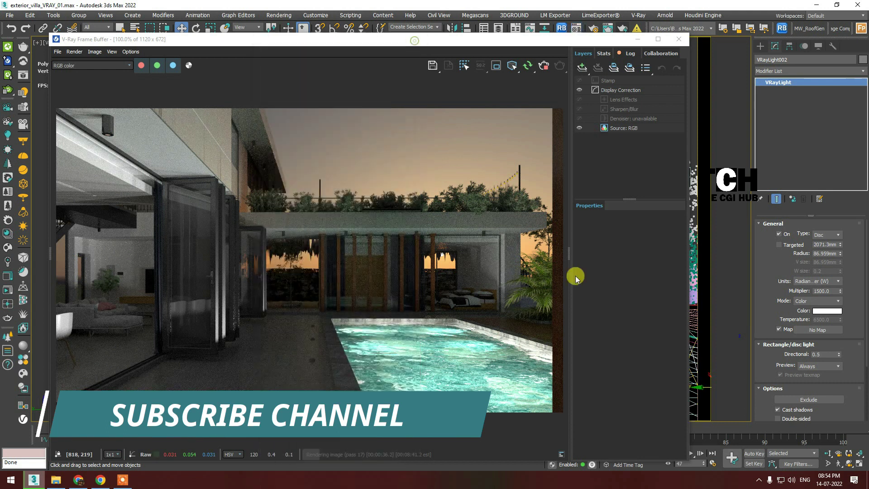
Lower the disc light's multiplier from 500 to 100
{"action": "type", "text": "300500"}
{"action": "key", "text": "Return"}
{"action": "scroll", "coordinate": [462, 378], "scroll_direction": "up", "scroll_amount": 2}
{"action": "scroll", "coordinate": [462, 378], "scroll_direction": "down", "scroll_amount": 2}
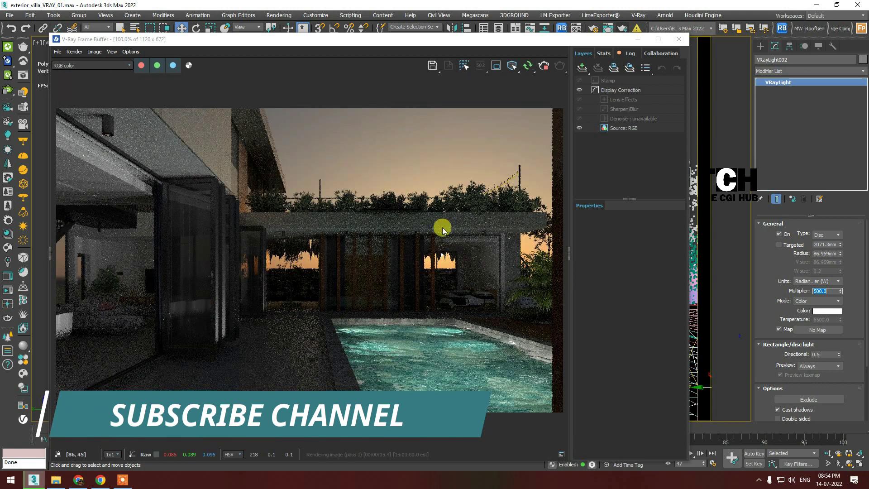
{"action": "type", "text": "100"}
{"action": "left_click", "coordinate": [772, 280]}
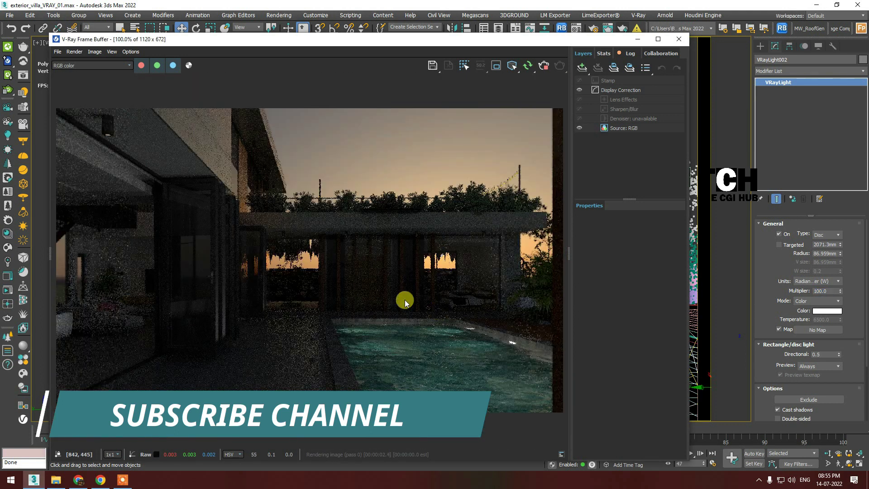
{"action": "double_click", "coordinate": [832, 291]}
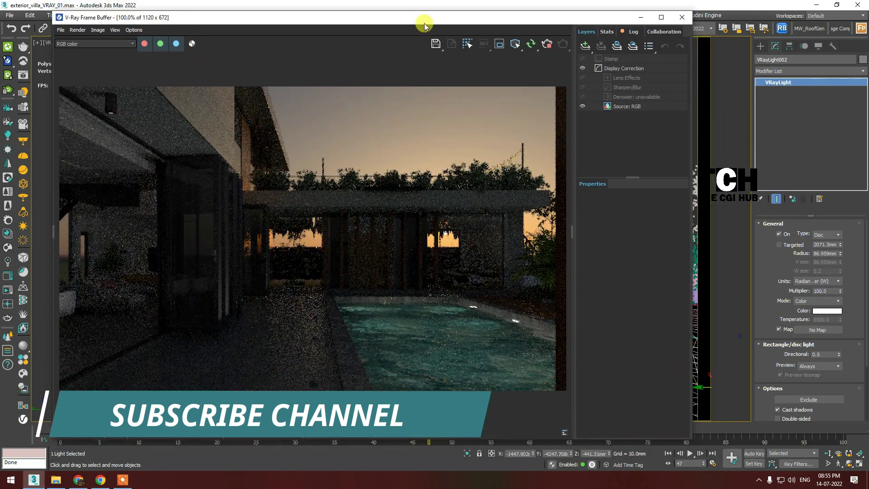
Set the VRayCam001 shutter speed to 50
{"action": "left_click_drag", "start_coordinate": [425, 25], "coordinate": [424, 70]}
{"action": "left_click", "coordinate": [607, 113]}
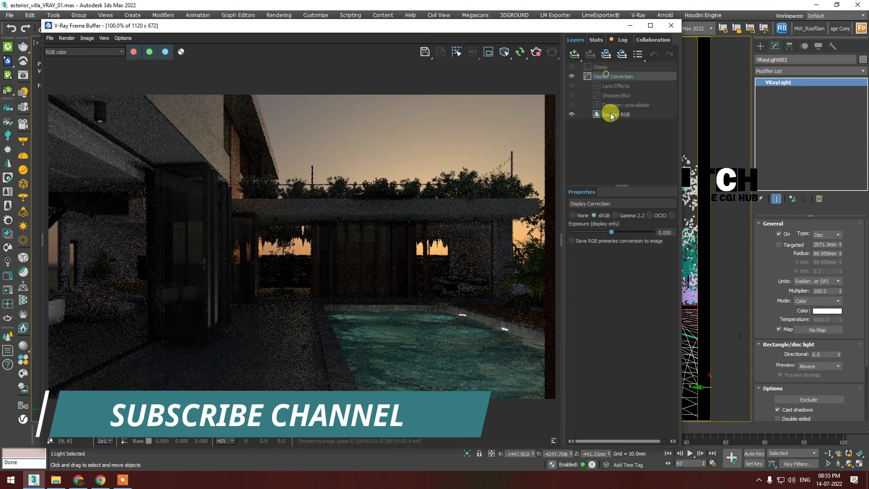
{"action": "left_click_drag", "start_coordinate": [267, 68], "coordinate": [255, 33]}
{"action": "scroll", "coordinate": [776, 266], "scroll_direction": "down", "scroll_amount": 3}
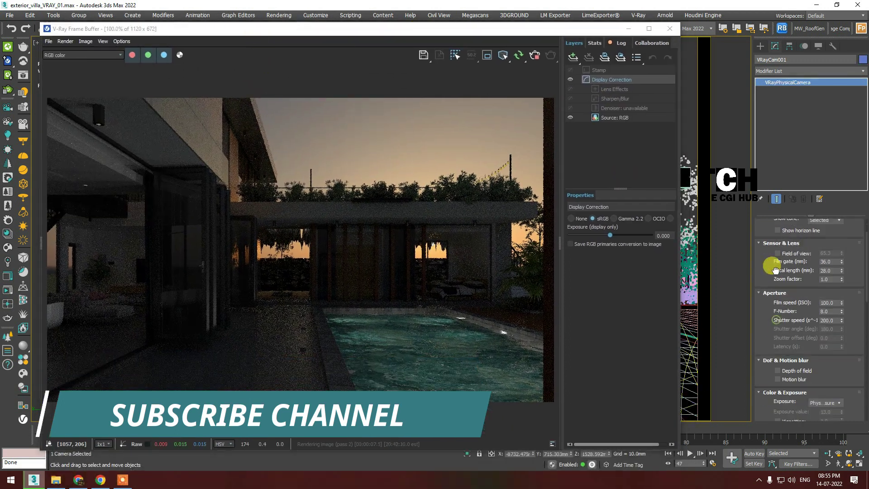
{"action": "scroll", "coordinate": [846, 286], "scroll_direction": "down", "scroll_amount": 2}
{"action": "type", "text": "50"}
{"action": "key", "text": "Return"}
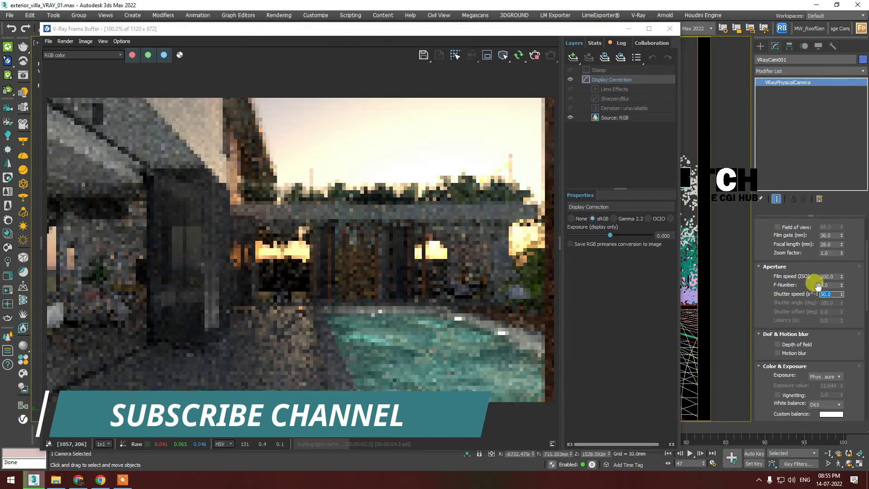
Drag the VRaySun to a new position to change its angle
{"action": "left_click_drag", "start_coordinate": [500, 27], "coordinate": [372, 22]}
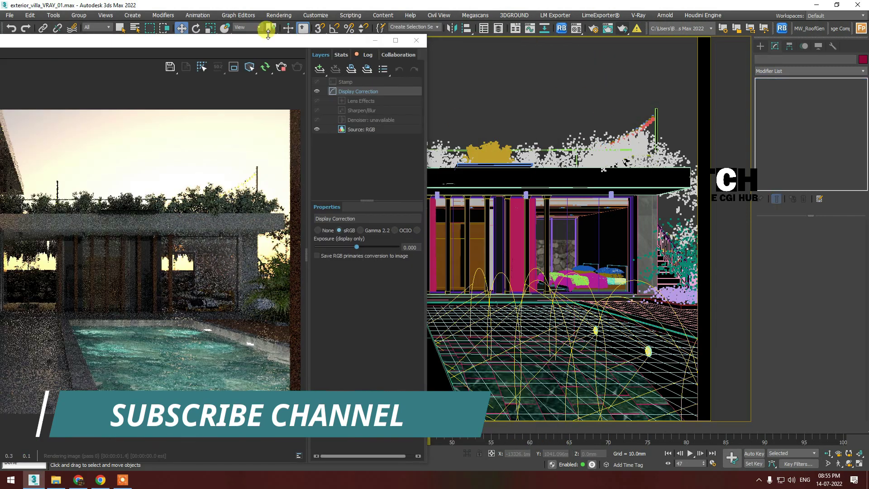
{"action": "left_click_drag", "start_coordinate": [227, 23], "coordinate": [358, 119]}
{"action": "left_click", "coordinate": [622, 28]}
{"action": "left_click", "coordinate": [686, 81]}
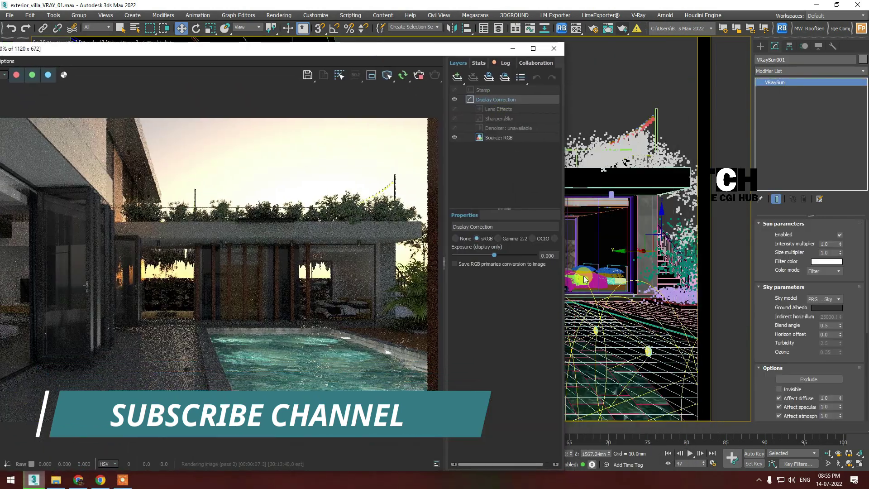
{"action": "left_click_drag", "start_coordinate": [649, 252], "coordinate": [694, 244]}
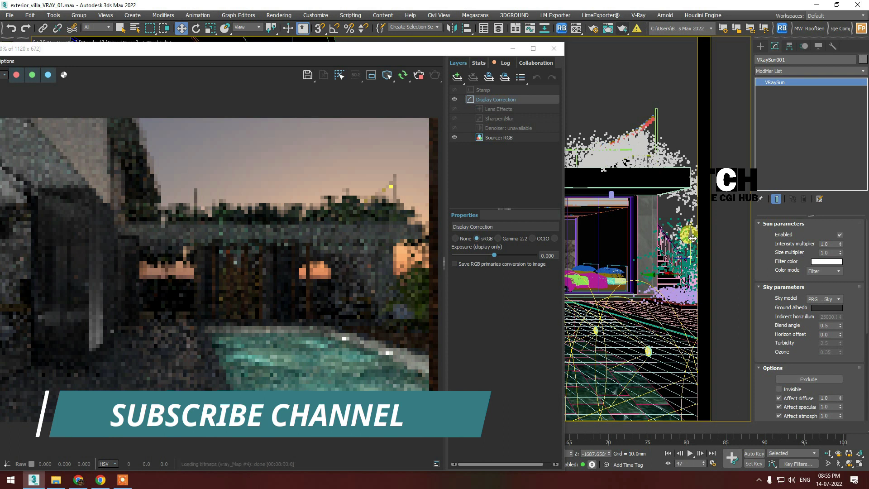
{"action": "left_click_drag", "start_coordinate": [350, 49], "coordinate": [485, 12]}
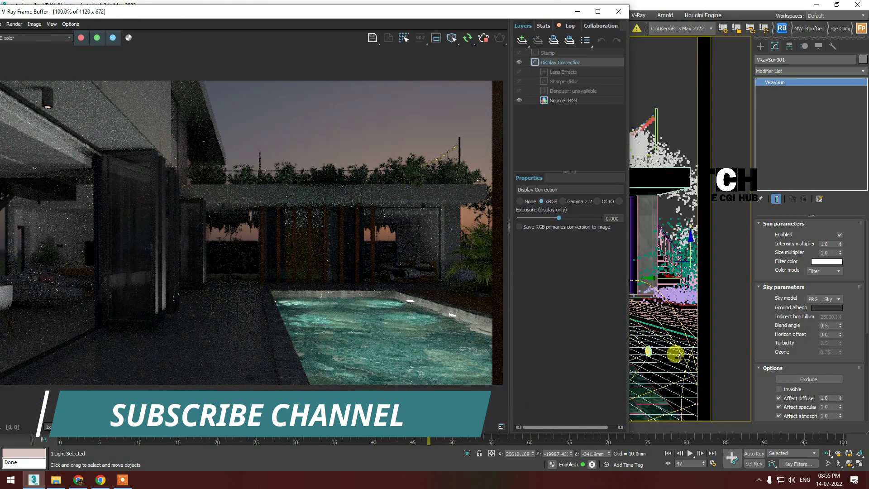
Select another disc light and re-check the render at 100%
{"action": "left_click", "coordinate": [674, 351]}
{"action": "mouse_move", "coordinate": [173, 10]}
{"action": "left_mouse_down"}
{"action": "mouse_move", "coordinate": [209, 49]}
{"action": "mouse_move", "coordinate": [194, 22]}
{"action": "left_mouse_up"}
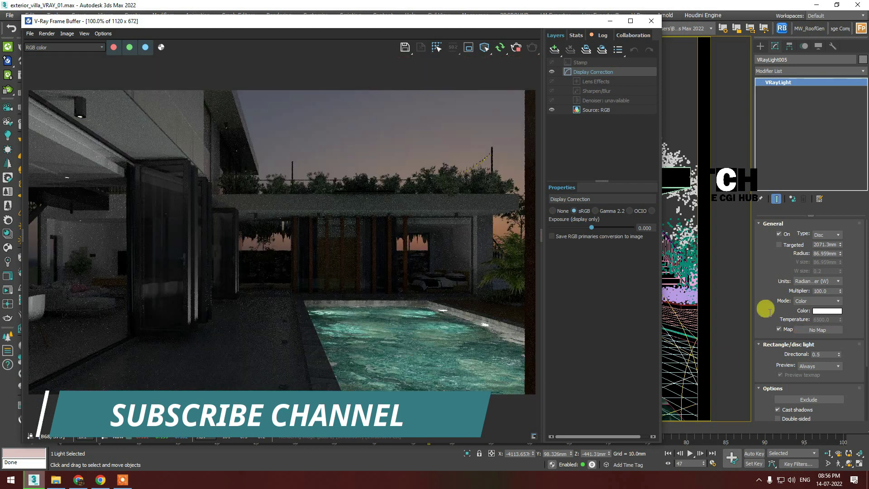
{"action": "scroll", "coordinate": [767, 307], "scroll_direction": "down", "scroll_amount": 3}
{"action": "scroll", "coordinate": [489, 340], "scroll_direction": "up", "scroll_amount": 5}
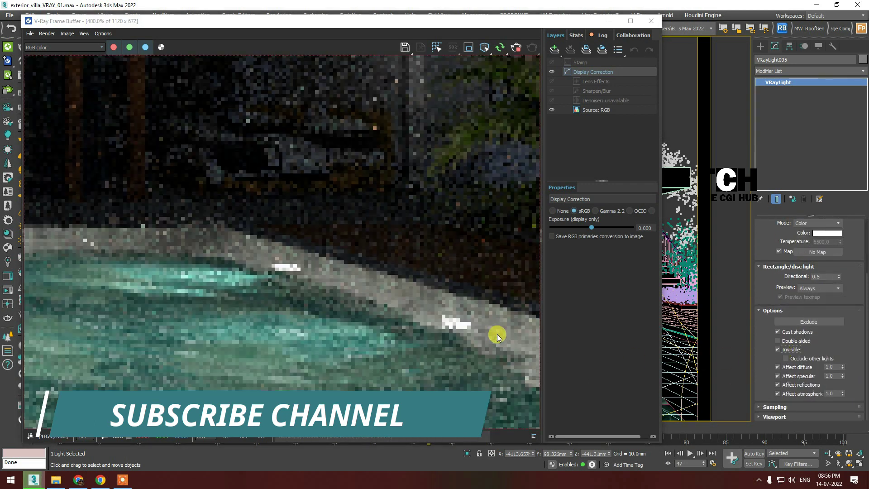
{"action": "double_click", "coordinate": [456, 349]}
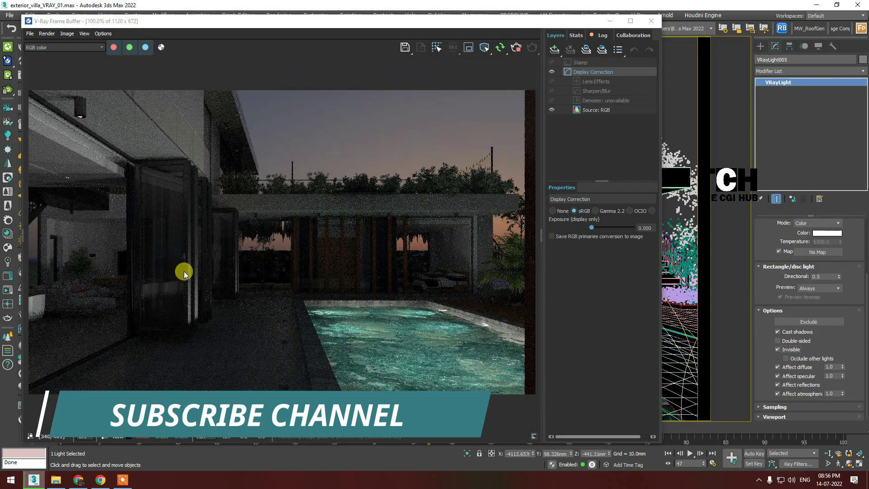
{"action": "scroll", "coordinate": [304, 261], "scroll_direction": "down", "scroll_amount": 2}
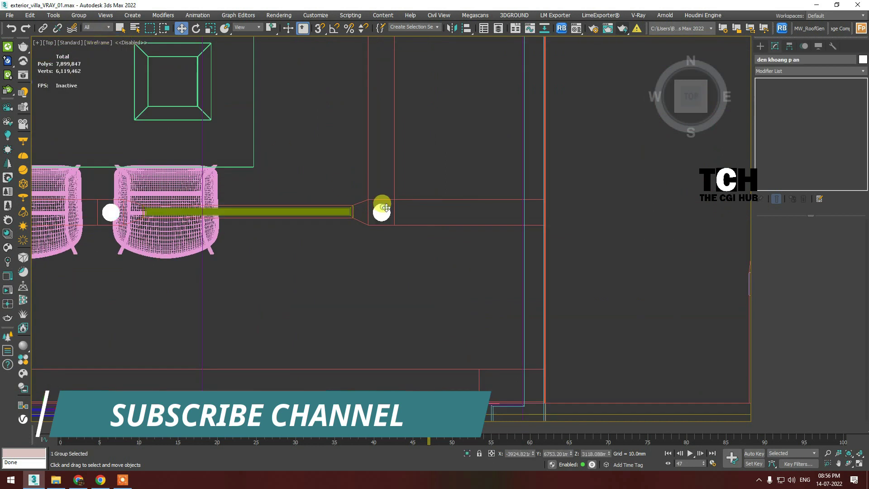
Start a V-Ray light from the Lights creation panel in top view
{"action": "left_click", "coordinate": [761, 46]}
{"action": "left_click", "coordinate": [784, 61]}
{"action": "left_click", "coordinate": [809, 73]}
{"action": "left_click", "coordinate": [782, 106]}
{"action": "key", "text": "z"}
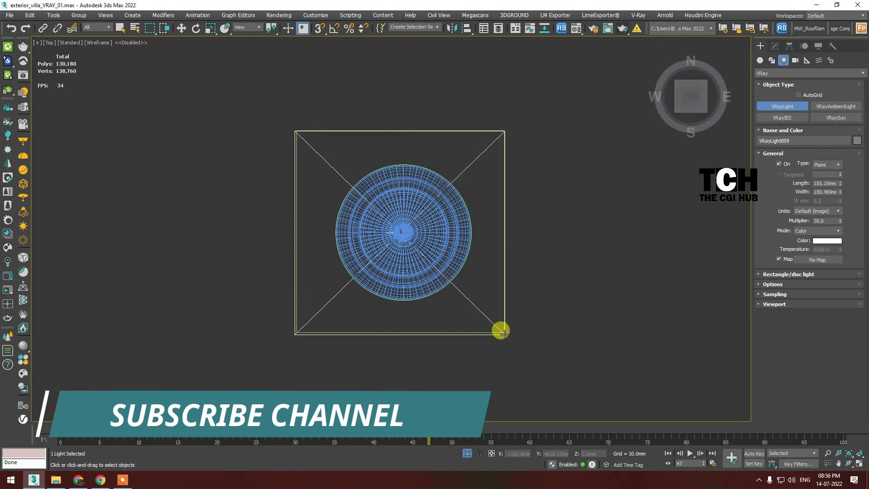
{"action": "key", "text": "w"}
{"action": "key", "text": "f"}
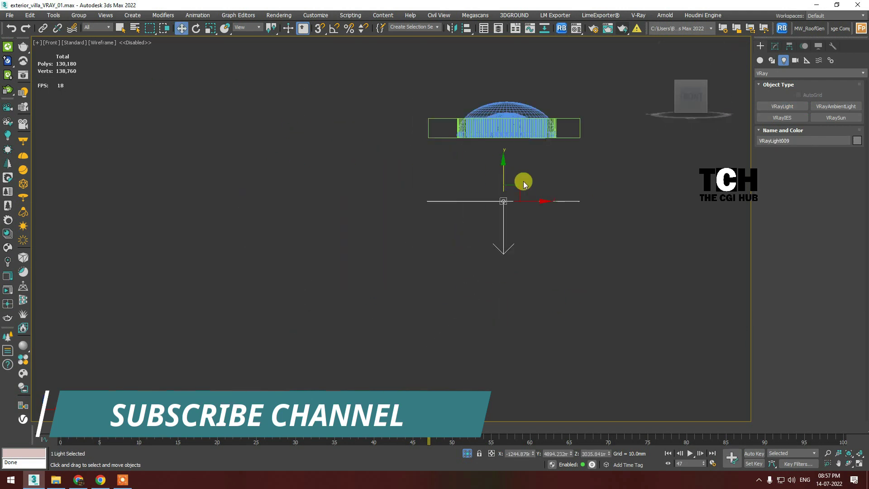
{"action": "key", "text": "t"}
Create a new light at the centre of the disc fixture
{"action": "left_click", "coordinate": [783, 106]}
{"action": "left_click", "coordinate": [827, 164]}
{"action": "left_click", "coordinate": [824, 199]}
{"action": "scroll", "coordinate": [410, 227], "scroll_direction": "up", "scroll_amount": 4}
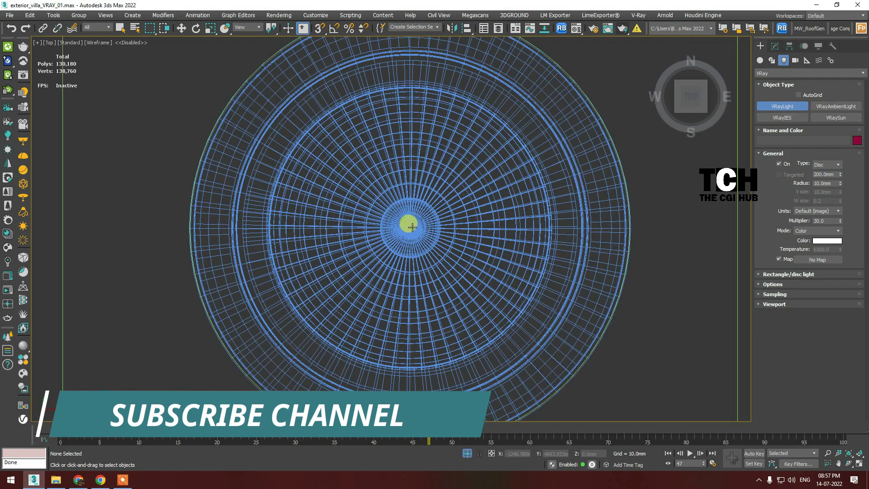
{"action": "key", "text": "w"}
Check the new light's position from front, perspective, back and top views
{"action": "key", "text": "f"}
{"action": "key", "text": "z"}
{"action": "key", "text": "p"}
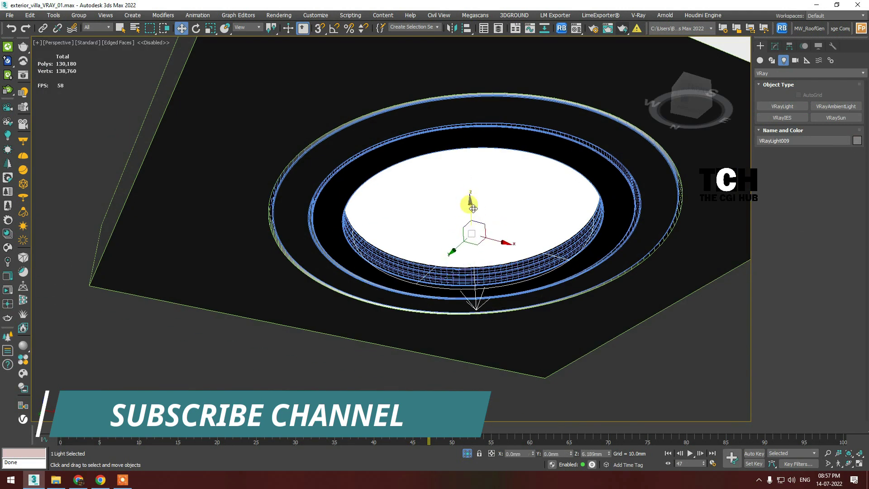
{"action": "key", "text": "f"}
{"action": "key", "text": "b"}
{"action": "key", "text": "t"}
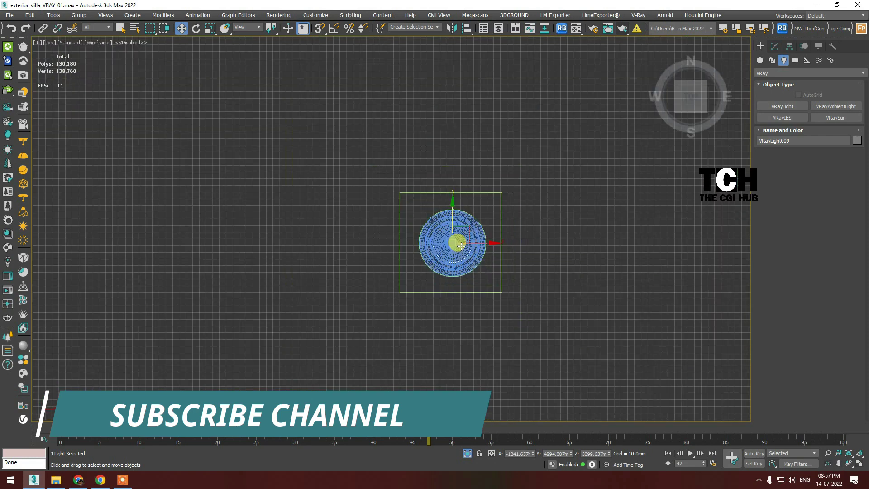
{"action": "key", "text": "f"}
{"action": "scroll", "coordinate": [421, 204], "scroll_direction": "up", "scroll_amount": 5}
{"action": "scroll", "coordinate": [419, 171], "scroll_direction": "up", "scroll_amount": 5}
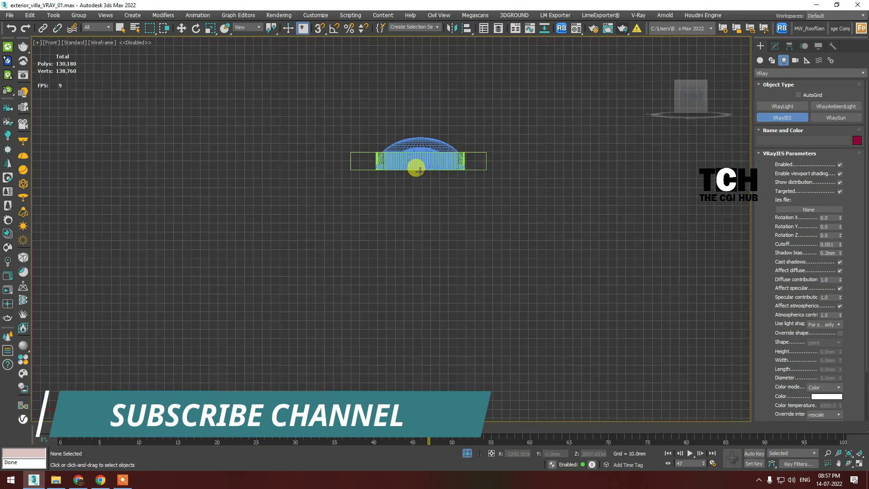
Frame the light and its target, then open its IES file browser in the Modify panel
{"action": "key", "text": "w"}
{"action": "key", "text": "t"}
{"action": "key", "text": "z"}
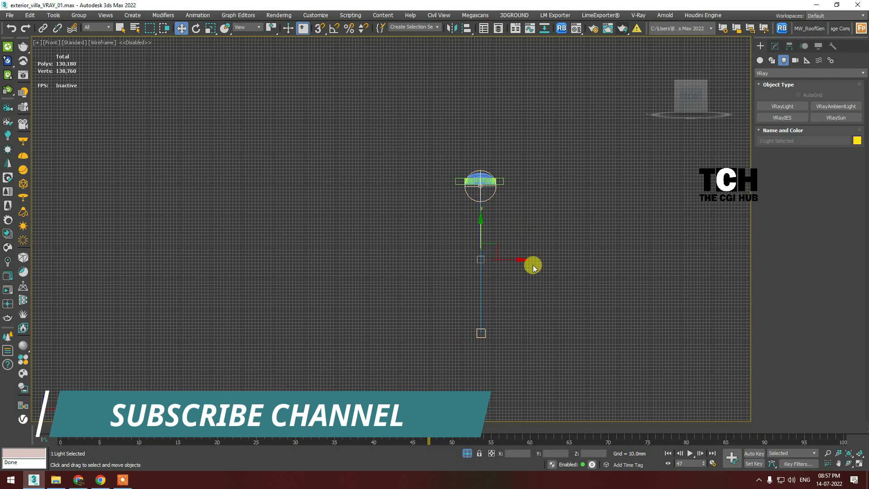
{"action": "scroll", "coordinate": [452, 181], "scroll_direction": "down", "scroll_amount": 3}
{"action": "scroll", "coordinate": [450, 136], "scroll_direction": "up", "scroll_amount": 5}
{"action": "scroll", "coordinate": [462, 109], "scroll_direction": "up", "scroll_amount": 3}
{"action": "key", "text": "f"}
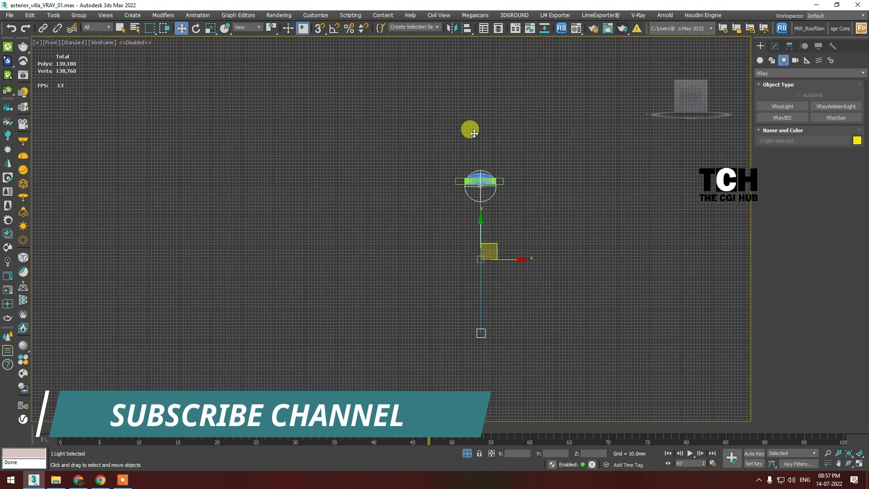
{"action": "key", "text": "z"}
{"action": "left_click", "coordinate": [775, 45]}
{"action": "left_click", "coordinate": [811, 282]}
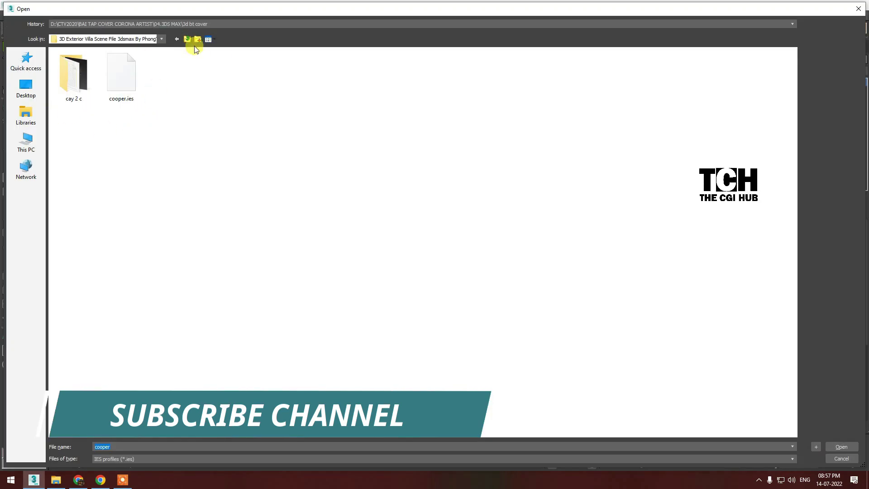
Browse from This PC through E:\LIB_DATA to the NICE_IES folder
{"action": "double_click", "coordinate": [140, 81]}
{"action": "scroll", "coordinate": [411, 170], "scroll_direction": "down", "scroll_amount": 3}
{"action": "left_click", "coordinate": [802, 280]}
{"action": "left_click", "coordinate": [26, 140]}
{"action": "double_click", "coordinate": [293, 104]}
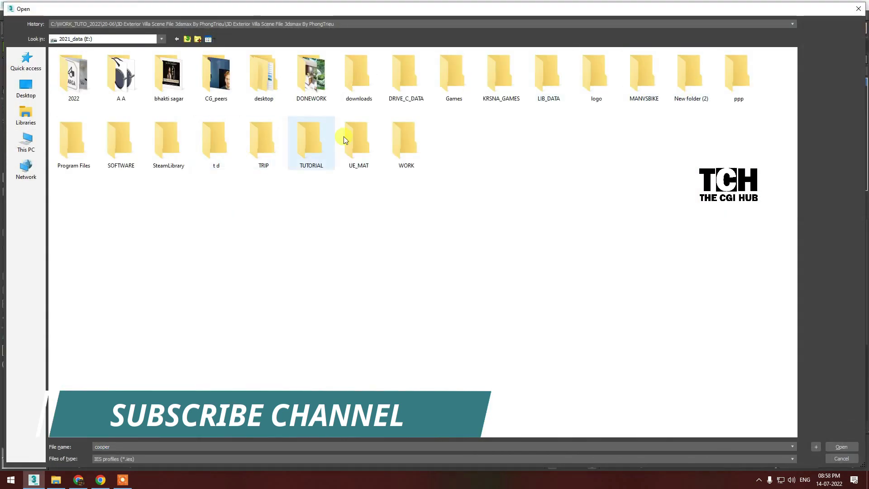
{"action": "double_click", "coordinate": [549, 74]}
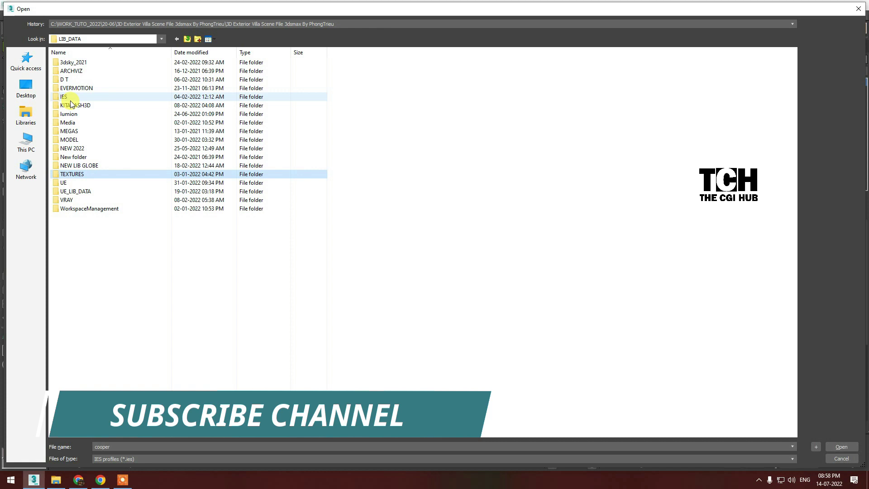
{"action": "double_click", "coordinate": [67, 97]}
{"action": "left_click", "coordinate": [176, 39]}
{"action": "left_click", "coordinate": [177, 39]}
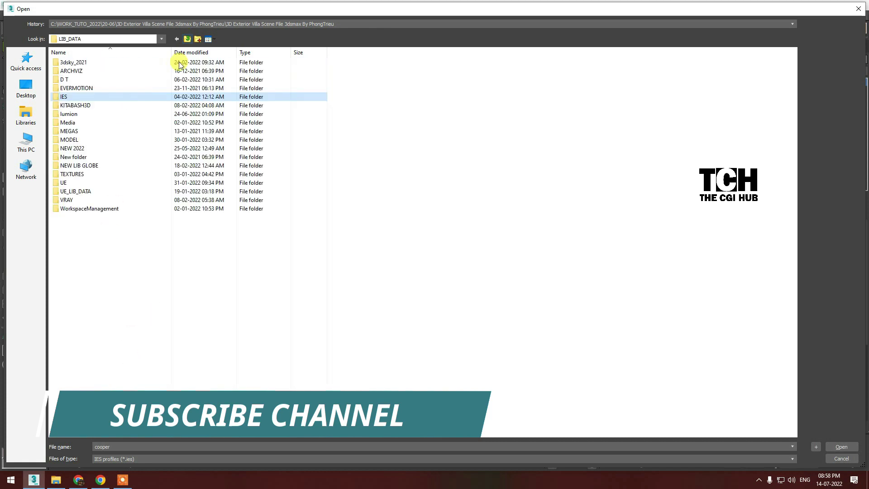
{"action": "double_click", "coordinate": [86, 171]}
{"action": "double_click", "coordinate": [86, 135]}
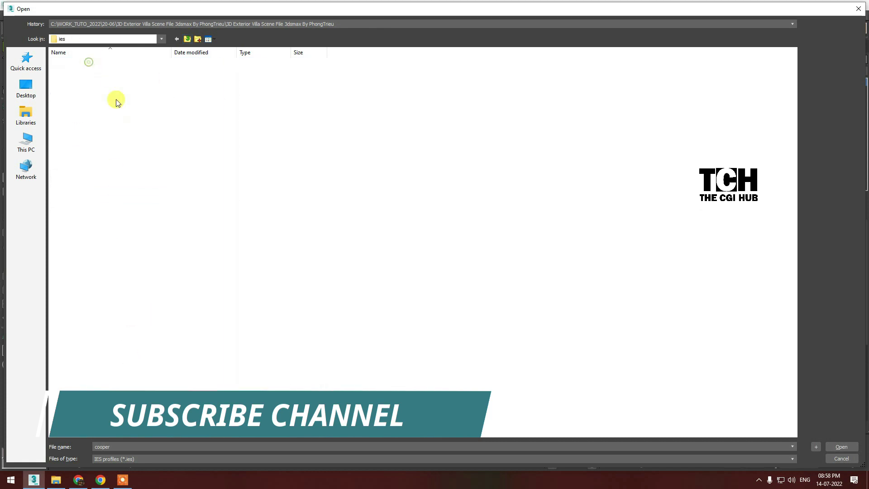
{"action": "left_click", "coordinate": [187, 39]}
Show All files, view iesguide.jpg, then open the ies profiles folder
{"action": "left_click", "coordinate": [116, 459]}
{"action": "left_click", "coordinate": [108, 473]}
{"action": "double_click", "coordinate": [72, 71]}
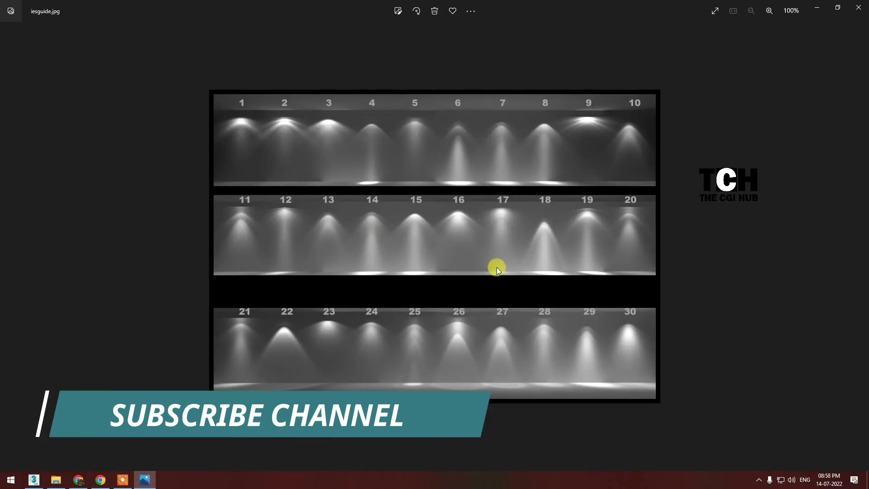
{"action": "left_click", "coordinate": [858, 7]}
{"action": "double_click", "coordinate": [68, 61]}
Load the 29.ies profile into the light and set the selection filter to Lights
{"action": "left_click", "coordinate": [69, 286]}
{"action": "left_click", "coordinate": [834, 445]}
{"action": "left_click", "coordinate": [432, 303]}
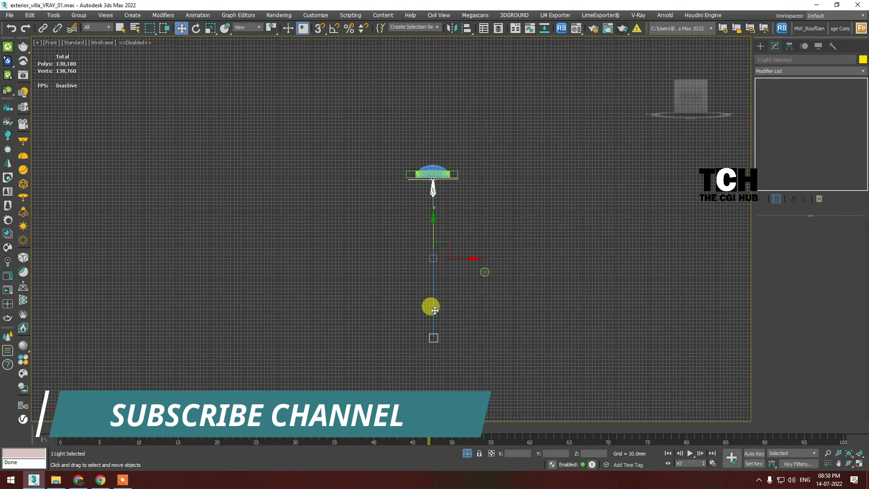
{"action": "key", "text": "t"}
{"action": "scroll", "coordinate": [460, 267], "scroll_direction": "down", "scroll_amount": 3}
{"action": "left_click", "coordinate": [93, 52]}
Clone the IES light as instances across the rows of ceiling fixtures
{"action": "left_click_drag", "start_coordinate": [591, 287], "coordinate": [482, 287], "text": "shift"}
{"action": "left_click", "coordinate": [475, 274]}
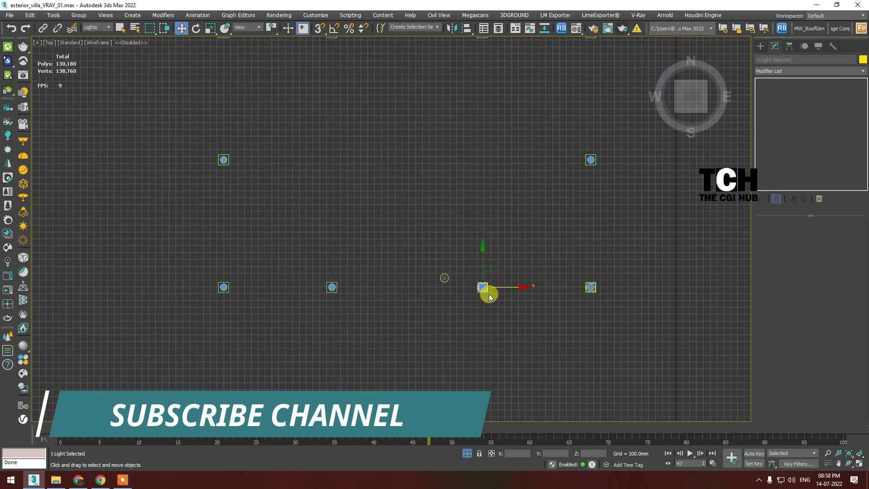
{"action": "key", "text": "z"}
{"action": "scroll", "coordinate": [515, 249], "scroll_direction": "down", "scroll_amount": 10}
{"action": "left_click_drag", "start_coordinate": [556, 247], "coordinate": [369, 247], "text": "shift"}
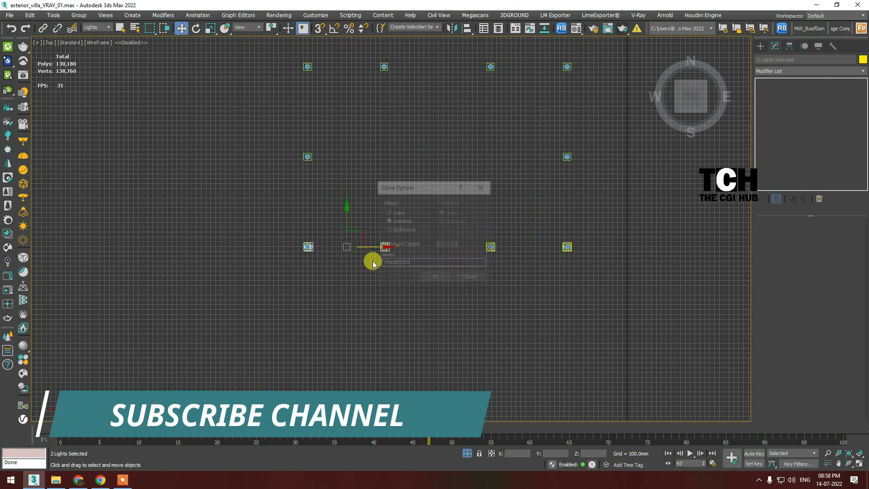
{"action": "key", "text": "Return"}
{"action": "key", "text": "z"}
{"action": "scroll", "coordinate": [415, 227], "scroll_direction": "down", "scroll_amount": 10}
{"action": "left_click_drag", "start_coordinate": [452, 86], "coordinate": [451, 105], "text": "shift"}
{"action": "key", "text": "Return"}
{"action": "key", "text": "z"}
{"action": "scroll", "coordinate": [301, 171], "scroll_direction": "down", "scroll_amount": 5}
{"action": "scroll", "coordinate": [336, 117], "scroll_direction": "down", "scroll_amount": 5}
Clear the selection, return to the camera view and select one IES light
{"action": "left_click", "coordinate": [369, 169]}
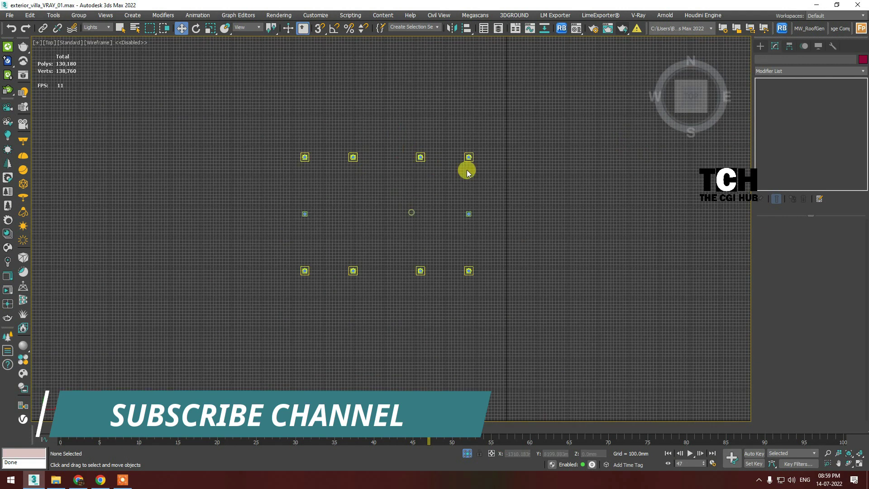
{"action": "scroll", "coordinate": [475, 220], "scroll_direction": "down", "scroll_amount": 10}
{"action": "scroll", "coordinate": [542, 202], "scroll_direction": "up", "scroll_amount": 3}
{"action": "key", "text": "c"}
{"action": "left_click", "coordinate": [418, 371]}
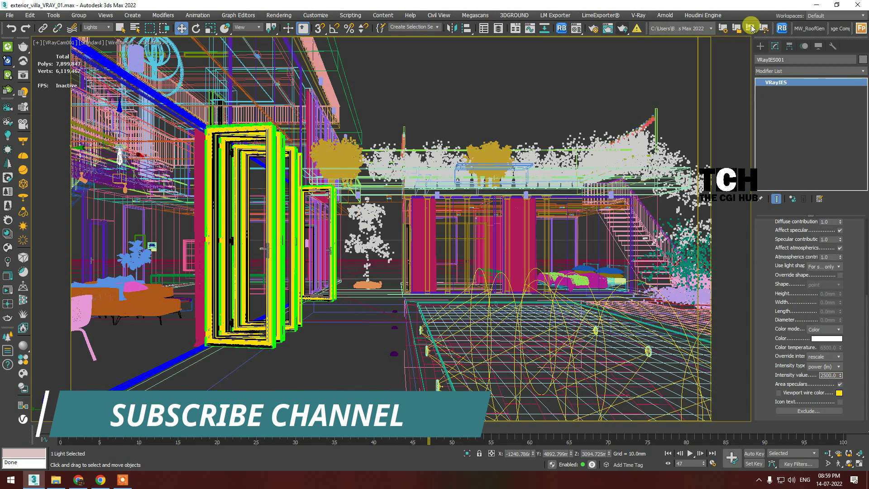
Start the interactive render and raise the IES light intensity, entering 20000
{"action": "left_click", "coordinate": [23, 65]}
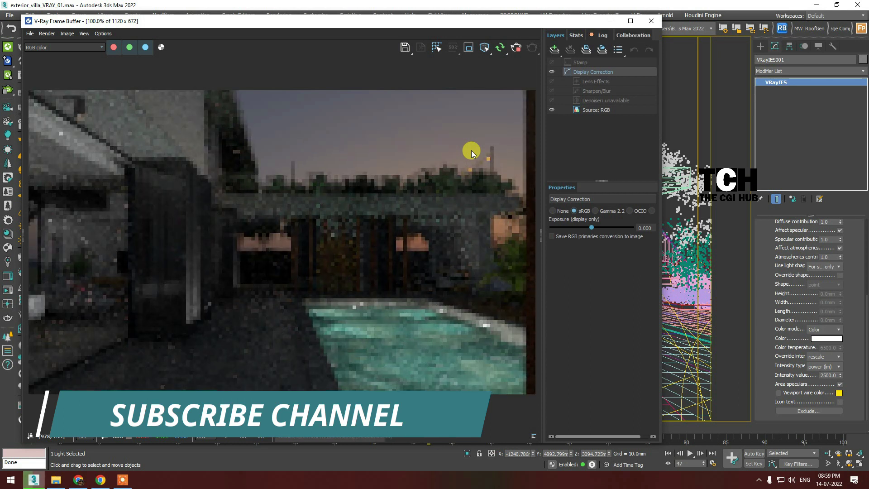
{"action": "type", "text": "20000"}
{"action": "key", "text": "Return"}
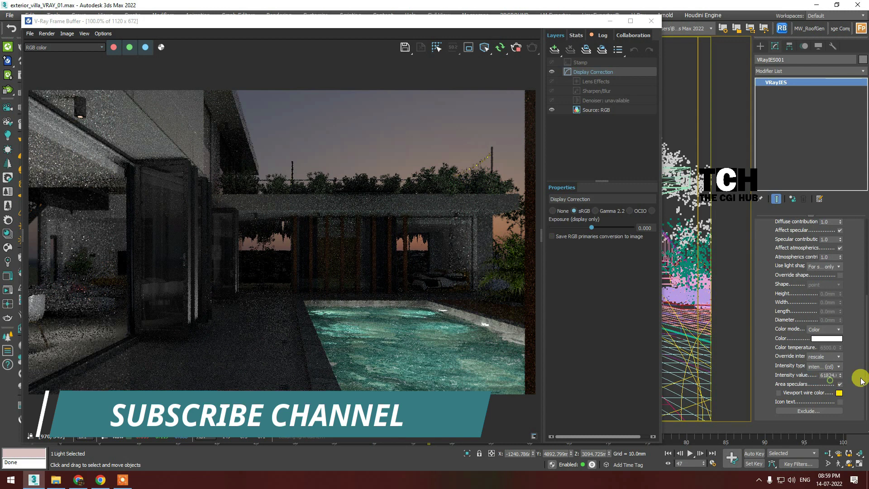
{"action": "double_click", "coordinate": [828, 375]}
{"action": "type", "text": "40000"}
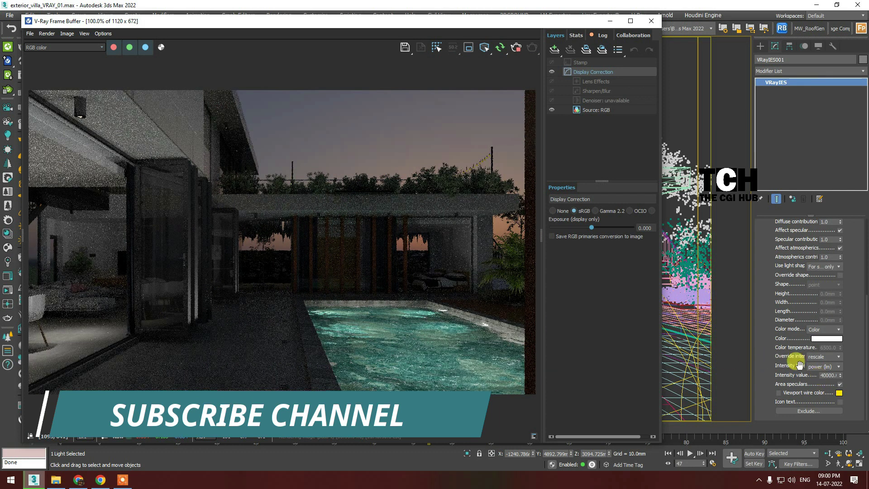
{"action": "left_click_drag", "start_coordinate": [779, 347], "coordinate": [780, 371]}
Switch the colour mode to Temperature and set it to 5000 K
{"action": "left_click", "coordinate": [824, 353]}
{"action": "double_click", "coordinate": [828, 372]}
{"action": "type", "text": "4000"}
{"action": "key", "text": "Return"}
{"action": "type", "text": "5000"}
{"action": "key", "text": "Return"}
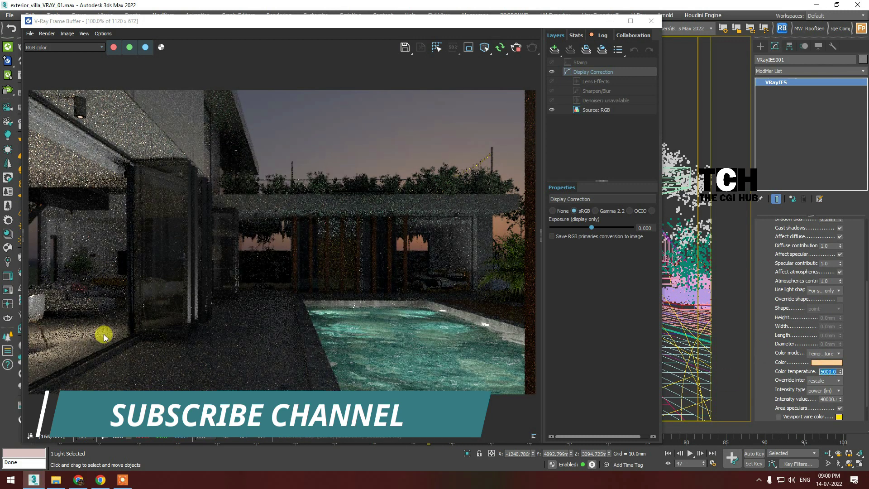
Close the render window, show shaded faces with edges and select a ceiling lamp
{"action": "left_click", "coordinate": [651, 21]}
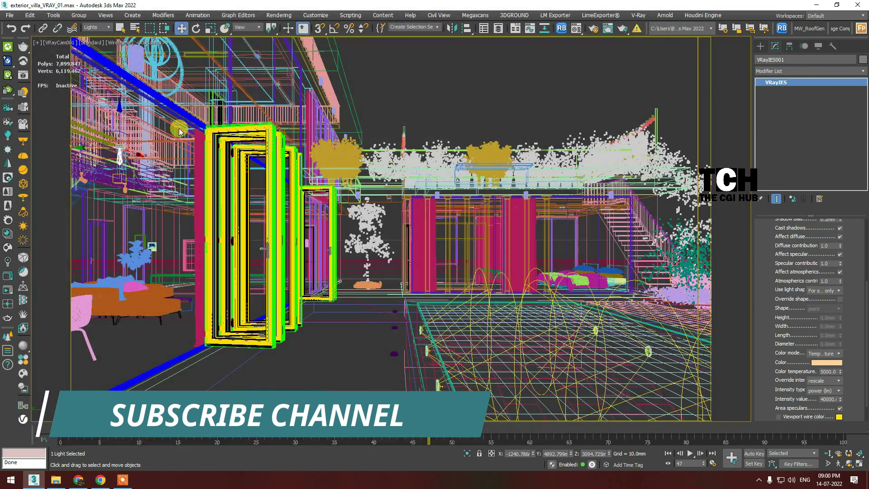
{"action": "key", "text": "F3"}
{"action": "left_click", "coordinate": [135, 61]}
Add ceiling lamp fixtures to the selection in the camera and perspective views
{"action": "left_click", "coordinate": [335, 112]}
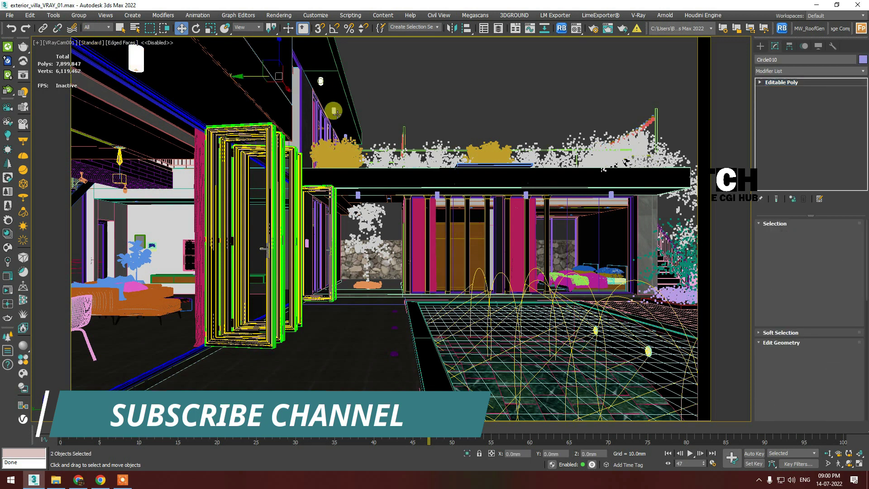
{"action": "left_click", "coordinate": [435, 193], "text": "ctrl"}
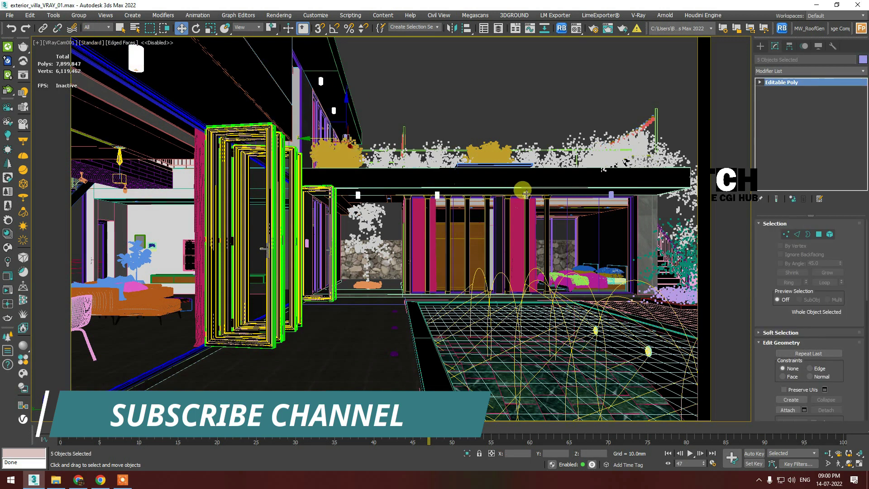
{"action": "left_click", "coordinate": [611, 194], "text": "ctrl"}
{"action": "key", "text": "p"}
{"action": "mouse_move", "coordinate": [611, 194]}
{"action": "middle_mouse_down", "text": "alt"}
{"action": "mouse_move", "coordinate": [408, 190]}
{"action": "mouse_move", "coordinate": [568, 203]}
{"action": "middle_mouse_up", "text": "alt"}
{"action": "scroll", "coordinate": [272, 190], "scroll_direction": "up", "scroll_amount": 5}
{"action": "scroll", "coordinate": [199, 187], "scroll_direction": "up", "scroll_amount": 4}
{"action": "key", "text": "q"}
{"action": "left_click", "coordinate": [199, 187], "text": "ctrl"}
Orbit to add the remaining lamps, then isolate all 14 fixtures
{"action": "scroll", "coordinate": [421, 194], "scroll_direction": "down", "scroll_amount": 3}
{"action": "scroll", "coordinate": [568, 204], "scroll_direction": "down", "scroll_amount": 3}
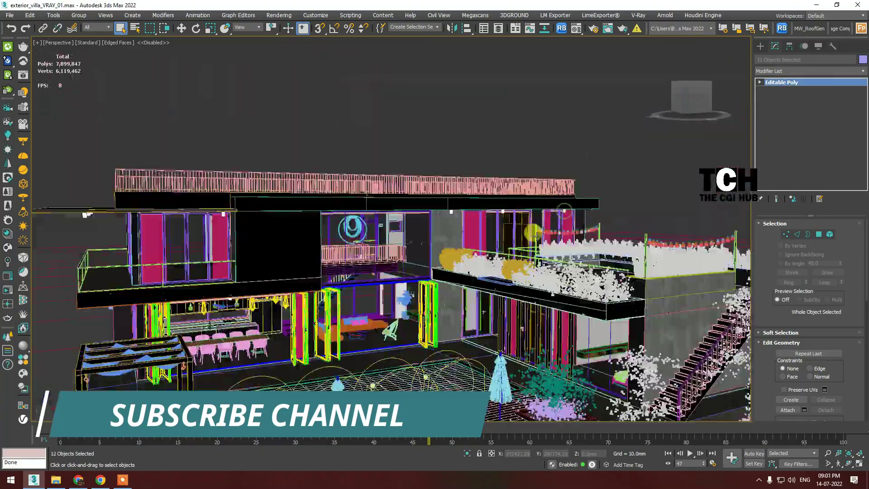
{"action": "scroll", "coordinate": [549, 239], "scroll_direction": "up", "scroll_amount": 2}
{"action": "middle_click_drag", "start_coordinate": [549, 239], "coordinate": [317, 217], "text": "alt"}
{"action": "scroll", "coordinate": [317, 218], "scroll_direction": "up", "scroll_amount": 3}
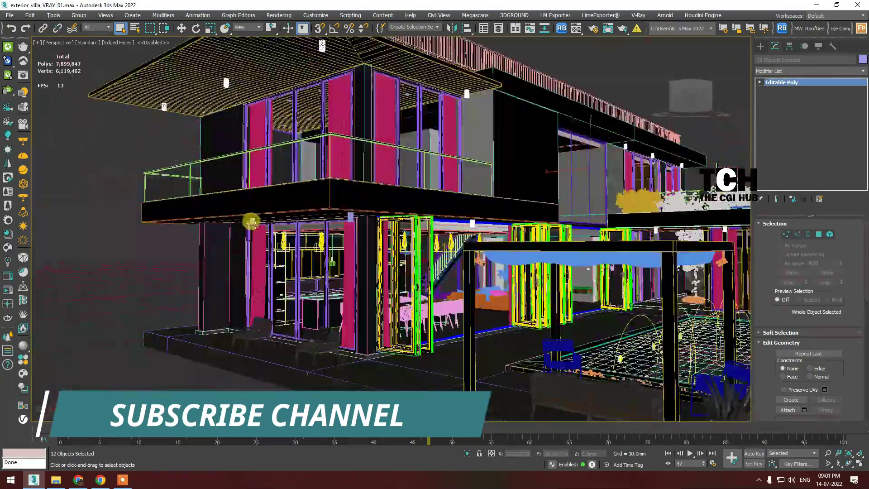
{"action": "left_click", "coordinate": [420, 235], "text": "ctrl"}
{"action": "scroll", "coordinate": [420, 235], "scroll_direction": "up", "scroll_amount": 2}
{"action": "middle_click_drag", "start_coordinate": [420, 236], "coordinate": [448, 266], "text": "alt"}
{"action": "key", "text": "shift+g"}
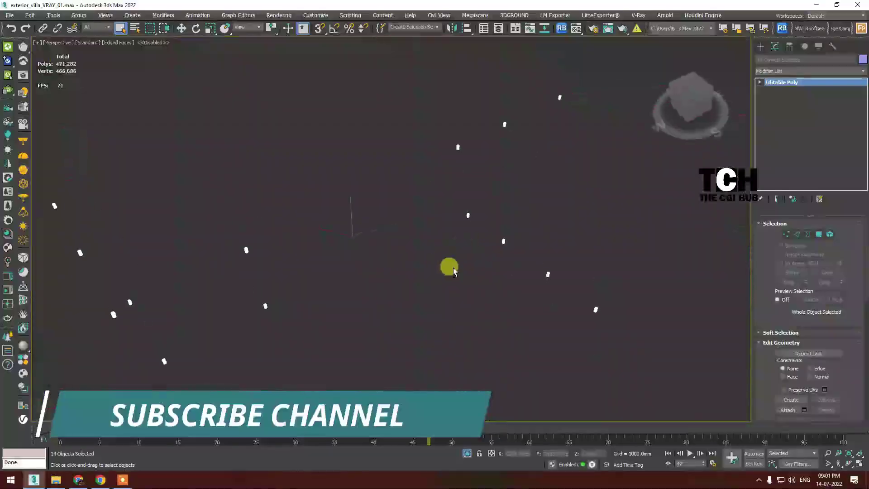
Draw a V-Ray disc light inside a lamp fixture from the top view
{"action": "key", "text": "t"}
{"action": "left_click", "coordinate": [761, 46]}
{"action": "left_click", "coordinate": [782, 106]}
{"action": "key", "text": "shift+g"}
{"action": "key", "text": "F3"}
{"action": "scroll", "coordinate": [578, 204], "scroll_direction": "up", "scroll_amount": 5}
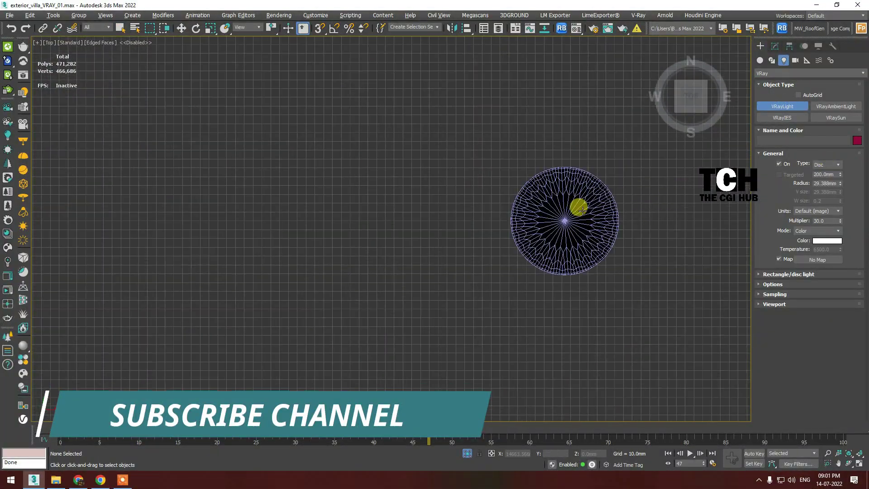
{"action": "key", "text": "shift+g"}
{"action": "scroll", "coordinate": [521, 233], "scroll_direction": "up", "scroll_amount": 3}
{"action": "left_click", "coordinate": [607, 194]}
{"action": "key", "text": "shift+g"}
{"action": "scroll", "coordinate": [521, 242], "scroll_direction": "up", "scroll_amount": 3}
Position the new disc light inside the lamp and frame it in the front view
{"action": "key", "text": "w"}
{"action": "key", "text": "f"}
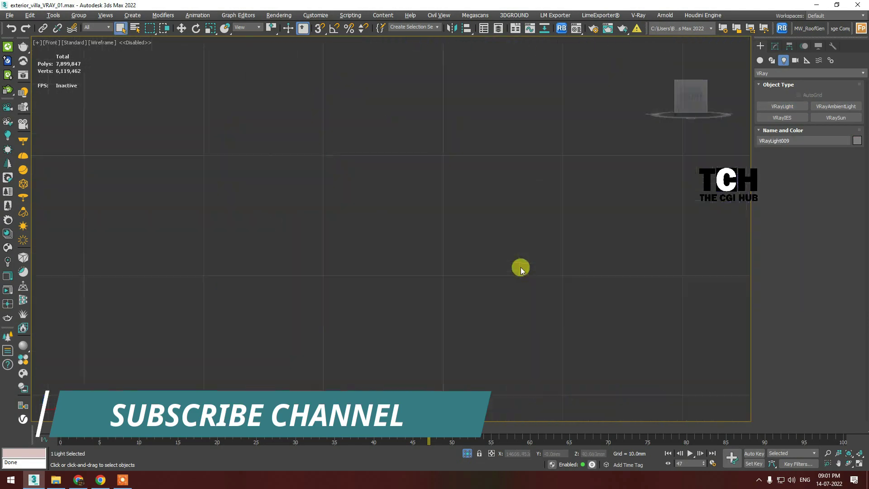
{"action": "scroll", "coordinate": [581, 149], "scroll_direction": "up", "scroll_amount": 3}
{"action": "middle_click_drag", "start_coordinate": [581, 149], "coordinate": [571, 141], "text": "alt"}
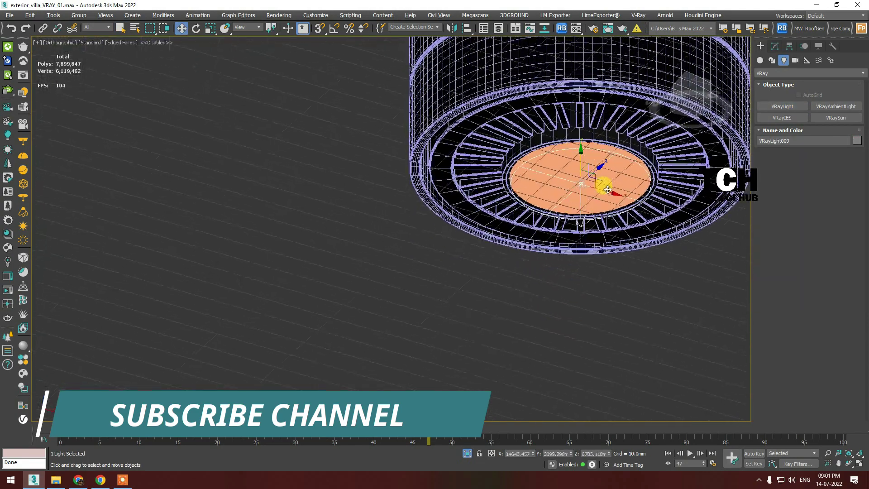
{"action": "key", "text": "alt+q"}
Set the disc light's Preview to Always and Directional to 0.3
{"action": "left_click", "coordinate": [819, 365]}
{"action": "left_click", "coordinate": [813, 388]}
{"action": "double_click", "coordinate": [823, 354]}
{"action": "type", "text": "0.3"}
{"action": "key", "text": "Return"}
Copy the disc light into another lamp and centre it there
{"action": "key", "text": "t"}
{"action": "key", "text": "alt+q"}
{"action": "left_click_drag", "start_coordinate": [363, 200], "coordinate": [340, 201], "text": "shift"}
{"action": "left_click", "coordinate": [431, 278]}
{"action": "scroll", "coordinate": [452, 206], "scroll_direction": "up", "scroll_amount": 5}
{"action": "left_click", "coordinate": [452, 206]}
Clear the selection and limit the selection filter to Lights
{"action": "key", "text": "F3"}
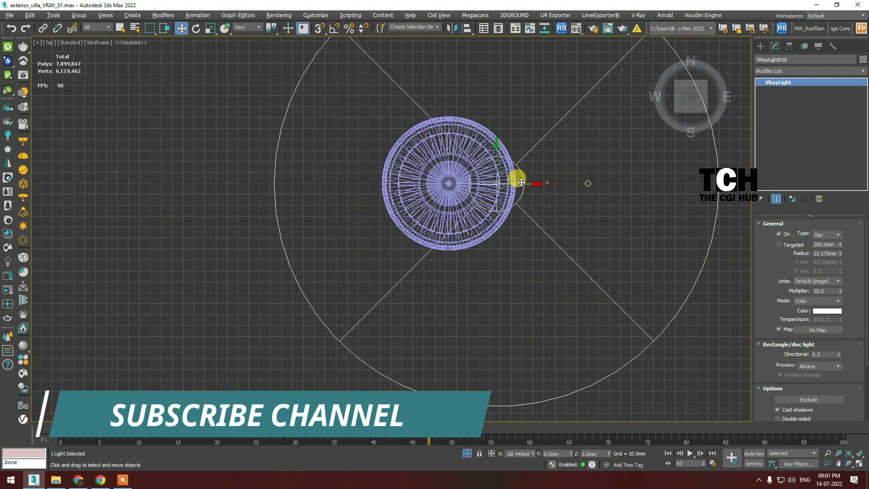
{"action": "scroll", "coordinate": [518, 180], "scroll_direction": "up", "scroll_amount": 6}
{"action": "scroll", "coordinate": [427, 170], "scroll_direction": "down", "scroll_amount": 3}
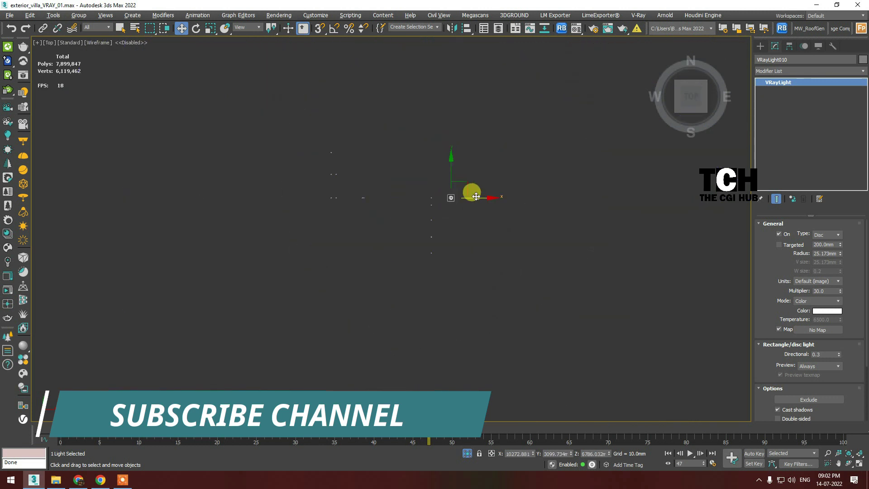
{"action": "left_click", "coordinate": [471, 192]}
{"action": "scroll", "coordinate": [434, 190], "scroll_direction": "up", "scroll_amount": 3}
{"action": "left_click", "coordinate": [108, 27]}
{"action": "left_click", "coordinate": [93, 54]}
{"action": "scroll", "coordinate": [449, 169], "scroll_direction": "up", "scroll_amount": 3}
Instance the disc light onto the next lamp's centre
{"action": "left_click", "coordinate": [435, 185]}
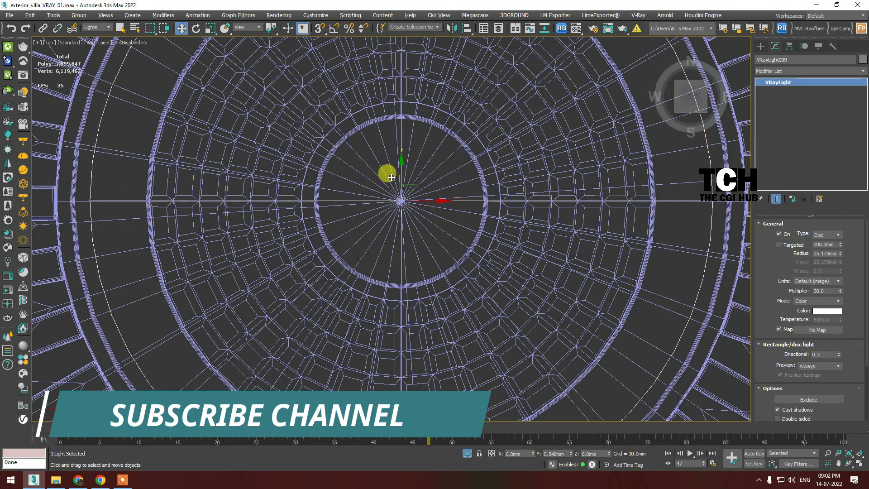
{"action": "scroll", "coordinate": [385, 190], "scroll_direction": "up", "scroll_amount": 4}
{"action": "left_click_drag", "start_coordinate": [470, 216], "coordinate": [344, 216], "text": "shift"}
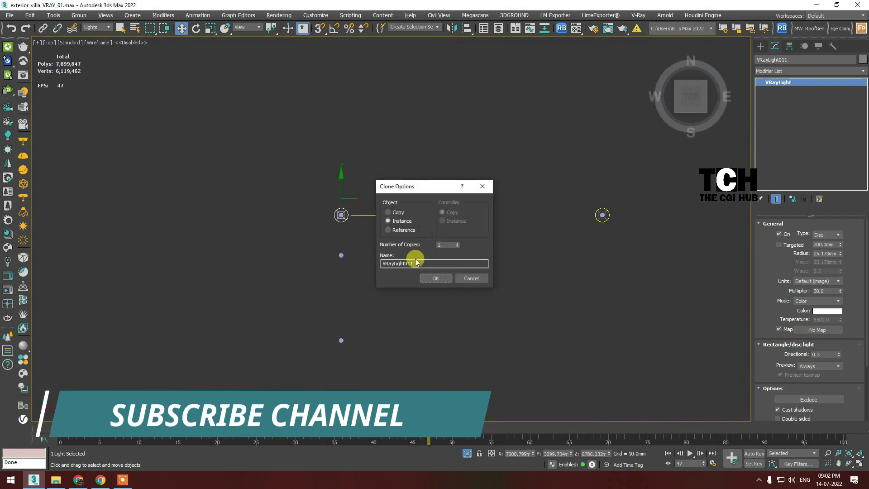
{"action": "left_click", "coordinate": [436, 278]}
{"action": "scroll", "coordinate": [414, 233], "scroll_direction": "down", "scroll_amount": 3}
{"action": "scroll", "coordinate": [414, 233], "scroll_direction": "up", "scroll_amount": 3}
{"action": "mouse_move", "coordinate": [435, 268]}
{"action": "middle_mouse_down", "text": "alt"}
{"action": "mouse_move", "coordinate": [412, 218]}
{"action": "mouse_move", "coordinate": [413, 195]}
{"action": "middle_mouse_up", "text": "alt"}
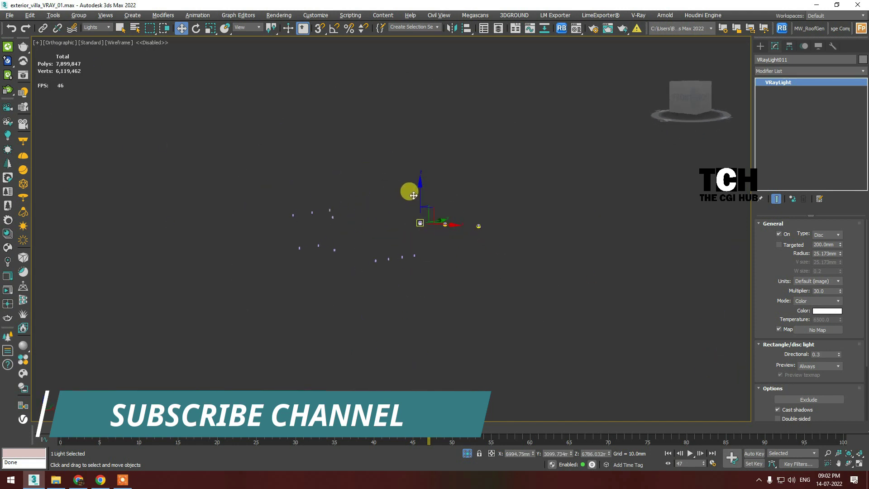
{"action": "key", "text": "t"}
{"action": "scroll", "coordinate": [496, 226], "scroll_direction": "up", "scroll_amount": 3}
Instance two more copies of the light into the fixtures below
{"action": "left_click_drag", "start_coordinate": [489, 188], "coordinate": [485, 267], "text": "shift"}
{"action": "left_click", "coordinate": [437, 278]}
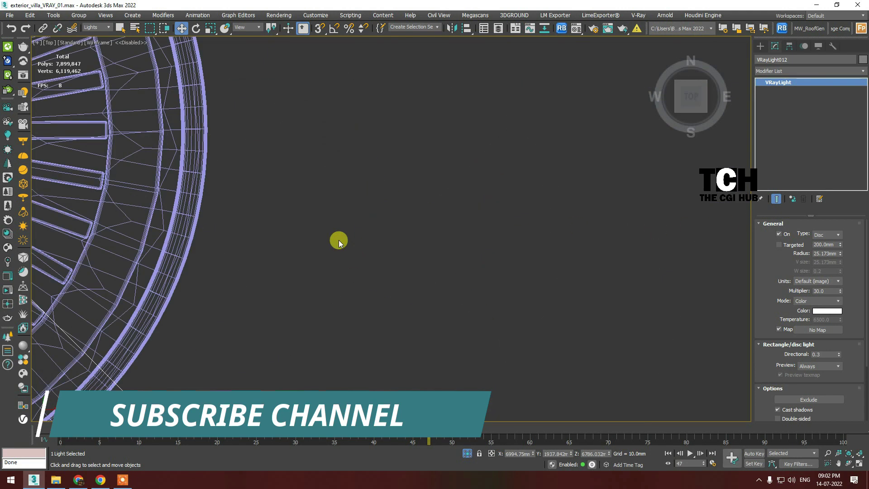
{"action": "scroll", "coordinate": [339, 244], "scroll_direction": "down", "scroll_amount": 5}
{"action": "scroll", "coordinate": [423, 200], "scroll_direction": "up", "scroll_amount": 6}
{"action": "left_click_drag", "start_coordinate": [429, 241], "coordinate": [430, 284], "text": "shift"}
{"action": "left_click", "coordinate": [437, 277]}
Instance another copy of the light into the next fixture down
{"action": "scroll", "coordinate": [435, 272], "scroll_direction": "up", "scroll_amount": 5}
{"action": "scroll", "coordinate": [408, 227], "scroll_direction": "down", "scroll_amount": 4}
{"action": "scroll", "coordinate": [420, 274], "scroll_direction": "down", "scroll_amount": 4}
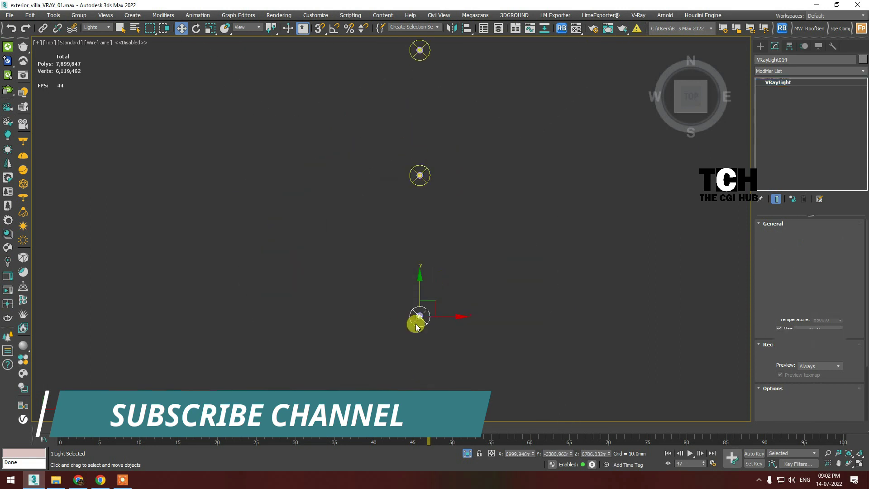
{"action": "scroll", "coordinate": [416, 327], "scroll_direction": "up", "scroll_amount": 5}
{"action": "scroll", "coordinate": [416, 327], "scroll_direction": "down", "scroll_amount": 4}
{"action": "scroll", "coordinate": [430, 226], "scroll_direction": "down", "scroll_amount": 3}
{"action": "left_click_drag", "start_coordinate": [434, 206], "coordinate": [434, 247], "text": "shift"}
{"action": "left_click", "coordinate": [437, 278]}
{"action": "scroll", "coordinate": [434, 271], "scroll_direction": "up", "scroll_amount": 5}
{"action": "scroll", "coordinate": [423, 222], "scroll_direction": "down", "scroll_amount": 5}
From the front view, instance a single light into another fixture
{"action": "middle_click_drag", "start_coordinate": [422, 221], "coordinate": [437, 197], "text": "alt"}
{"action": "left_click", "coordinate": [462, 194]}
{"action": "left_click_drag", "start_coordinate": [463, 194], "coordinate": [489, 217]}
{"action": "key", "text": "f"}
{"action": "middle_click_drag", "start_coordinate": [516, 262], "coordinate": [506, 87]}
{"action": "scroll", "coordinate": [489, 196], "scroll_direction": "up", "scroll_amount": 3}
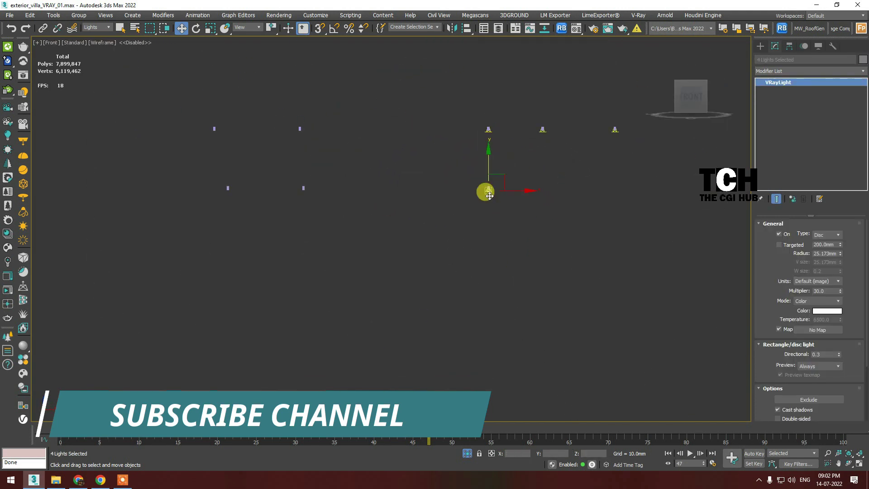
{"action": "left_click", "coordinate": [508, 97]}
{"action": "left_click_drag", "start_coordinate": [508, 97], "coordinate": [320, 102], "text": "shift"}
{"action": "left_click", "coordinate": [444, 273]}
Hide the fixture geometry and copy the next light into another fixture
{"action": "key", "text": "t"}
{"action": "scroll", "coordinate": [461, 221], "scroll_direction": "down", "scroll_amount": 2}
{"action": "scroll", "coordinate": [456, 229], "scroll_direction": "up", "scroll_amount": 4}
{"action": "scroll", "coordinate": [477, 243], "scroll_direction": "up", "scroll_amount": 4}
{"action": "scroll", "coordinate": [486, 231], "scroll_direction": "up", "scroll_amount": 2}
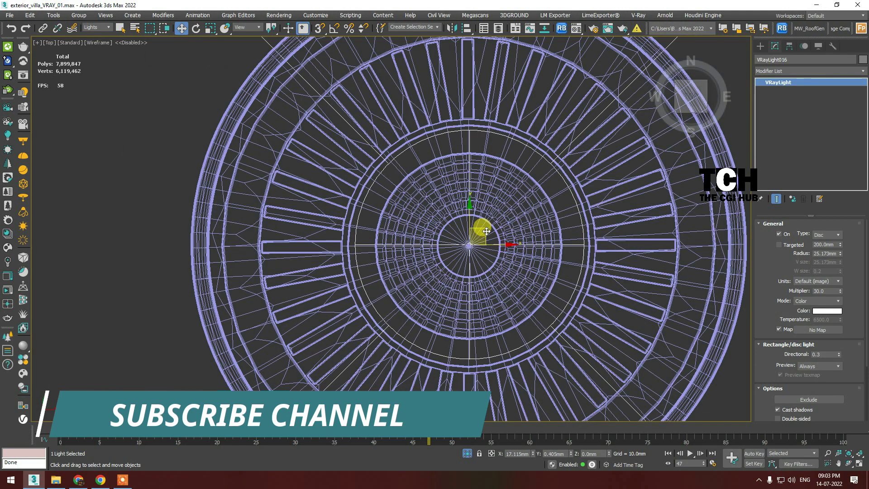
{"action": "key", "text": "shift+g"}
{"action": "scroll", "coordinate": [453, 233], "scroll_direction": "up", "scroll_amount": 3}
{"action": "scroll", "coordinate": [453, 233], "scroll_direction": "down", "scroll_amount": 4}
{"action": "middle_click_drag", "start_coordinate": [452, 233], "coordinate": [528, 231], "text": "alt"}
{"action": "left_click", "coordinate": [386, 246]}
{"action": "mouse_move", "coordinate": [425, 247]}
{"action": "middle_mouse_down", "text": "alt"}
{"action": "mouse_move", "coordinate": [424, 239]}
{"action": "mouse_move", "coordinate": [451, 250]}
{"action": "middle_mouse_up", "text": "alt"}
{"action": "left_click_drag", "start_coordinate": [450, 251], "coordinate": [470, 258], "text": "shift"}
{"action": "key", "text": "Return"}
Instance three selected lights into the remaining fixtures
{"action": "middle_click_drag", "start_coordinate": [612, 275], "coordinate": [498, 252], "text": "alt"}
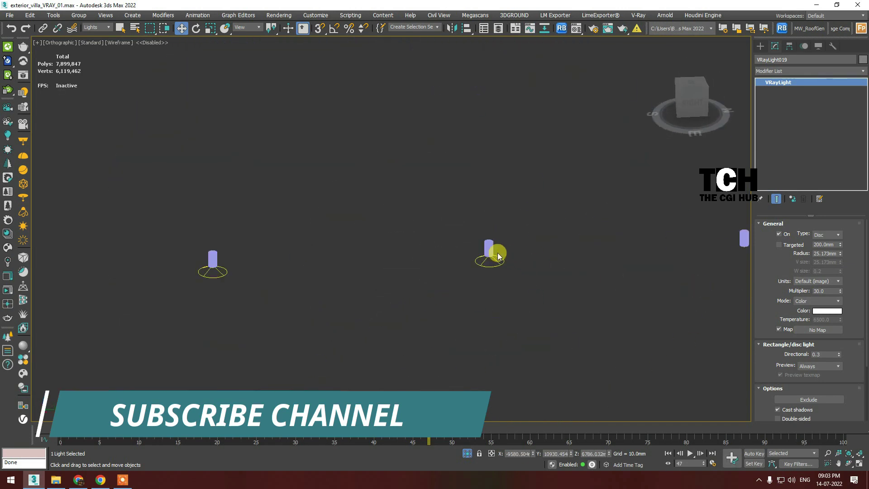
{"action": "key", "text": "t"}
{"action": "left_click", "coordinate": [425, 118]}
{"action": "key", "text": "z"}
{"action": "scroll", "coordinate": [517, 234], "scroll_direction": "up", "scroll_amount": 5}
{"action": "scroll", "coordinate": [517, 235], "scroll_direction": "down", "scroll_amount": 10}
{"action": "middle_click_drag", "start_coordinate": [517, 235], "coordinate": [417, 216], "text": "alt"}
{"action": "left_click_drag", "start_coordinate": [417, 216], "coordinate": [435, 271], "text": "shift"}
{"action": "left_click", "coordinate": [441, 281]}
Check the placed lights from the top view, selecting pairs and single lights
{"action": "key", "text": "t"}
{"action": "scroll", "coordinate": [427, 254], "scroll_direction": "down", "scroll_amount": 3}
{"action": "mouse_move", "coordinate": [475, 269]}
{"action": "middle_mouse_down", "text": "alt"}
{"action": "mouse_move", "coordinate": [415, 258]}
{"action": "mouse_move", "coordinate": [479, 301]}
{"action": "middle_mouse_up", "text": "alt"}
{"action": "key", "text": "t"}
{"action": "scroll", "coordinate": [327, 258], "scroll_direction": "up", "scroll_amount": 8}
{"action": "middle_click_drag", "start_coordinate": [327, 258], "coordinate": [397, 256]}
{"action": "scroll", "coordinate": [396, 257], "scroll_direction": "down", "scroll_amount": 5}
{"action": "scroll", "coordinate": [415, 270], "scroll_direction": "up", "scroll_amount": 3}
{"action": "scroll", "coordinate": [415, 270], "scroll_direction": "down", "scroll_amount": 5}
{"action": "left_click", "coordinate": [524, 324]}
{"action": "scroll", "coordinate": [437, 322], "scroll_direction": "up", "scroll_amount": 5}
{"action": "scroll", "coordinate": [462, 258], "scroll_direction": "down", "scroll_amount": 6}
Select all fourteen downlights and switch to the camera view
{"action": "mouse_move", "coordinate": [462, 258]}
{"action": "middle_mouse_down", "text": "alt"}
{"action": "mouse_move", "coordinate": [468, 290]}
{"action": "mouse_move", "coordinate": [501, 216]}
{"action": "middle_mouse_up", "text": "alt"}
{"action": "key", "text": "f"}
{"action": "scroll", "coordinate": [470, 285], "scroll_direction": "up", "scroll_amount": 4}
{"action": "left_click_drag", "start_coordinate": [470, 286], "coordinate": [305, 90]}
{"action": "scroll", "coordinate": [505, 292], "scroll_direction": "down", "scroll_amount": 5}
{"action": "middle_click_drag", "start_coordinate": [452, 181], "coordinate": [487, 212], "text": "alt"}
{"action": "left_click_drag", "start_coordinate": [609, 162], "coordinate": [338, 316]}
{"action": "key", "text": "c"}
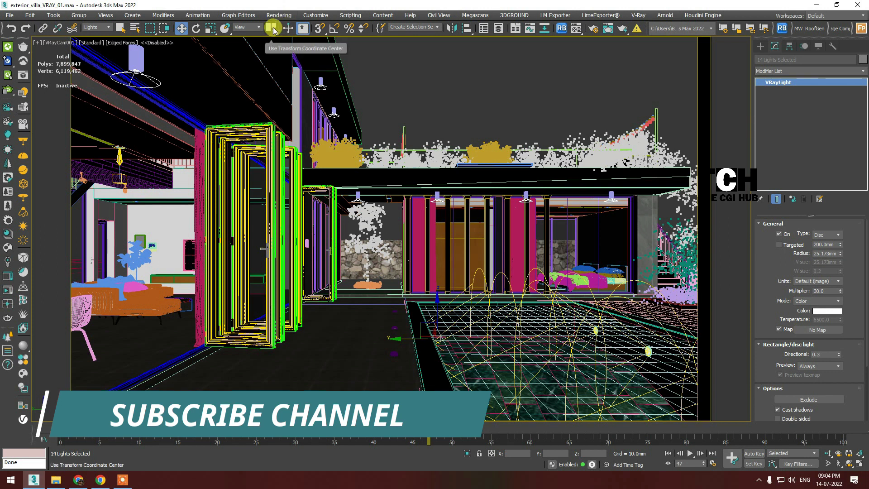
Draw a new box on the ground with the Standard Primitives Box tool
{"action": "key", "text": "f"}
{"action": "scroll", "coordinate": [447, 123], "scroll_direction": "down", "scroll_amount": 3}
{"action": "left_click", "coordinate": [760, 46]}
{"action": "left_click", "coordinate": [787, 107]}
{"action": "middle_click_drag", "start_coordinate": [552, 230], "coordinate": [525, 256], "text": "alt"}
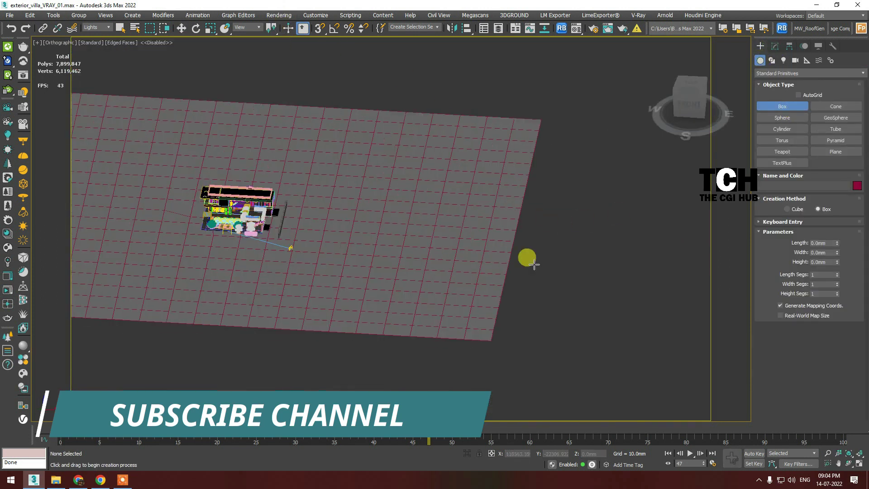
{"action": "left_click_drag", "start_coordinate": [486, 228], "coordinate": [570, 265]}
Isolate the new box and frame it in a wireframe Top view
{"action": "key", "text": "alt+q"}
{"action": "key", "text": "w"}
{"action": "left_click", "coordinate": [394, 161]}
{"action": "key", "text": "p"}
{"action": "key", "text": "z"}
{"action": "middle_click_drag", "start_coordinate": [414, 188], "coordinate": [383, 149], "text": "alt"}
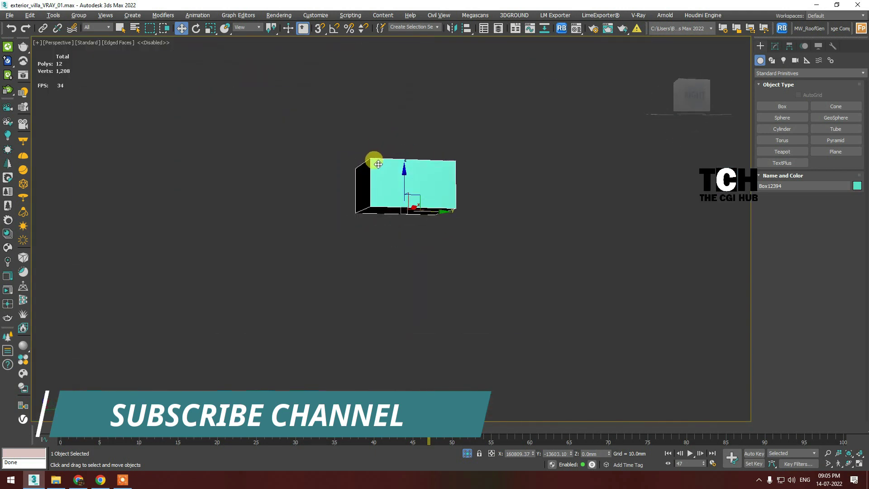
{"action": "key", "text": "t"}
{"action": "middle_click_drag", "start_coordinate": [468, 260], "coordinate": [436, 145], "text": "alt"}
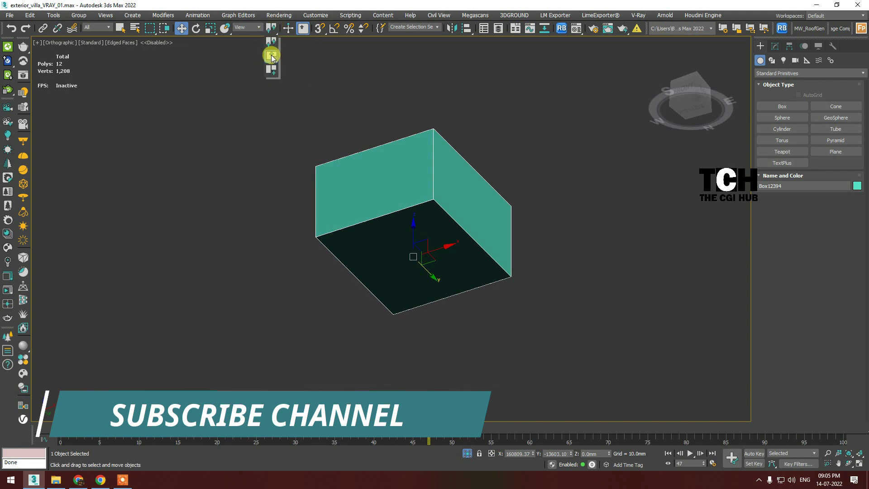
{"action": "key", "text": "t"}
{"action": "key", "text": "F3"}
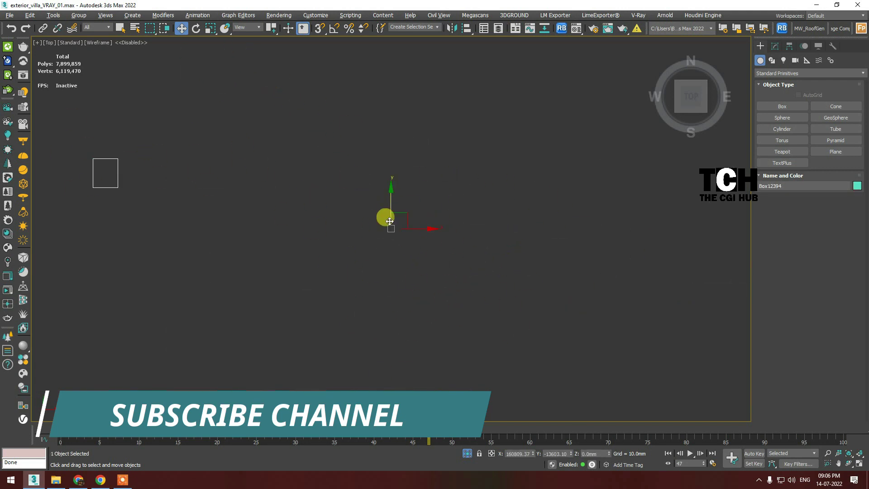
Shift-drag the box sideways to make 5 copies in a row
{"action": "left_click_drag", "start_coordinate": [143, 173], "coordinate": [246, 177], "text": "shift"}
{"action": "double_click", "coordinate": [456, 244]}
{"action": "type", "text": "5"}
{"action": "key", "text": "Return"}
Set the transform centre to Use Selection Center for the row of six boxes
{"action": "middle_click_drag", "start_coordinate": [354, 205], "coordinate": [340, 220]}
{"action": "scroll", "coordinate": [389, 217], "scroll_direction": "up", "scroll_amount": 3}
{"action": "scroll", "coordinate": [398, 181], "scroll_direction": "up", "scroll_amount": 2}
{"action": "scroll", "coordinate": [262, 240], "scroll_direction": "down", "scroll_amount": 3}
{"action": "scroll", "coordinate": [382, 223], "scroll_direction": "up", "scroll_amount": 6}
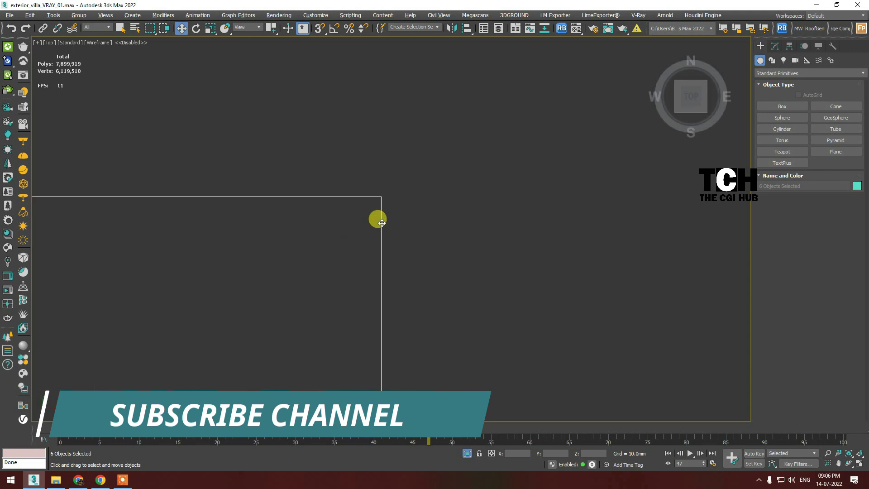
{"action": "left_click", "coordinate": [272, 40]}
{"action": "scroll", "coordinate": [309, 219], "scroll_direction": "down", "scroll_amount": 2}
{"action": "scroll", "coordinate": [391, 197], "scroll_direction": "up", "scroll_amount": 2}
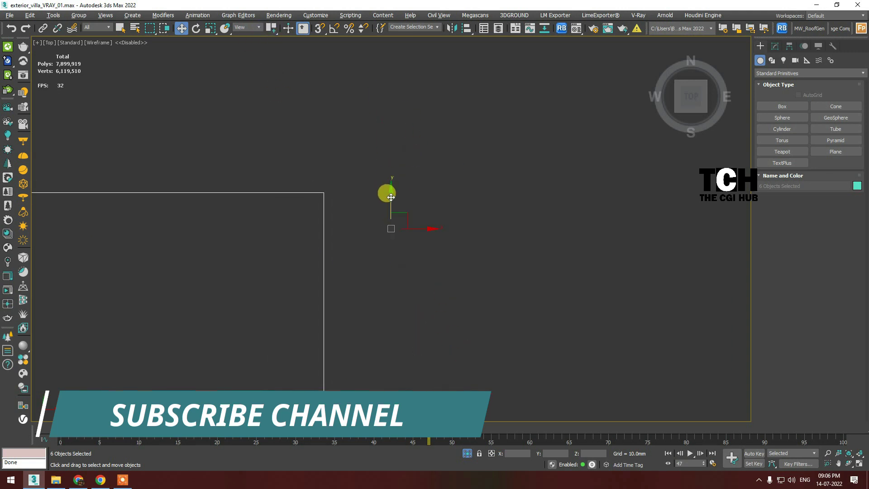
{"action": "scroll", "coordinate": [391, 171], "scroll_direction": "down", "scroll_amount": 2}
{"action": "scroll", "coordinate": [466, 215], "scroll_direction": "down", "scroll_amount": 2}
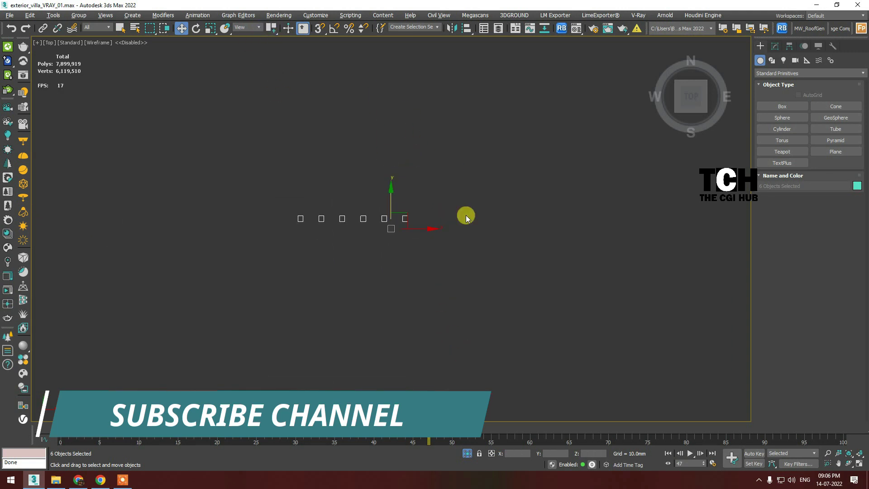
Look through the scene camera and start the interactive render
{"action": "key", "text": "c"}
{"action": "key", "text": "shift+q"}
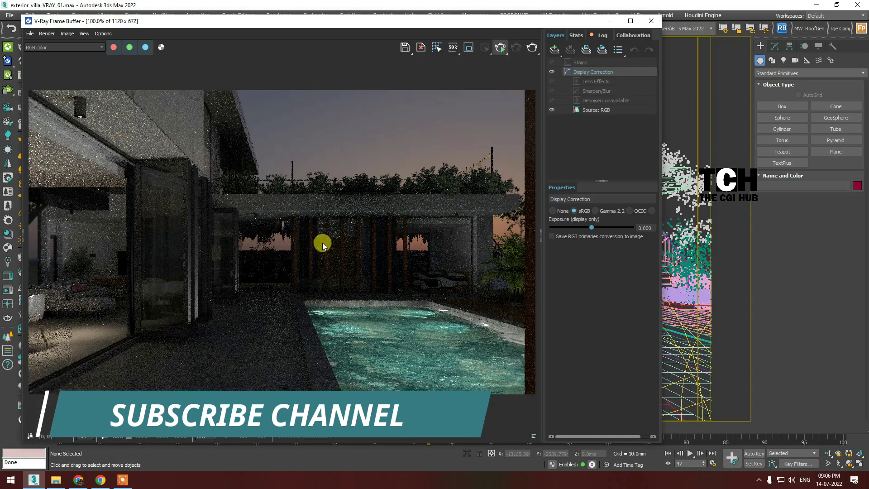
{"action": "left_click_drag", "start_coordinate": [423, 84], "coordinate": [424, 81]}
Filter selection to lights and select downlight VRayLight011 to show its settings
{"action": "left_click", "coordinate": [96, 27]}
{"action": "left_click", "coordinate": [95, 50]}
{"action": "left_click", "coordinate": [319, 85]}
{"action": "mouse_move", "coordinate": [281, 82]}
{"action": "left_mouse_down"}
{"action": "mouse_move", "coordinate": [294, 176]}
{"action": "mouse_move", "coordinate": [358, 129]}
{"action": "mouse_move", "coordinate": [356, 28]}
{"action": "left_mouse_up"}
{"action": "left_click", "coordinate": [775, 46]}
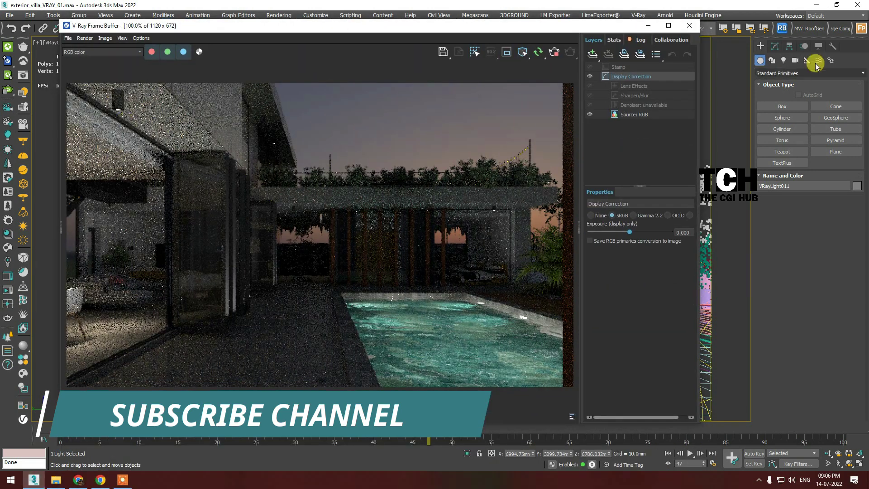
Set the light's Directional to 0.5 while testing multipliers of 100, 200 and 50
{"action": "type", "text": "100"}
{"action": "key", "text": "Return"}
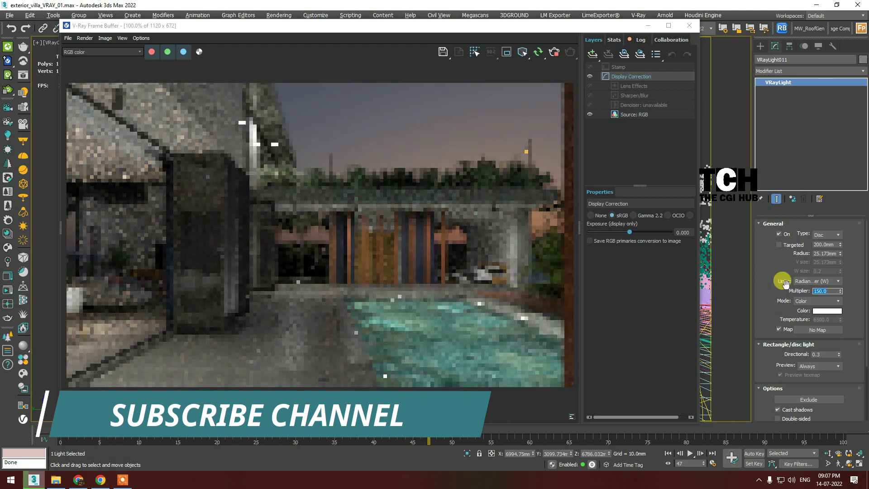
{"action": "type", "text": "200"}
{"action": "key", "text": "Return"}
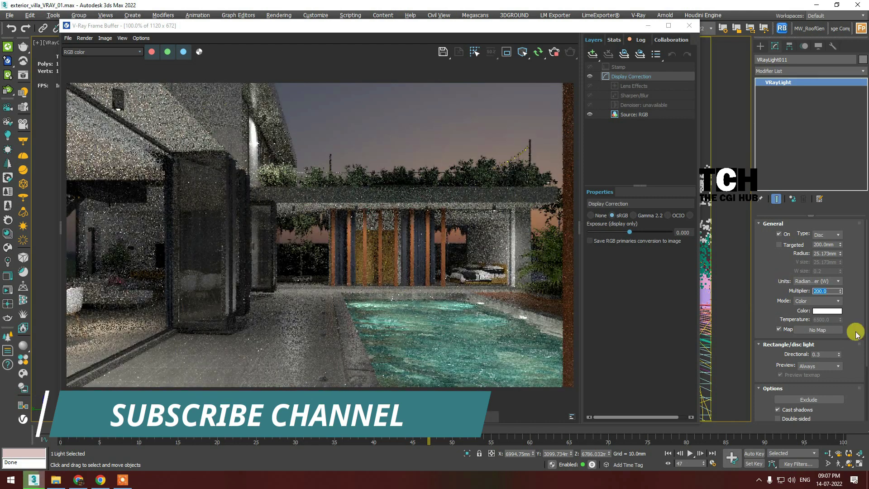
{"action": "type", "text": "0.5"}
{"action": "key", "text": "Return"}
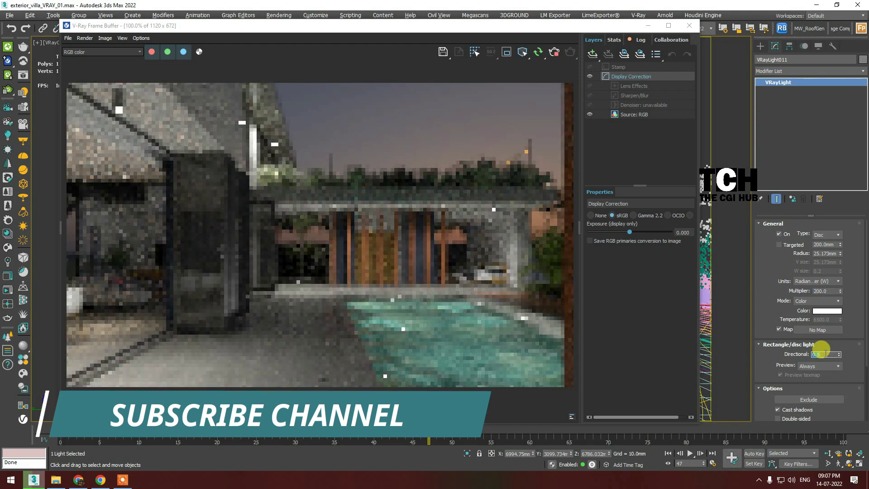
{"action": "double_click", "coordinate": [825, 291]}
{"action": "type", "text": "50"}
{"action": "key", "text": "Return"}
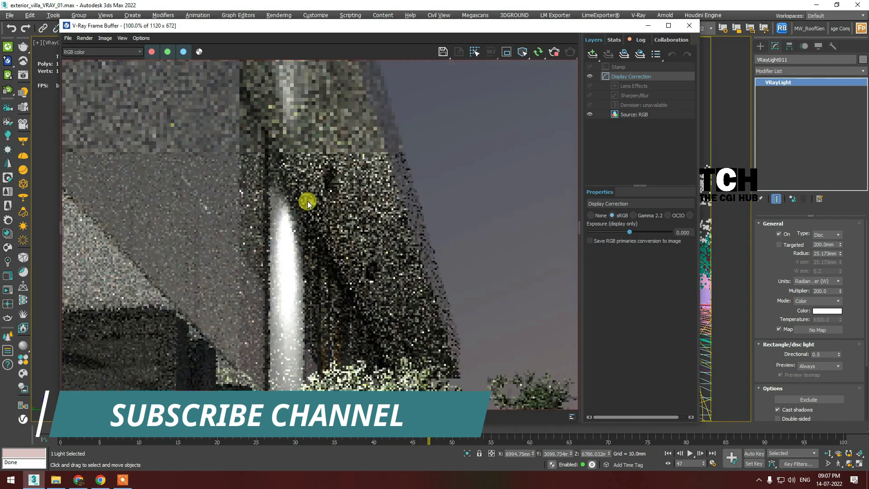
{"action": "left_click", "coordinate": [788, 286]}
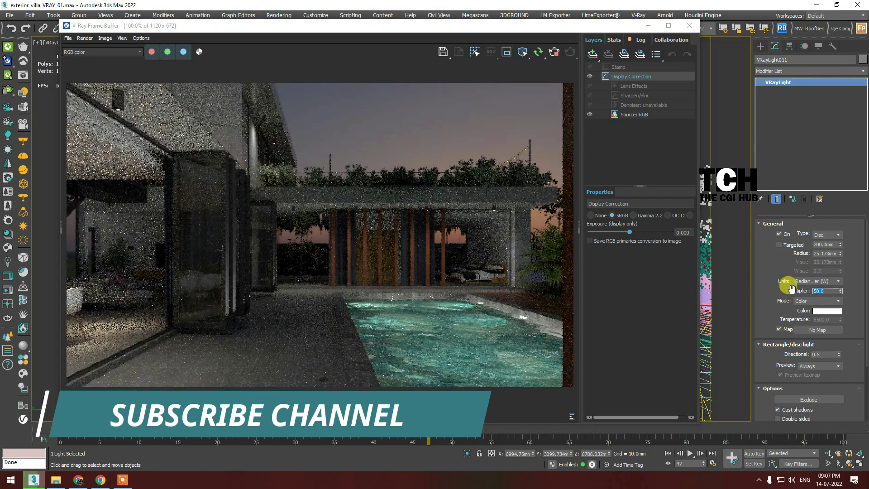
{"action": "scroll", "coordinate": [260, 132], "scroll_direction": "up", "scroll_amount": 2}
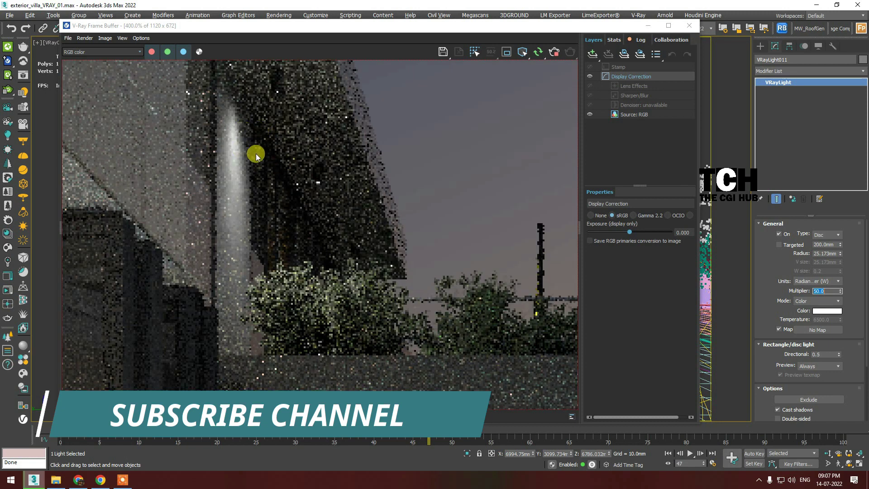
{"action": "scroll", "coordinate": [268, 189], "scroll_direction": "down", "scroll_amount": 2}
Switch the light colour mode to Temperature and set it to 4500 K
{"action": "left_click", "coordinate": [818, 301]}
{"action": "double_click", "coordinate": [821, 320]}
{"action": "type", "text": "3500"}
{"action": "key", "text": "Return"}
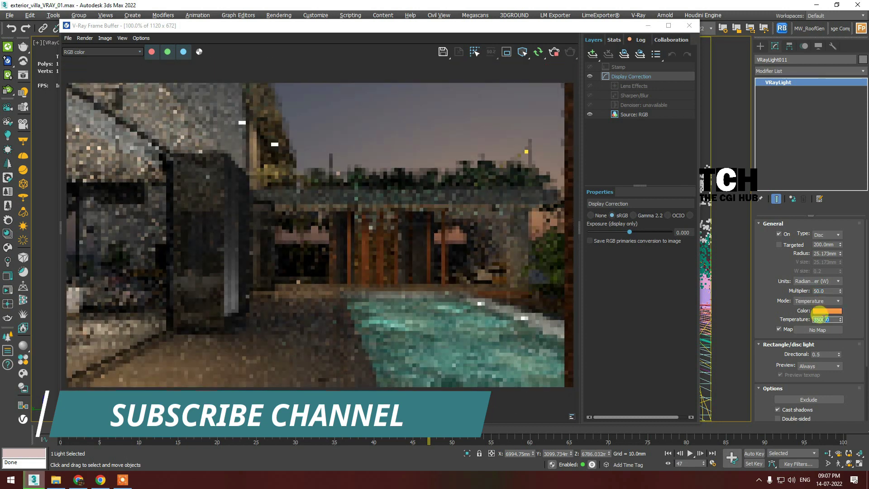
{"action": "double_click", "coordinate": [822, 319]}
{"action": "type", "text": "4500"}
{"action": "key", "text": "Return"}
Check Invisible so the light's surface is hidden from the render
{"action": "scroll", "coordinate": [806, 317], "scroll_direction": "down", "scroll_amount": 3}
{"action": "left_click", "coordinate": [793, 356]}
{"action": "scroll", "coordinate": [113, 109], "scroll_direction": "up", "scroll_amount": 1}
{"action": "scroll", "coordinate": [153, 111], "scroll_direction": "up", "scroll_amount": 2}
{"action": "scroll", "coordinate": [168, 152], "scroll_direction": "down", "scroll_amount": 4}
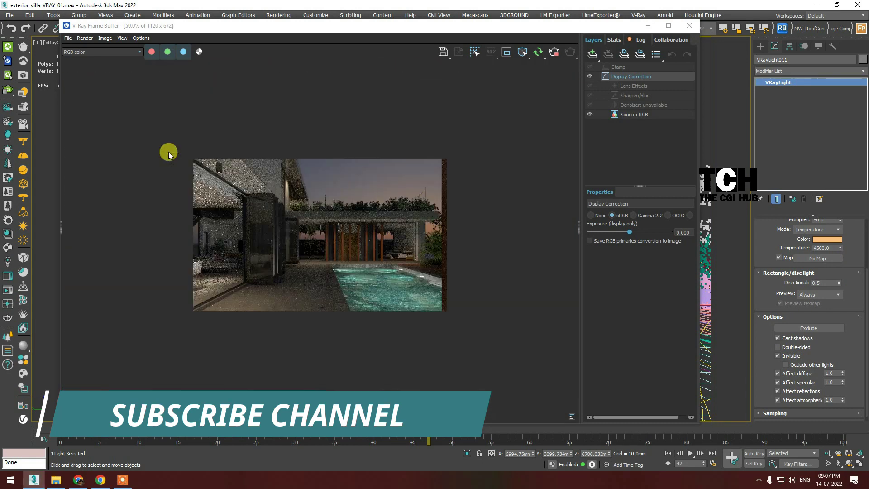
{"action": "scroll", "coordinate": [181, 160], "scroll_direction": "up", "scroll_amount": 2}
{"action": "scroll", "coordinate": [330, 277], "scroll_direction": "up", "scroll_amount": 1}
{"action": "scroll", "coordinate": [467, 122], "scroll_direction": "up", "scroll_amount": 1}
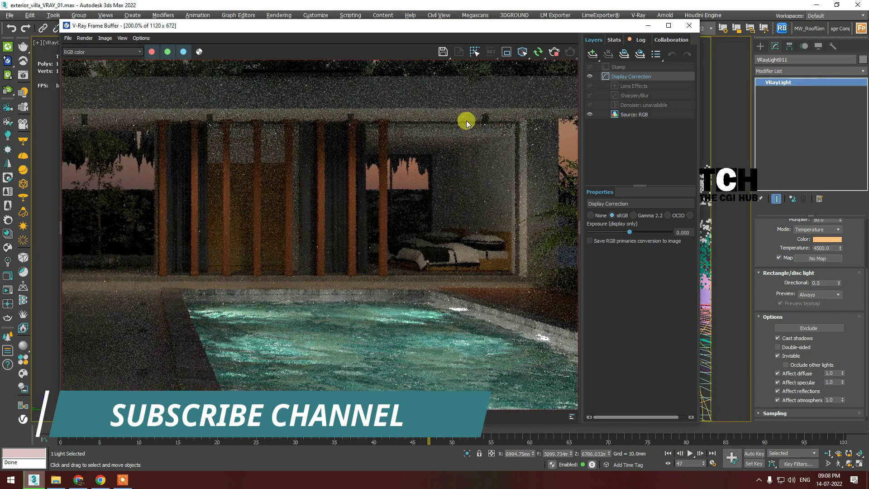
{"action": "scroll", "coordinate": [811, 251], "scroll_direction": "up", "scroll_amount": 2}
Set the light Multiplier back to 100
{"action": "double_click", "coordinate": [822, 284]}
{"action": "type", "text": "100"}
{"action": "key", "text": "Return"}
{"action": "scroll", "coordinate": [418, 276], "scroll_direction": "down", "scroll_amount": 1}
{"action": "scroll", "coordinate": [418, 277], "scroll_direction": "down", "scroll_amount": 1}
{"action": "scroll", "coordinate": [408, 259], "scroll_direction": "up", "scroll_amount": 1}
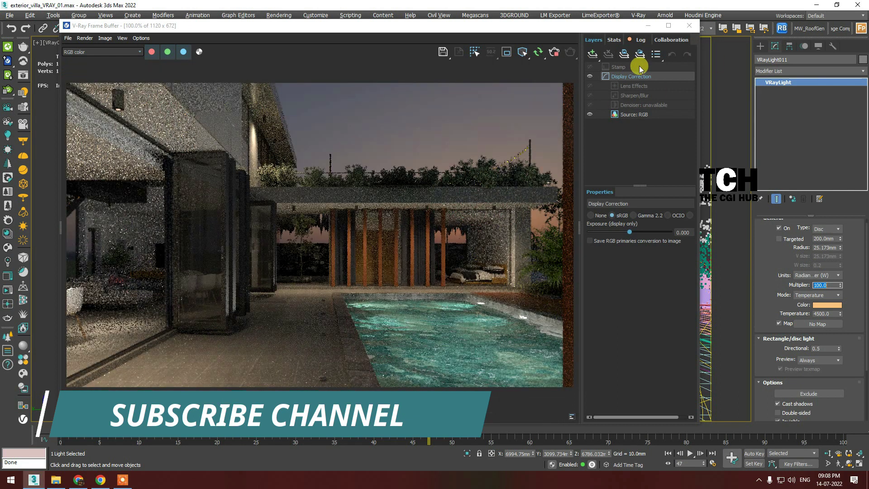
Add Exposure and White Balance correction layers, raising the exposure
{"action": "left_click", "coordinate": [606, 59]}
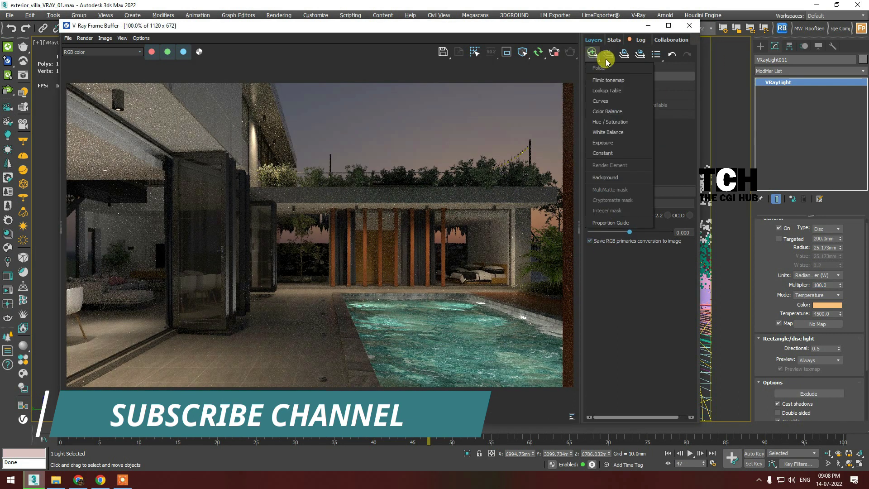
{"action": "left_click", "coordinate": [602, 143]}
{"action": "mouse_move", "coordinate": [631, 233]}
{"action": "left_mouse_down"}
{"action": "mouse_move", "coordinate": [594, 255]}
{"action": "mouse_move", "coordinate": [633, 271]}
{"action": "left_mouse_up"}
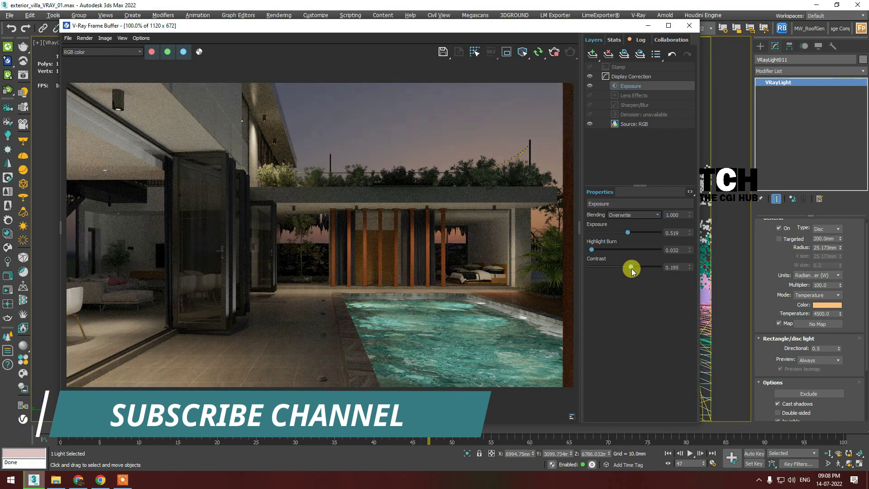
{"action": "left_click", "coordinate": [595, 60]}
{"action": "left_click", "coordinate": [615, 137]}
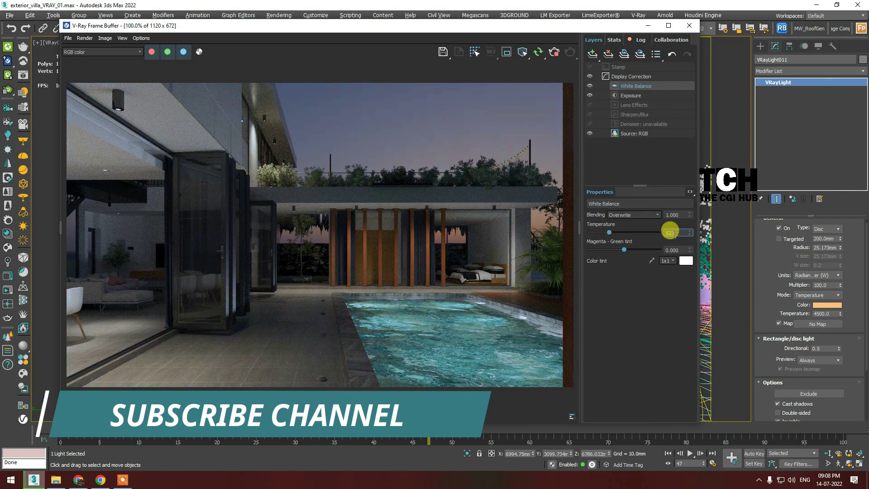
Check the Sharpen/Blur settings, then select the Lens Effects layer to show its glare options
{"action": "left_click", "coordinate": [637, 115]}
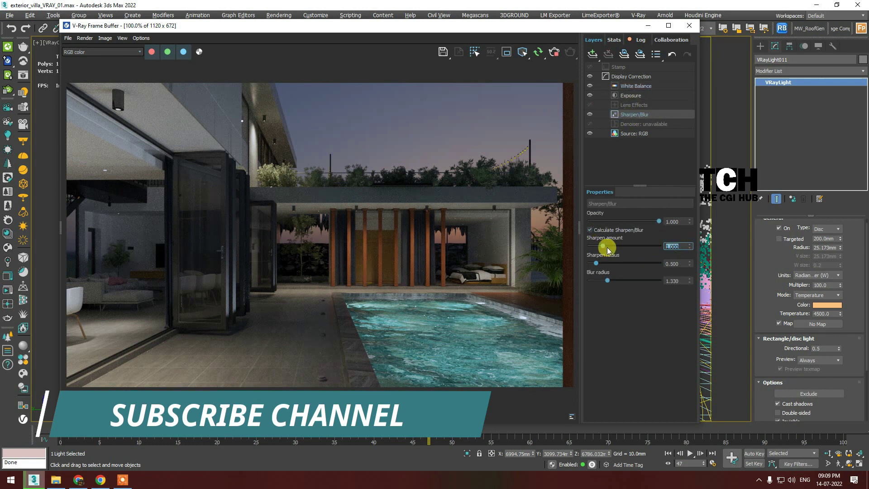
{"action": "scroll", "coordinate": [359, 351], "scroll_direction": "up", "scroll_amount": 3}
{"action": "scroll", "coordinate": [313, 272], "scroll_direction": "down", "scroll_amount": 3}
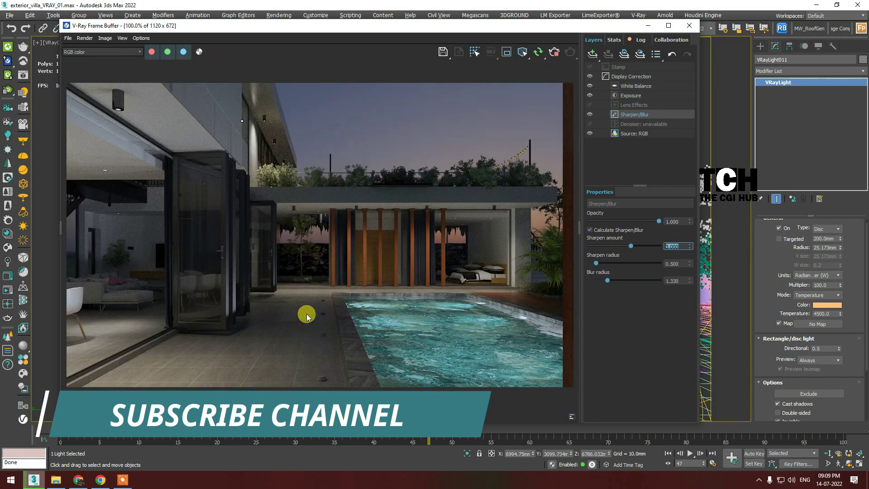
{"action": "left_click", "coordinate": [634, 105]}
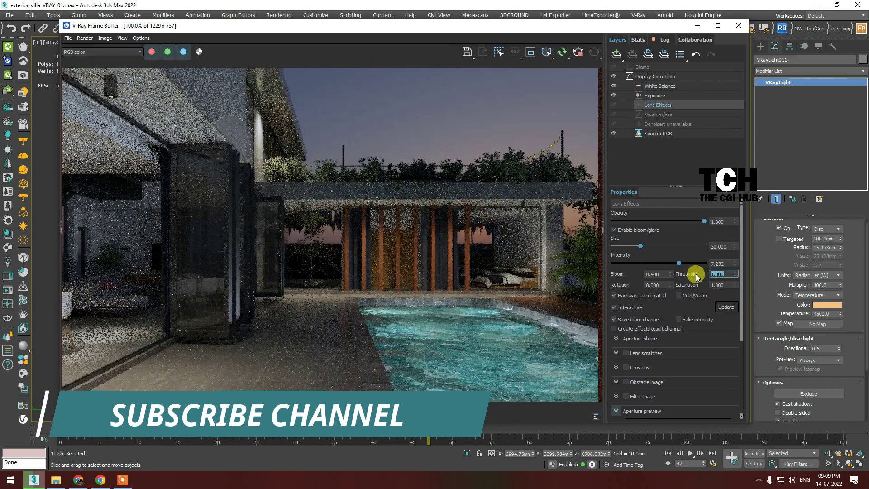
Enable Lens Effects with glare size 15, trying intensity 5 and threshold 0.8
{"action": "left_click", "coordinate": [614, 104]}
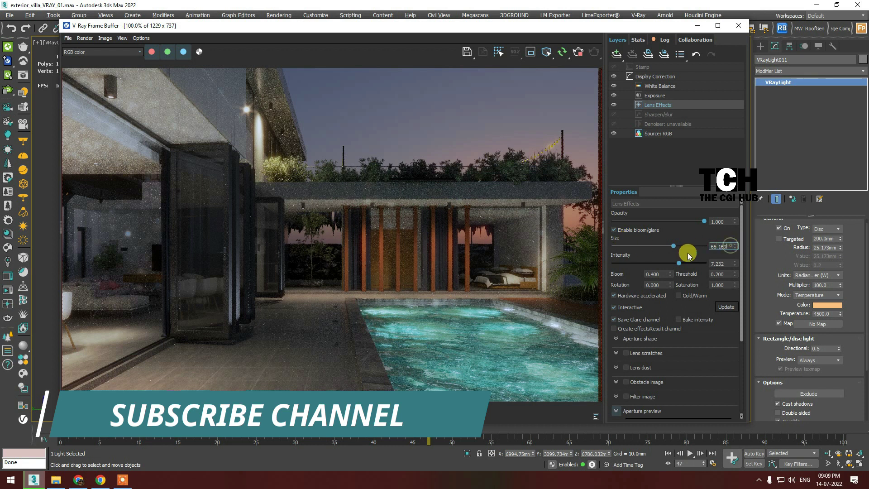
{"action": "type", "text": "15"}
{"action": "key", "text": "Return"}
{"action": "left_click", "coordinate": [613, 230]}
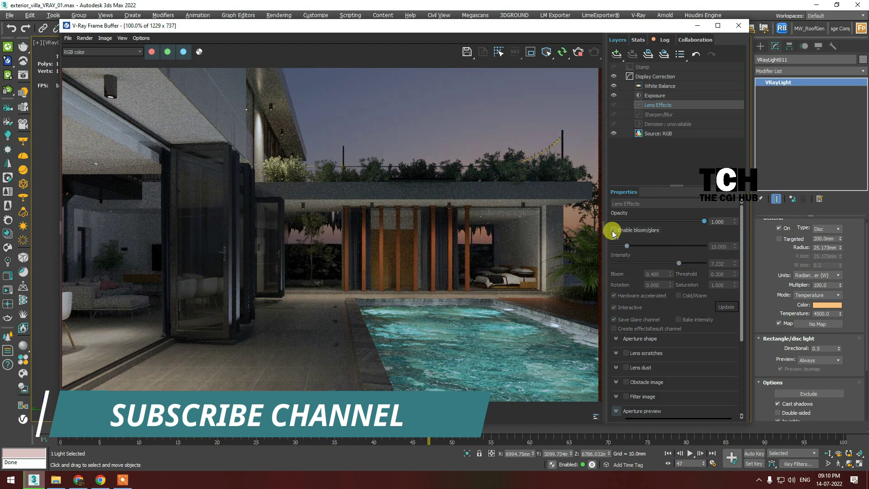
{"action": "left_click", "coordinate": [613, 230]}
{"action": "double_click", "coordinate": [722, 263]}
{"action": "type", "text": "5"}
{"action": "key", "text": "Return"}
{"action": "type", "text": "0.8"}
{"action": "key", "text": "Return"}
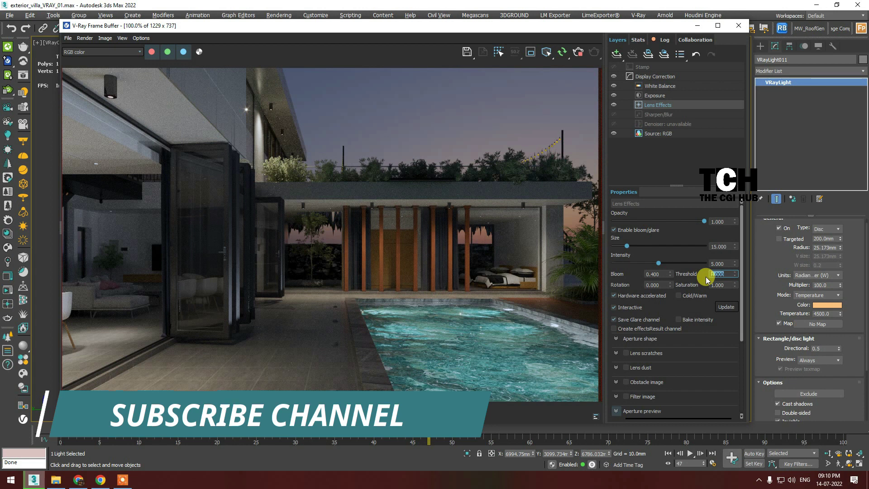
{"action": "key", "text": "Return"}
Re-enable bloom and glare, lowering intensity to 1 and trying size 2
{"action": "scroll", "coordinate": [146, 89], "scroll_direction": "up", "scroll_amount": 4}
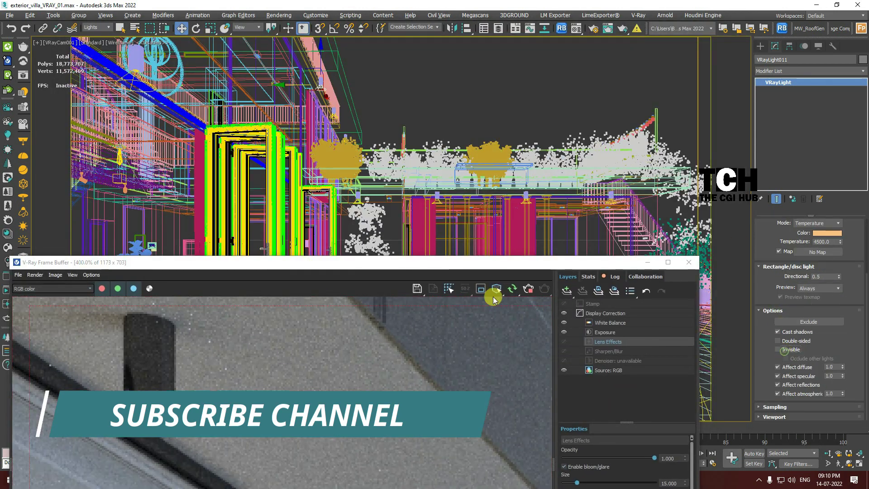
{"action": "scroll", "coordinate": [406, 183], "scroll_direction": "down", "scroll_amount": 4}
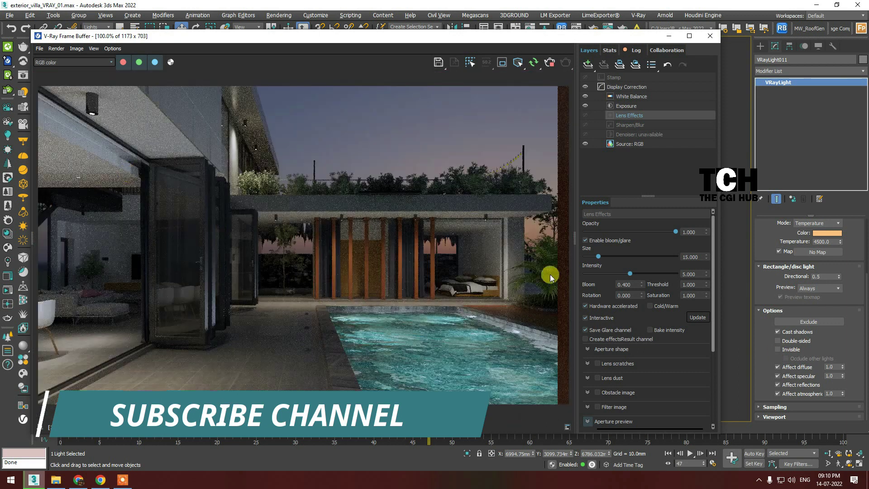
{"action": "left_click", "coordinate": [585, 241]}
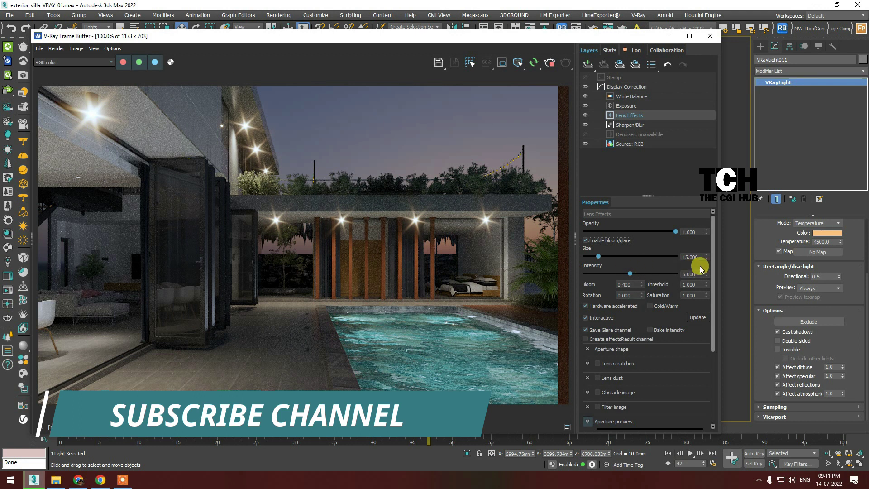
{"action": "type", "text": "1"}
{"action": "key", "text": "Return"}
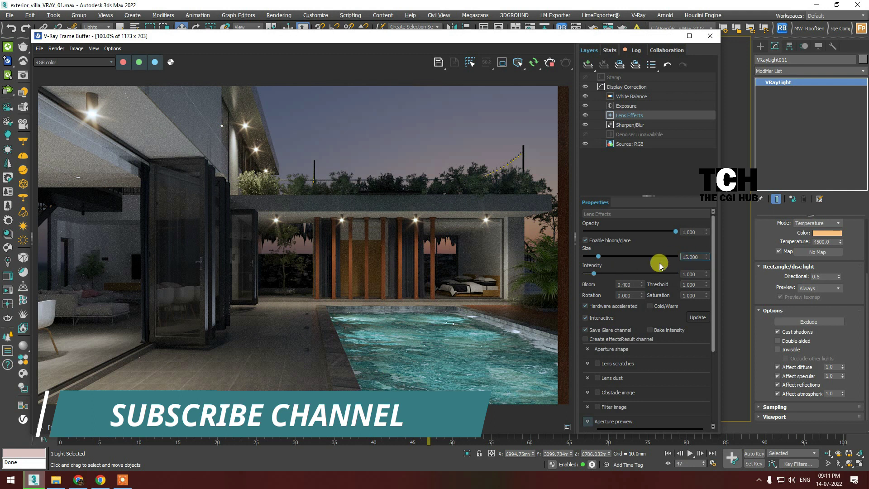
{"action": "key", "text": "BackSpace"}
{"action": "type", "text": "2"}
{"action": "key", "text": "Return"}
Finalize the glare at size 15, bloom 0.2 and intensity 1
{"action": "type", "text": "5"}
{"action": "key", "text": "Return"}
{"action": "type", "text": "0.2"}
{"action": "key", "text": "Return"}
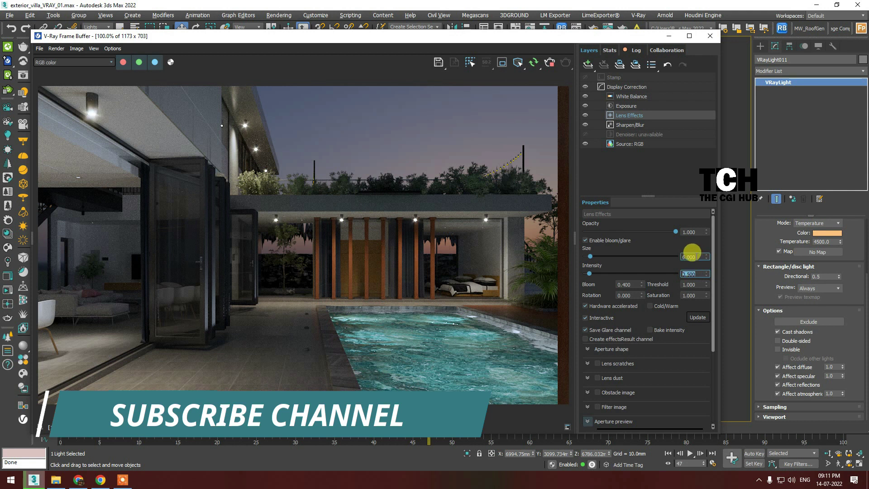
{"action": "type", "text": "15"}
{"action": "key", "text": "Return"}
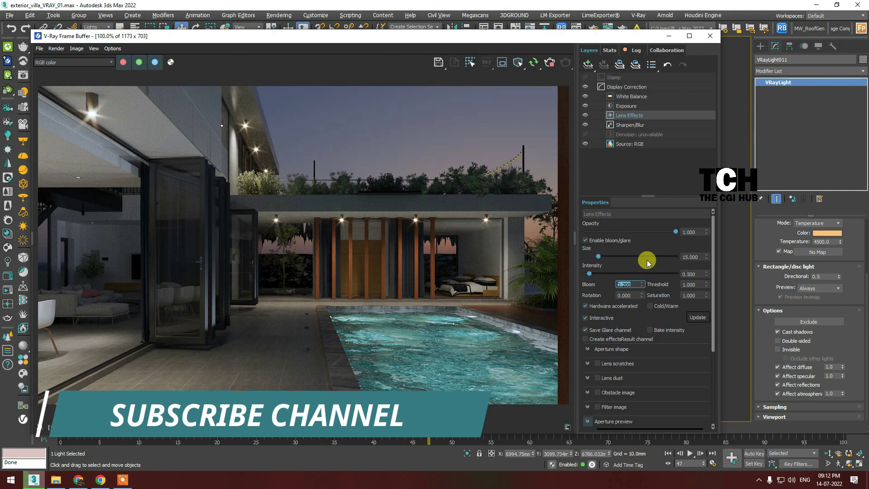
{"action": "type", "text": "0.1"}
{"action": "key", "text": "Return"}
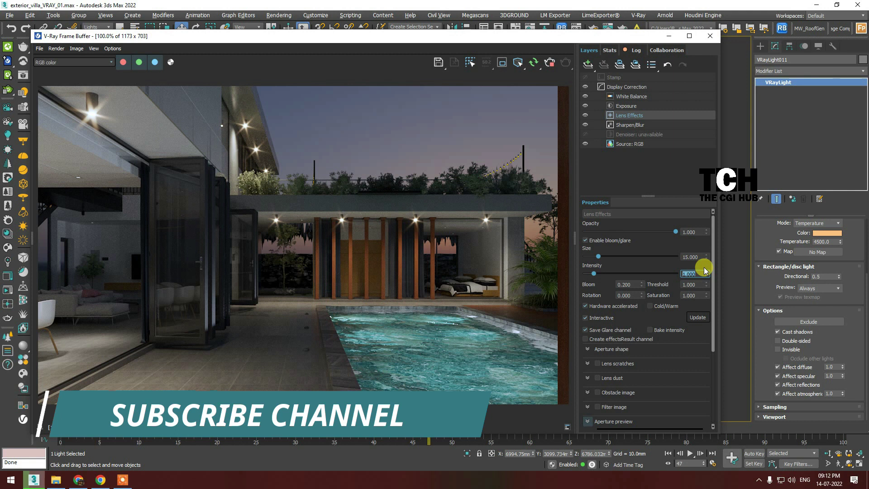
Add a Curves layer and bend it into an S-curve
{"action": "left_click", "coordinate": [587, 64]}
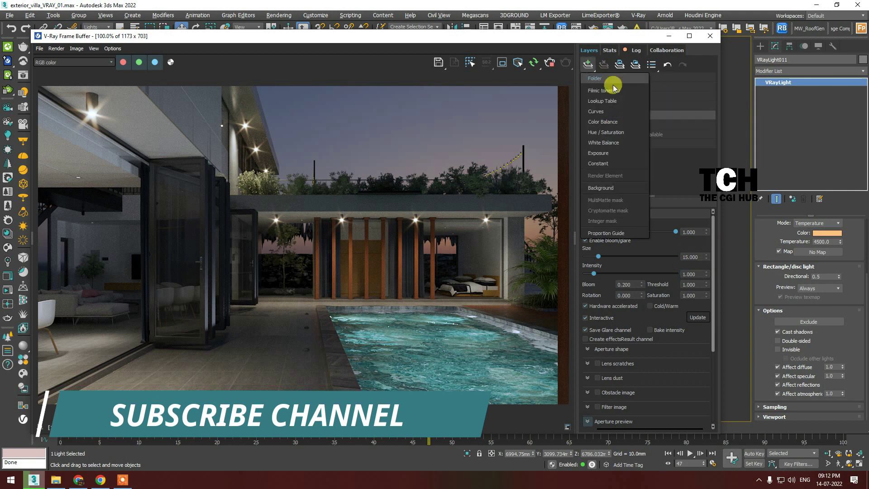
{"action": "left_click", "coordinate": [609, 111]}
{"action": "left_click_drag", "start_coordinate": [646, 319], "coordinate": [654, 326]}
{"action": "left_click_drag", "start_coordinate": [692, 237], "coordinate": [669, 256]}
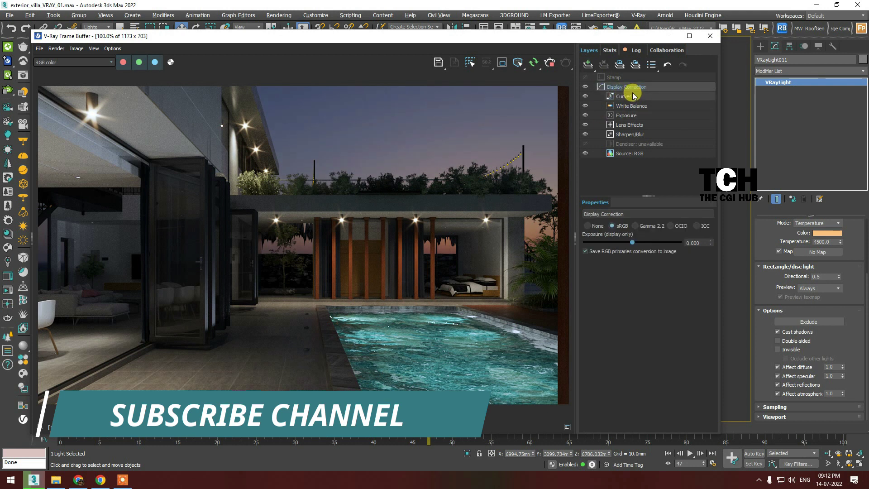
Add a Lookup Table layer loading a photographic .cube file from Program Files\Corona\lut
{"action": "left_click", "coordinate": [630, 134]}
{"action": "left_click", "coordinate": [588, 64]}
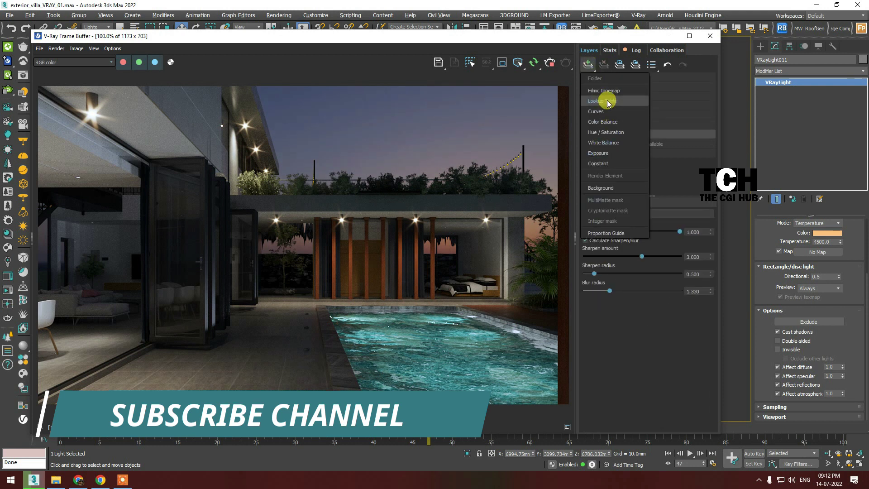
{"action": "left_click", "coordinate": [608, 102]}
{"action": "left_click", "coordinate": [695, 243]}
{"action": "left_click", "coordinate": [91, 200]}
{"action": "double_click", "coordinate": [140, 189]}
{"action": "left_click", "coordinate": [156, 185]}
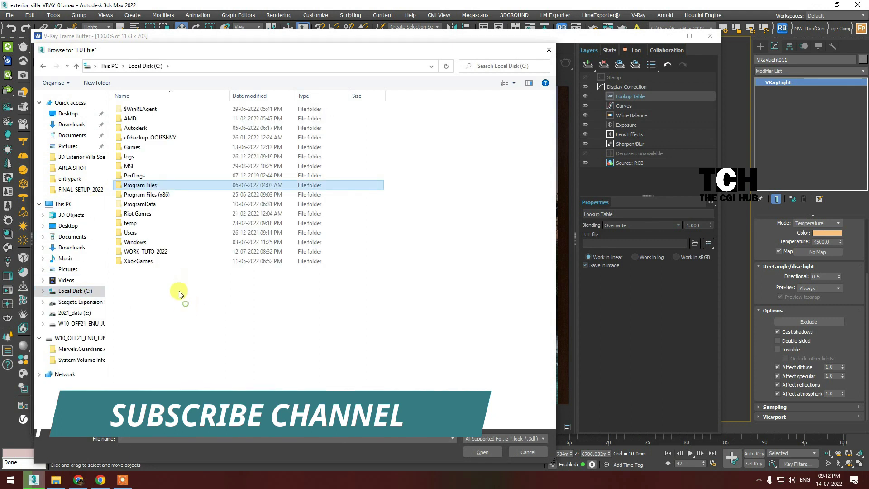
{"action": "double_click", "coordinate": [179, 223]}
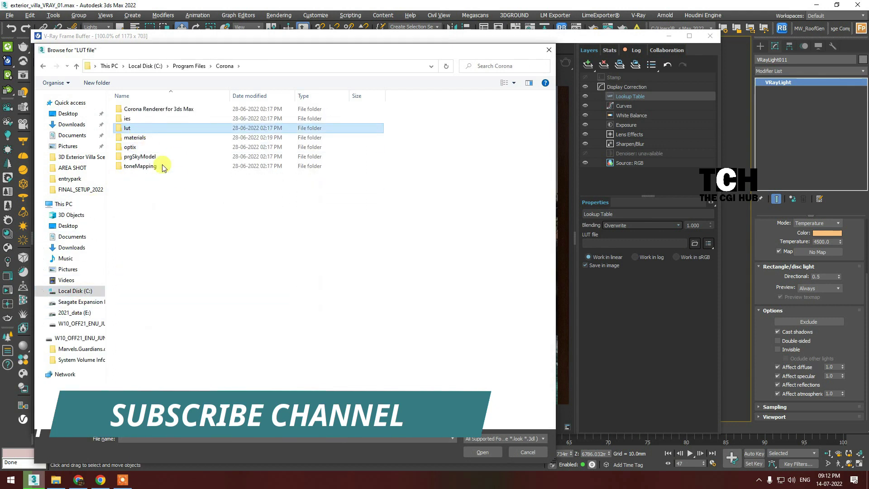
{"action": "key", "text": "Return"}
{"action": "scroll", "coordinate": [238, 333], "scroll_direction": "down", "scroll_amount": 3}
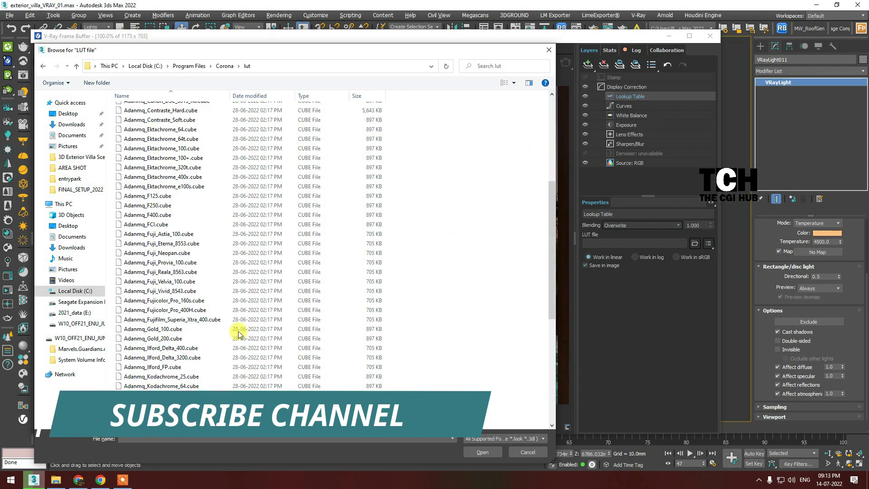
{"action": "scroll", "coordinate": [239, 334], "scroll_direction": "down", "scroll_amount": 8}
{"action": "key", "text": "Return"}
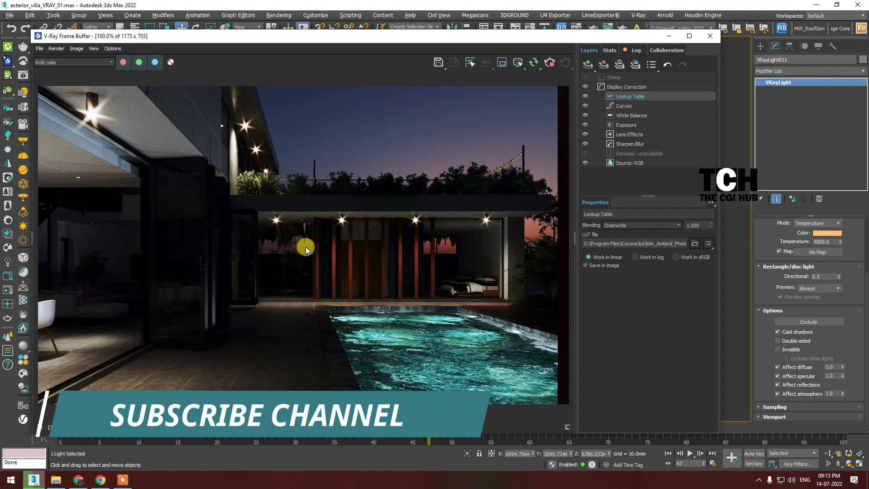
Nudge the Exposure layer up slightly, then return to the Lookup Table settings
{"action": "type", "text": "1"}
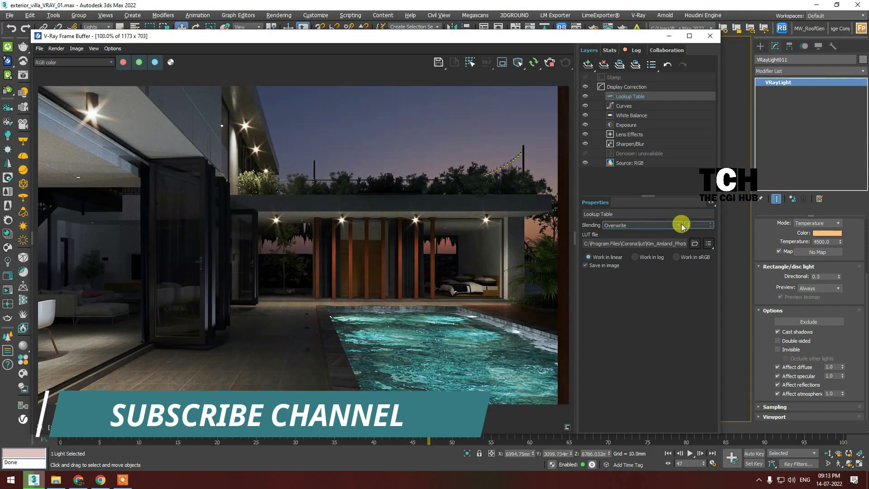
{"action": "left_click", "coordinate": [617, 124]}
{"action": "left_click_drag", "start_coordinate": [637, 243], "coordinate": [644, 245]}
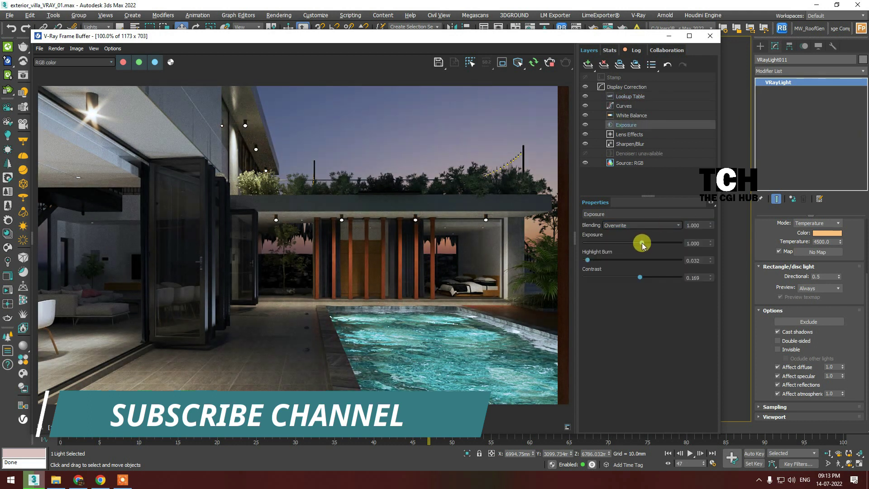
{"action": "left_click", "coordinate": [630, 97]}
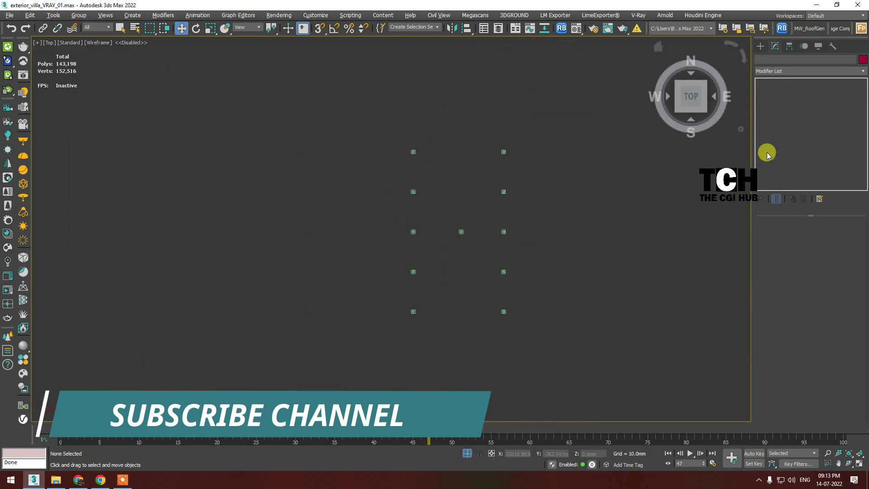
Hide the geometry, create a disc VRayLight at a fixture and instance it to a second fixture
{"action": "left_click", "coordinate": [761, 45]}
{"action": "left_click", "coordinate": [783, 60]}
{"action": "left_click_drag", "start_coordinate": [405, 281], "coordinate": [405, 283]}
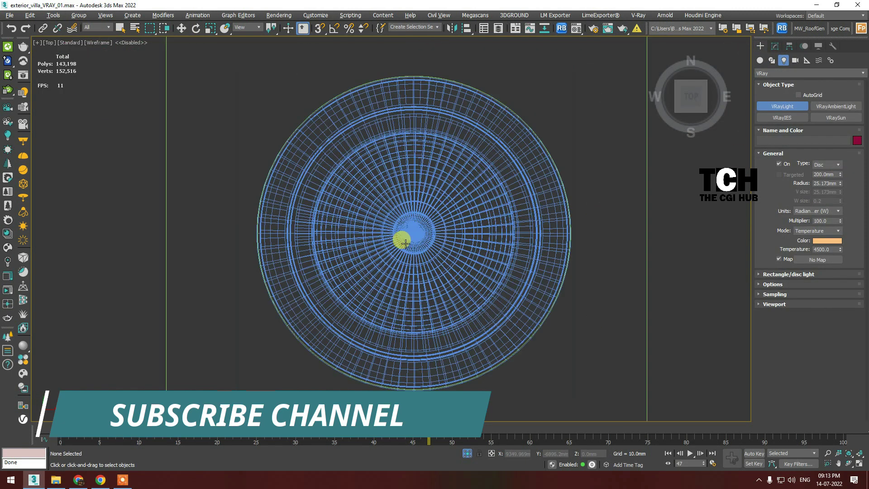
{"action": "left_click_drag", "start_coordinate": [565, 285], "coordinate": [566, 285], "text": "shift"}
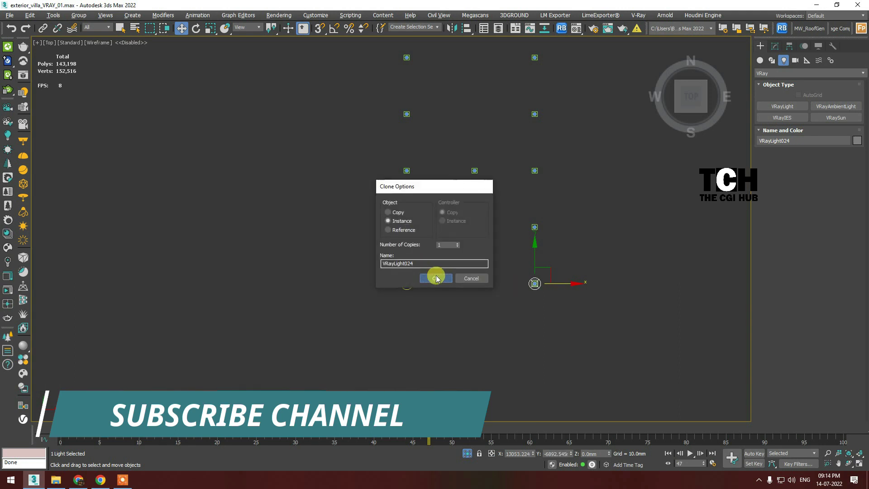
{"action": "left_click", "coordinate": [437, 277]}
Select the lights around the fixture with the selection filter set to Lights
{"action": "scroll", "coordinate": [535, 277], "scroll_direction": "up", "scroll_amount": 3}
{"action": "left_click_drag", "start_coordinate": [595, 244], "coordinate": [239, 358]}
{"action": "left_click", "coordinate": [96, 27]}
{"action": "left_click", "coordinate": [93, 50]}
{"action": "key", "text": "f"}
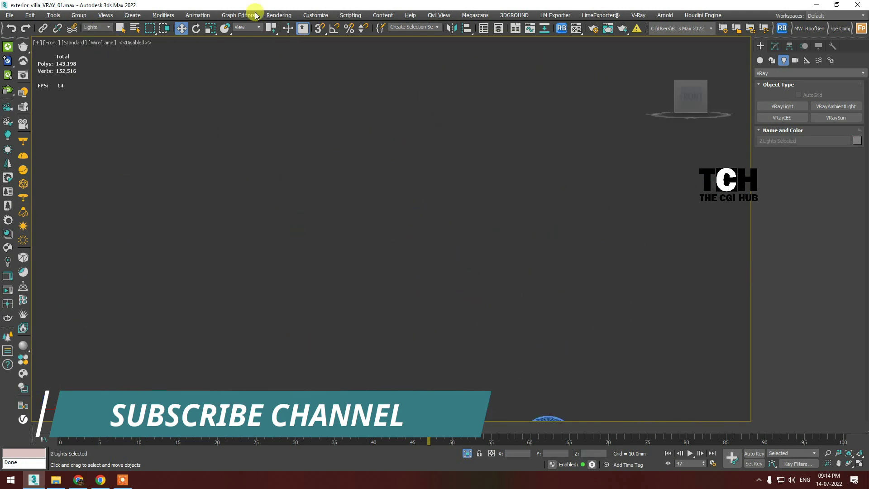
{"action": "middle_click_drag", "start_coordinate": [466, 328], "coordinate": [369, 266]}
Clone the two selected lights as instances to another ceiling fixture
{"action": "scroll", "coordinate": [394, 53], "scroll_direction": "down", "scroll_amount": 3}
{"action": "scroll", "coordinate": [390, 204], "scroll_direction": "up", "scroll_amount": 2}
{"action": "scroll", "coordinate": [383, 240], "scroll_direction": "down", "scroll_amount": 2}
{"action": "key", "text": "t"}
{"action": "key", "text": "f"}
{"action": "scroll", "coordinate": [430, 342], "scroll_direction": "up", "scroll_amount": 3}
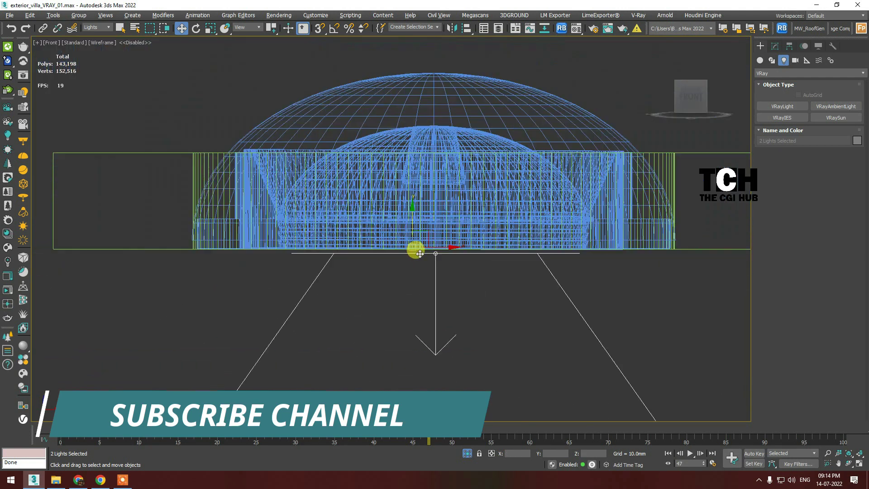
{"action": "key", "text": "t"}
{"action": "key", "text": "f"}
{"action": "scroll", "coordinate": [452, 236], "scroll_direction": "down", "scroll_amount": 3}
{"action": "left_click_drag", "start_coordinate": [436, 226], "coordinate": [413, 258], "text": "shift"}
{"action": "key", "text": "Escape"}
{"action": "key", "text": "t"}
{"action": "scroll", "coordinate": [363, 223], "scroll_direction": "up", "scroll_amount": 5}
{"action": "scroll", "coordinate": [317, 226], "scroll_direction": "down", "scroll_amount": 5}
{"action": "scroll", "coordinate": [233, 285], "scroll_direction": "up", "scroll_amount": 5}
{"action": "scroll", "coordinate": [435, 260], "scroll_direction": "down", "scroll_amount": 1}
{"action": "scroll", "coordinate": [330, 195], "scroll_direction": "down", "scroll_amount": 5}
{"action": "scroll", "coordinate": [341, 194], "scroll_direction": "up", "scroll_amount": 4}
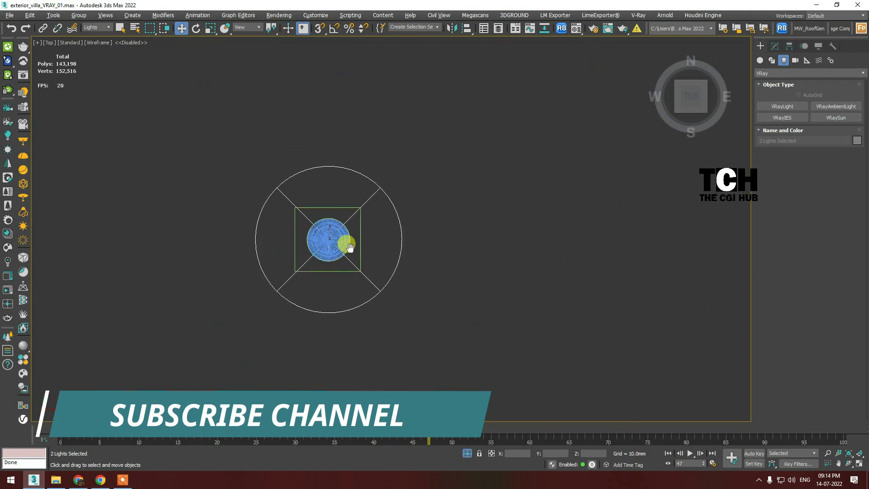
{"action": "scroll", "coordinate": [438, 193], "scroll_direction": "down", "scroll_amount": 3}
{"action": "scroll", "coordinate": [536, 250], "scroll_direction": "up", "scroll_amount": 6}
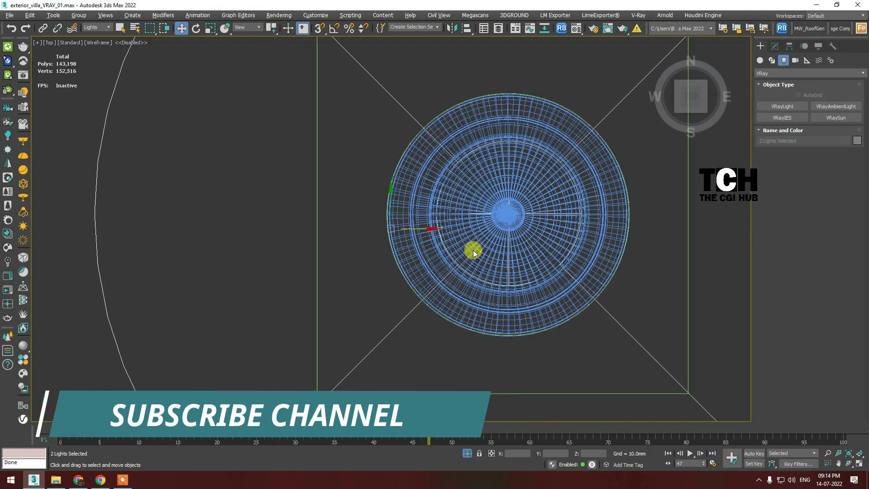
{"action": "scroll", "coordinate": [473, 253], "scroll_direction": "up", "scroll_amount": 2}
{"action": "scroll", "coordinate": [388, 190], "scroll_direction": "down", "scroll_amount": 5}
{"action": "scroll", "coordinate": [388, 209], "scroll_direction": "down", "scroll_amount": 5}
{"action": "scroll", "coordinate": [398, 62], "scroll_direction": "up", "scroll_amount": 2}
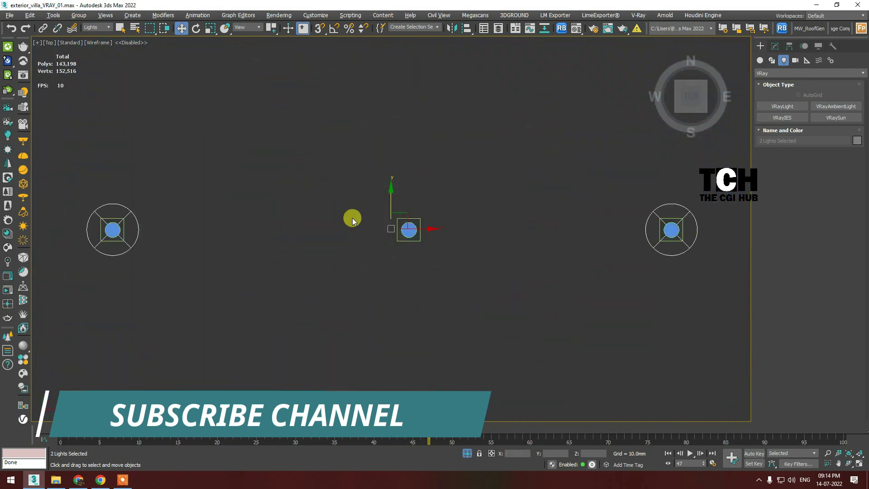
{"action": "scroll", "coordinate": [528, 262], "scroll_direction": "up", "scroll_amount": 5}
{"action": "scroll", "coordinate": [388, 190], "scroll_direction": "up", "scroll_amount": 2}
{"action": "scroll", "coordinate": [410, 277], "scroll_direction": "down", "scroll_amount": 8}
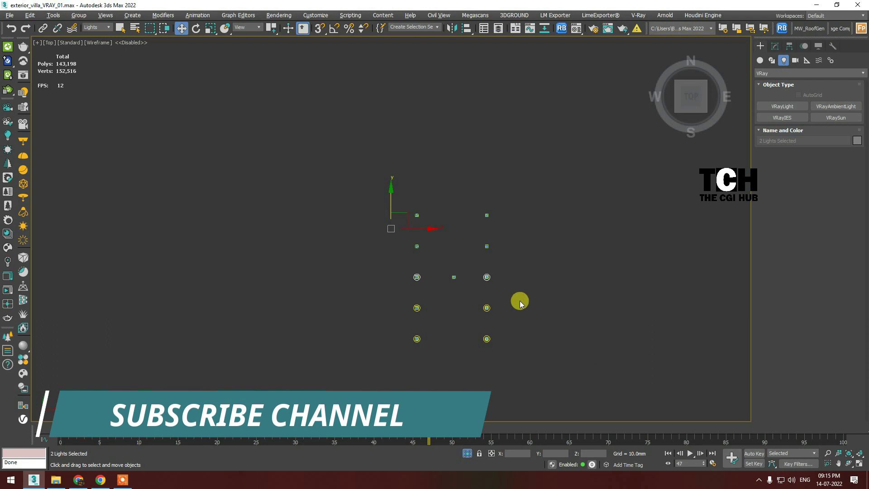
{"action": "key", "text": "ctrl+v"}
{"action": "left_click", "coordinate": [429, 278]}
Frame the cloned lights and select one of them, VRayLight033
{"action": "scroll", "coordinate": [410, 271], "scroll_direction": "up", "scroll_amount": 5}
{"action": "scroll", "coordinate": [404, 204], "scroll_direction": "down", "scroll_amount": 1}
{"action": "scroll", "coordinate": [412, 236], "scroll_direction": "down", "scroll_amount": 4}
{"action": "scroll", "coordinate": [421, 299], "scroll_direction": "up", "scroll_amount": 4}
{"action": "scroll", "coordinate": [415, 250], "scroll_direction": "down", "scroll_amount": 6}
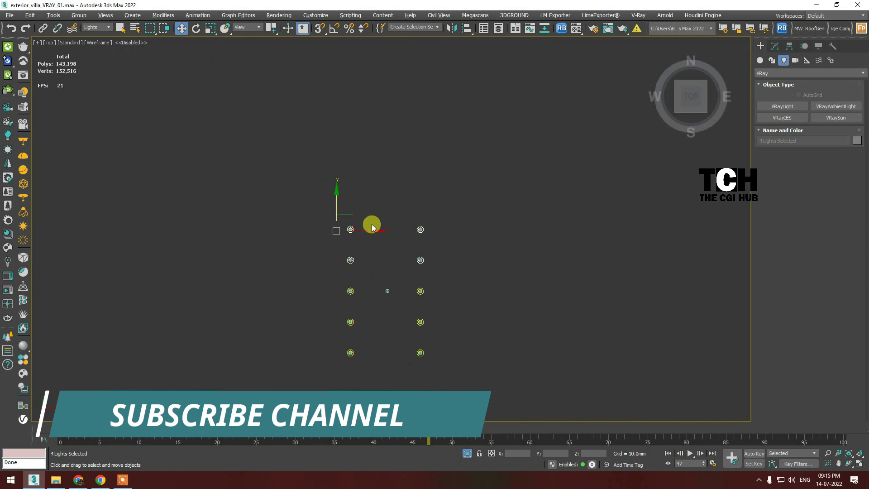
{"action": "key", "text": "ctrl+v"}
{"action": "left_click", "coordinate": [430, 276]}
{"action": "scroll", "coordinate": [453, 272], "scroll_direction": "up", "scroll_amount": 3}
{"action": "scroll", "coordinate": [569, 247], "scroll_direction": "up", "scroll_amount": 3}
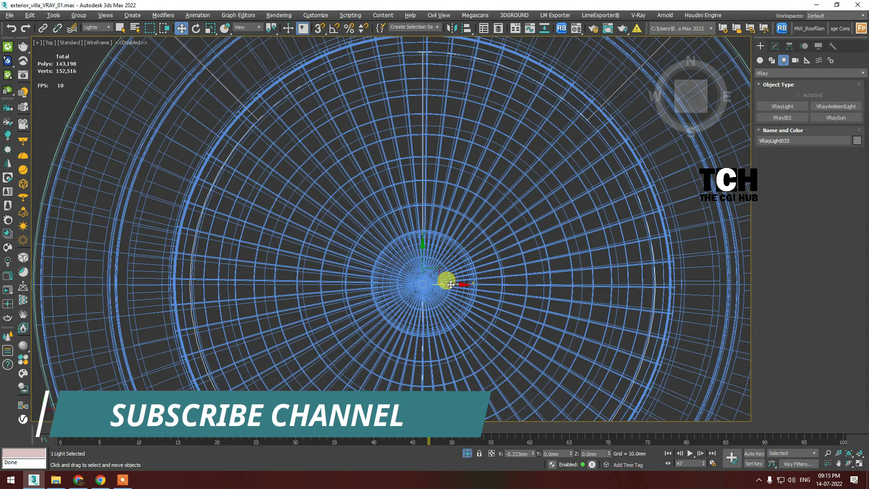
Return to VRayCam001 with the whole villa visible and the light's parameters shown
{"action": "key", "text": "c"}
{"action": "left_click", "coordinate": [468, 453]}
{"action": "left_click", "coordinate": [775, 46]}
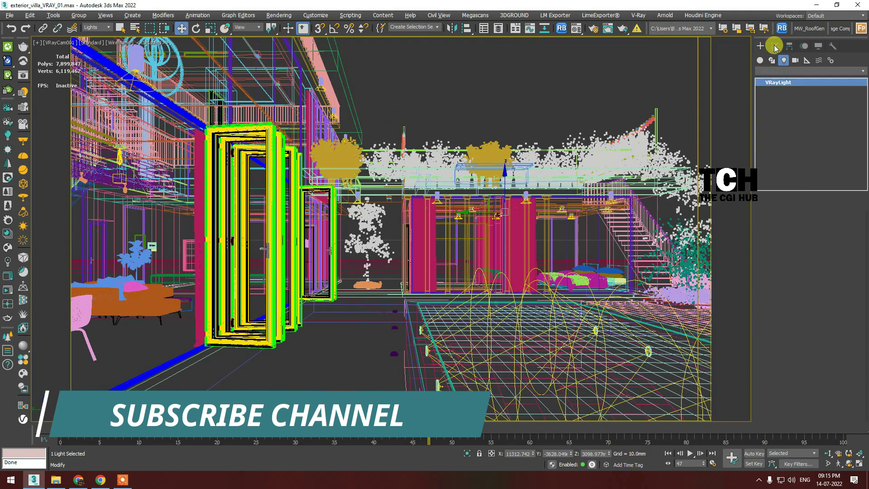
Lower the VRayLight multiplier to 30 while checking the V-Ray Frame Buffer render, then close it
{"action": "left_click", "coordinate": [29, 75]}
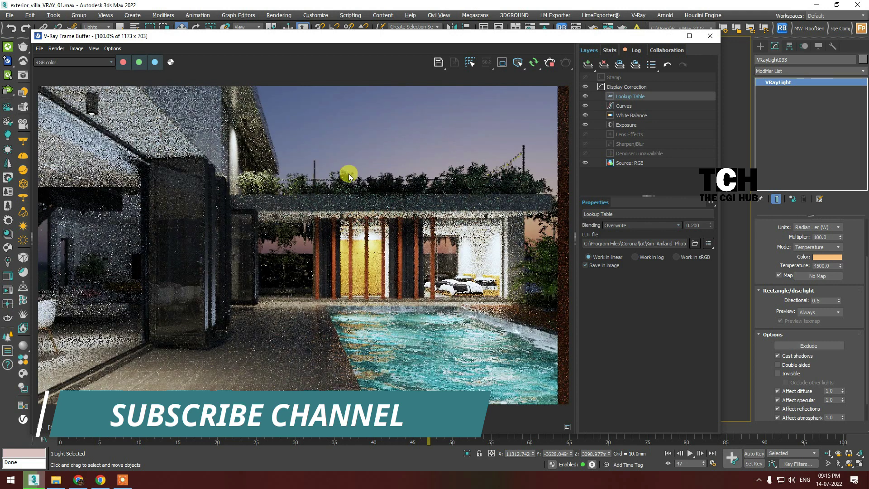
{"action": "scroll", "coordinate": [793, 320], "scroll_direction": "up", "scroll_amount": 3}
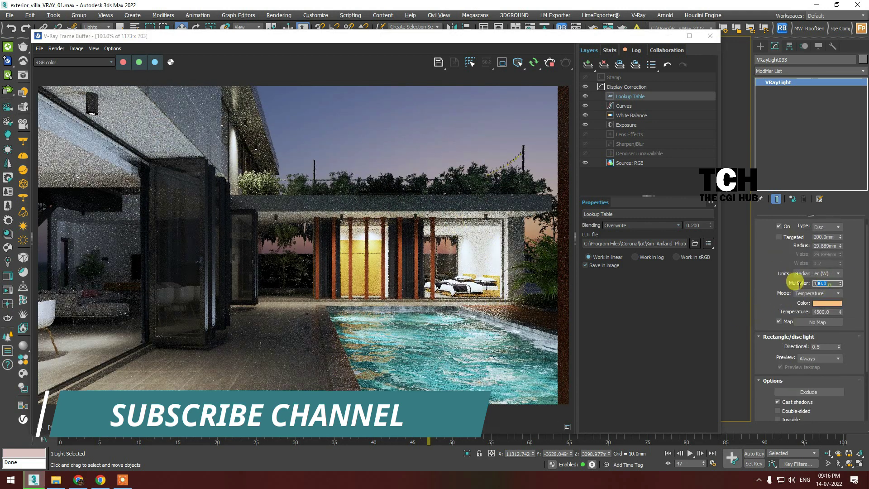
{"action": "type", "text": "30"}
{"action": "key", "text": "Return"}
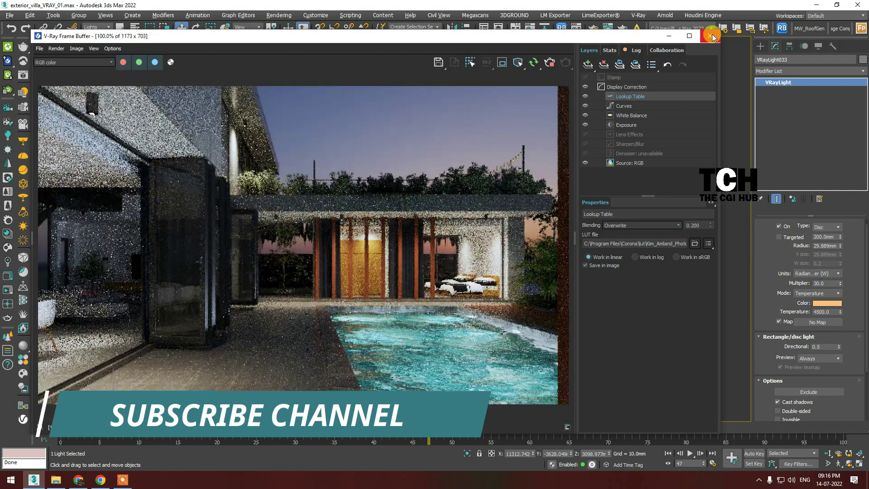
{"action": "left_click", "coordinate": [712, 37]}
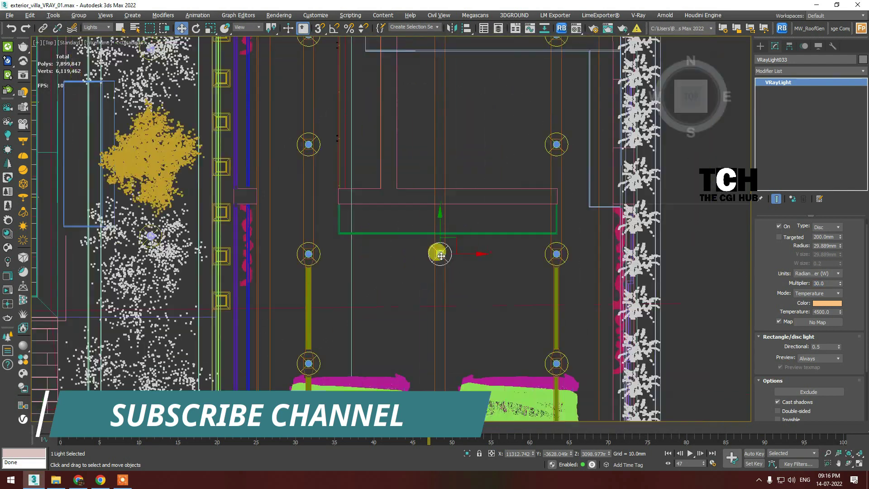
Frame VRayLight034 and inspect it from the side and top views, then deselect it
{"action": "scroll", "coordinate": [305, 267], "scroll_direction": "down", "scroll_amount": 2}
{"action": "left_click", "coordinate": [349, 330]}
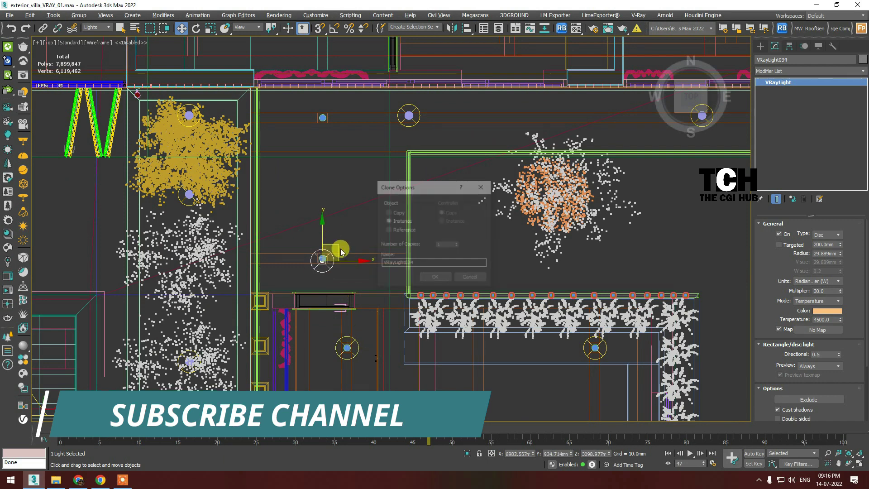
{"action": "key", "text": "z"}
{"action": "scroll", "coordinate": [403, 179], "scroll_direction": "down", "scroll_amount": 3}
{"action": "key", "text": "l"}
{"action": "scroll", "coordinate": [401, 240], "scroll_direction": "up", "scroll_amount": 2}
{"action": "scroll", "coordinate": [399, 188], "scroll_direction": "up", "scroll_amount": 2}
{"action": "scroll", "coordinate": [417, 192], "scroll_direction": "up", "scroll_amount": 1}
{"action": "key", "text": "t"}
{"action": "scroll", "coordinate": [421, 253], "scroll_direction": "up", "scroll_amount": 4}
{"action": "left_click", "coordinate": [420, 252]}
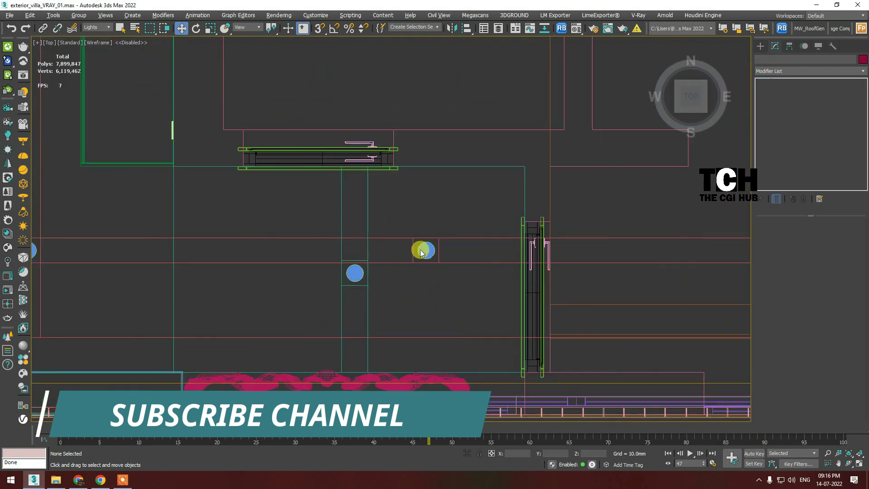
{"action": "scroll", "coordinate": [416, 289], "scroll_direction": "down", "scroll_amount": 3}
{"action": "scroll", "coordinate": [561, 261], "scroll_direction": "up", "scroll_amount": 3}
Select a ceiling fixture group together with the hanging chair's fixtures
{"action": "left_click", "coordinate": [553, 255]}
{"action": "scroll", "coordinate": [553, 257], "scroll_direction": "up", "scroll_amount": 1}
{"action": "scroll", "coordinate": [272, 251], "scroll_direction": "up", "scroll_amount": 2}
{"action": "scroll", "coordinate": [368, 243], "scroll_direction": "down", "scroll_amount": 4}
{"action": "scroll", "coordinate": [453, 296], "scroll_direction": "up", "scroll_amount": 3}
{"action": "scroll", "coordinate": [426, 286], "scroll_direction": "up", "scroll_amount": 4}
{"action": "left_click", "coordinate": [425, 286], "text": "ctrl"}
{"action": "scroll", "coordinate": [362, 299], "scroll_direction": "down", "scroll_amount": 2}
{"action": "scroll", "coordinate": [298, 312], "scroll_direction": "down", "scroll_amount": 3}
{"action": "scroll", "coordinate": [297, 175], "scroll_direction": "up", "scroll_amount": 3}
Add the sofa wall lights, dining-area fixtures and one more fixture to the selection
{"action": "left_click", "coordinate": [304, 184], "text": "ctrl"}
{"action": "scroll", "coordinate": [304, 185], "scroll_direction": "down", "scroll_amount": 2}
{"action": "scroll", "coordinate": [534, 186], "scroll_direction": "up", "scroll_amount": 2}
{"action": "scroll", "coordinate": [534, 186], "scroll_direction": "down", "scroll_amount": 3}
{"action": "scroll", "coordinate": [459, 246], "scroll_direction": "up", "scroll_amount": 3}
{"action": "left_click", "coordinate": [461, 246], "text": "ctrl"}
{"action": "scroll", "coordinate": [439, 240], "scroll_direction": "down", "scroll_amount": 2}
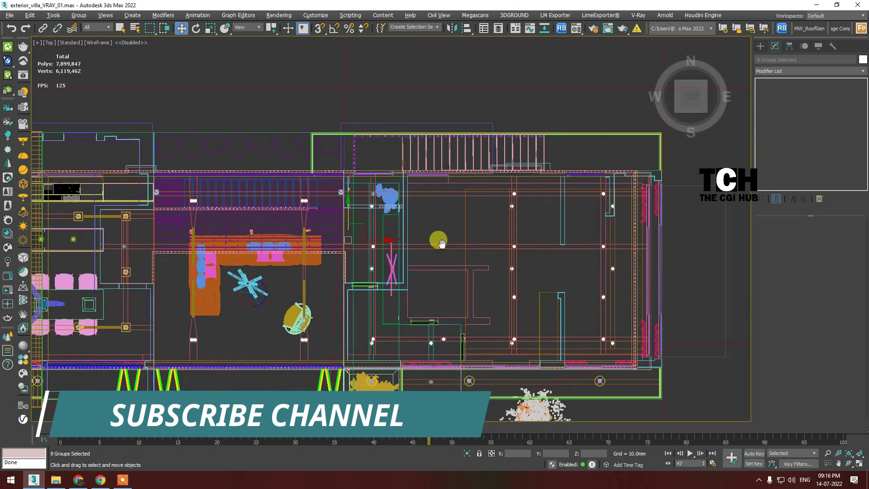
{"action": "scroll", "coordinate": [356, 253], "scroll_direction": "up", "scroll_amount": 3}
{"action": "scroll", "coordinate": [356, 254], "scroll_direction": "down", "scroll_amount": 3}
{"action": "scroll", "coordinate": [503, 279], "scroll_direction": "up", "scroll_amount": 4}
{"action": "left_click", "coordinate": [504, 280], "text": "ctrl"}
{"action": "scroll", "coordinate": [450, 265], "scroll_direction": "down", "scroll_amount": 5}
Isolate the selected fixture groups by hiding everything else, then clear the selection
{"action": "mouse_move", "coordinate": [450, 266]}
{"action": "middle_mouse_down", "text": "alt"}
{"action": "mouse_move", "coordinate": [505, 295]}
{"action": "mouse_move", "coordinate": [480, 292]}
{"action": "mouse_move", "coordinate": [457, 236]}
{"action": "middle_mouse_up", "text": "alt"}
{"action": "scroll", "coordinate": [506, 294], "scroll_direction": "down", "scroll_amount": 2}
{"action": "scroll", "coordinate": [480, 292], "scroll_direction": "up", "scroll_amount": 5}
{"action": "scroll", "coordinate": [463, 291], "scroll_direction": "up", "scroll_amount": 3}
{"action": "scroll", "coordinate": [451, 277], "scroll_direction": "down", "scroll_amount": 5}
{"action": "key", "text": "shift+g"}
{"action": "key", "text": "t"}
{"action": "left_click", "coordinate": [457, 236]}
Select a disc light, frame it, and review its parameters
{"action": "key", "text": "t"}
{"action": "scroll", "coordinate": [472, 307], "scroll_direction": "up", "scroll_amount": 3}
{"action": "left_click", "coordinate": [470, 306]}
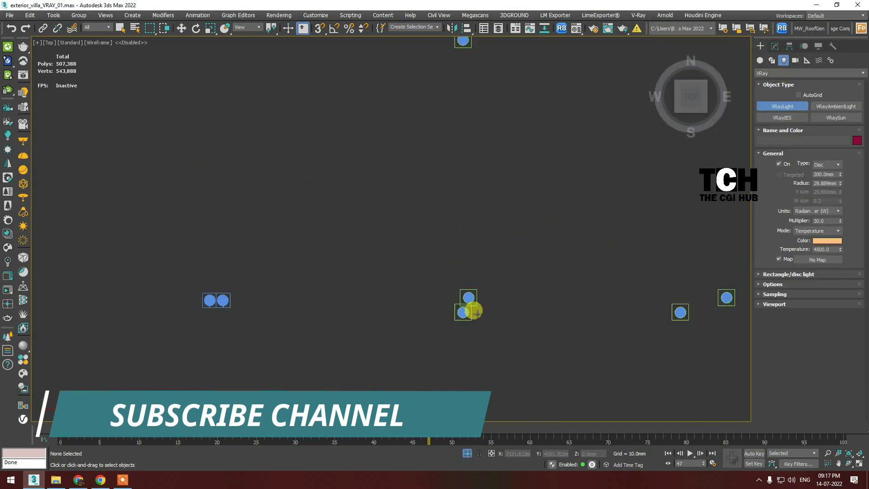
{"action": "key", "text": "z"}
{"action": "key", "text": "w"}
{"action": "scroll", "coordinate": [491, 299], "scroll_direction": "down", "scroll_amount": 2}
{"action": "scroll", "coordinate": [503, 249], "scroll_direction": "down", "scroll_amount": 6}
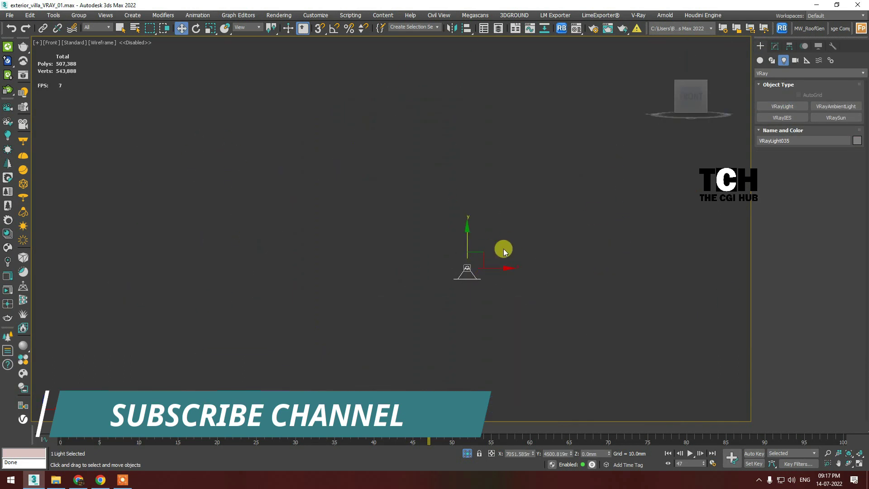
{"action": "key", "text": "f"}
{"action": "left_click", "coordinate": [775, 46]}
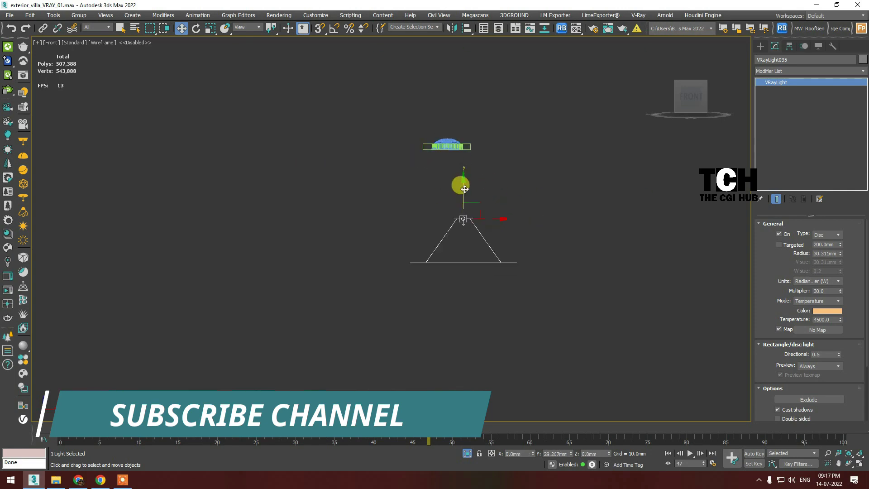
Check the disc light's height against the fixtures from the front and top views
{"action": "key", "text": "t"}
{"action": "scroll", "coordinate": [465, 171], "scroll_direction": "down", "scroll_amount": 2}
{"action": "key", "text": "shift+g"}
{"action": "scroll", "coordinate": [407, 236], "scroll_direction": "up", "scroll_amount": 5}
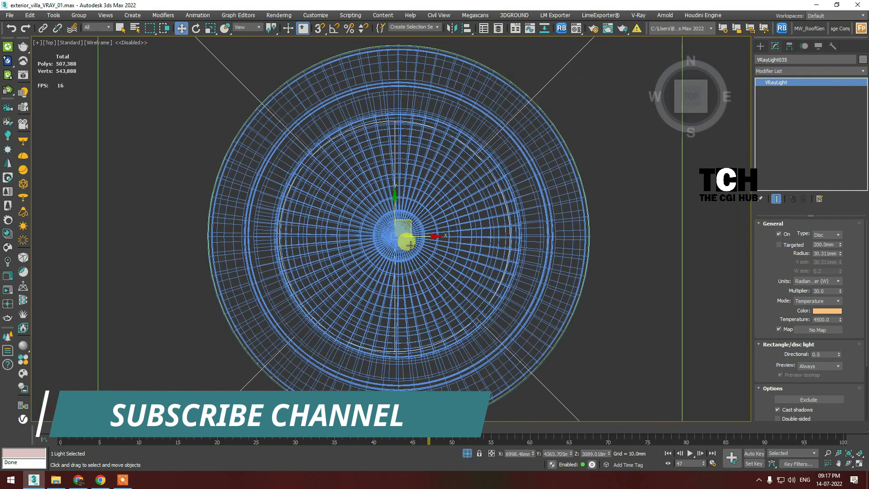
{"action": "scroll", "coordinate": [382, 252], "scroll_direction": "up", "scroll_amount": 2}
{"action": "key", "text": "f"}
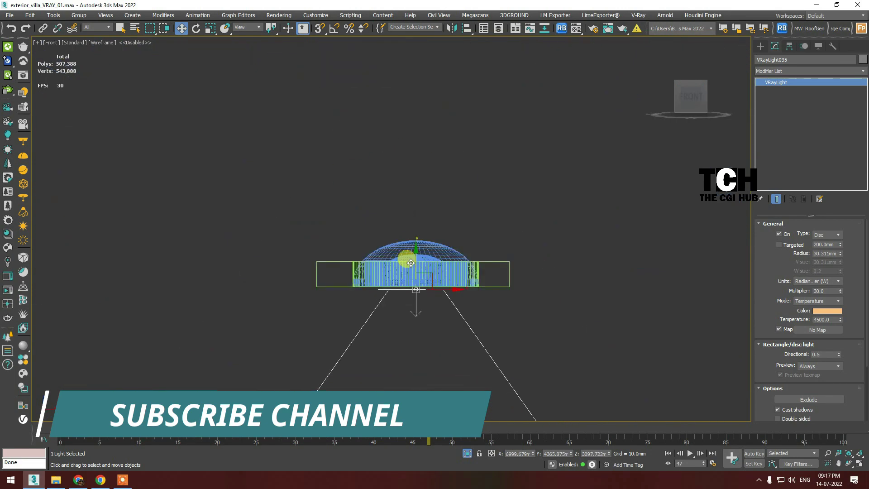
{"action": "key", "text": "t"}
{"action": "scroll", "coordinate": [411, 263], "scroll_direction": "down", "scroll_amount": 3}
Instance-clone the disc light into three more ceiling fixtures
{"action": "left_click_drag", "start_coordinate": [361, 266], "coordinate": [521, 266], "text": "shift"}
{"action": "left_click", "coordinate": [430, 279]}
{"action": "scroll", "coordinate": [415, 232], "scroll_direction": "up", "scroll_amount": 4}
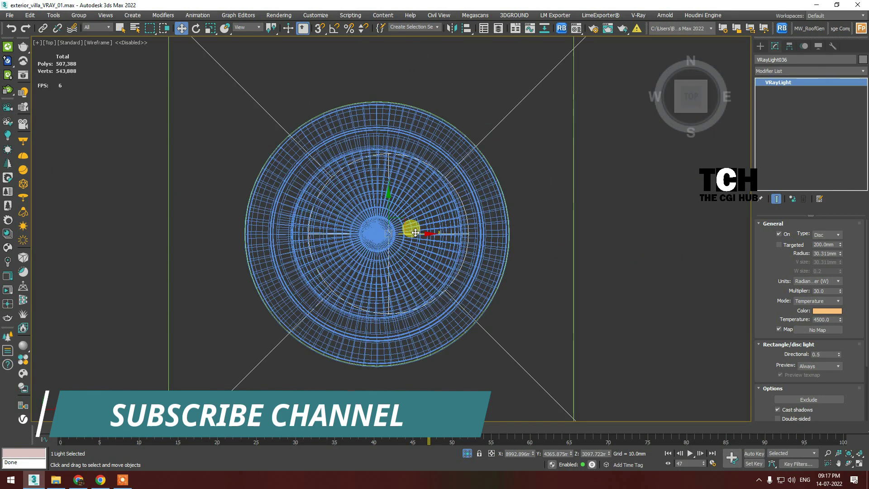
{"action": "scroll", "coordinate": [415, 233], "scroll_direction": "down", "scroll_amount": 4}
{"action": "left_click_drag", "start_coordinate": [627, 249], "coordinate": [652, 249], "text": "shift"}
{"action": "left_click", "coordinate": [466, 274]}
{"action": "scroll", "coordinate": [412, 241], "scroll_direction": "up", "scroll_amount": 4}
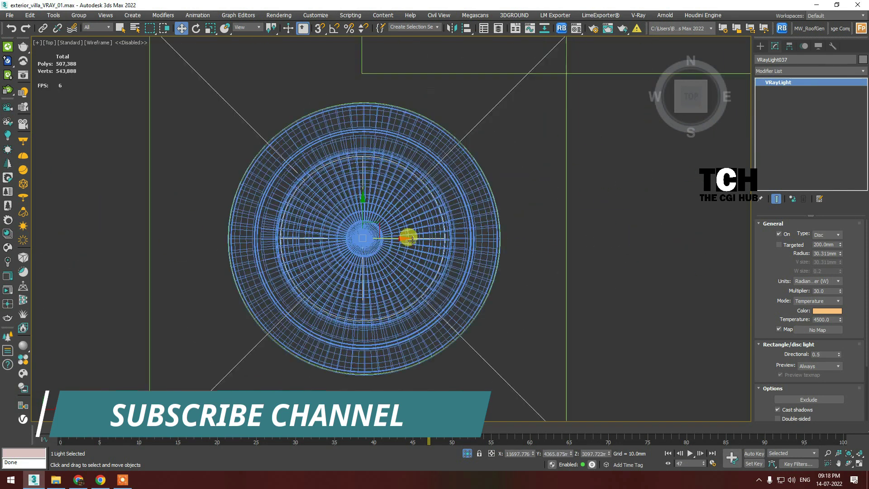
{"action": "scroll", "coordinate": [385, 239], "scroll_direction": "down", "scroll_amount": 4}
{"action": "left_click_drag", "start_coordinate": [446, 268], "coordinate": [584, 272], "text": "shift"}
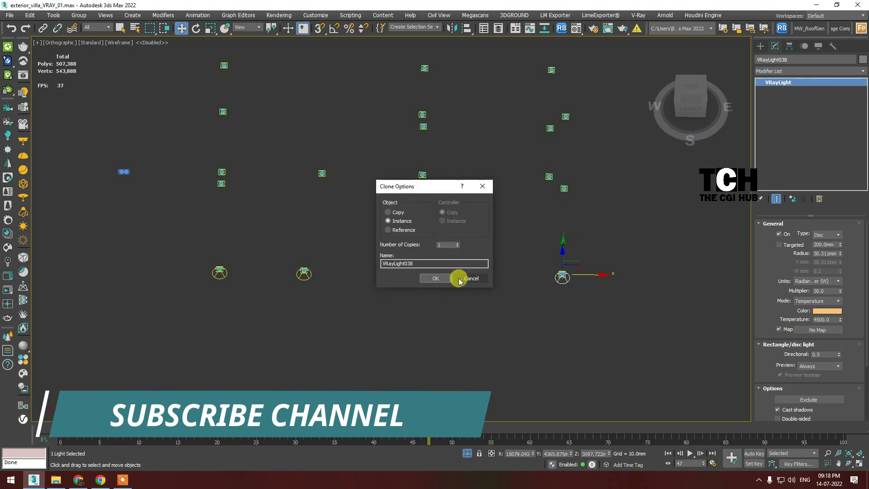
{"action": "left_click", "coordinate": [454, 277]}
Box-select a group of lights and set the selection filter to Lights
{"action": "scroll", "coordinate": [404, 239], "scroll_direction": "up", "scroll_amount": 4}
{"action": "scroll", "coordinate": [404, 239], "scroll_direction": "up", "scroll_amount": 3}
{"action": "scroll", "coordinate": [423, 242], "scroll_direction": "down", "scroll_amount": 8}
{"action": "middle_click_drag", "start_coordinate": [422, 243], "coordinate": [450, 312], "text": "alt"}
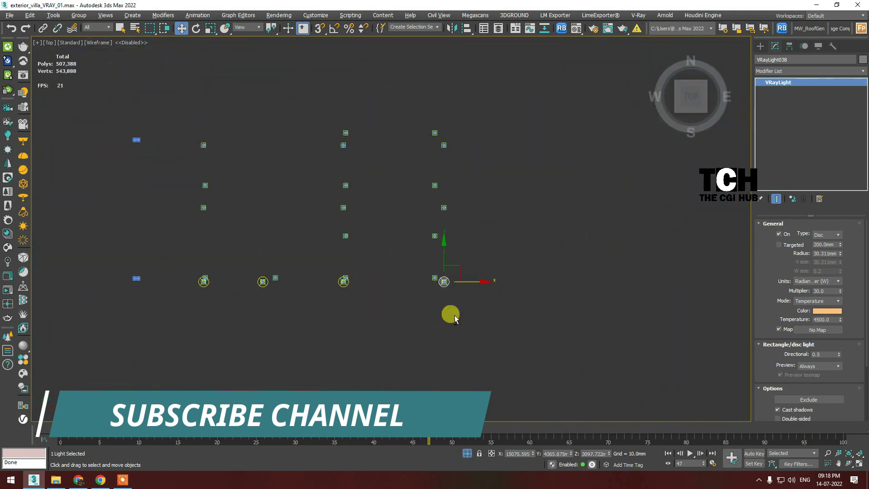
{"action": "left_click_drag", "start_coordinate": [513, 259], "coordinate": [249, 301]}
{"action": "middle_click_drag", "start_coordinate": [250, 301], "coordinate": [269, 280], "text": "alt"}
{"action": "left_click", "coordinate": [107, 28]}
{"action": "left_click", "coordinate": [93, 60]}
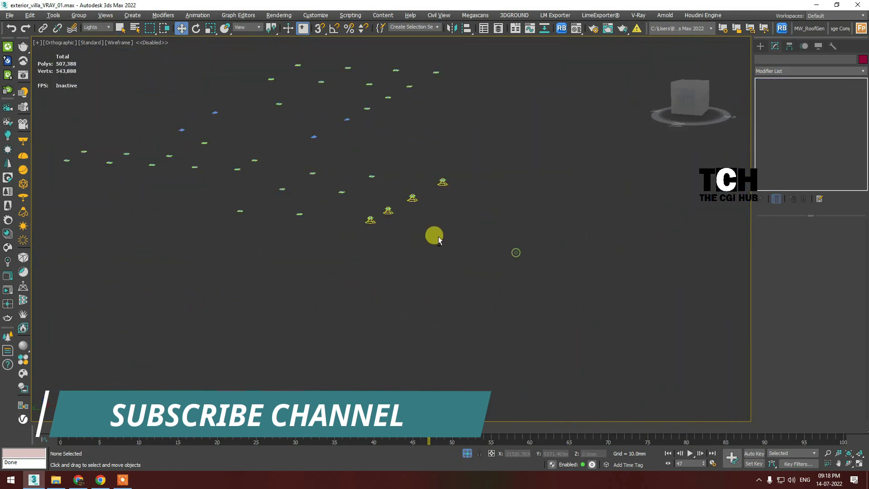
Instance-clone four disc lights, then three more, into additional fixtures
{"action": "middle_click_drag", "start_coordinate": [435, 237], "coordinate": [500, 303], "text": "alt"}
{"action": "left_click_drag", "start_coordinate": [335, 182], "coordinate": [357, 185], "text": "shift"}
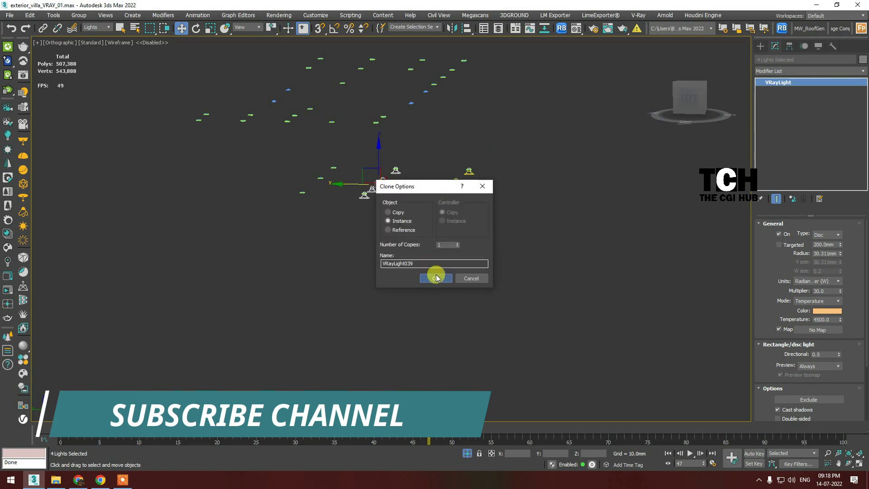
{"action": "left_click", "coordinate": [435, 274]}
{"action": "middle_click_drag", "start_coordinate": [435, 274], "coordinate": [334, 245], "text": "alt"}
{"action": "left_click", "coordinate": [334, 244]}
{"action": "mouse_move", "coordinate": [330, 201]}
{"action": "middle_mouse_down", "text": "alt"}
{"action": "mouse_move", "coordinate": [386, 201]}
{"action": "mouse_move", "coordinate": [477, 149]}
{"action": "middle_mouse_up", "text": "alt"}
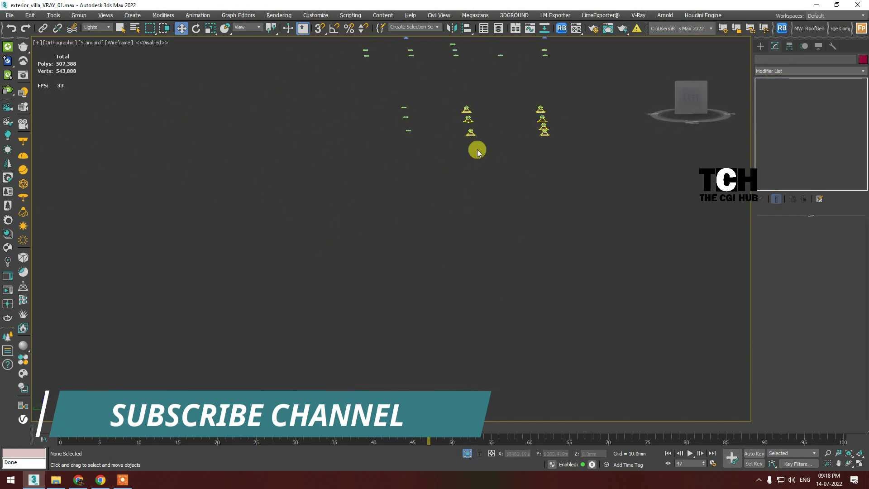
{"action": "left_click_drag", "start_coordinate": [448, 113], "coordinate": [365, 110], "text": "shift"}
{"action": "left_click", "coordinate": [435, 275]}
{"action": "middle_click_drag", "start_coordinate": [434, 275], "coordinate": [421, 231], "text": "alt"}
Inspect the ceiling fixtures from the Top view and select a disc downlight
{"action": "key", "text": "t"}
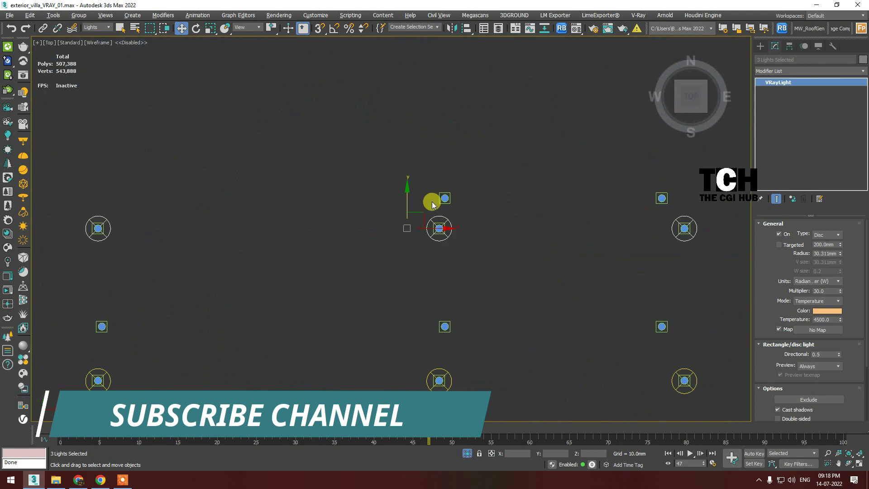
{"action": "scroll", "coordinate": [430, 291], "scroll_direction": "up", "scroll_amount": 5}
{"action": "scroll", "coordinate": [374, 209], "scroll_direction": "up", "scroll_amount": 3}
{"action": "scroll", "coordinate": [371, 204], "scroll_direction": "down", "scroll_amount": 2}
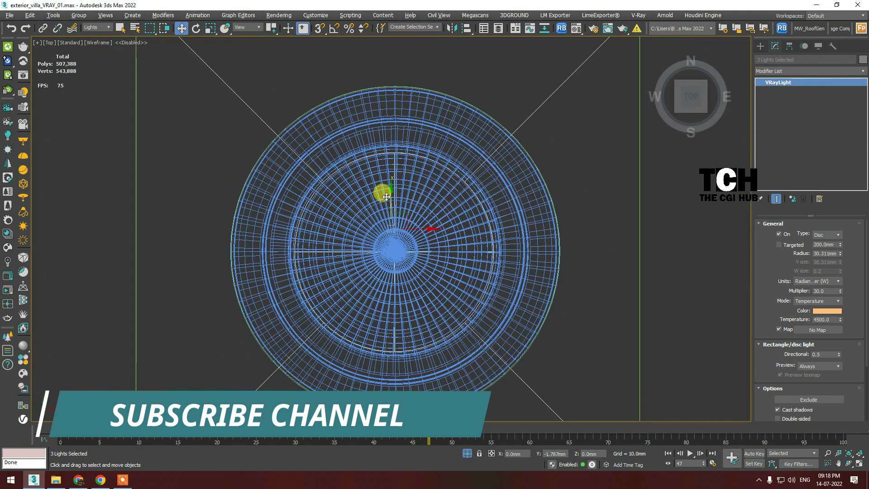
{"action": "scroll", "coordinate": [398, 228], "scroll_direction": "down", "scroll_amount": 6}
{"action": "scroll", "coordinate": [407, 263], "scroll_direction": "up", "scroll_amount": 2}
{"action": "scroll", "coordinate": [405, 254], "scroll_direction": "up", "scroll_amount": 4}
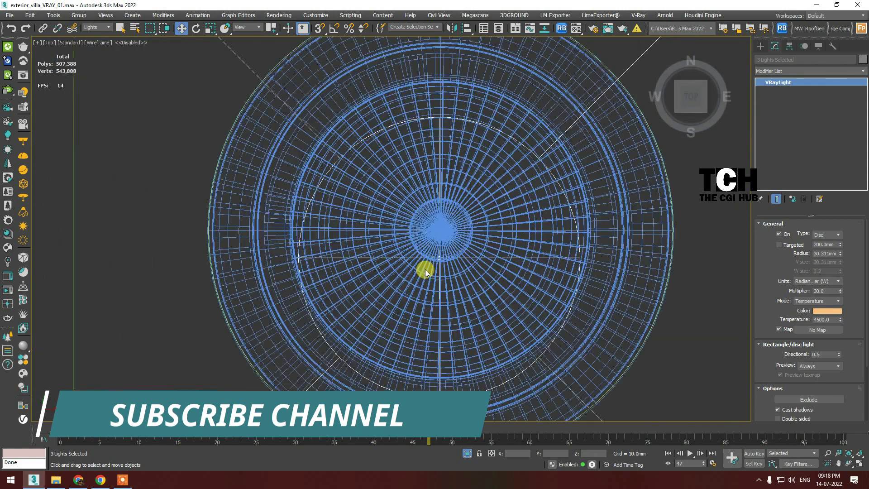
{"action": "scroll", "coordinate": [386, 196], "scroll_direction": "down", "scroll_amount": 4}
{"action": "middle_click_drag", "start_coordinate": [386, 186], "coordinate": [483, 197], "text": "alt"}
{"action": "left_click", "coordinate": [483, 197]}
{"action": "left_click", "coordinate": [328, 249]}
Check the disc light height from the front, then select neighbouring disc lights in Top view
{"action": "key", "text": "f"}
{"action": "scroll", "coordinate": [455, 250], "scroll_direction": "up", "scroll_amount": 5}
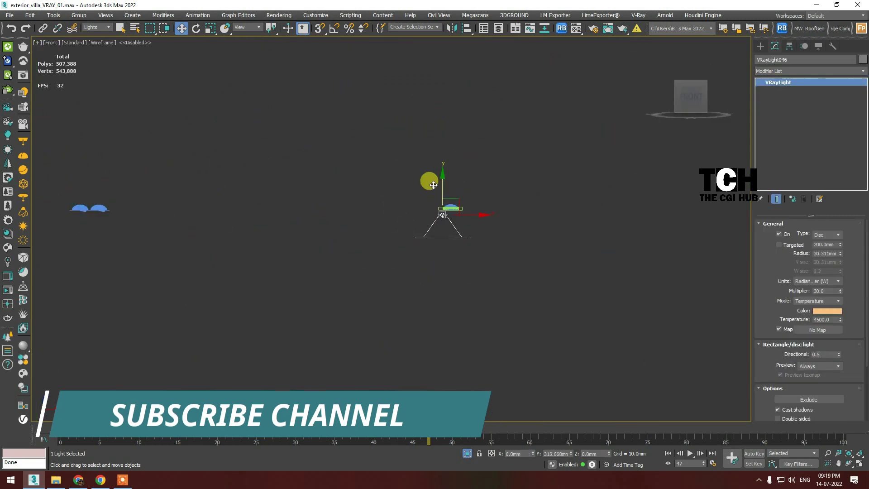
{"action": "scroll", "coordinate": [408, 219], "scroll_direction": "up", "scroll_amount": 5}
{"action": "key", "text": "t"}
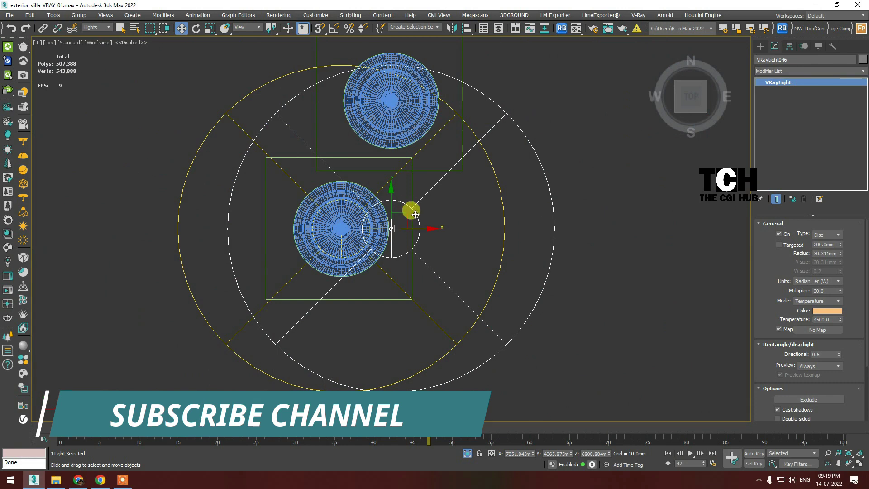
{"action": "scroll", "coordinate": [403, 147], "scroll_direction": "up", "scroll_amount": 5}
{"action": "scroll", "coordinate": [494, 233], "scroll_direction": "down", "scroll_amount": 5}
{"action": "left_click", "coordinate": [539, 238]}
{"action": "scroll", "coordinate": [507, 243], "scroll_direction": "up", "scroll_amount": 5}
{"action": "scroll", "coordinate": [372, 226], "scroll_direction": "up", "scroll_amount": 3}
{"action": "scroll", "coordinate": [371, 226], "scroll_direction": "down", "scroll_amount": 3}
{"action": "scroll", "coordinate": [382, 227], "scroll_direction": "down", "scroll_amount": 2}
{"action": "left_click", "coordinate": [583, 231]}
{"action": "scroll", "coordinate": [610, 205], "scroll_direction": "up", "scroll_amount": 3}
{"action": "scroll", "coordinate": [557, 242], "scroll_direction": "up", "scroll_amount": 3}
{"action": "scroll", "coordinate": [427, 246], "scroll_direction": "down", "scroll_amount": 2}
{"action": "scroll", "coordinate": [564, 262], "scroll_direction": "down", "scroll_amount": 4}
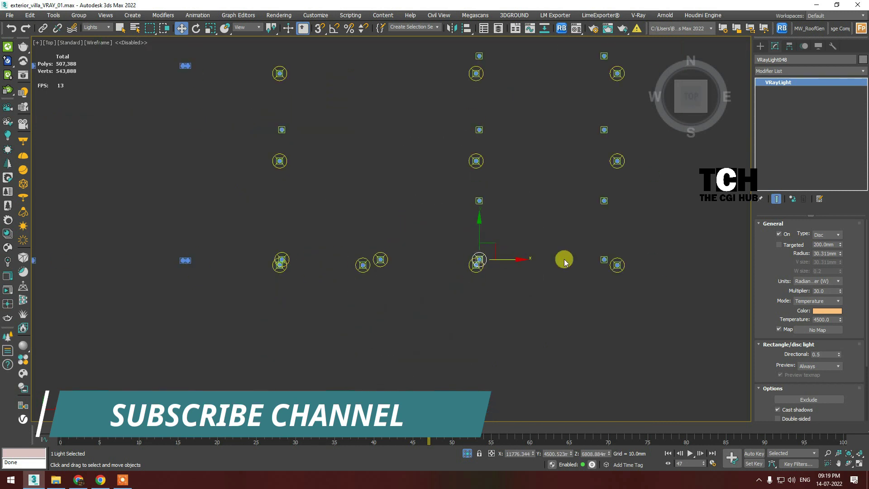
{"action": "scroll", "coordinate": [635, 265], "scroll_direction": "up", "scroll_amount": 5}
{"action": "scroll", "coordinate": [510, 262], "scroll_direction": "up", "scroll_amount": 2}
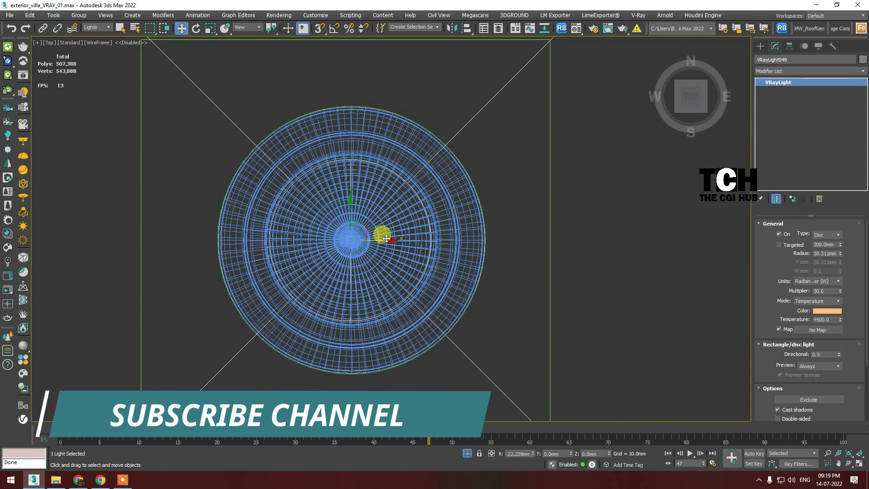
{"action": "scroll", "coordinate": [380, 232], "scroll_direction": "down", "scroll_amount": 3}
{"action": "scroll", "coordinate": [296, 246], "scroll_direction": "down", "scroll_amount": 3}
{"action": "scroll", "coordinate": [398, 261], "scroll_direction": "up", "scroll_amount": 2}
Clone four disc lights upward as instances into two new rows of ceiling fixtures
{"action": "left_click_drag", "start_coordinate": [407, 261], "coordinate": [190, 273]}
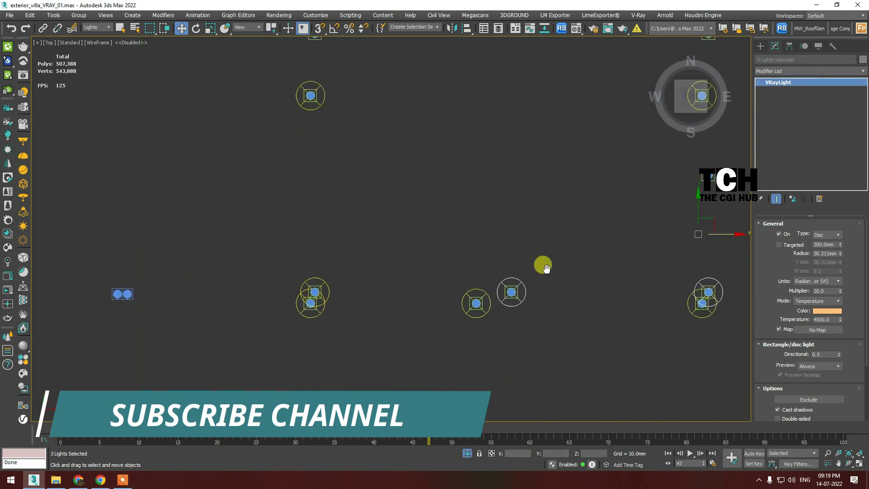
{"action": "scroll", "coordinate": [544, 263], "scroll_direction": "down", "scroll_amount": 2}
{"action": "left_click_drag", "start_coordinate": [390, 160], "coordinate": [389, 111], "text": "shift"}
{"action": "left_click", "coordinate": [431, 275]}
{"action": "left_click_drag", "start_coordinate": [390, 142], "coordinate": [390, 102], "text": "shift"}
{"action": "left_click", "coordinate": [435, 276]}
{"action": "mouse_move", "coordinate": [394, 161]}
{"action": "left_mouse_down", "text": "shift"}
{"action": "mouse_move", "coordinate": [393, 136]}
{"action": "mouse_move", "coordinate": [330, 140]}
{"action": "left_mouse_up", "text": "shift"}
{"action": "left_click", "coordinate": [431, 286]}
{"action": "key", "text": "z"}
{"action": "key", "text": "Delete"}
Pan across the grid of cloned ceiling downlights to review the new rows
{"action": "scroll", "coordinate": [412, 213], "scroll_direction": "down", "scroll_amount": 3}
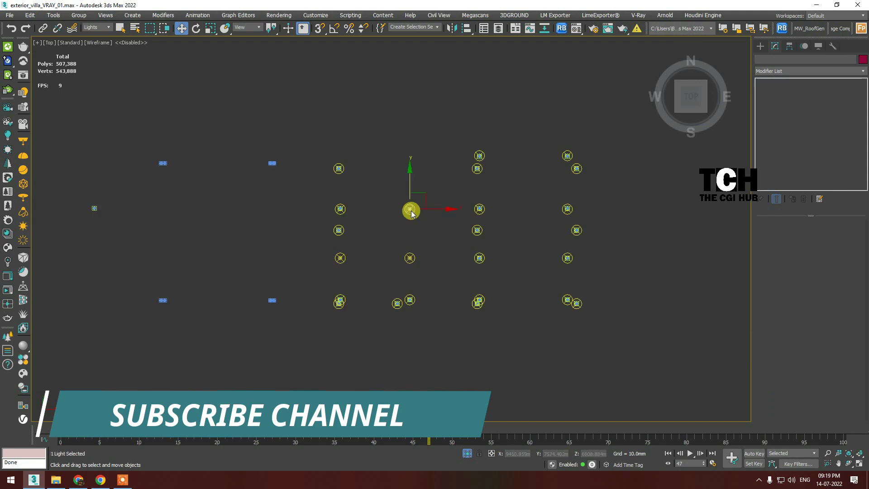
{"action": "scroll", "coordinate": [399, 217], "scroll_direction": "up", "scroll_amount": 5}
{"action": "scroll", "coordinate": [519, 238], "scroll_direction": "down", "scroll_amount": 3}
{"action": "middle_click_drag", "start_coordinate": [520, 239], "coordinate": [349, 256]}
{"action": "scroll", "coordinate": [327, 189], "scroll_direction": "up", "scroll_amount": 6}
{"action": "scroll", "coordinate": [592, 195], "scroll_direction": "down", "scroll_amount": 5}
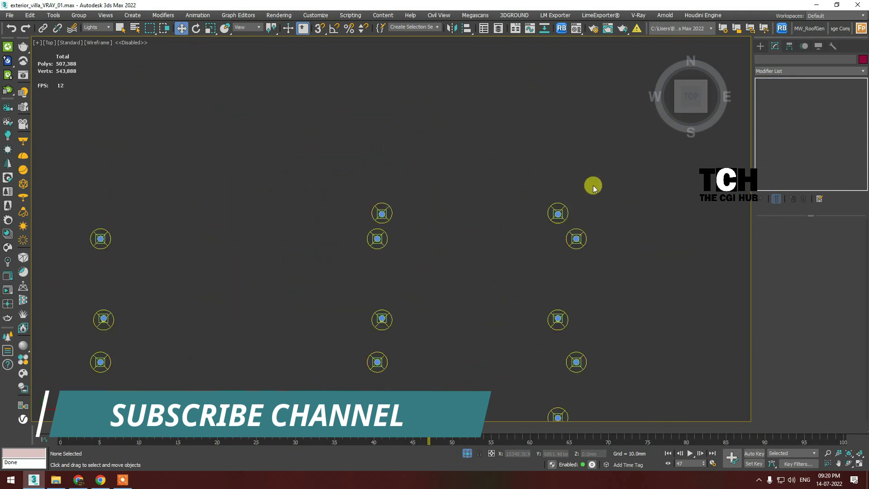
{"action": "key", "text": "ctrl+z"}
{"action": "key", "text": "z"}
{"action": "scroll", "coordinate": [402, 222], "scroll_direction": "down", "scroll_amount": 5}
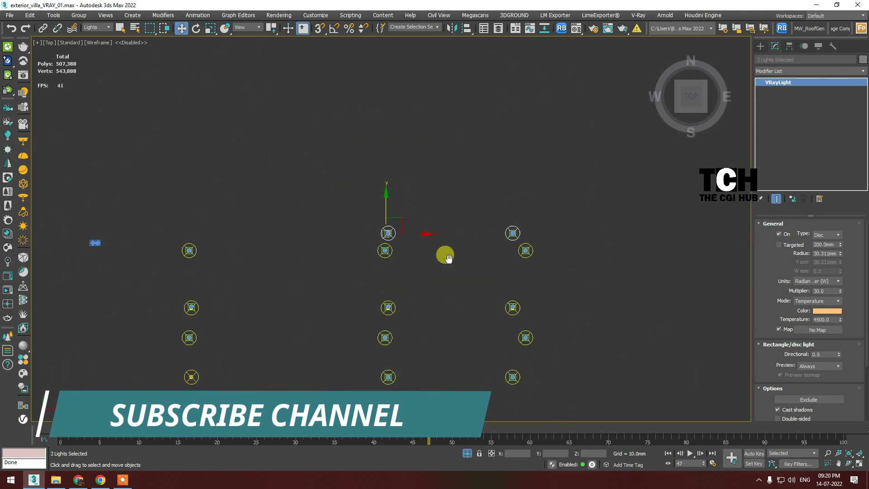
Select a single disc light and orbit the view to check its placement
{"action": "left_click", "coordinate": [390, 283], "text": "ctrl"}
{"action": "key", "text": "z"}
{"action": "scroll", "coordinate": [393, 225], "scroll_direction": "down", "scroll_amount": 5}
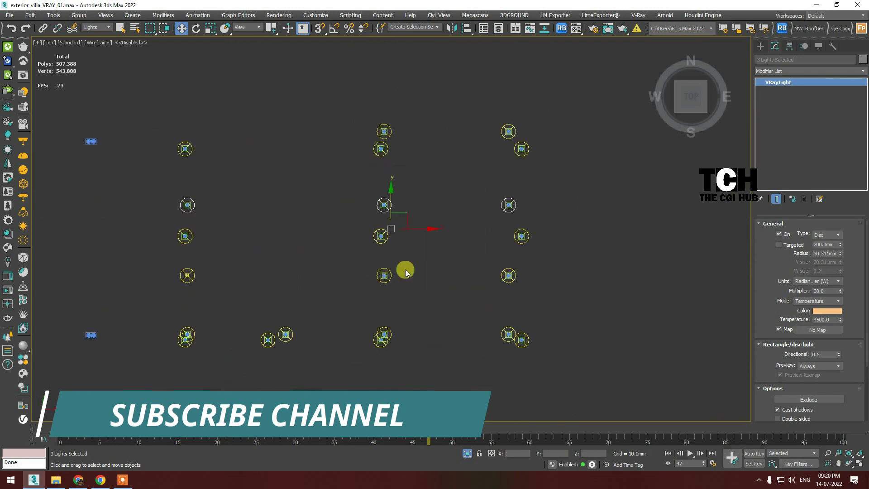
{"action": "left_click_drag", "start_coordinate": [322, 267], "coordinate": [476, 283]}
{"action": "scroll", "coordinate": [466, 291], "scroll_direction": "up", "scroll_amount": 5}
{"action": "scroll", "coordinate": [394, 196], "scroll_direction": "up", "scroll_amount": 2}
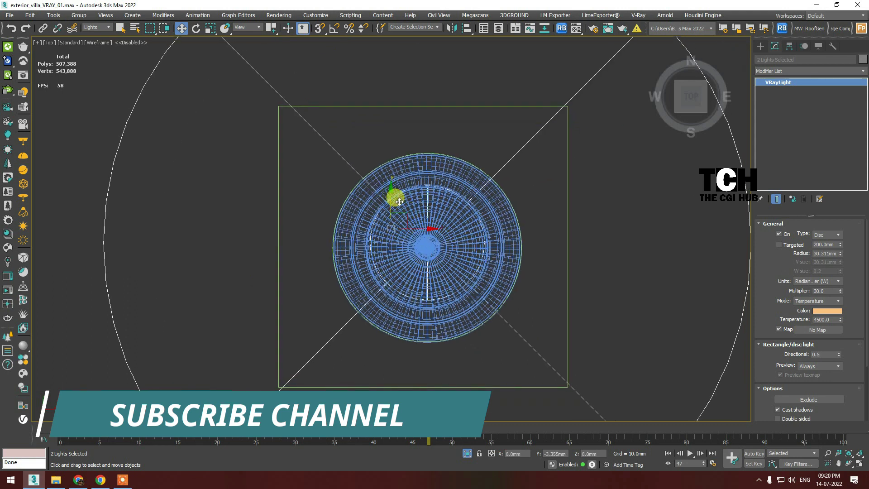
{"action": "scroll", "coordinate": [411, 257], "scroll_direction": "up", "scroll_amount": 3}
{"action": "scroll", "coordinate": [412, 257], "scroll_direction": "down", "scroll_amount": 3}
{"action": "scroll", "coordinate": [391, 191], "scroll_direction": "down", "scroll_amount": 5}
{"action": "left_click", "coordinate": [420, 243]}
{"action": "middle_click_drag", "start_coordinate": [420, 242], "coordinate": [425, 167], "text": "alt"}
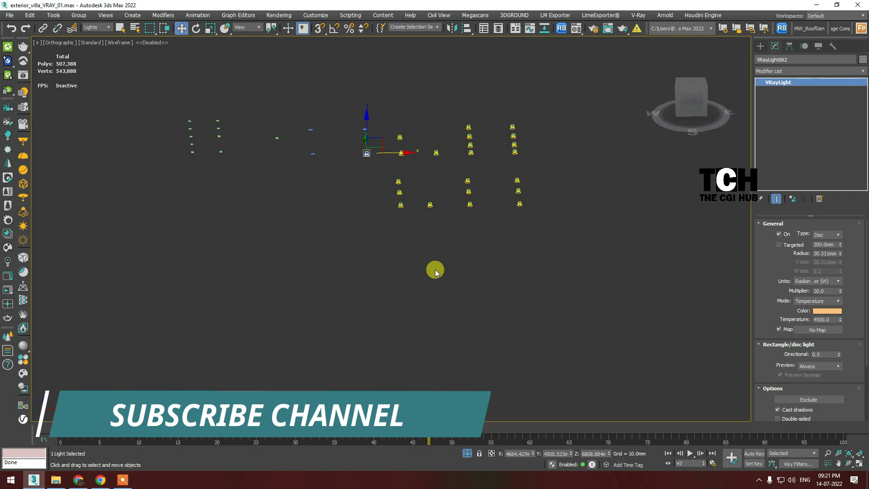
Clone the disc light leftward as an instance into the next ceiling fixture
{"action": "key", "text": "f"}
{"action": "key", "text": "z"}
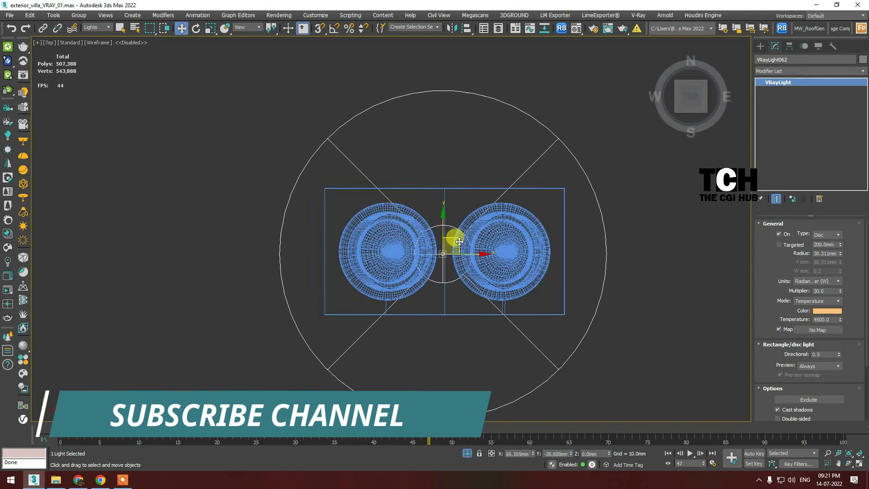
{"action": "scroll", "coordinate": [411, 204], "scroll_direction": "up", "scroll_amount": 3}
{"action": "key", "text": "t"}
{"action": "left_click_drag", "start_coordinate": [444, 297], "coordinate": [287, 297], "text": "shift"}
{"action": "left_click", "coordinate": [437, 276]}
Select the single disc light VRayLight066 in Top view
{"action": "scroll", "coordinate": [286, 297], "scroll_direction": "up", "scroll_amount": 2}
{"action": "scroll", "coordinate": [317, 305], "scroll_direction": "up", "scroll_amount": 4}
{"action": "scroll", "coordinate": [452, 301], "scroll_direction": "down", "scroll_amount": 4}
{"action": "left_click", "coordinate": [531, 311], "text": "ctrl"}
{"action": "scroll", "coordinate": [479, 300], "scroll_direction": "down", "scroll_amount": 4}
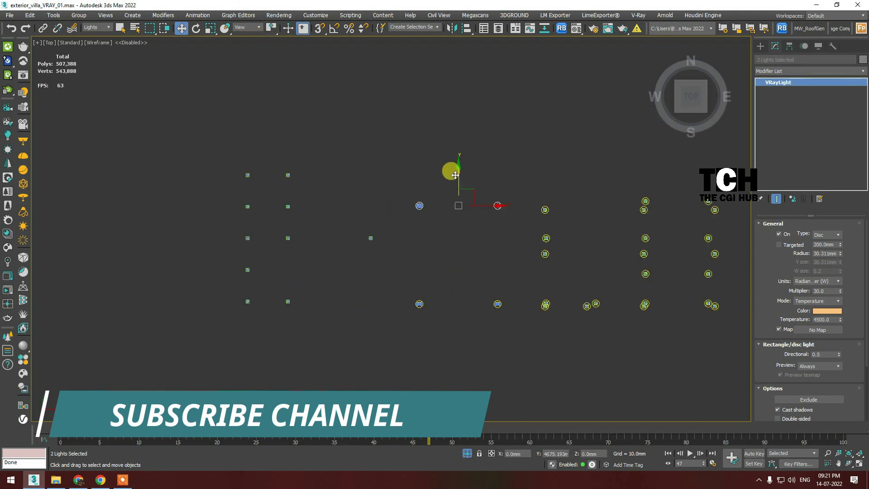
{"action": "scroll", "coordinate": [455, 175], "scroll_direction": "up", "scroll_amount": 5}
{"action": "scroll", "coordinate": [452, 210], "scroll_direction": "down", "scroll_amount": 2}
{"action": "scroll", "coordinate": [398, 190], "scroll_direction": "down", "scroll_amount": 2}
{"action": "left_click", "coordinate": [354, 259]}
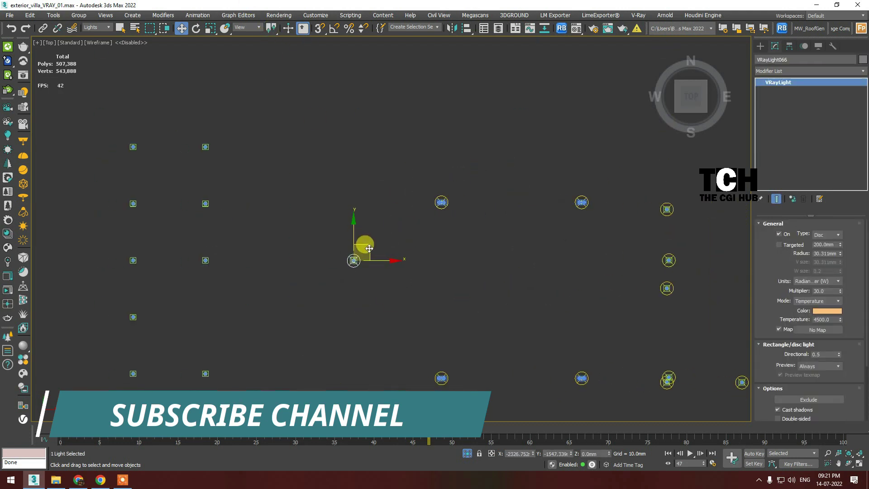
Check VRayLight066's height from the front and clone it into the neighbouring fixture
{"action": "key", "text": "f"}
{"action": "key", "text": "t"}
{"action": "key", "text": "f"}
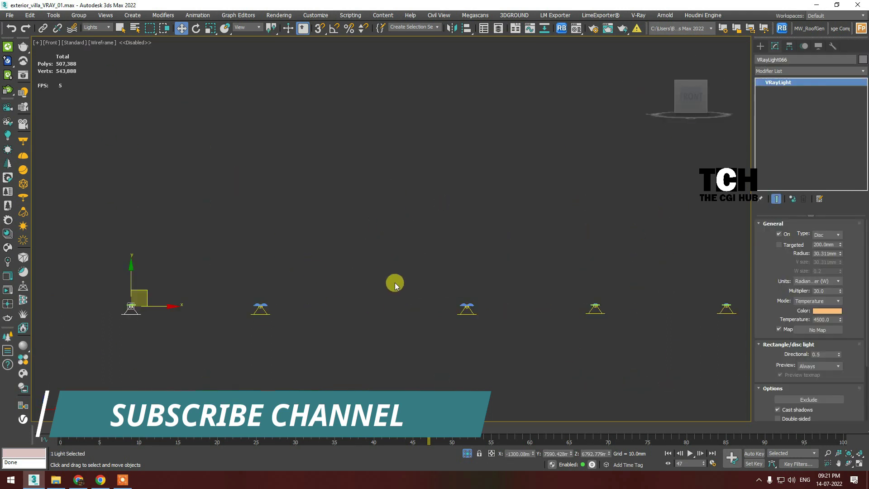
{"action": "key", "text": "t"}
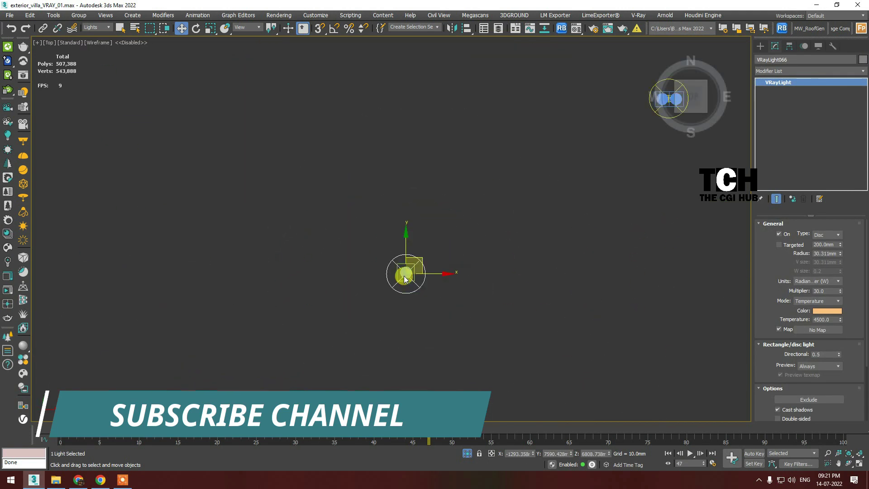
{"action": "mouse_move", "coordinate": [357, 281]}
{"action": "left_mouse_down", "text": "shift"}
{"action": "mouse_move", "coordinate": [435, 278]}
{"action": "mouse_move", "coordinate": [397, 171]}
{"action": "left_mouse_up", "text": "shift"}
{"action": "left_click", "coordinate": [436, 278]}
Create instance VRayLight068 and clone it upward into the next fixture
{"action": "key", "text": "f"}
{"action": "key", "text": "t"}
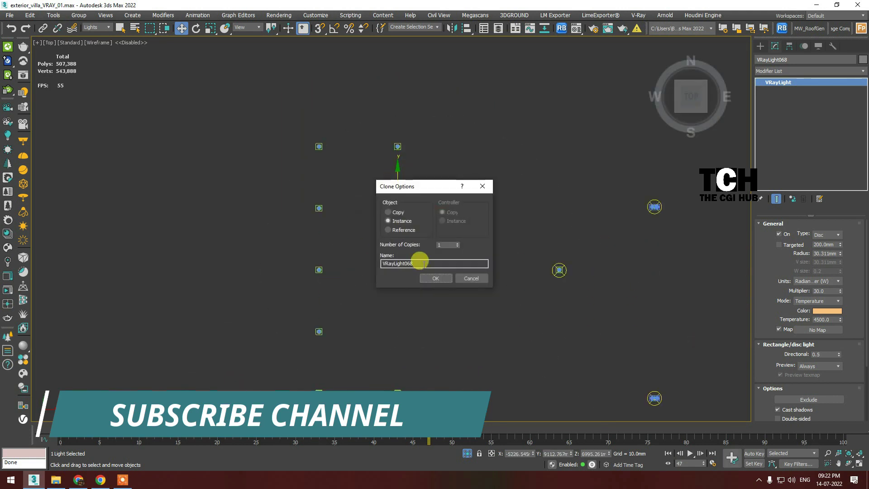
{"action": "left_click", "coordinate": [436, 277]}
{"action": "key", "text": "z"}
{"action": "scroll", "coordinate": [409, 236], "scroll_direction": "down", "scroll_amount": 3}
{"action": "scroll", "coordinate": [400, 259], "scroll_direction": "down", "scroll_amount": 3}
{"action": "scroll", "coordinate": [403, 260], "scroll_direction": "down", "scroll_amount": 2}
{"action": "left_click_drag", "start_coordinate": [403, 261], "coordinate": [403, 164], "text": "shift"}
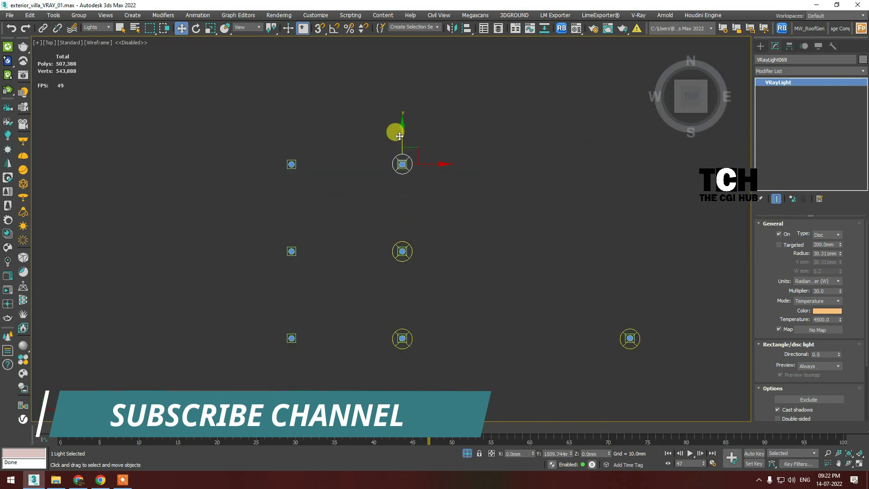
{"action": "left_click", "coordinate": [435, 278]}
Clone another disc light instance into an empty fixture, extending the lights to VRayLight075
{"action": "key", "text": "z"}
{"action": "scroll", "coordinate": [421, 226], "scroll_direction": "down", "scroll_amount": 5}
{"action": "scroll", "coordinate": [421, 226], "scroll_direction": "down", "scroll_amount": 2}
{"action": "left_click_drag", "start_coordinate": [459, 103], "coordinate": [398, 299]}
{"action": "scroll", "coordinate": [417, 262], "scroll_direction": "up", "scroll_amount": 3}
{"action": "scroll", "coordinate": [408, 229], "scroll_direction": "up", "scroll_amount": 5}
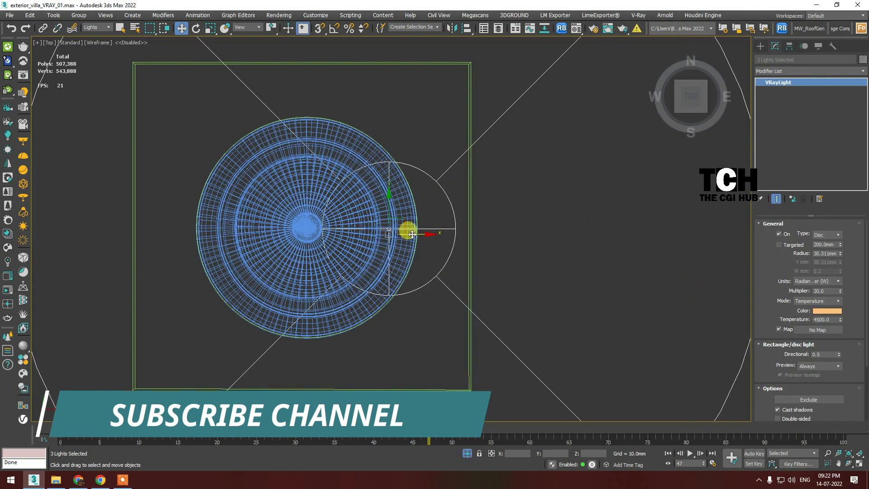
{"action": "scroll", "coordinate": [330, 230], "scroll_direction": "down", "scroll_amount": 8}
{"action": "left_click_drag", "start_coordinate": [426, 245], "coordinate": [415, 291], "text": "shift"}
{"action": "key", "text": "Return"}
{"action": "key", "text": "z"}
{"action": "scroll", "coordinate": [437, 261], "scroll_direction": "down", "scroll_amount": 6}
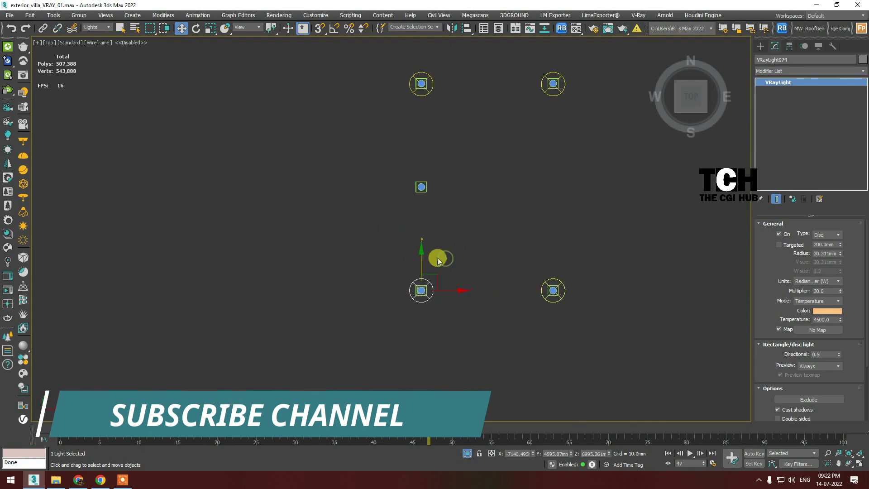
Test-render the VRayCam001 dusk pool view in the V-Ray Frame Buffer
{"action": "key", "text": "z"}
{"action": "key", "text": "c"}
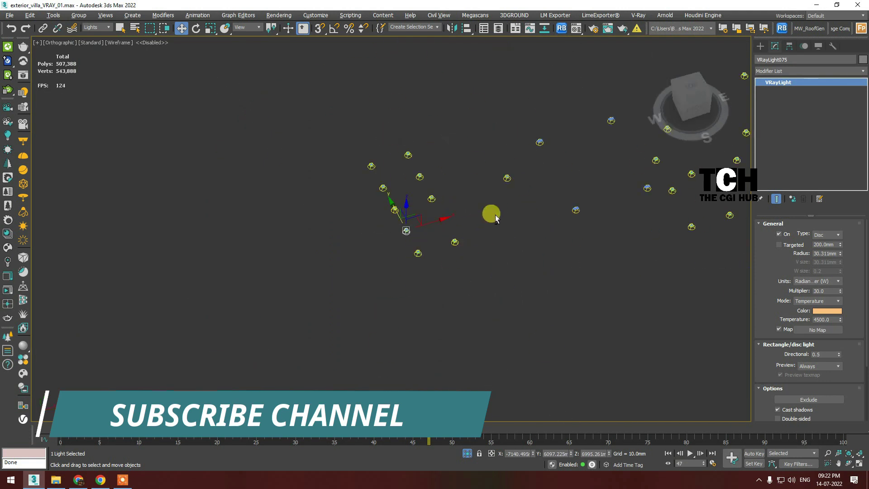
{"action": "key", "text": "shift+q"}
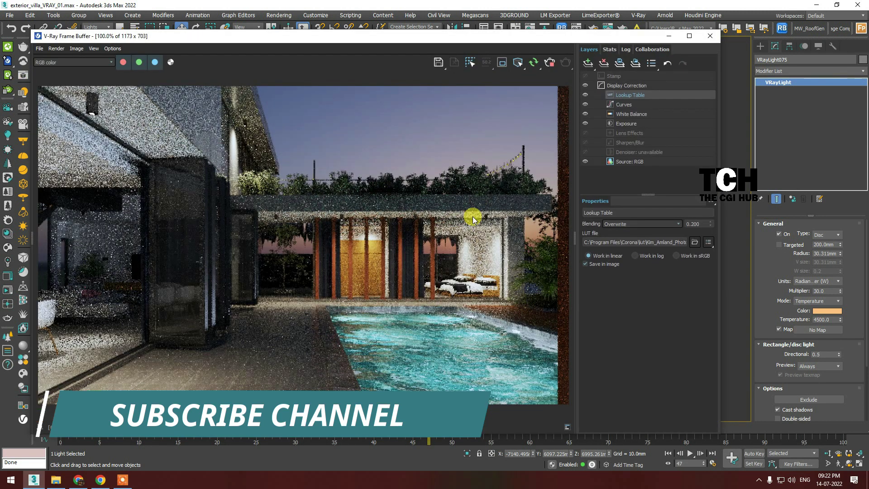
{"action": "left_click_drag", "start_coordinate": [330, 41], "coordinate": [370, 45]}
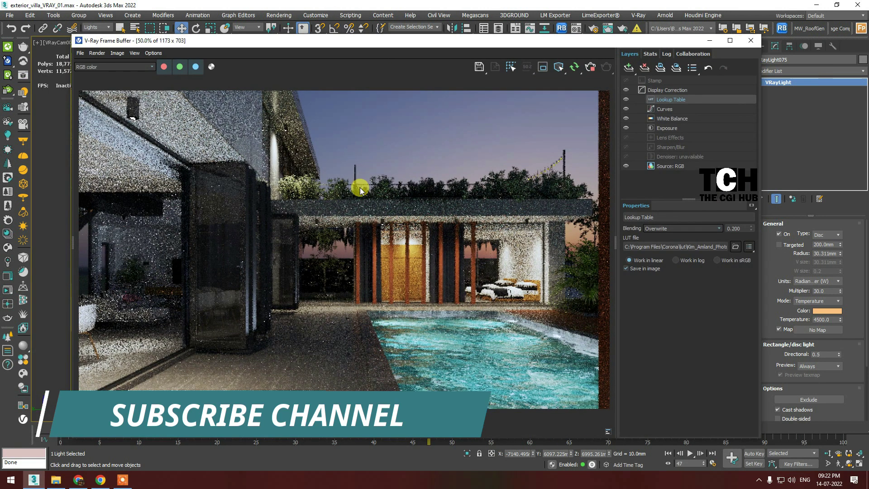
{"action": "scroll", "coordinate": [135, 249], "scroll_direction": "up", "scroll_amount": 5}
{"action": "scroll", "coordinate": [148, 252], "scroll_direction": "down", "scroll_amount": 4}
{"action": "scroll", "coordinate": [175, 267], "scroll_direction": "down", "scroll_amount": 2}
{"action": "scroll", "coordinate": [256, 262], "scroll_direction": "up", "scroll_amount": 2}
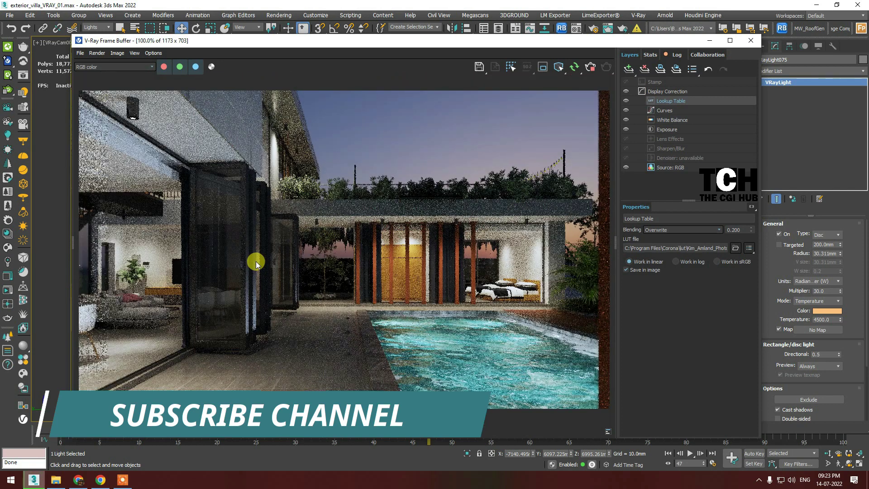
{"action": "scroll", "coordinate": [256, 262], "scroll_direction": "down", "scroll_amount": 2}
{"action": "left_click", "coordinate": [751, 41]}
Duplicate VRayCam001 and its target as the new camera VRayCam002
{"action": "scroll", "coordinate": [400, 251], "scroll_direction": "down", "scroll_amount": 8}
{"action": "scroll", "coordinate": [446, 161], "scroll_direction": "up", "scroll_amount": 1}
{"action": "scroll", "coordinate": [446, 160], "scroll_direction": "up", "scroll_amount": 3}
{"action": "left_click", "coordinate": [446, 162]}
{"action": "mouse_move", "coordinate": [446, 161]}
{"action": "left_mouse_down", "text": "shift"}
{"action": "mouse_move", "coordinate": [532, 314]}
{"action": "mouse_move", "coordinate": [500, 162]}
{"action": "left_mouse_up", "text": "shift"}
{"action": "left_click", "coordinate": [455, 284]}
{"action": "left_click", "coordinate": [537, 314]}
From VRayCam002, hide the closed umbrella, save the scene and start a production render
{"action": "key", "text": "c"}
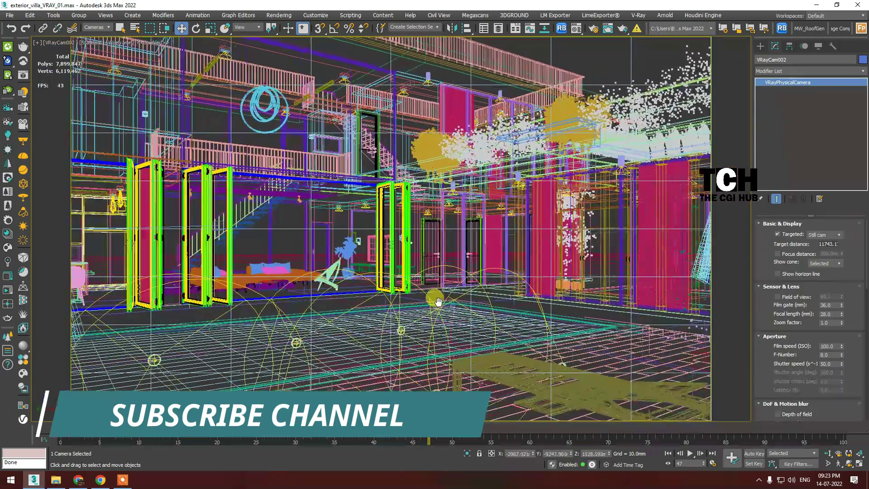
{"action": "left_click", "coordinate": [96, 27]}
{"action": "right_click", "coordinate": [192, 149]}
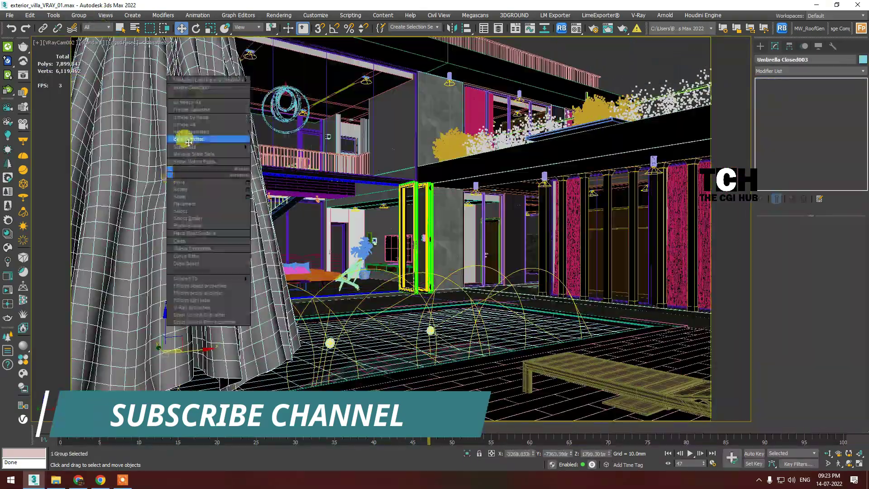
{"action": "left_click", "coordinate": [213, 141]}
{"action": "key", "text": "ctrl+s"}
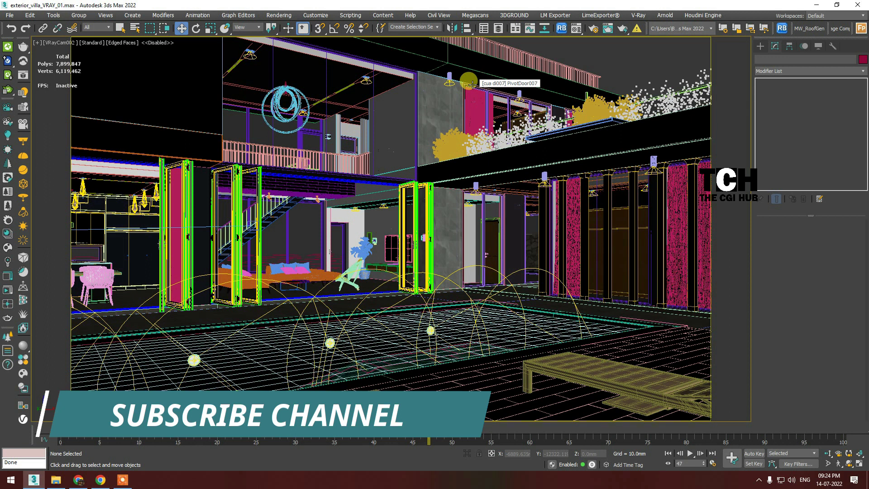
{"action": "left_click", "coordinate": [623, 28]}
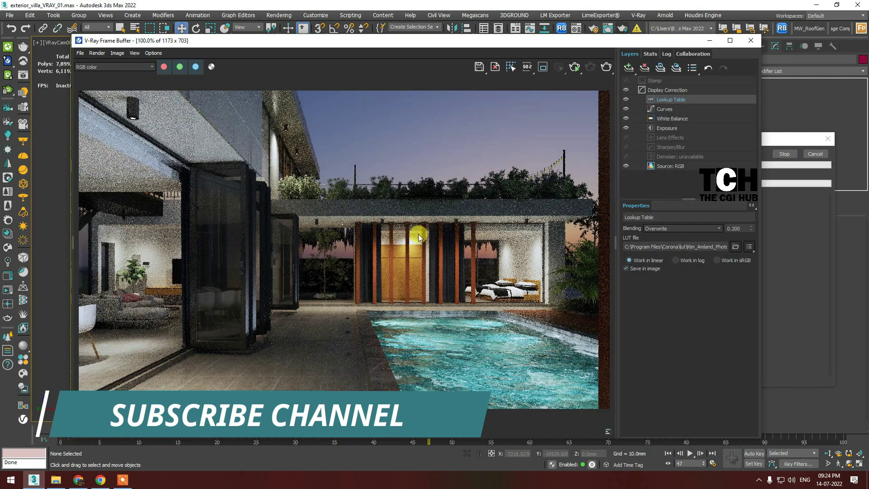
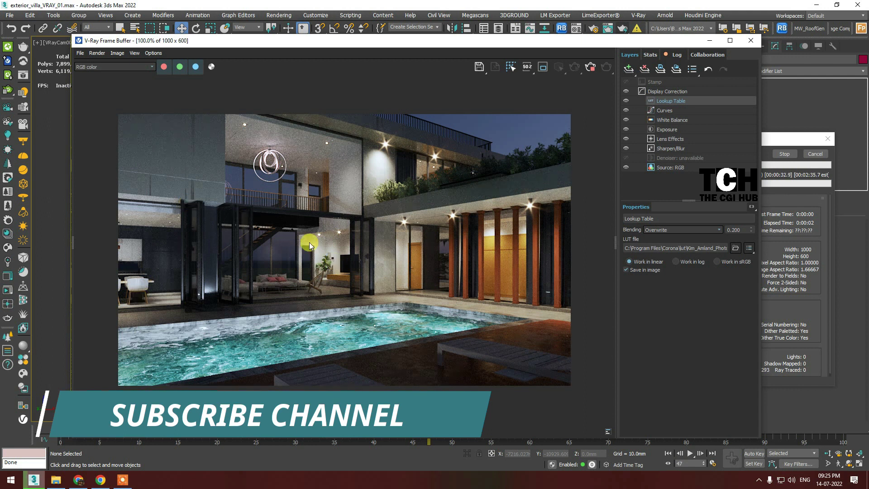
Look over the Lens Effects layer settings, then bring up the Lookup Table layer
{"action": "scroll", "coordinate": [349, 177], "scroll_direction": "up", "scroll_amount": 1}
{"action": "scroll", "coordinate": [349, 178], "scroll_direction": "down", "scroll_amount": 1}
{"action": "left_click_drag", "start_coordinate": [507, 40], "coordinate": [492, 32]}
{"action": "left_click", "coordinate": [660, 84]}
{"action": "left_click", "coordinate": [656, 102]}
{"action": "left_click", "coordinate": [657, 131]}
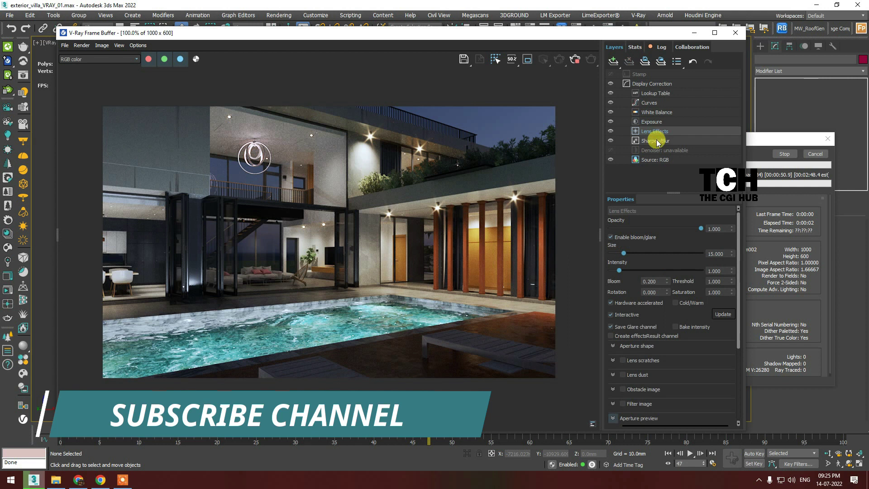
{"action": "left_click", "coordinate": [657, 112]}
{"action": "left_click", "coordinate": [661, 93]}
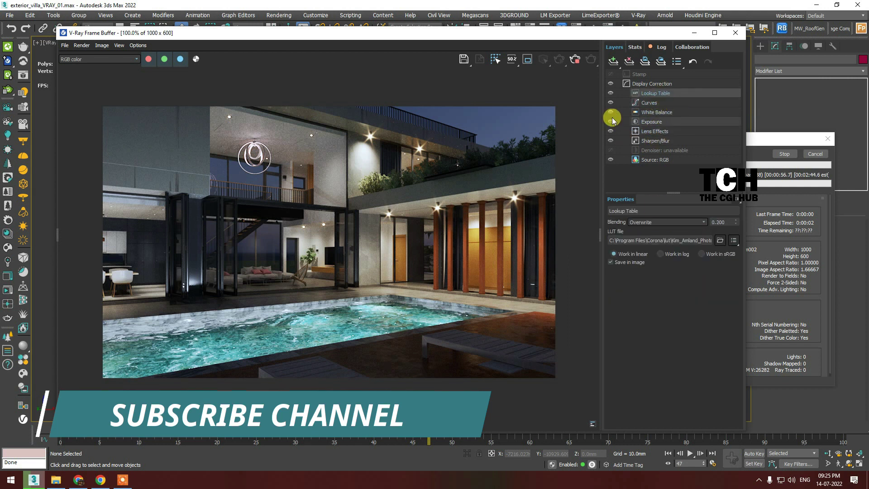
Try Lookup Table blend modes, passing through Multiply and Lighten to Screen
{"action": "left_click", "coordinate": [701, 223]}
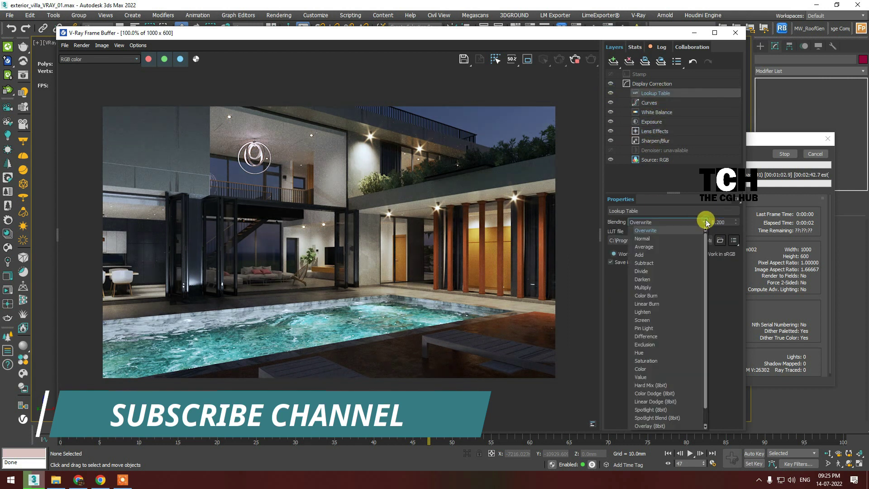
{"action": "left_click", "coordinate": [654, 263]}
{"action": "left_click", "coordinate": [703, 222]}
{"action": "left_click", "coordinate": [654, 238]}
{"action": "left_click", "coordinate": [703, 222]}
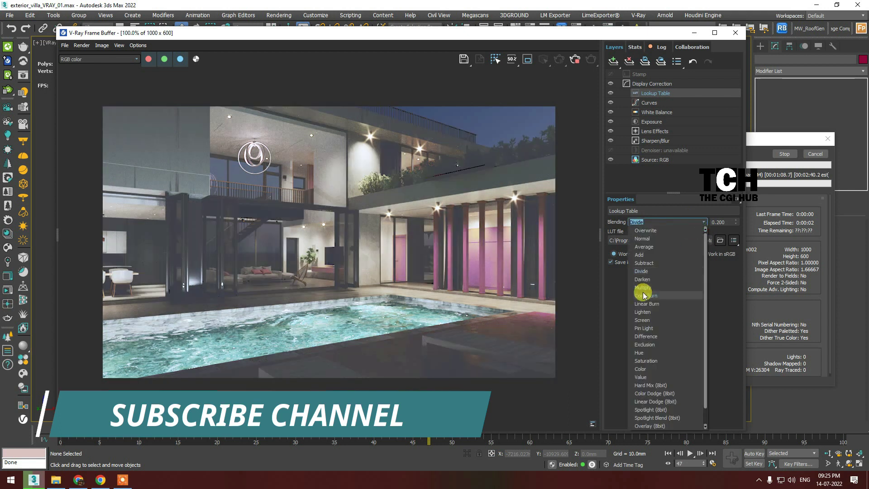
{"action": "left_click", "coordinate": [643, 288]}
{"action": "left_click", "coordinate": [703, 222]}
{"action": "left_click", "coordinate": [658, 311]}
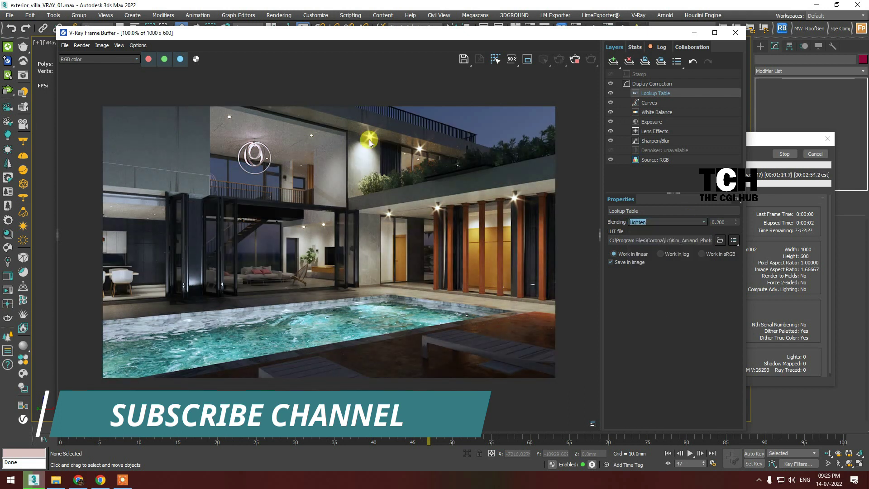
{"action": "left_click", "coordinate": [703, 222]}
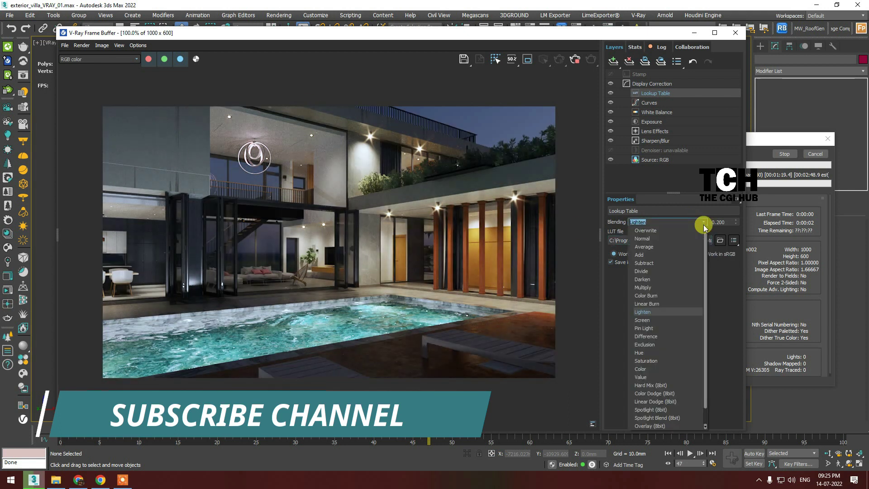
{"action": "left_click", "coordinate": [657, 320]}
Re-enable the Lookup Table layer at 1.000 strength with Overwrite blending
{"action": "left_click", "coordinate": [611, 93]}
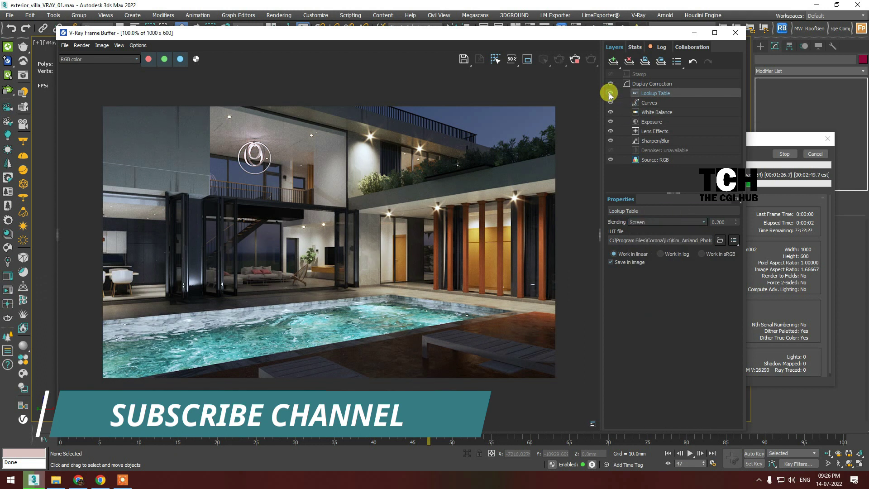
{"action": "type", "text": "1"}
{"action": "key", "text": "Return"}
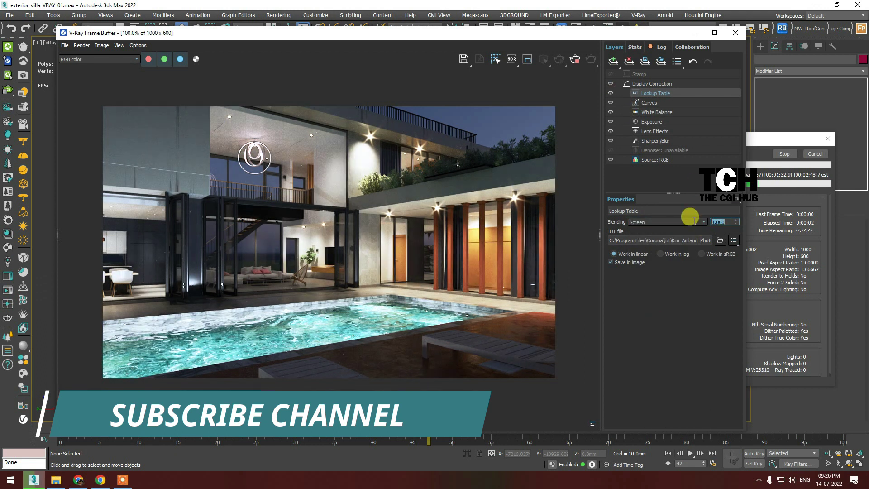
{"action": "left_click", "coordinate": [673, 228]}
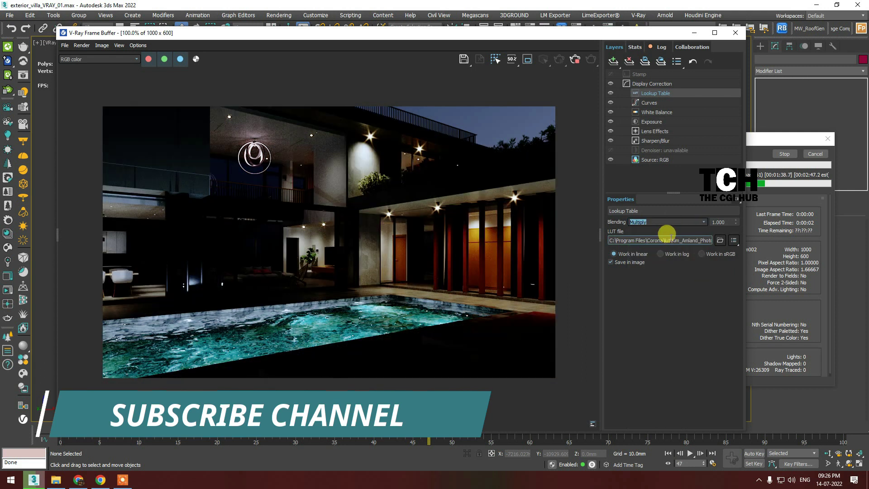
{"action": "left_click", "coordinate": [666, 229]}
{"action": "left_click", "coordinate": [614, 319]}
{"action": "double_click", "coordinate": [614, 95]}
Compare Screen, Lighten and other modes, ending on Linear Dodge (8bit) blending
{"action": "left_click", "coordinate": [668, 221]}
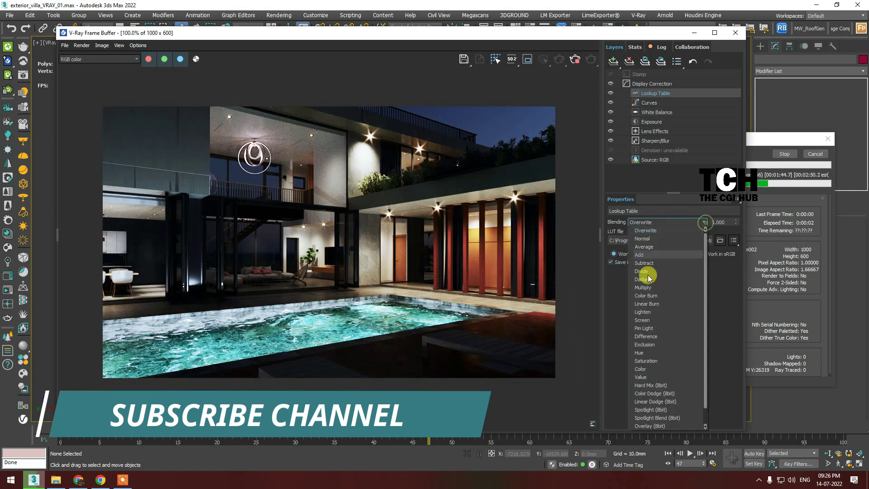
{"action": "left_click", "coordinate": [646, 319]}
{"action": "left_click", "coordinate": [698, 221]}
{"action": "left_click", "coordinate": [642, 312]}
{"action": "left_click", "coordinate": [704, 222]}
{"action": "left_click", "coordinate": [658, 328]}
{"action": "left_click", "coordinate": [704, 221]}
{"action": "left_click", "coordinate": [659, 330]}
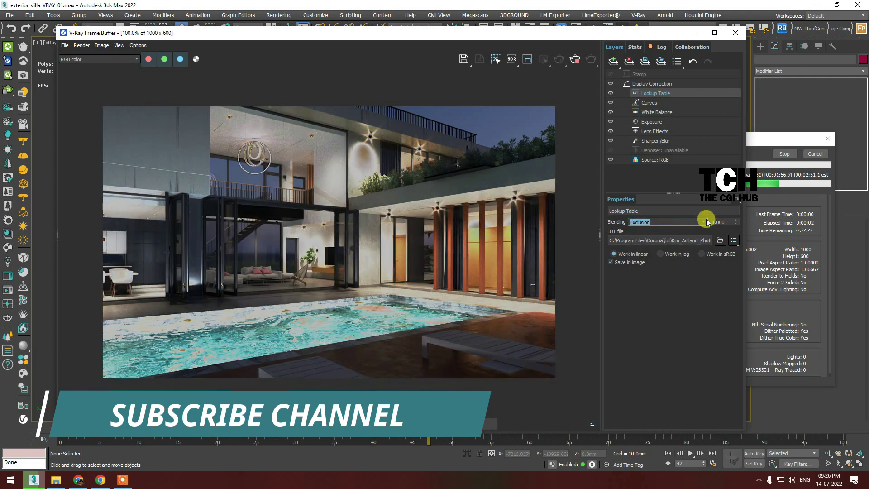
{"action": "left_click", "coordinate": [704, 222]}
{"action": "left_click", "coordinate": [655, 401]}
Try Hard Mix and Subtract blending, then return the Lookup Table to Screen
{"action": "left_click", "coordinate": [703, 221]}
{"action": "left_click", "coordinate": [664, 386]}
{"action": "left_click", "coordinate": [704, 222]}
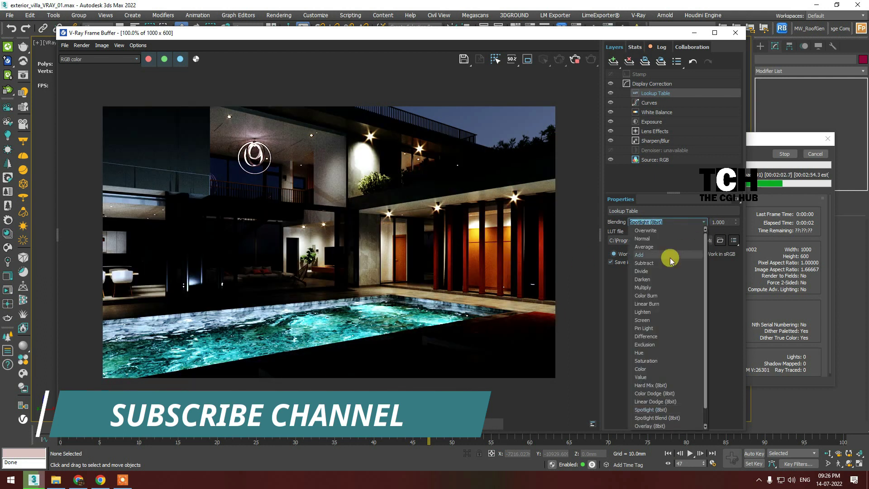
{"action": "left_click", "coordinate": [644, 263]}
{"action": "left_click", "coordinate": [702, 223]}
{"action": "left_click", "coordinate": [649, 320]}
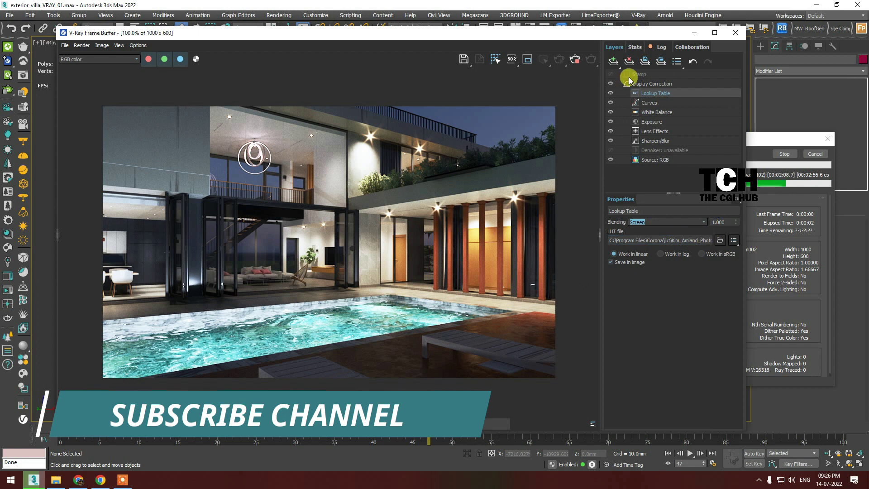
Compare the layer on and off, set Lighten blending, then disable the Lookup Table layer
{"action": "left_click", "coordinate": [610, 93]}
{"action": "left_click", "coordinate": [611, 92]}
{"action": "left_click", "coordinate": [704, 221]}
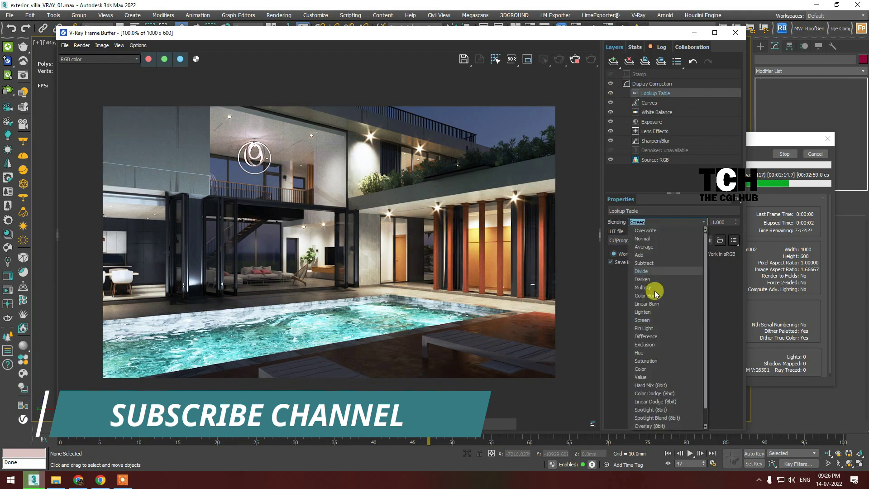
{"action": "left_click", "coordinate": [652, 292]}
{"action": "left_click", "coordinate": [610, 93]}
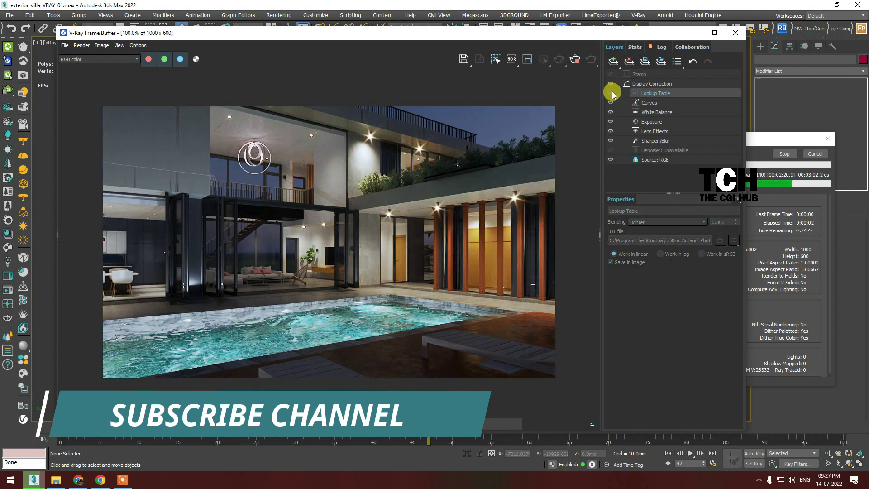
{"action": "left_click", "coordinate": [664, 142]}
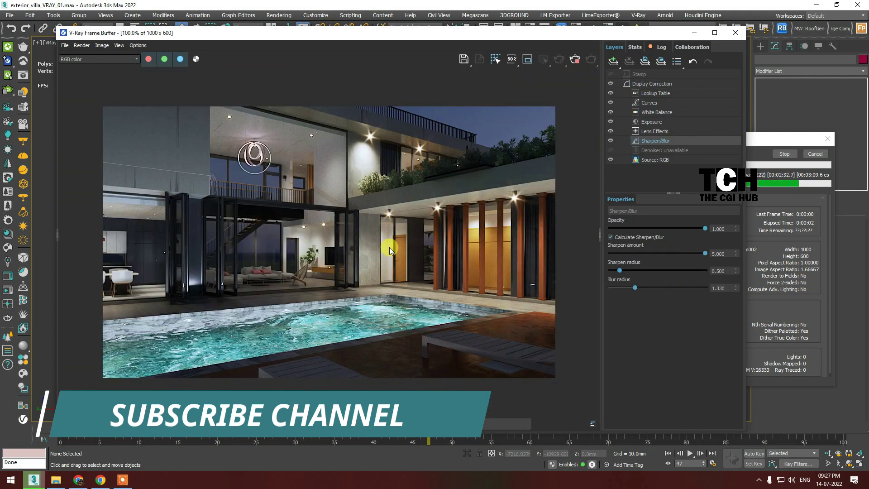
Zoom out the viewport and set the selection filter to Cameras
{"action": "right_click", "coordinate": [470, 234]}
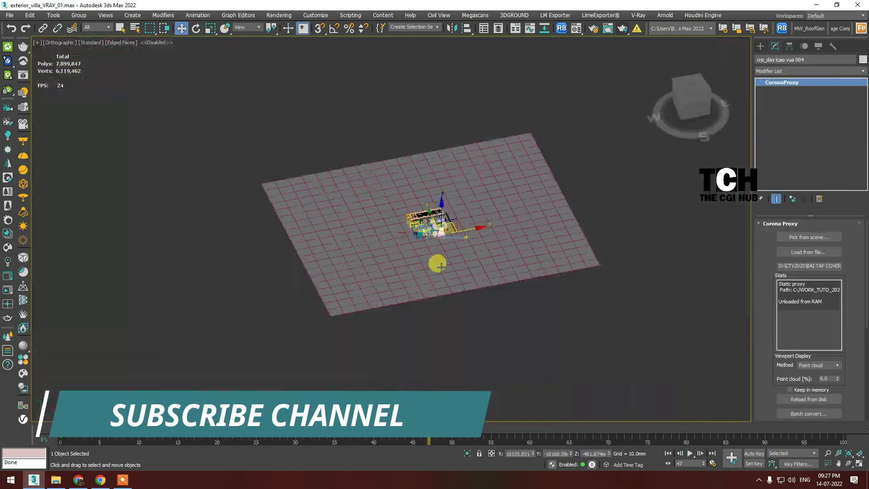
{"action": "scroll", "coordinate": [476, 171], "scroll_direction": "up", "scroll_amount": 3}
{"action": "scroll", "coordinate": [438, 204], "scroll_direction": "up", "scroll_amount": 3}
{"action": "scroll", "coordinate": [438, 203], "scroll_direction": "up", "scroll_amount": 3}
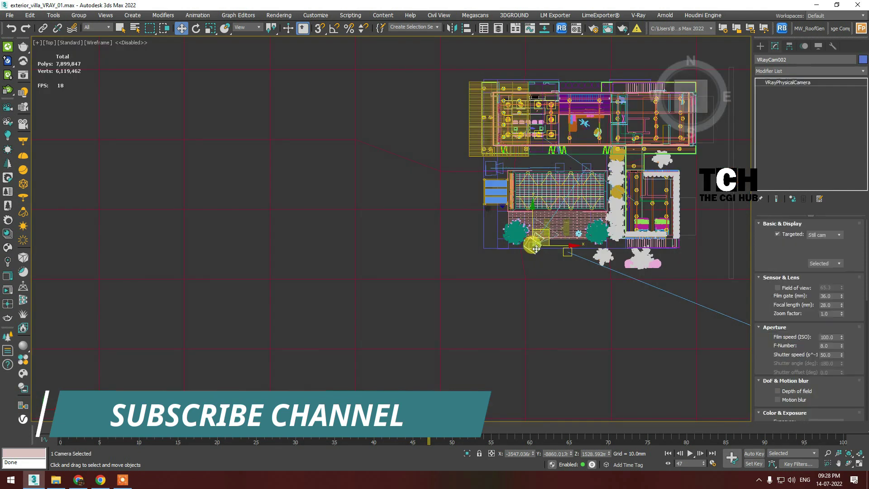
{"action": "left_click", "coordinate": [96, 27]}
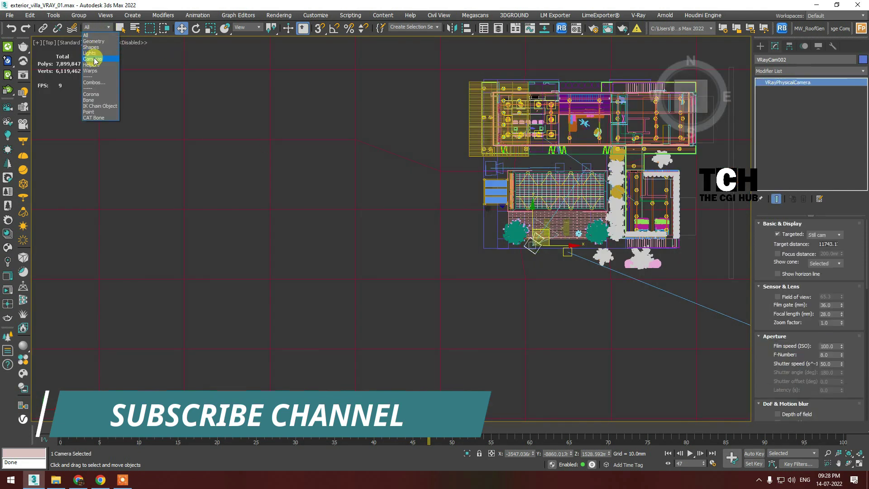
{"action": "left_click", "coordinate": [94, 57]}
Select VRayCam003, switch to its camera view, and render the villa
{"action": "left_click", "coordinate": [565, 196]}
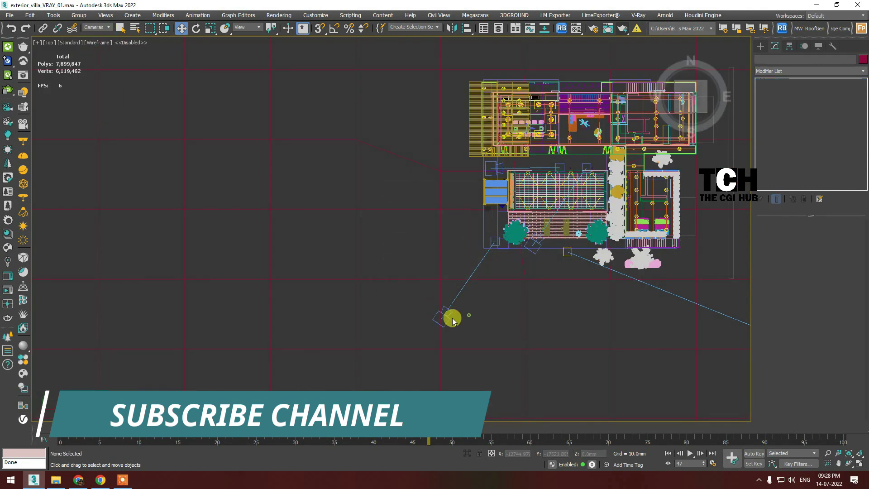
{"action": "left_click", "coordinate": [453, 321]}
{"action": "key", "text": "c"}
{"action": "left_click_drag", "start_coordinate": [484, 180], "coordinate": [467, 163]}
{"action": "right_click", "coordinate": [377, 144]}
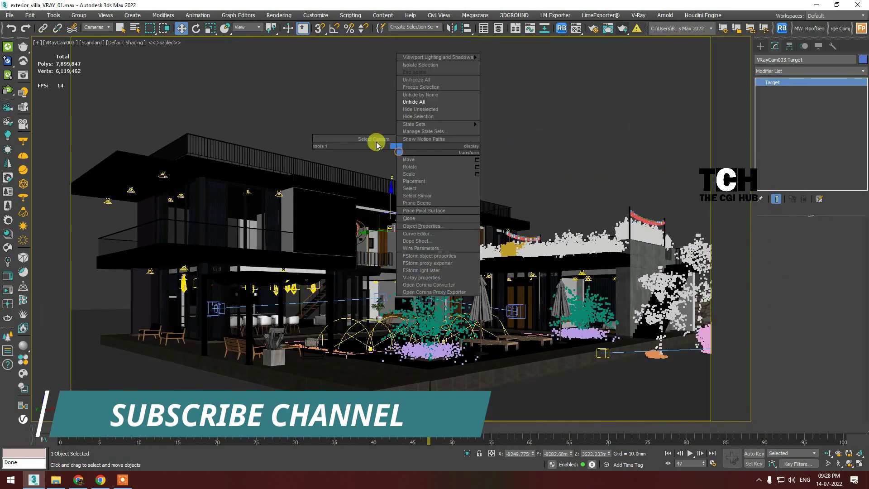
{"action": "left_click", "coordinate": [376, 141]}
{"action": "key", "text": "shift+q"}
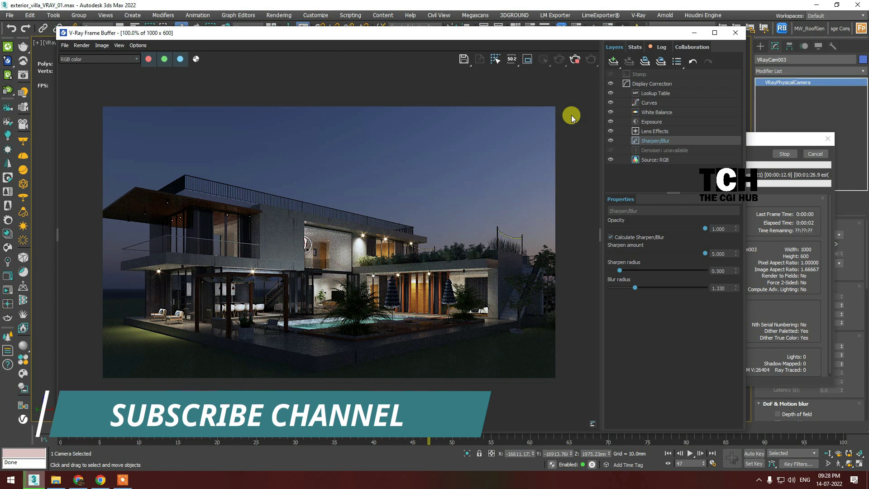
Place a new V-Ray disc light near the pool in the wireframe top view
{"action": "scroll", "coordinate": [307, 367], "scroll_direction": "up", "scroll_amount": 2}
{"action": "scroll", "coordinate": [221, 358], "scroll_direction": "down", "scroll_amount": 2}
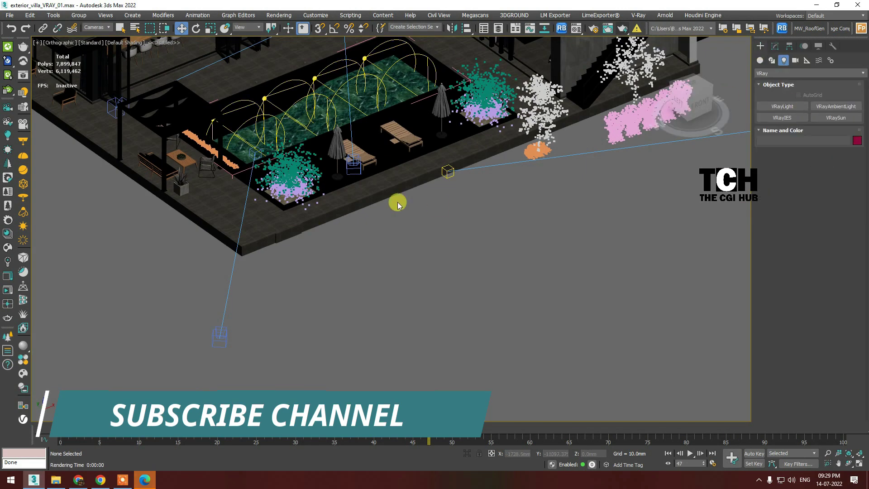
{"action": "scroll", "coordinate": [398, 201], "scroll_direction": "up", "scroll_amount": 5}
{"action": "left_click", "coordinate": [788, 106]}
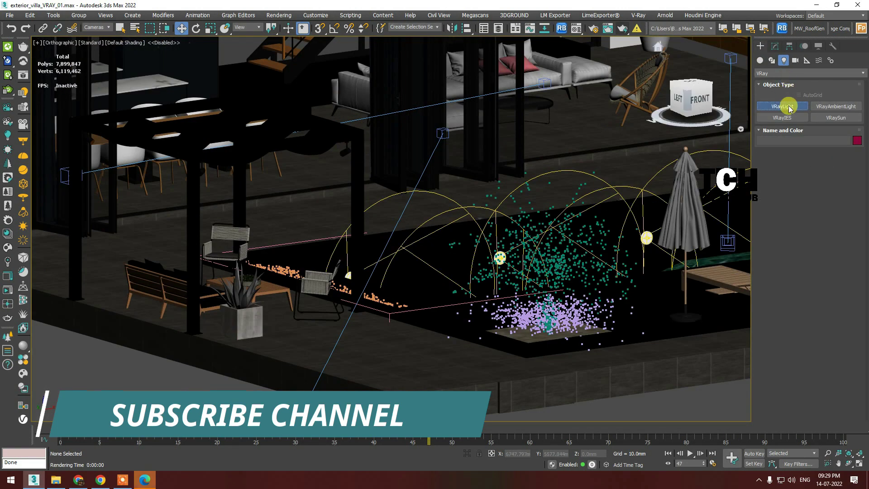
{"action": "scroll", "coordinate": [389, 226], "scroll_direction": "down", "scroll_amount": 5}
{"action": "key", "text": "t"}
{"action": "key", "text": "F3"}
{"action": "scroll", "coordinate": [354, 219], "scroll_direction": "up", "scroll_amount": 8}
{"action": "left_click", "coordinate": [354, 238]}
Orient the new light and raise its target distance to 4884mm
{"action": "key", "text": "e"}
{"action": "key", "text": "l"}
{"action": "scroll", "coordinate": [492, 254], "scroll_direction": "down", "scroll_amount": 5}
{"action": "key", "text": "t"}
{"action": "key", "text": "w"}
{"action": "left_click", "coordinate": [775, 46]}
{"action": "left_click_drag", "start_coordinate": [841, 247], "coordinate": [840, 217]}
{"action": "key", "text": "F3"}
Clone the disc light as instances along the X axis
{"action": "scroll", "coordinate": [471, 270], "scroll_direction": "up", "scroll_amount": 2}
{"action": "scroll", "coordinate": [468, 313], "scroll_direction": "down", "scroll_amount": 2}
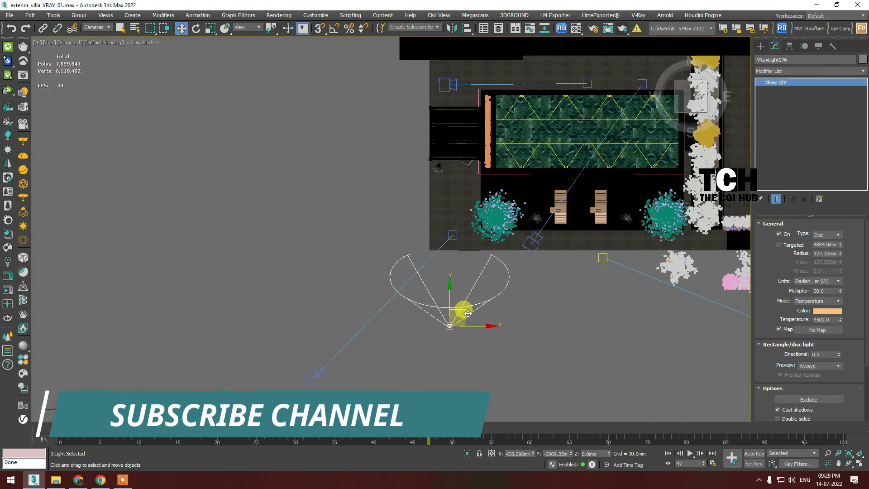
{"action": "left_click_drag", "start_coordinate": [468, 313], "coordinate": [565, 313], "text": "shift"}
{"action": "left_click", "coordinate": [458, 242]}
{"action": "left_click", "coordinate": [458, 243]}
{"action": "left_click", "coordinate": [437, 275]}
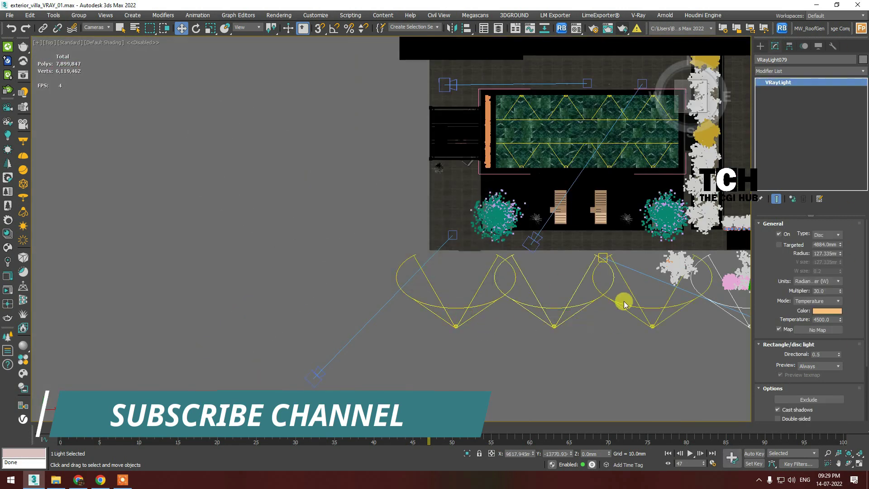
{"action": "key", "text": "F3"}
{"action": "middle_click_drag", "start_coordinate": [623, 303], "coordinate": [546, 331]}
Filter selection to lights and make instanced copies of the four-light row, rotated 90 degrees
{"action": "left_click", "coordinate": [98, 27]}
{"action": "left_click", "coordinate": [93, 59]}
{"action": "left_click", "coordinate": [671, 387]}
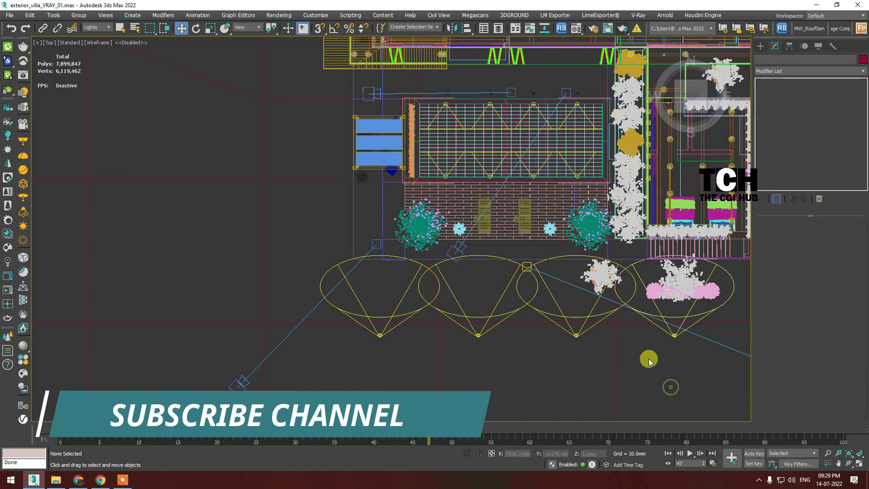
{"action": "left_click_drag", "start_coordinate": [366, 336], "coordinate": [34, 199]}
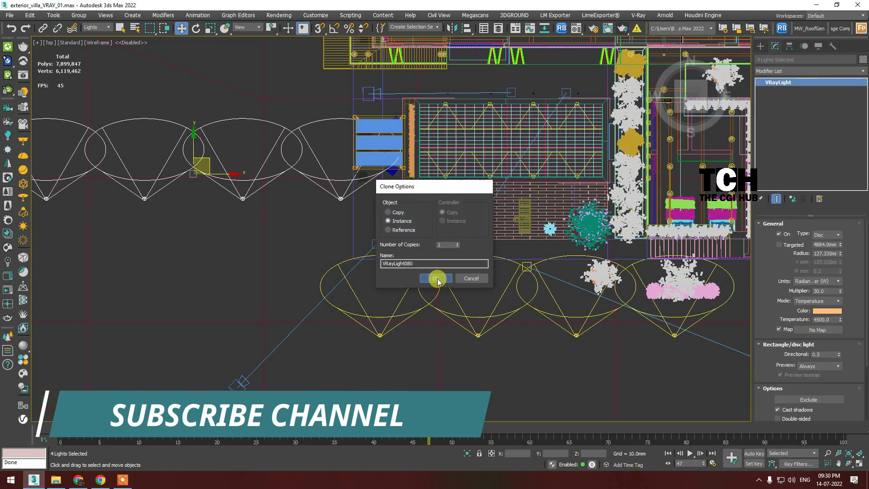
{"action": "left_click", "coordinate": [437, 276]}
{"action": "key", "text": "e"}
{"action": "middle_click_drag", "start_coordinate": [227, 138], "coordinate": [448, 217]}
{"action": "key", "text": "a"}
{"action": "left_click_drag", "start_coordinate": [448, 218], "coordinate": [454, 233]}
{"action": "key", "text": "w"}
Render the shaded VRayCam003 view, dismissing the warning
{"action": "scroll", "coordinate": [442, 239], "scroll_direction": "down", "scroll_amount": 4}
{"action": "key", "text": "c"}
{"action": "double_click", "coordinate": [415, 190]}
{"action": "key", "text": "F3"}
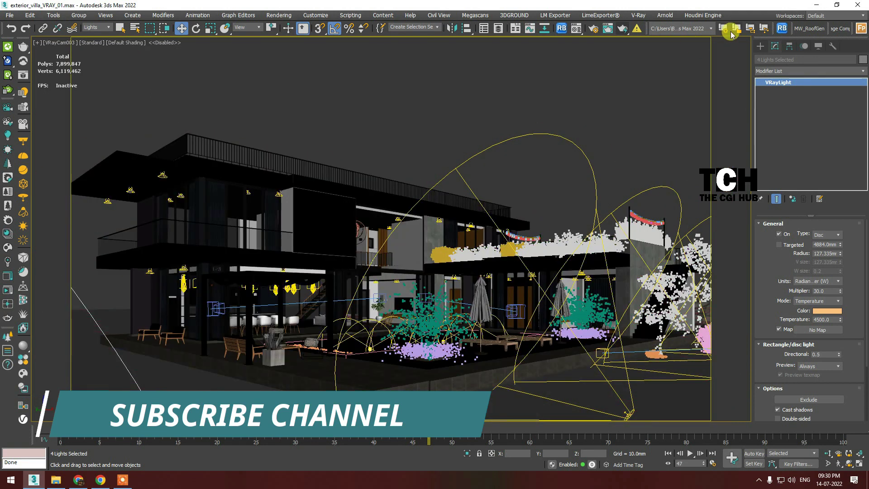
{"action": "left_click", "coordinate": [620, 31]}
{"action": "left_click", "coordinate": [498, 283]}
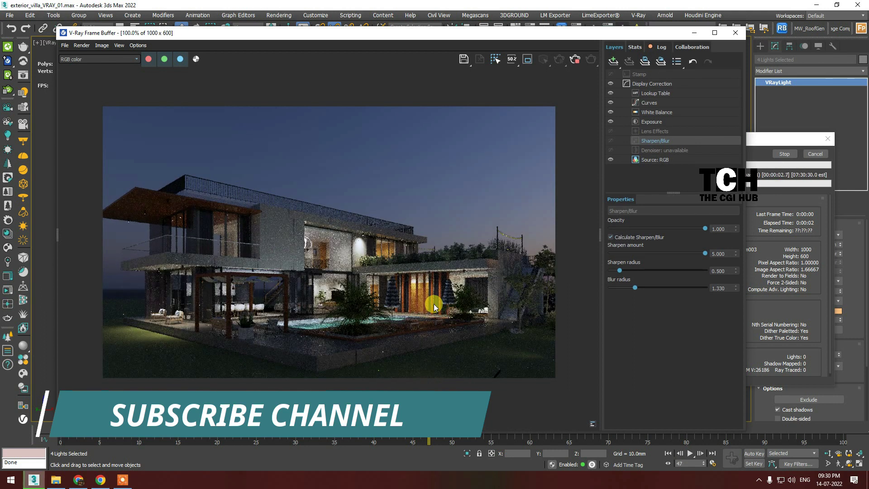
Raise the frame buffer exposure to 2.048 and move the window aside
{"action": "left_click", "coordinate": [652, 121]}
{"action": "left_click_drag", "start_coordinate": [675, 239], "coordinate": [677, 239]}
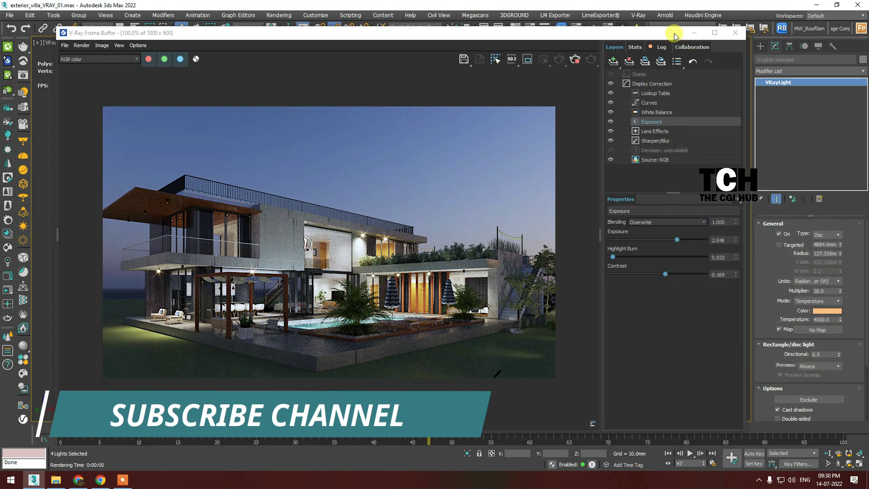
{"action": "left_click_drag", "start_coordinate": [674, 35], "coordinate": [483, 170]}
Select the sun in top view, then start an interactive render through VRayCam003
{"action": "key", "text": "t"}
{"action": "key", "text": "z"}
{"action": "left_click", "coordinate": [429, 274]}
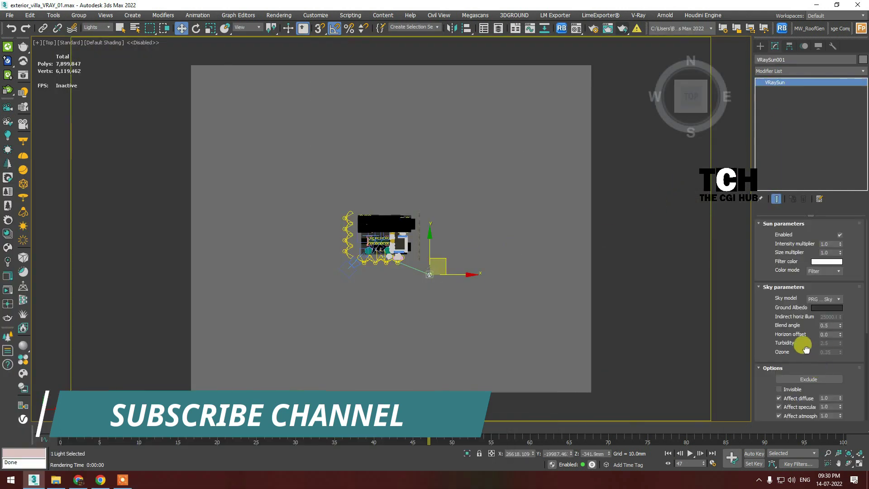
{"action": "key", "text": "c"}
{"action": "double_click", "coordinate": [411, 187]}
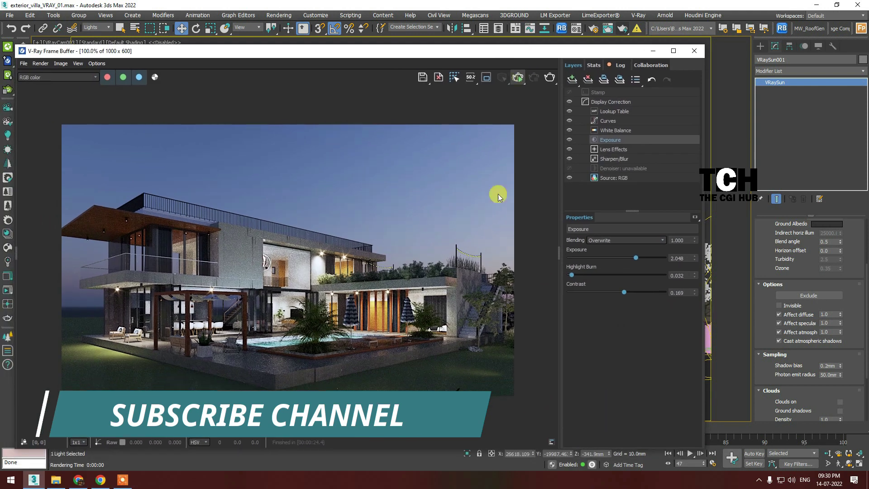
{"action": "key", "text": "shift+q"}
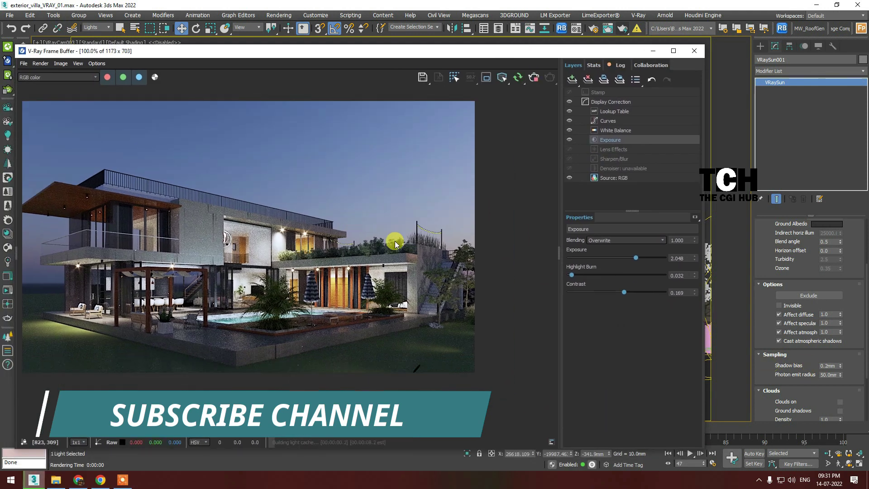
Turn on VRaySun clouds and set the cloud density to 0.6
{"action": "scroll", "coordinate": [779, 349], "scroll_direction": "down", "scroll_amount": 3}
{"action": "left_click", "coordinate": [840, 328]}
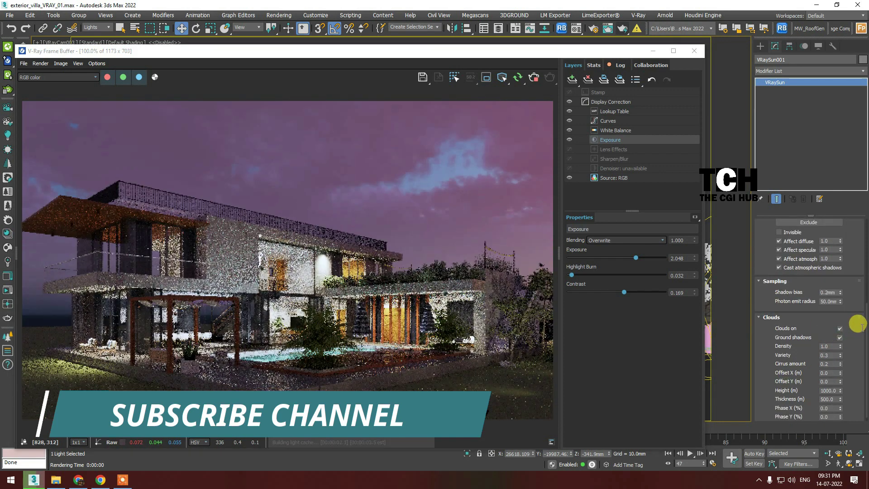
{"action": "double_click", "coordinate": [829, 346]}
{"action": "type", "text": "0.2"}
{"action": "key", "text": "Return"}
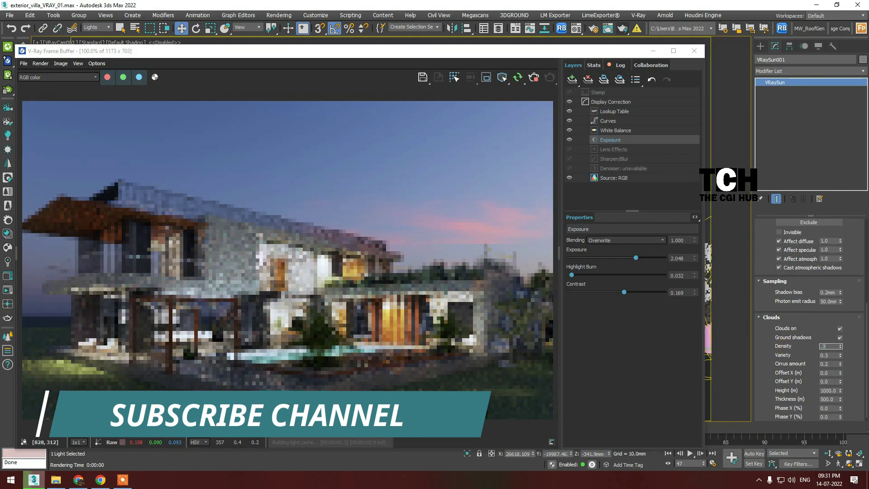
{"action": "type", "text": "0.5"}
{"action": "key", "text": "Return"}
{"action": "type", "text": "0.6"}
{"action": "key", "text": "Return"}
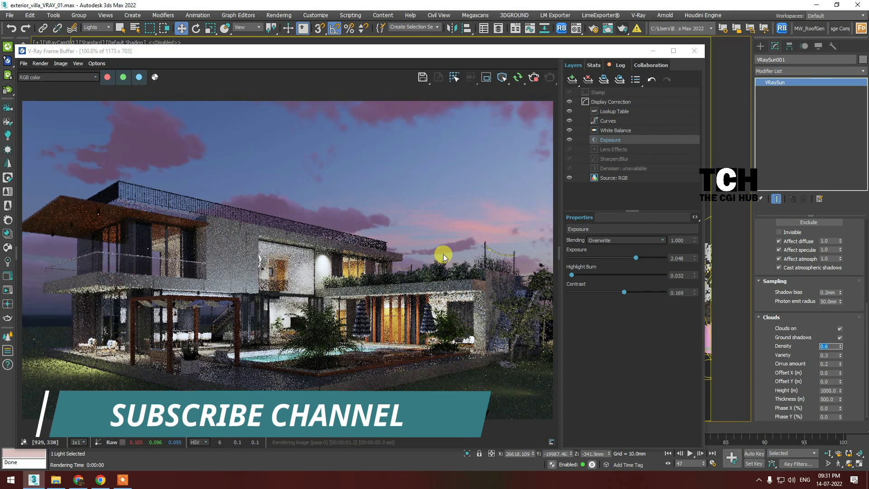
Set the cloud cirrus amount to 0.3 and variety to 1.0
{"action": "scroll", "coordinate": [797, 328], "scroll_direction": "down", "scroll_amount": 1}
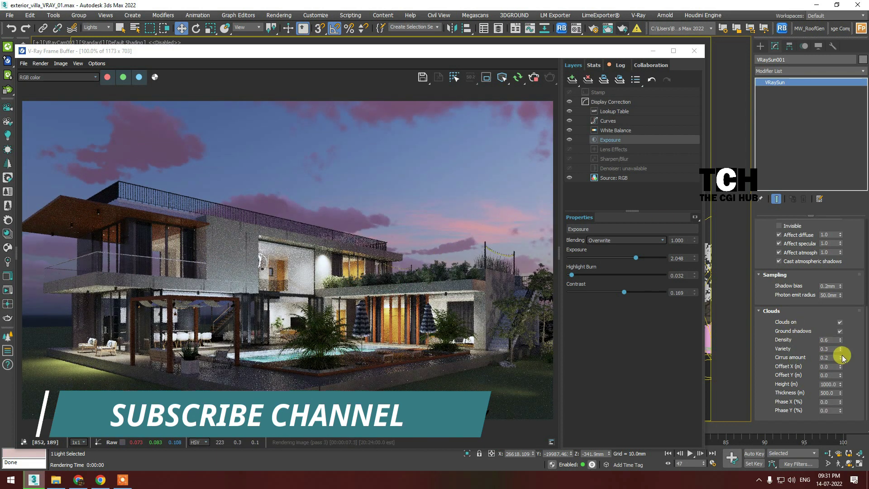
{"action": "left_click", "coordinate": [831, 357]}
{"action": "type", "text": "10.01"}
{"action": "key", "text": "Return"}
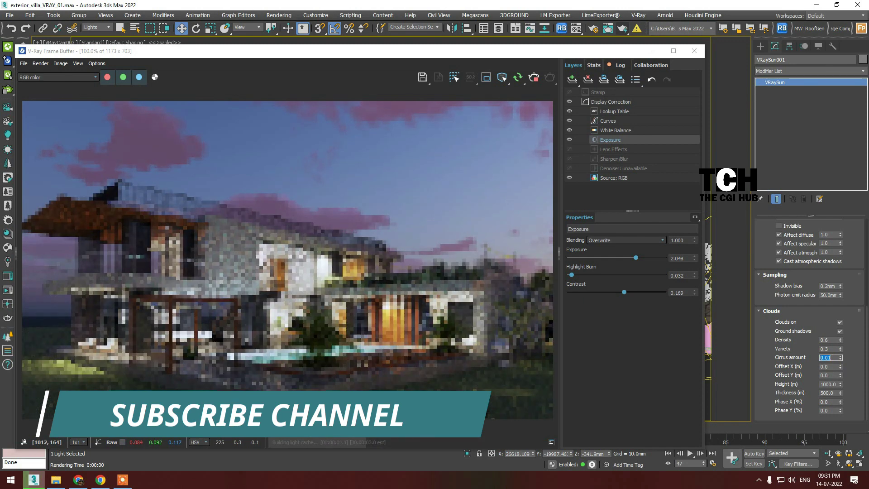
{"action": "type", "text": "0.3"}
{"action": "left_click", "coordinate": [830, 349]}
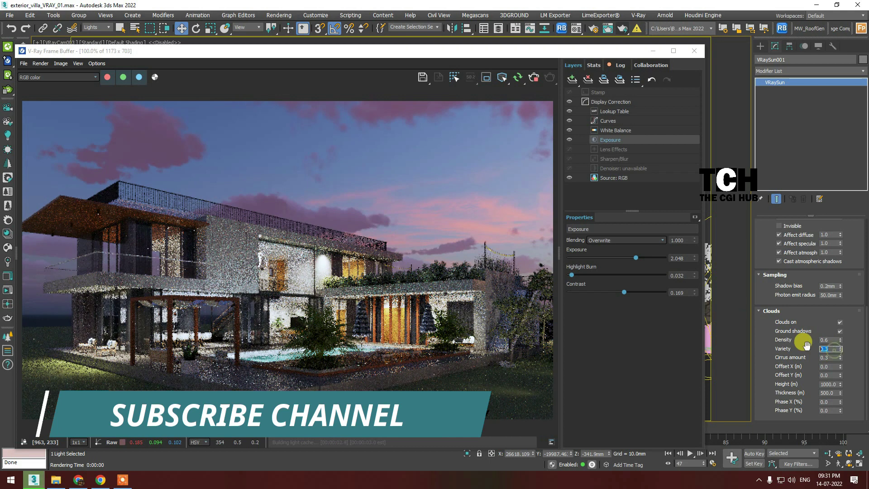
{"action": "type", "text": "1"}
{"action": "key", "text": "Return"}
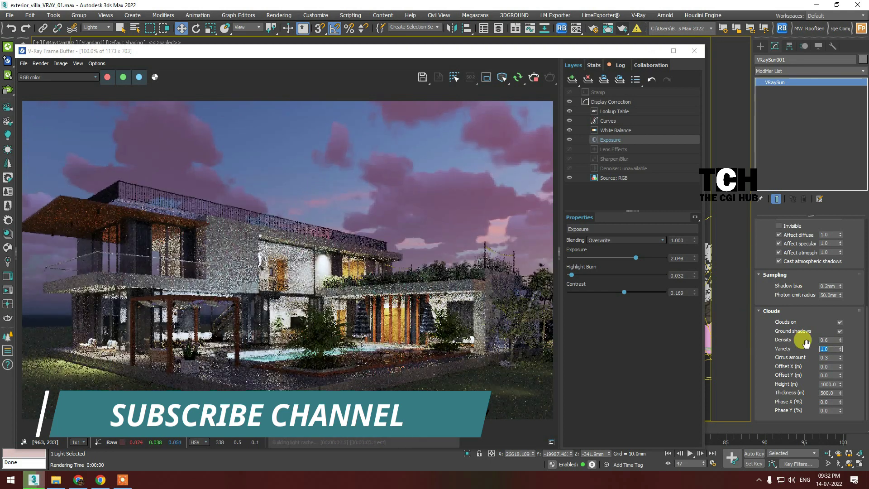
{"action": "type", "text": ".3"}
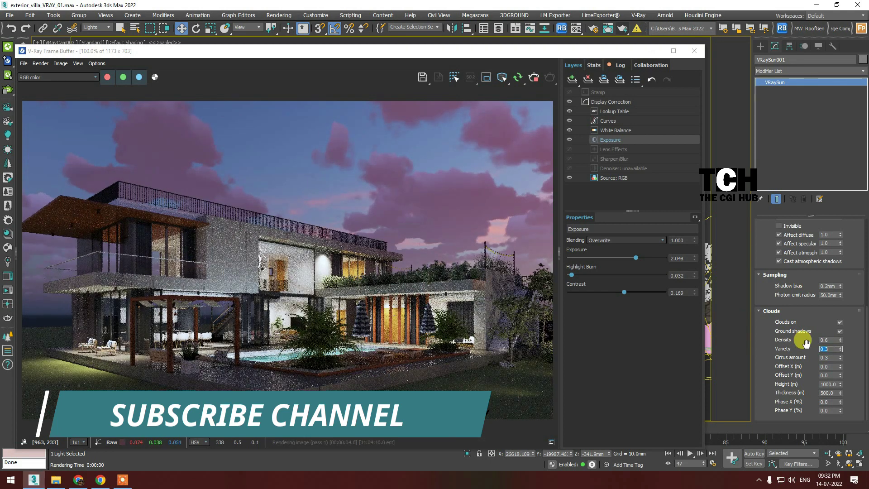
Test cloud Offset X values, then reset Offset X and Offset Y to 0
{"action": "left_click", "coordinate": [829, 367]}
{"action": "type", "text": "10"}
{"action": "key", "text": "Return"}
{"action": "type", "text": "2000"}
{"action": "key", "text": "Return"}
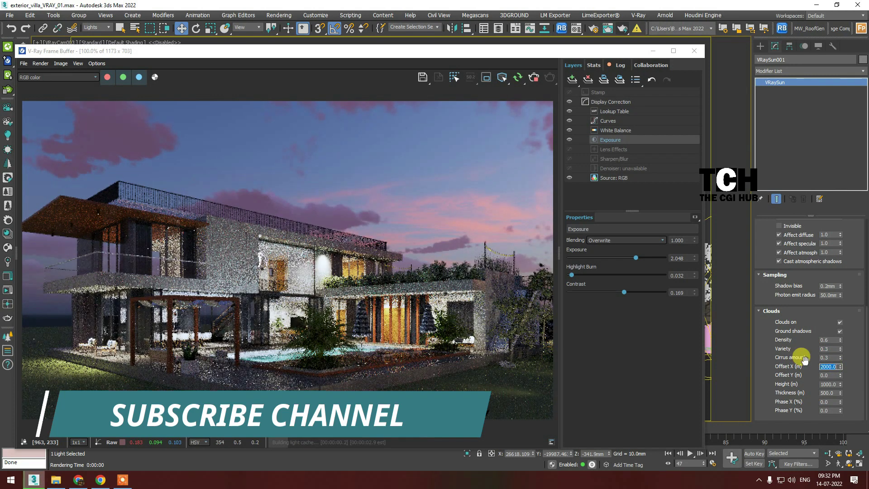
{"action": "type", "text": "1"}
{"action": "key", "text": "Return"}
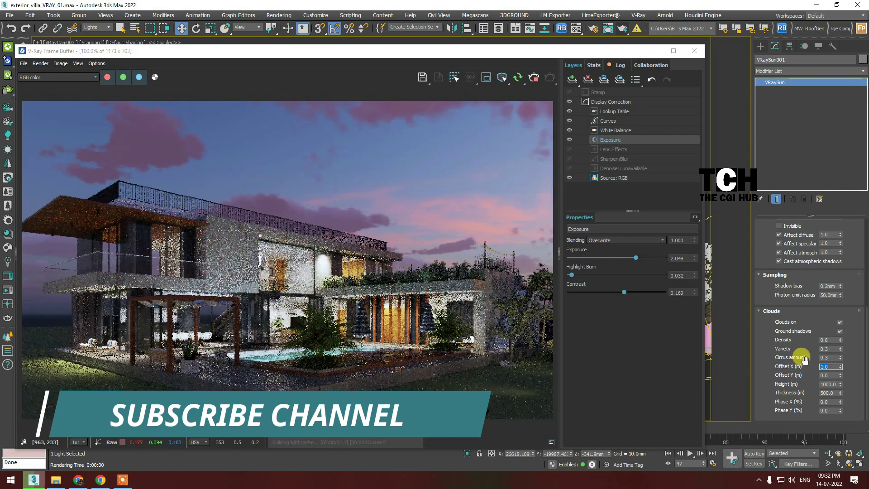
{"action": "key", "text": "Return"}
{"action": "type", "text": "0"}
{"action": "key", "text": "Return"}
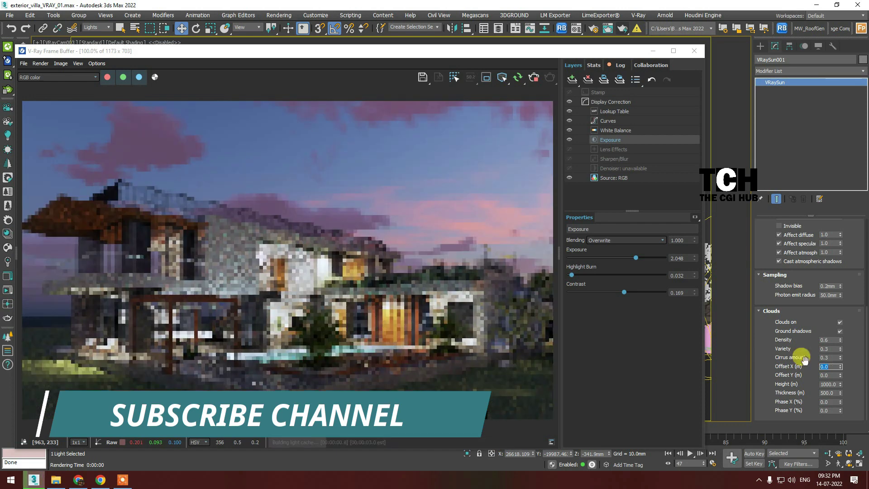
{"action": "key", "text": "Return"}
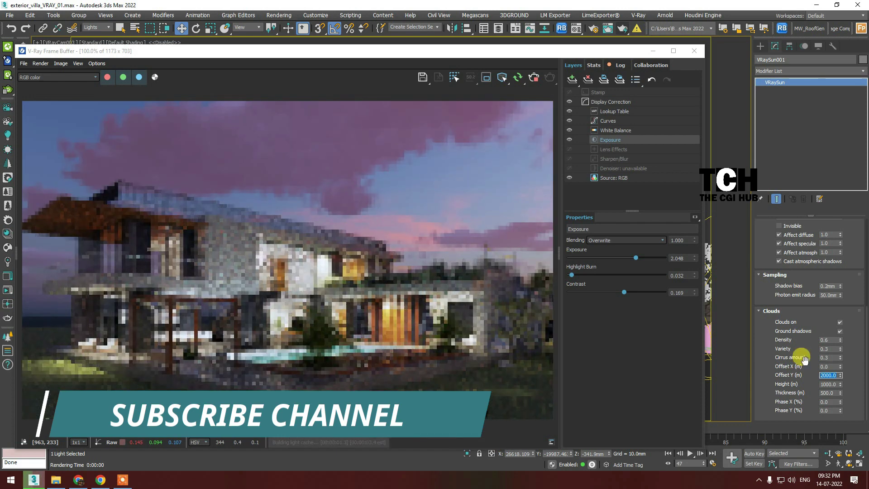
{"action": "type", "text": "0"}
{"action": "key", "text": "Return"}
Set the cloud height to 1000 after trying 500
{"action": "double_click", "coordinate": [829, 384]}
{"action": "type", "text": "500"}
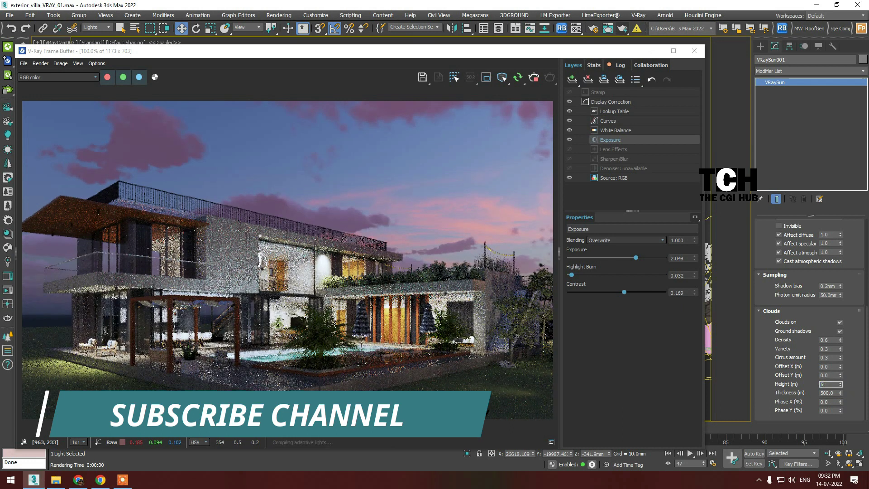
{"action": "key", "text": "Return"}
{"action": "type", "text": "50"}
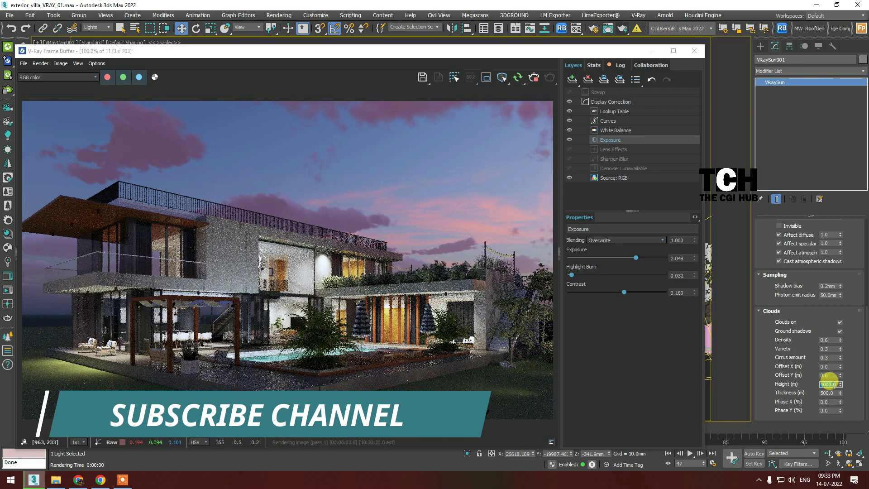
{"action": "type", "text": "000"}
{"action": "key", "text": "Return"}
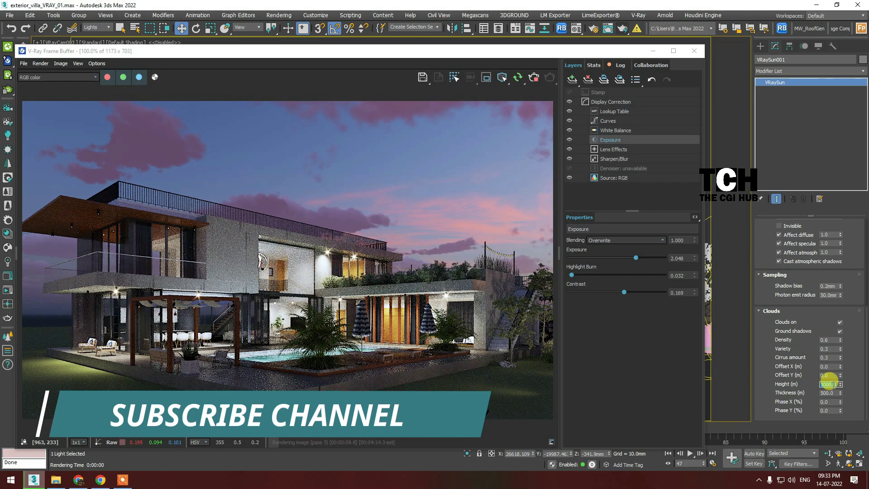
{"action": "type", "text": "1"}
Set the cloud thickness to 500 and the cloud Phase X to 10
{"action": "double_click", "coordinate": [823, 392]}
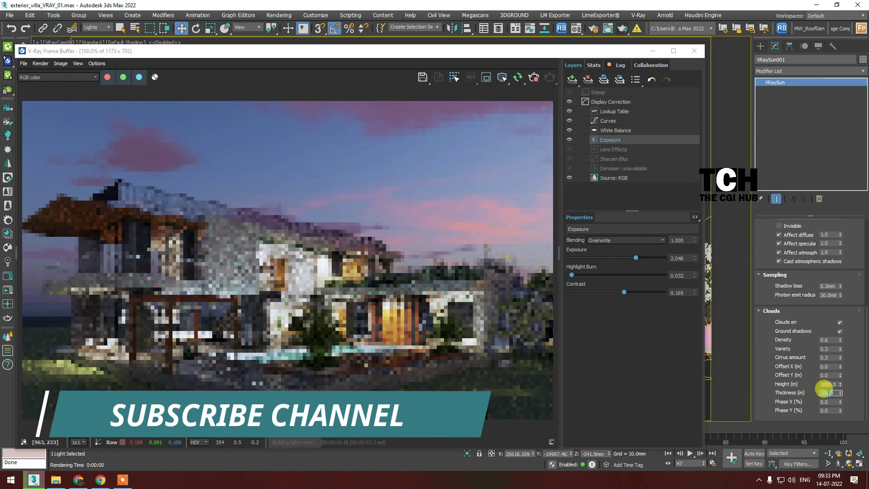
{"action": "type", "text": "50"}
{"action": "key", "text": "Return"}
{"action": "scroll", "coordinate": [113, 154], "scroll_direction": "up", "scroll_amount": 2}
{"action": "type", "text": "500"}
{"action": "key", "text": "Return"}
{"action": "scroll", "coordinate": [199, 229], "scroll_direction": "down", "scroll_amount": 2}
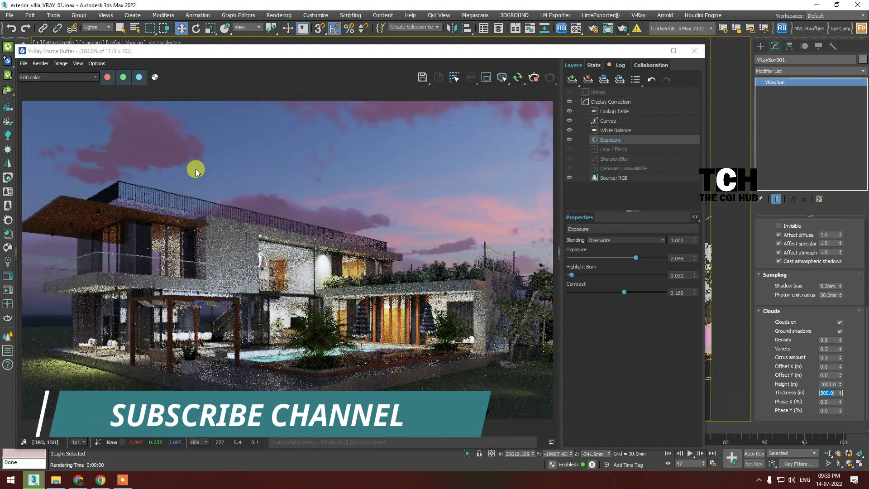
{"action": "double_click", "coordinate": [827, 401]}
{"action": "type", "text": "10"}
{"action": "key", "text": "Return"}
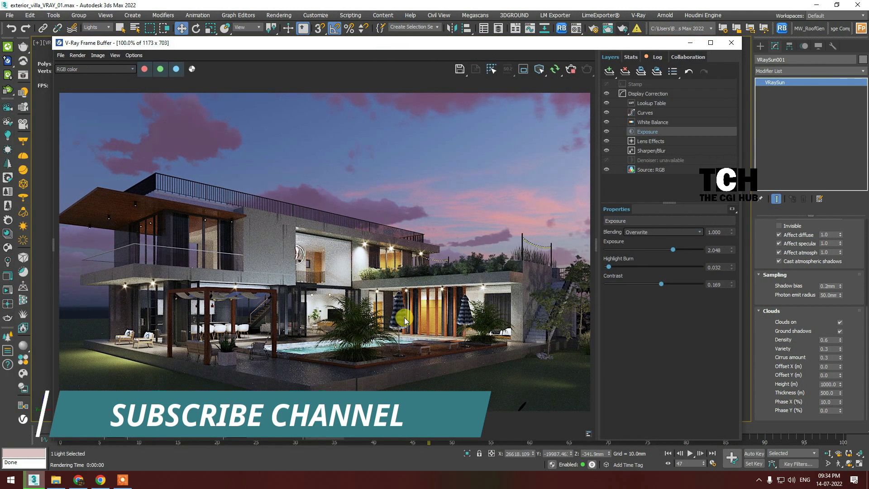
Move the frame buffer aside and drag the sun higher above the villa
{"action": "scroll", "coordinate": [405, 320], "scroll_direction": "up", "scroll_amount": 3}
{"action": "scroll", "coordinate": [153, 249], "scroll_direction": "down", "scroll_amount": 3}
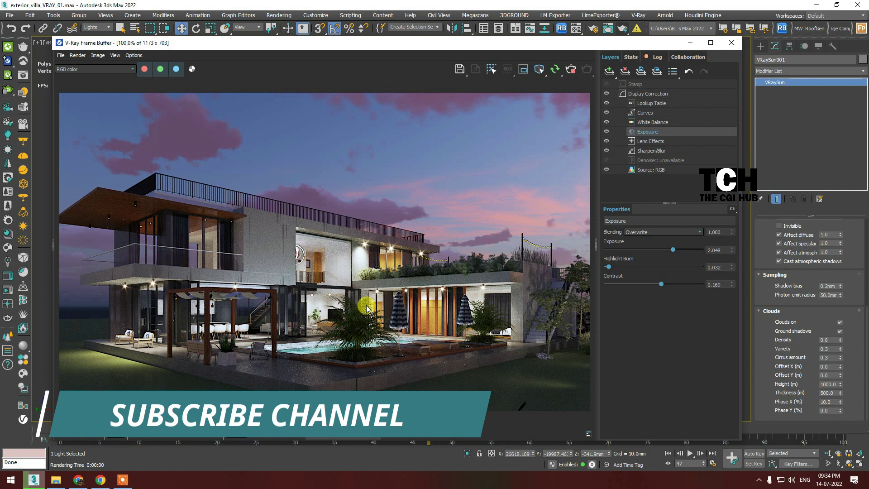
{"action": "left_click_drag", "start_coordinate": [290, 42], "coordinate": [284, 41]}
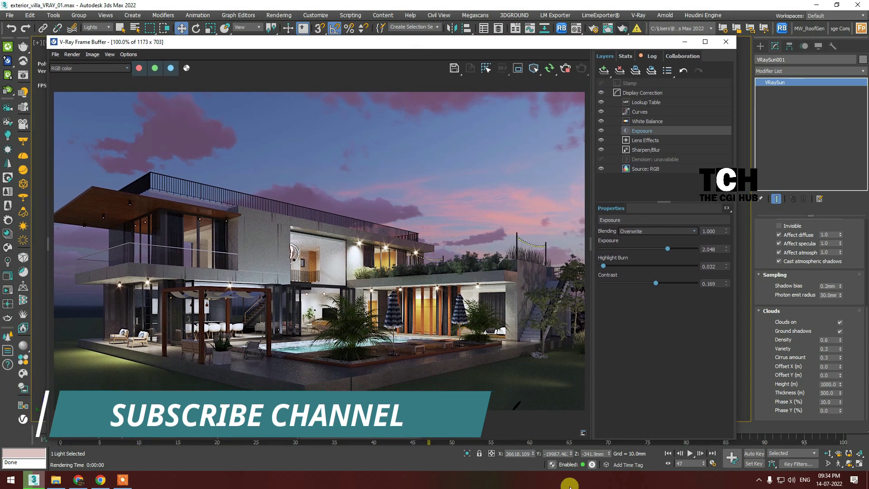
{"action": "left_click_drag", "start_coordinate": [609, 454], "coordinate": [607, 443]}
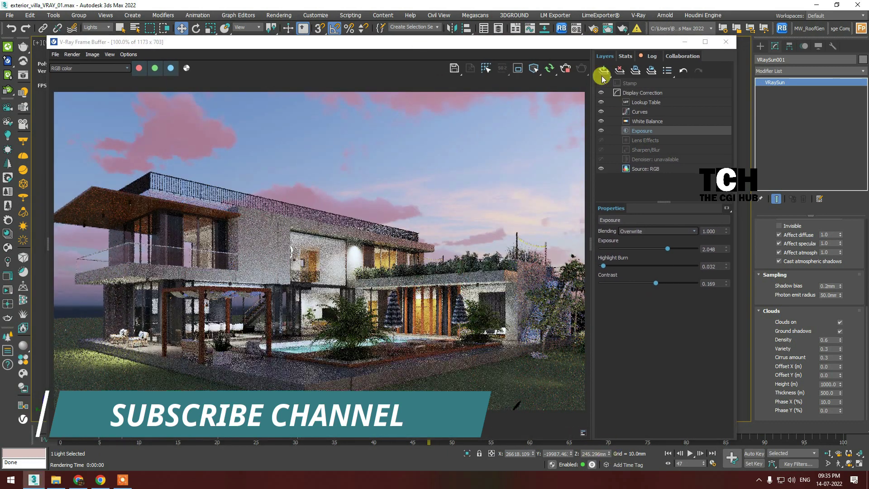
{"action": "left_click_drag", "start_coordinate": [603, 41], "coordinate": [464, 19]}
{"action": "left_click", "coordinate": [624, 411]}
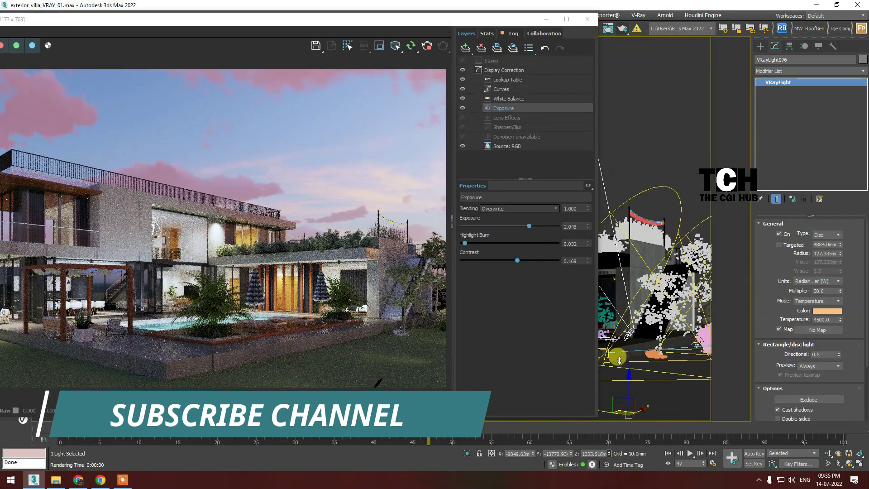
{"action": "left_click_drag", "start_coordinate": [498, 30], "coordinate": [499, 331]}
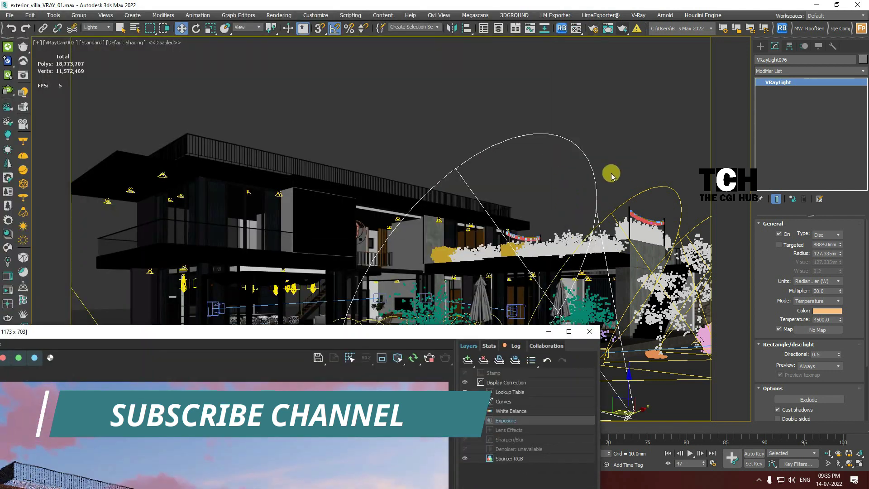
Reselect the sun, return to the VRayCam003 view, and bring back the frame buffer
{"action": "key", "text": "t"}
{"action": "left_click", "coordinate": [467, 282]}
{"action": "key", "text": "c"}
{"action": "left_click", "coordinate": [404, 187]}
{"action": "double_click", "coordinate": [405, 187]}
{"action": "mouse_move", "coordinate": [414, 331]}
{"action": "left_mouse_down"}
{"action": "mouse_move", "coordinate": [430, 26]}
{"action": "mouse_move", "coordinate": [475, 20]}
{"action": "left_mouse_up"}
Set the render exposure to 0
{"action": "double_click", "coordinate": [681, 228]}
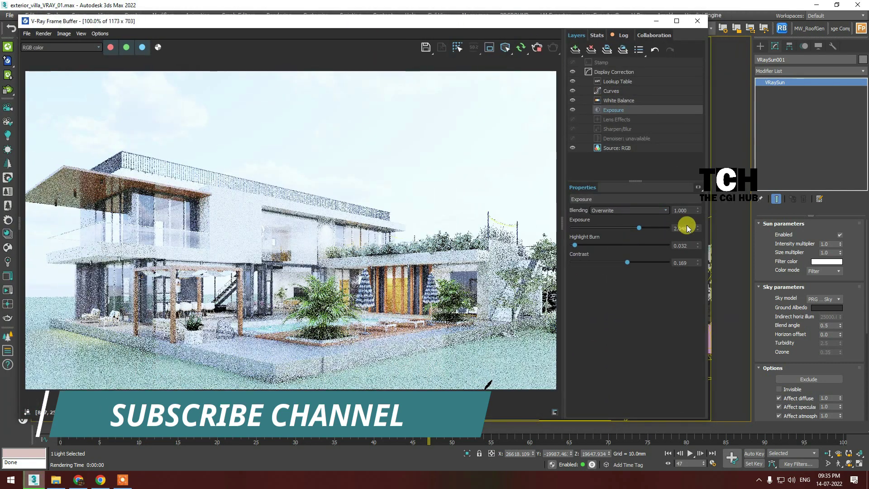
{"action": "type", "text": "0"}
{"action": "key", "text": "Return"}
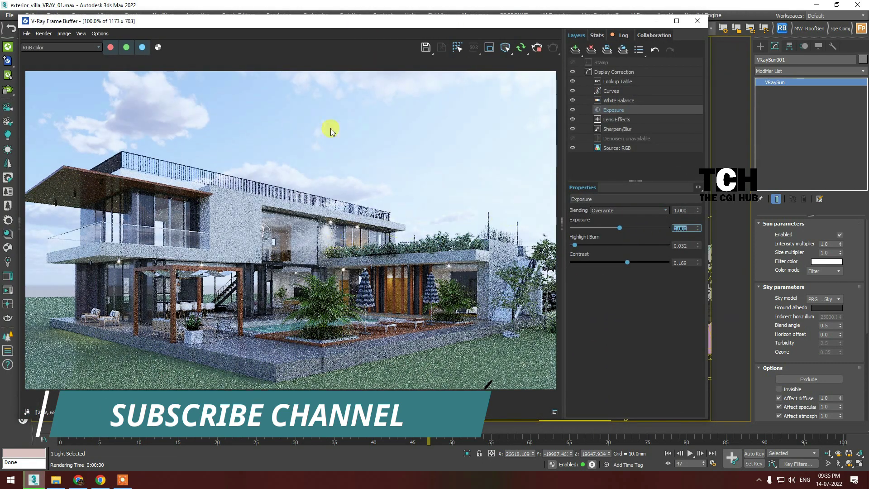
{"action": "left_click", "coordinate": [612, 6]}
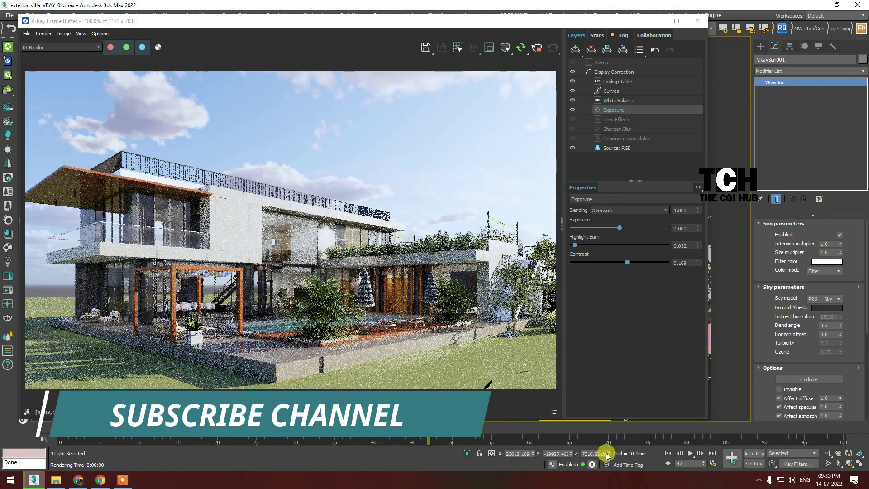
Set the clouds to height 500, Offset X 0 and density 0.4
{"action": "scroll", "coordinate": [828, 344], "scroll_direction": "down", "scroll_amount": 5}
{"action": "type", "text": "0.8"}
{"action": "key", "text": "Return"}
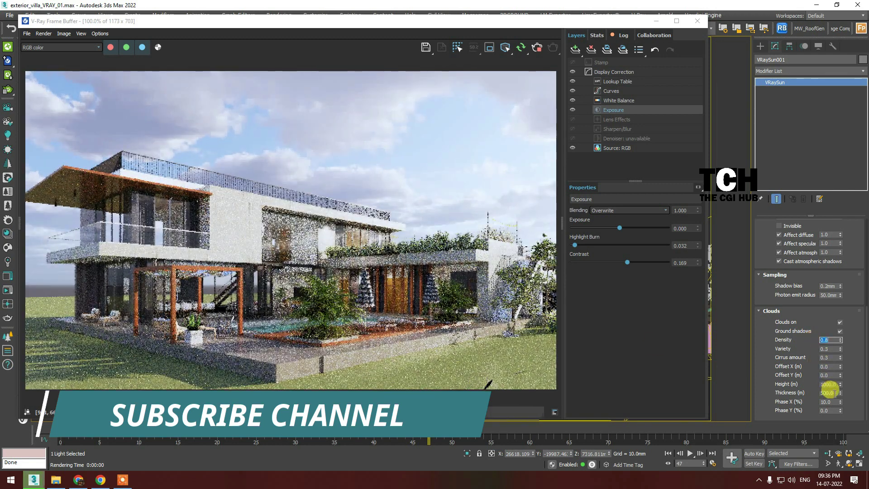
{"action": "double_click", "coordinate": [829, 384]}
{"action": "type", "text": "500"}
{"action": "key", "text": "Return"}
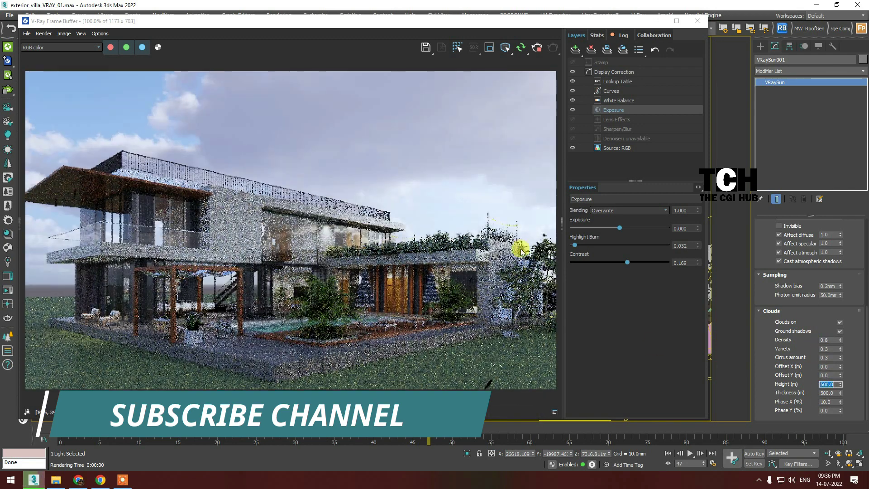
{"action": "key", "text": "Return"}
{"action": "type", "text": "1"}
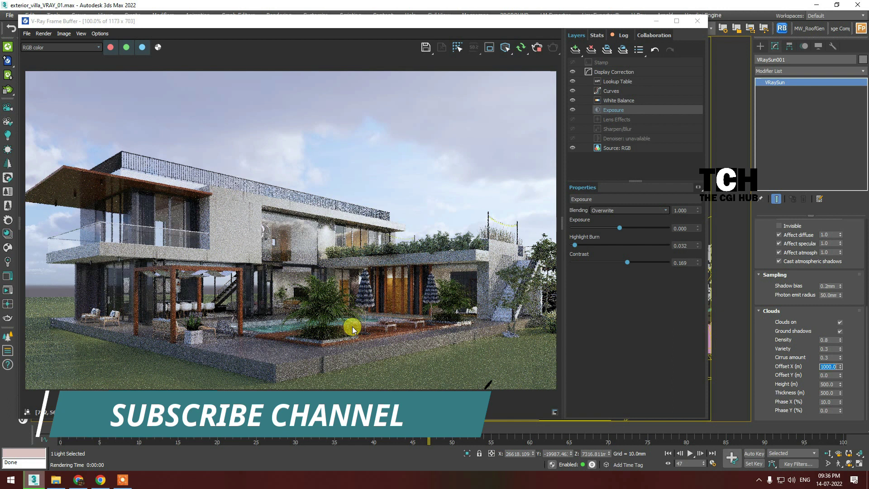
{"action": "type", "text": "0"}
{"action": "key", "text": "Return"}
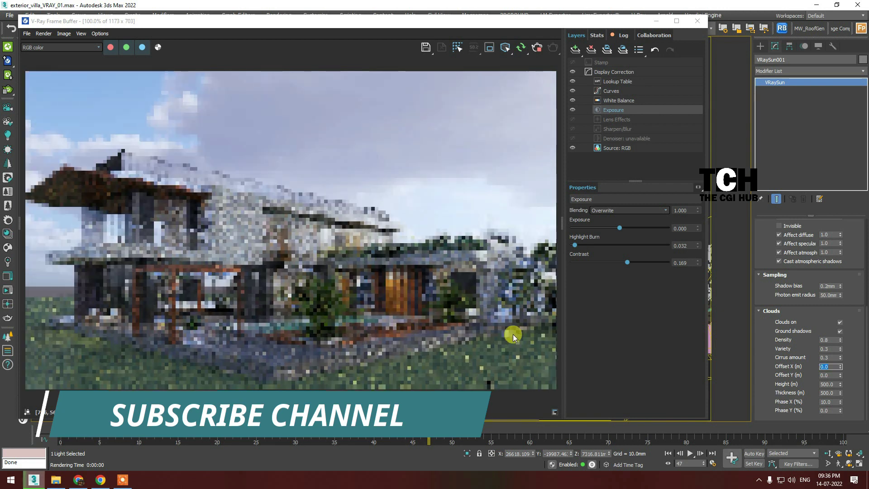
{"action": "double_click", "coordinate": [825, 339]}
{"action": "type", "text": "0.4"}
{"action": "key", "text": "Return"}
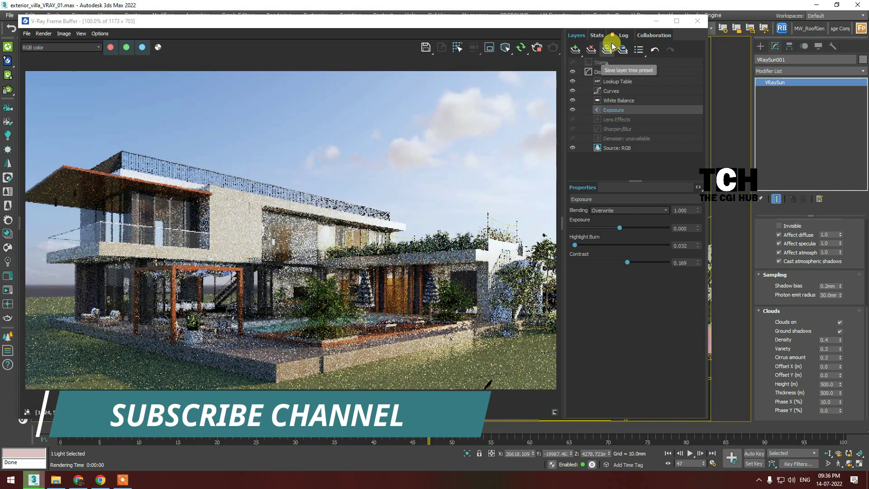
Move the sun to a Z position of 3000 mm
{"action": "double_click", "coordinate": [594, 453]}
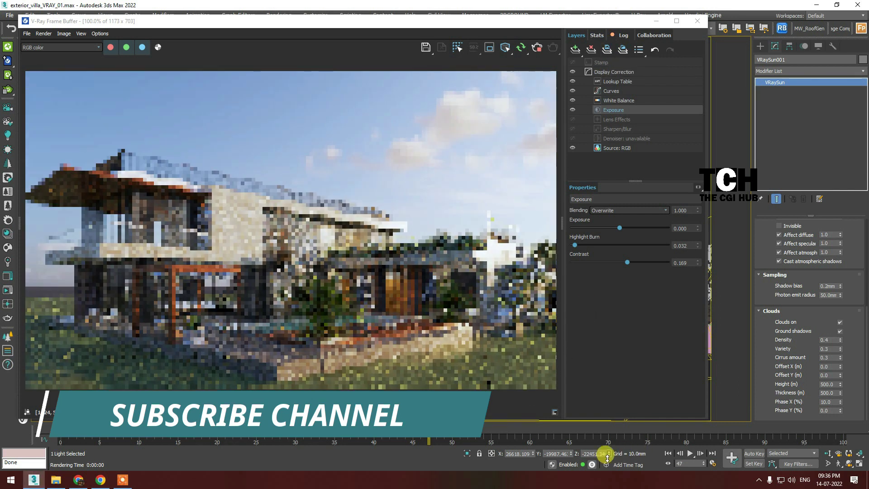
{"action": "type", "text": "100.28"}
{"action": "key", "text": "Return"}
{"action": "type", "text": "11"}
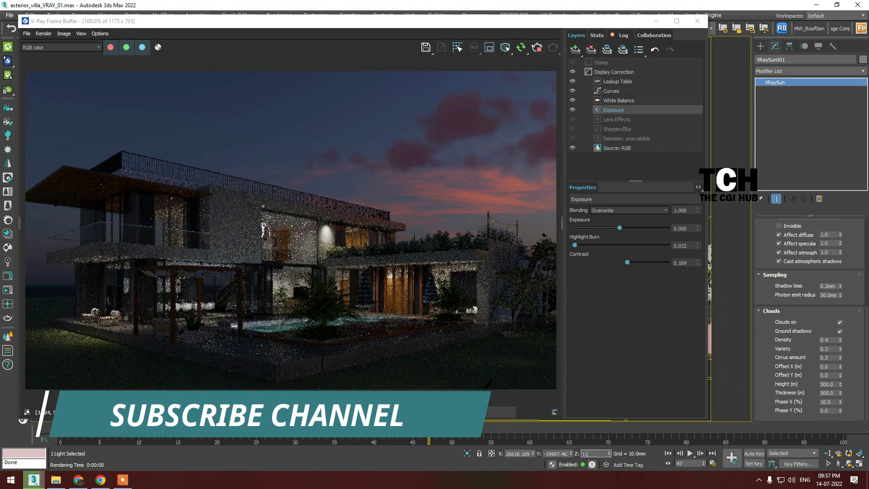
{"action": "type", "text": "00"}
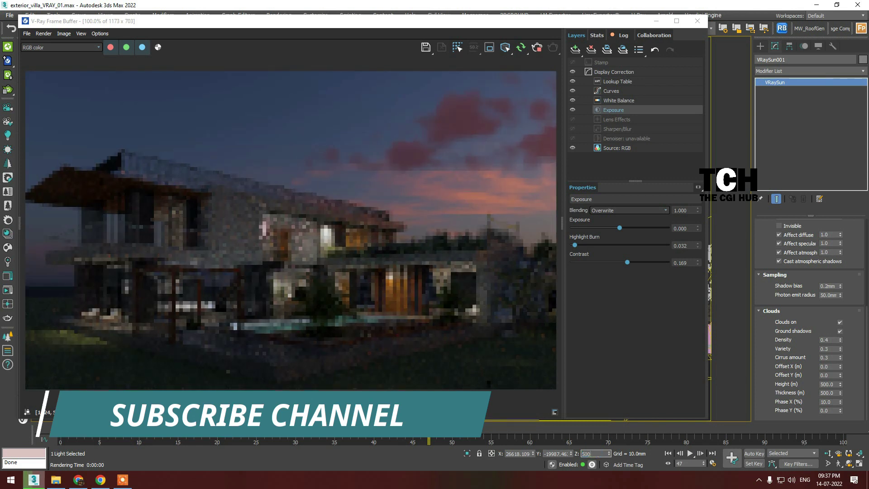
{"action": "type", "text": "0"}
{"action": "key", "text": "Return"}
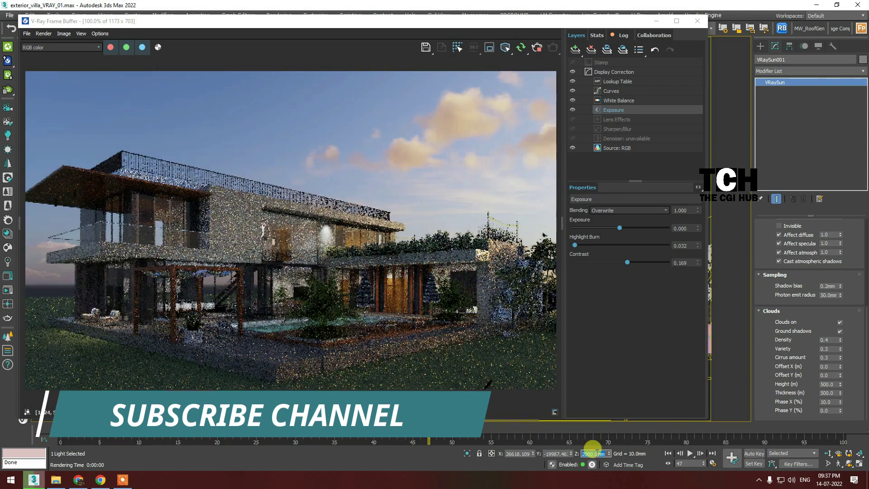
{"action": "type", "text": "3000"}
{"action": "key", "text": "Return"}
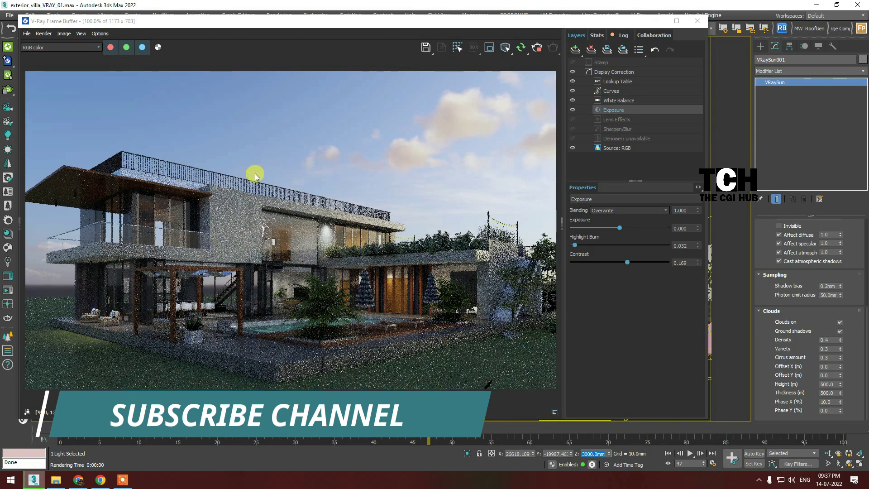
{"action": "scroll", "coordinate": [154, 234], "scroll_direction": "up", "scroll_amount": 2}
{"action": "scroll", "coordinate": [309, 253], "scroll_direction": "down", "scroll_amount": 2}
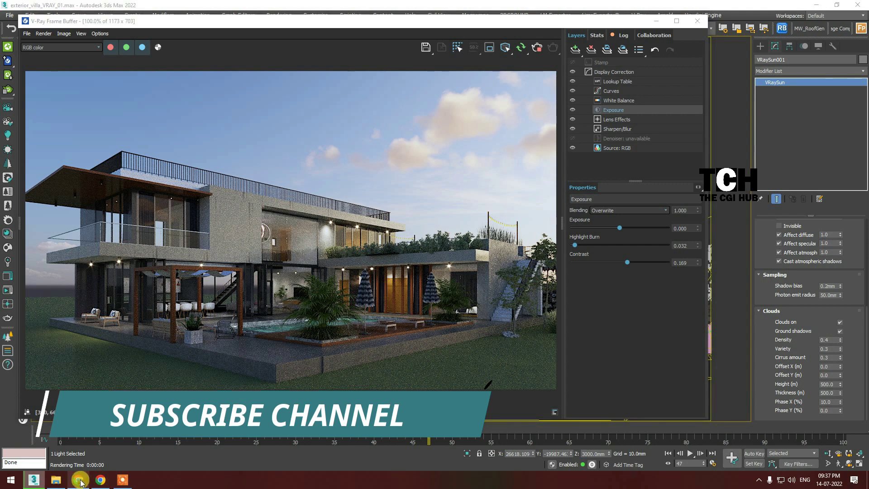
Back in Chrome, look through the N-Street House project on Behance
{"action": "left_click", "coordinate": [79, 480]}
{"action": "left_click", "coordinate": [428, 8]}
{"action": "scroll", "coordinate": [342, 202], "scroll_direction": "up", "scroll_amount": 5}
{"action": "scroll", "coordinate": [398, 271], "scroll_direction": "down", "scroll_amount": 3}
{"action": "scroll", "coordinate": [400, 314], "scroll_direction": "down", "scroll_amount": 7}
{"action": "scroll", "coordinate": [399, 313], "scroll_direction": "down", "scroll_amount": 1}
{"action": "scroll", "coordinate": [453, 321], "scroll_direction": "down", "scroll_amount": 5}
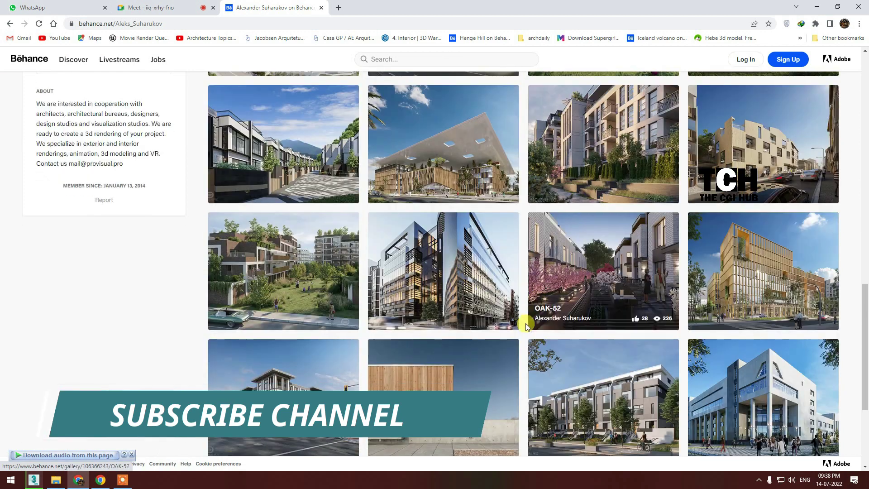
{"action": "scroll", "coordinate": [523, 333], "scroll_direction": "down", "scroll_amount": 2}
{"action": "left_click", "coordinate": [561, 332]}
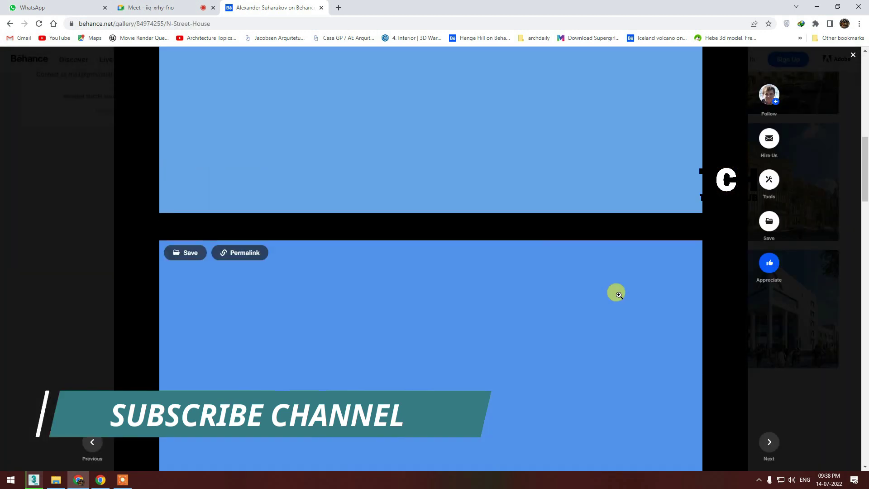
{"action": "scroll", "coordinate": [611, 292], "scroll_direction": "down", "scroll_amount": 4}
{"action": "scroll", "coordinate": [372, 181], "scroll_direction": "down", "scroll_amount": 1}
{"action": "scroll", "coordinate": [373, 181], "scroll_direction": "down", "scroll_amount": 7}
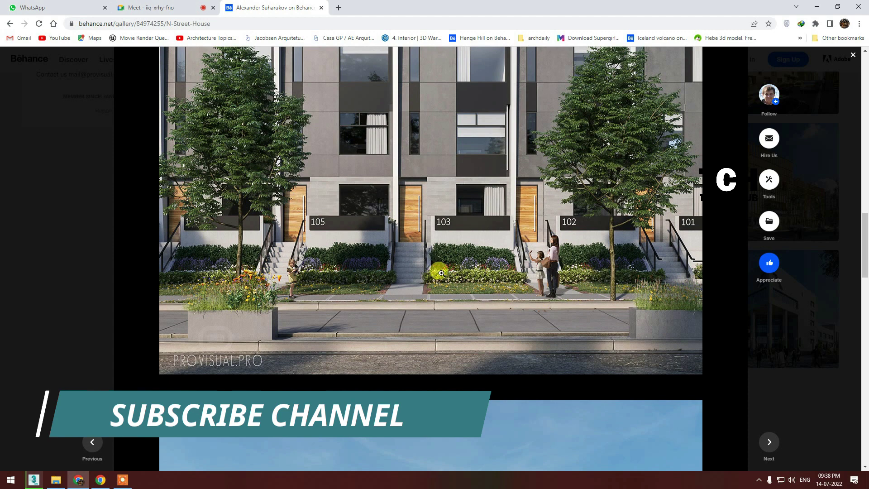
{"action": "scroll", "coordinate": [442, 273], "scroll_direction": "down", "scroll_amount": 2}
{"action": "scroll", "coordinate": [476, 308], "scroll_direction": "down", "scroll_amount": 8}
{"action": "scroll", "coordinate": [286, 281], "scroll_direction": "up", "scroll_amount": 10}
{"action": "scroll", "coordinate": [394, 266], "scroll_direction": "up", "scroll_amount": 10}
{"action": "key", "text": "Escape"}
Scroll through the PR COMPLEX project, then close it
{"action": "left_click", "coordinate": [310, 294]}
{"action": "scroll", "coordinate": [415, 323], "scroll_direction": "down", "scroll_amount": 5}
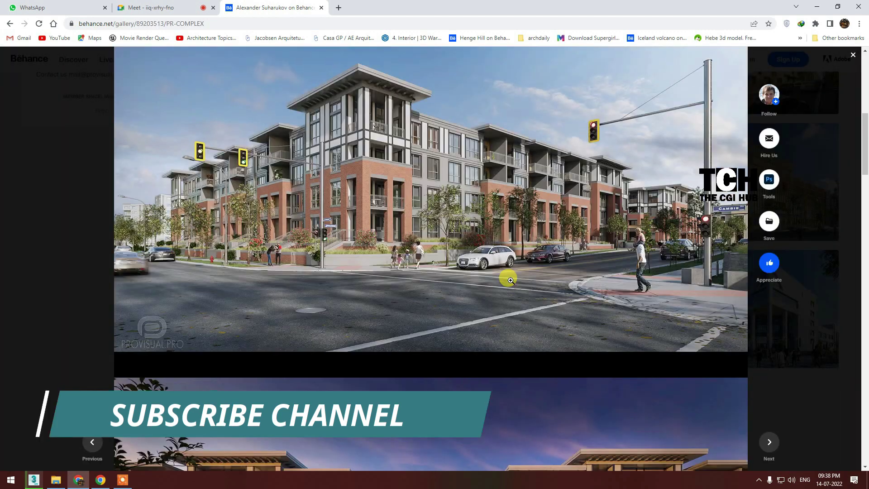
{"action": "scroll", "coordinate": [447, 358], "scroll_direction": "down", "scroll_amount": 5}
{"action": "scroll", "coordinate": [667, 233], "scroll_direction": "down", "scroll_amount": 3}
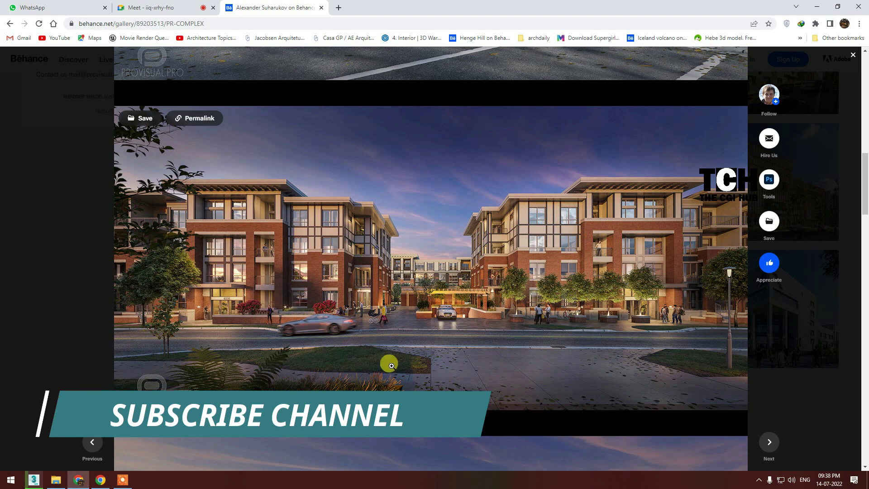
{"action": "scroll", "coordinate": [651, 320], "scroll_direction": "down", "scroll_amount": 5}
{"action": "scroll", "coordinate": [617, 258], "scroll_direction": "down", "scroll_amount": 5}
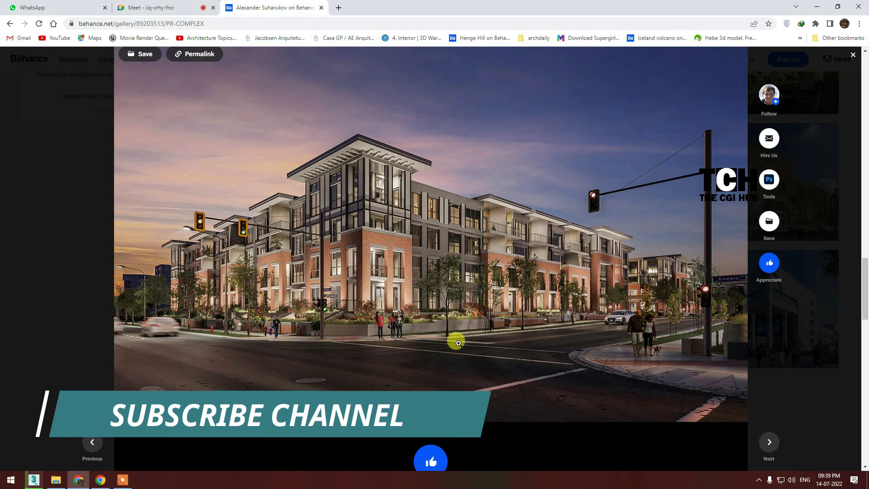
{"action": "scroll", "coordinate": [526, 311], "scroll_direction": "down", "scroll_amount": 3}
{"action": "scroll", "coordinate": [747, 362], "scroll_direction": "down", "scroll_amount": 5}
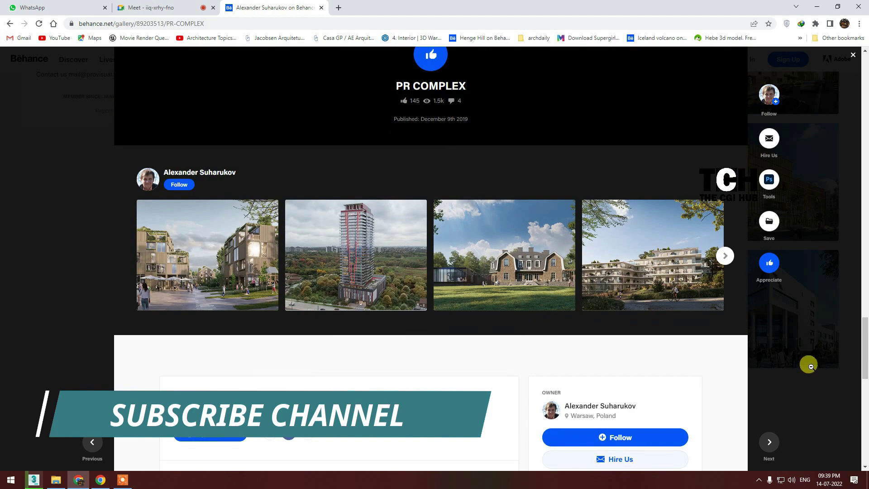
{"action": "left_click", "coordinate": [811, 363]}
Filter Behance projects by creative field, ending on Architecture Visualization
{"action": "key", "text": "alt+Left"}
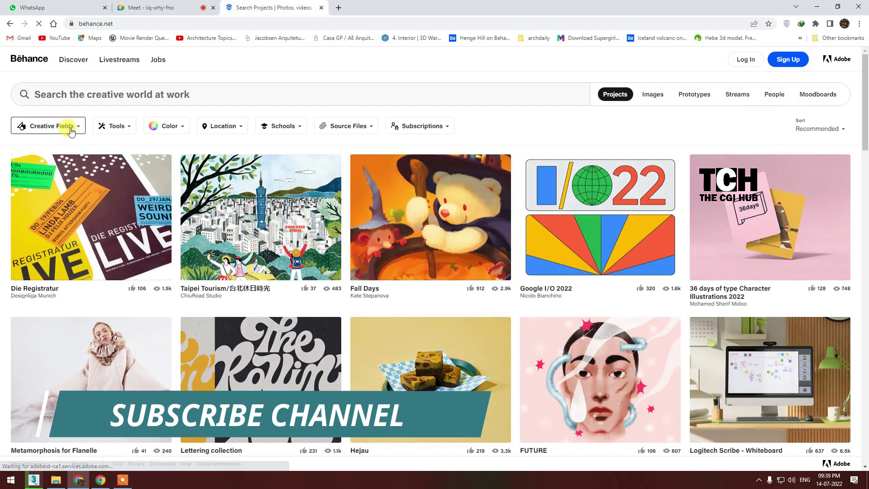
{"action": "left_click", "coordinate": [71, 129]}
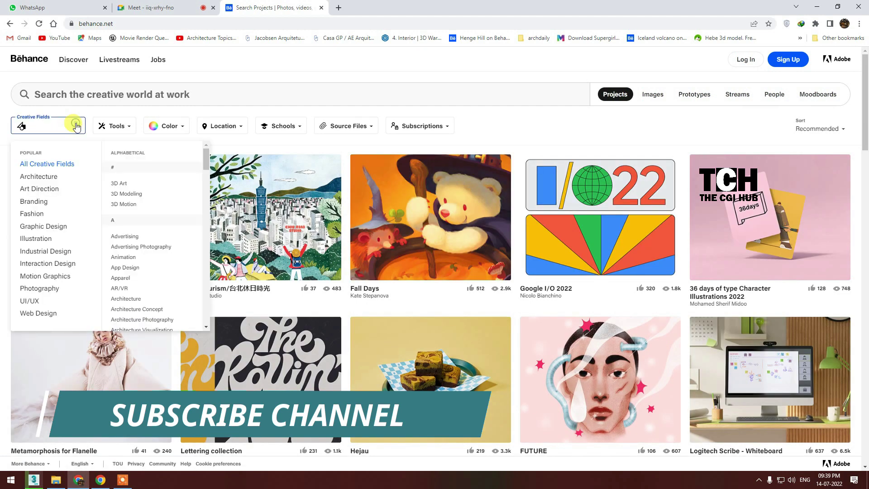
{"action": "left_click", "coordinate": [44, 177]}
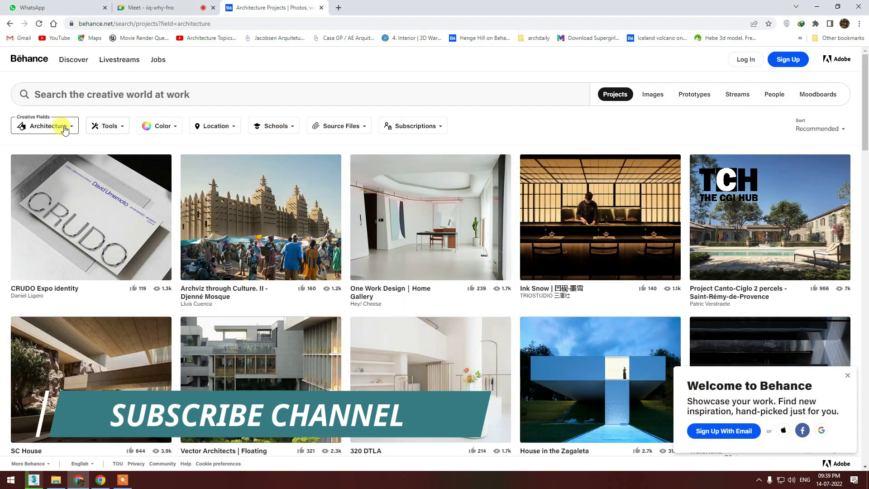
{"action": "left_click", "coordinate": [65, 130]}
{"action": "scroll", "coordinate": [152, 238], "scroll_direction": "down", "scroll_amount": 1}
{"action": "left_click", "coordinate": [151, 239]}
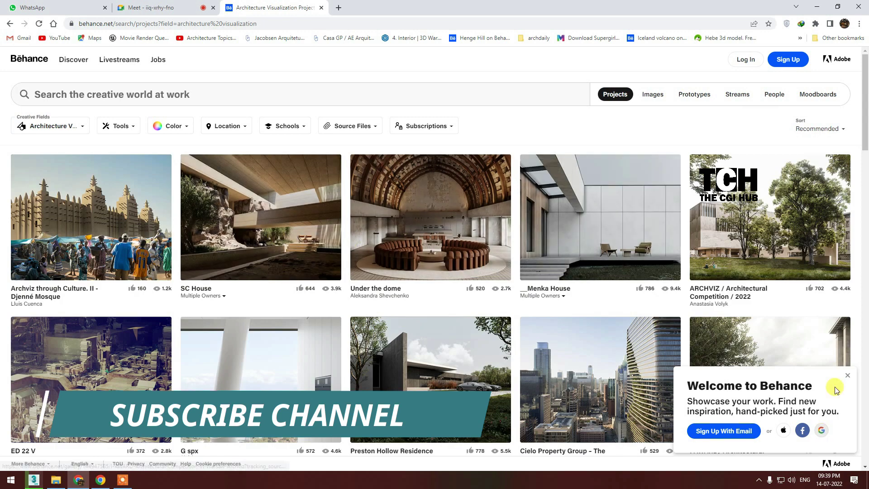
Dismiss the Welcome to Behance popup and browse the Collingwood House project
{"action": "left_click", "coordinate": [848, 375]}
{"action": "scroll", "coordinate": [449, 326], "scroll_direction": "down", "scroll_amount": 6}
{"action": "scroll", "coordinate": [509, 361], "scroll_direction": "down", "scroll_amount": 5}
{"action": "scroll", "coordinate": [511, 350], "scroll_direction": "down", "scroll_amount": 5}
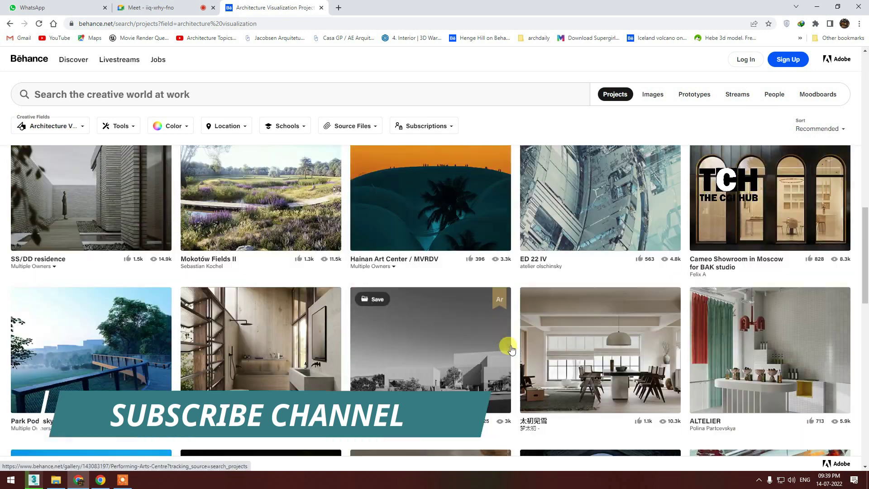
{"action": "scroll", "coordinate": [511, 347], "scroll_direction": "down", "scroll_amount": 3}
{"action": "scroll", "coordinate": [514, 345], "scroll_direction": "down", "scroll_amount": 5}
{"action": "scroll", "coordinate": [514, 345], "scroll_direction": "down", "scroll_amount": 3}
{"action": "scroll", "coordinate": [516, 342], "scroll_direction": "down", "scroll_amount": 3}
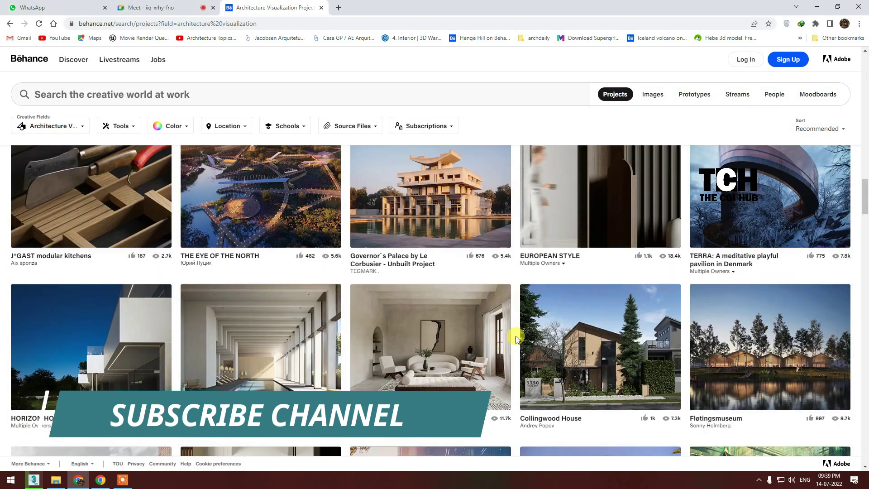
{"action": "left_click", "coordinate": [543, 335]}
{"action": "scroll", "coordinate": [477, 260], "scroll_direction": "down", "scroll_amount": 3}
{"action": "scroll", "coordinate": [438, 292], "scroll_direction": "down", "scroll_amount": 3}
{"action": "scroll", "coordinate": [329, 295], "scroll_direction": "down", "scroll_amount": 5}
{"action": "scroll", "coordinate": [500, 337], "scroll_direction": "down", "scroll_amount": 5}
{"action": "scroll", "coordinate": [449, 256], "scroll_direction": "down", "scroll_amount": 3}
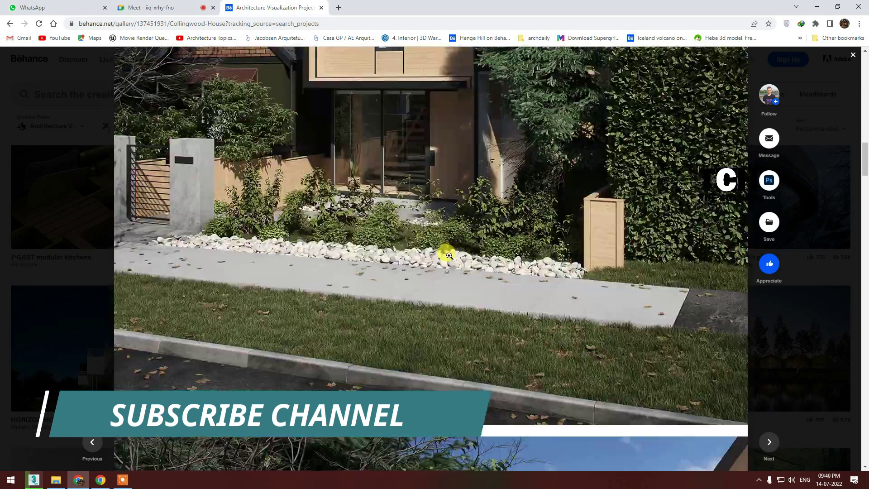
{"action": "scroll", "coordinate": [449, 256], "scroll_direction": "down", "scroll_amount": 3}
{"action": "scroll", "coordinate": [447, 252], "scroll_direction": "down", "scroll_amount": 3}
{"action": "scroll", "coordinate": [446, 253], "scroll_direction": "down", "scroll_amount": 3}
{"action": "scroll", "coordinate": [446, 252], "scroll_direction": "down", "scroll_amount": 3}
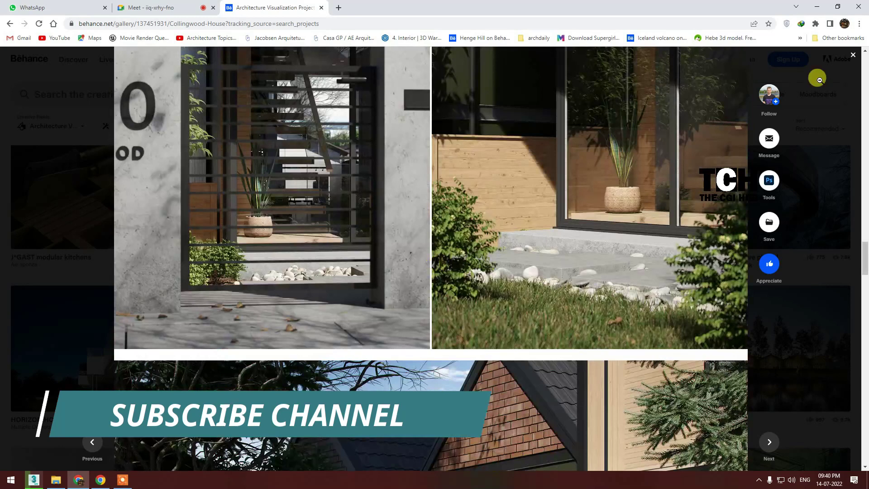
{"action": "left_click", "coordinate": [853, 55]}
Scroll further down the results and open the MEISE project
{"action": "scroll", "coordinate": [447, 256], "scroll_direction": "down", "scroll_amount": 3}
{"action": "scroll", "coordinate": [447, 256], "scroll_direction": "down", "scroll_amount": 1}
{"action": "scroll", "coordinate": [444, 260], "scroll_direction": "down", "scroll_amount": 6}
{"action": "scroll", "coordinate": [444, 263], "scroll_direction": "down", "scroll_amount": 3}
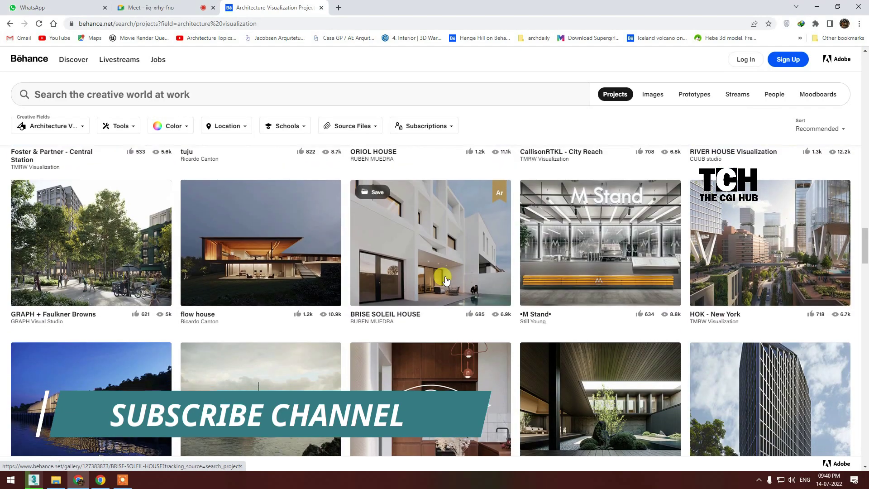
{"action": "scroll", "coordinate": [444, 278], "scroll_direction": "down", "scroll_amount": 7}
{"action": "left_click", "coordinate": [530, 235]}
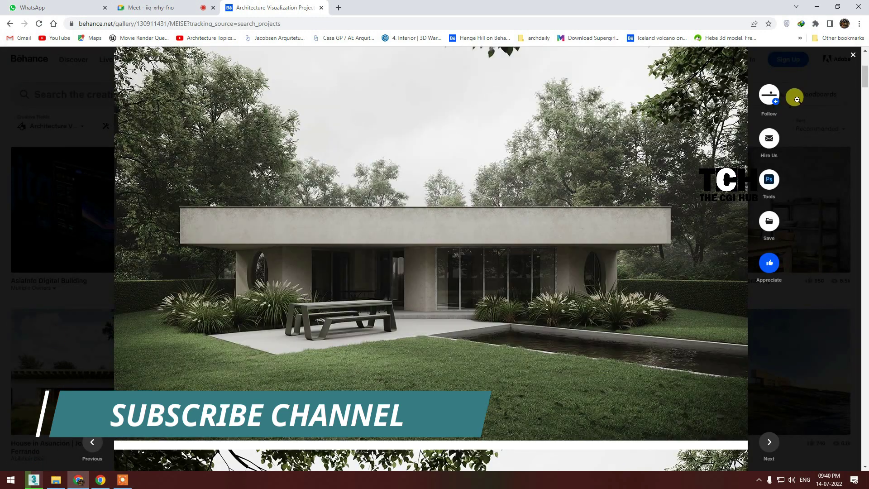
Close MEISE and give the ground plane a Box UVW Map of 5000 length and width
{"action": "left_click", "coordinate": [854, 54]}
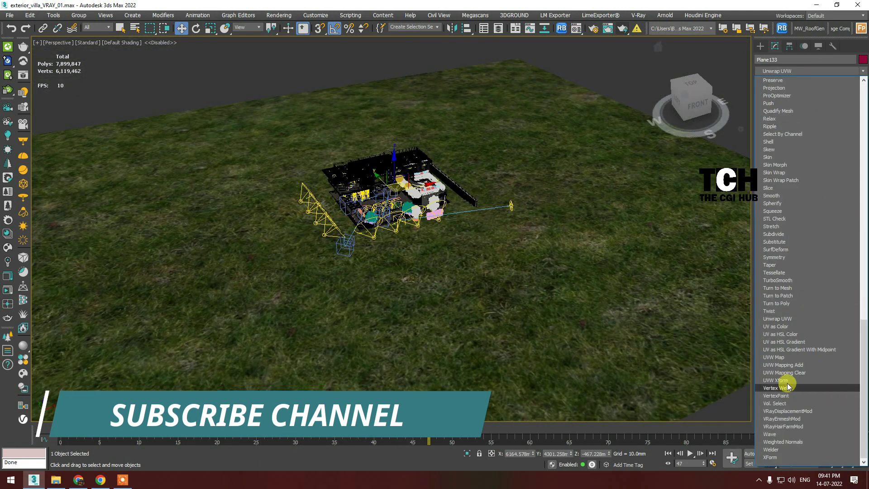
{"action": "left_click", "coordinate": [783, 357]}
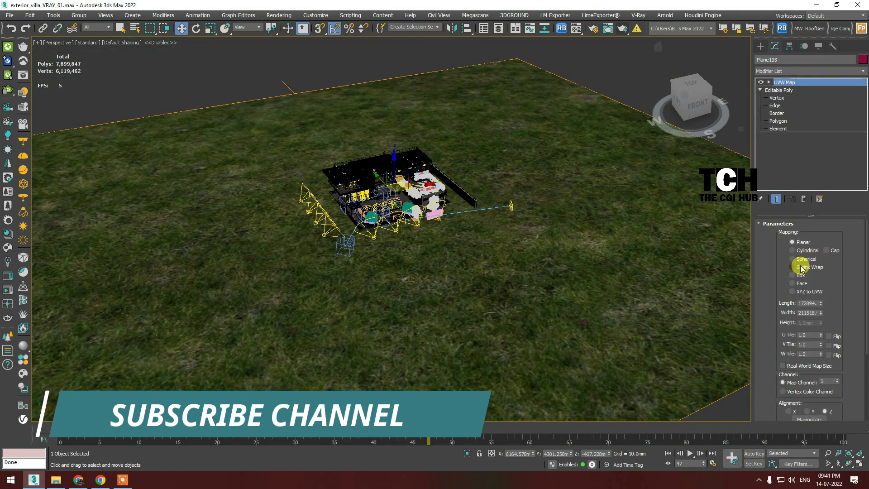
{"action": "type", "text": "5000"}
{"action": "key", "text": "Tab"}
{"action": "type", "text": "5000"}
{"action": "key", "text": "Tab"}
{"action": "type", "text": "8"}
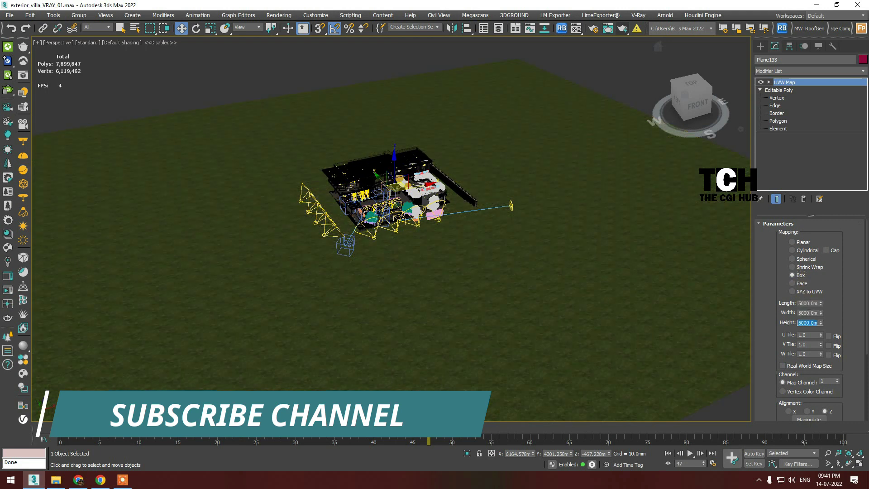
{"action": "scroll", "coordinate": [611, 237], "scroll_direction": "up", "scroll_amount": 5}
{"action": "scroll", "coordinate": [356, 293], "scroll_direction": "up", "scroll_amount": 3}
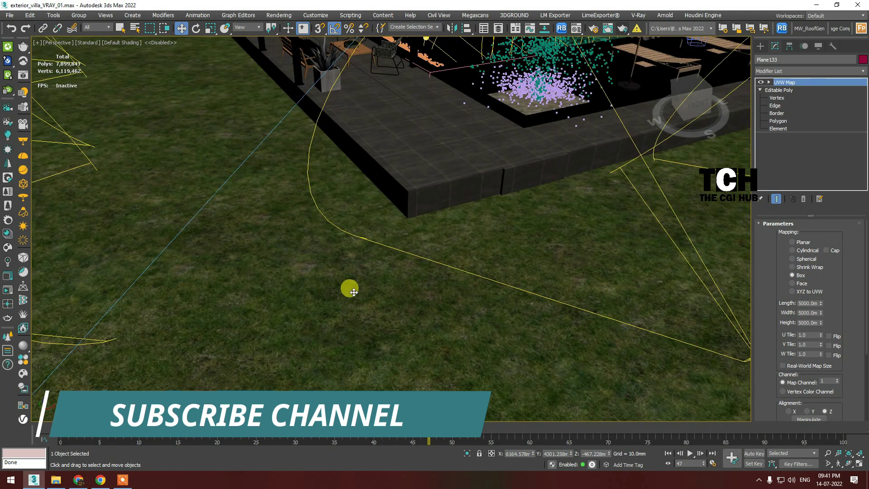
{"action": "scroll", "coordinate": [354, 292], "scroll_direction": "down", "scroll_amount": 5}
{"action": "scroll", "coordinate": [425, 244], "scroll_direction": "down", "scroll_amount": 3}
{"action": "scroll", "coordinate": [423, 254], "scroll_direction": "up", "scroll_amount": 2}
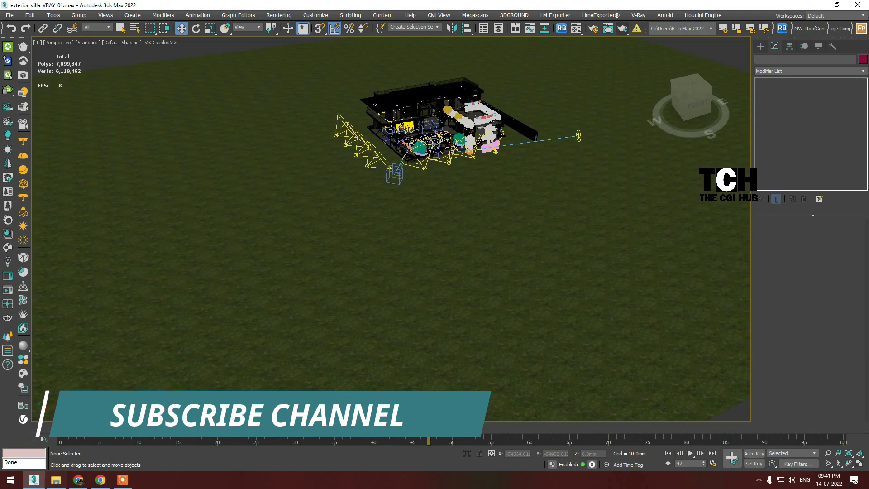
In Explorer, copy the path of the Shella_Grass_Pack_V2(vray) folder under 2021_data/MODEL/grass
{"action": "left_click", "coordinate": [56, 480]}
{"action": "left_click", "coordinate": [55, 266]}
{"action": "double_click", "coordinate": [154, 142]}
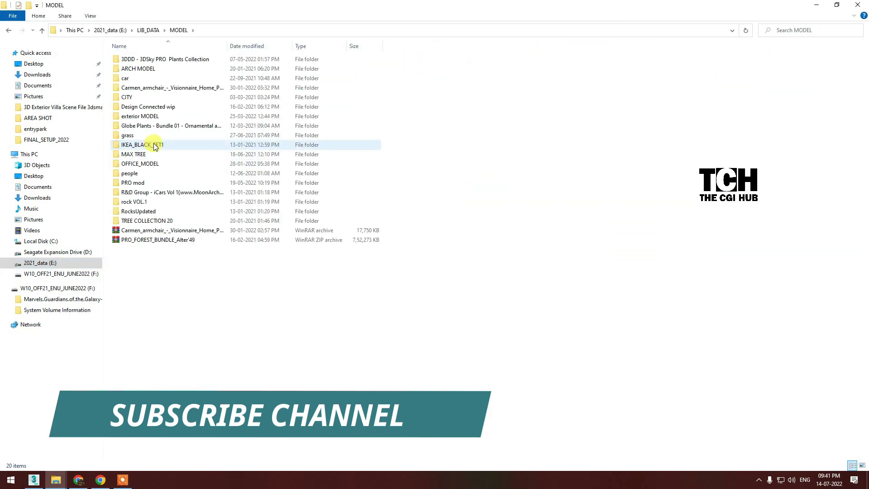
{"action": "left_click", "coordinate": [143, 62]}
{"action": "double_click", "coordinate": [252, 135]}
{"action": "double_click", "coordinate": [149, 88]}
{"action": "double_click", "coordinate": [168, 62]}
{"action": "double_click", "coordinate": [268, 104]}
{"action": "left_click", "coordinate": [426, 31]}
{"action": "key", "text": "ctrl+c"}
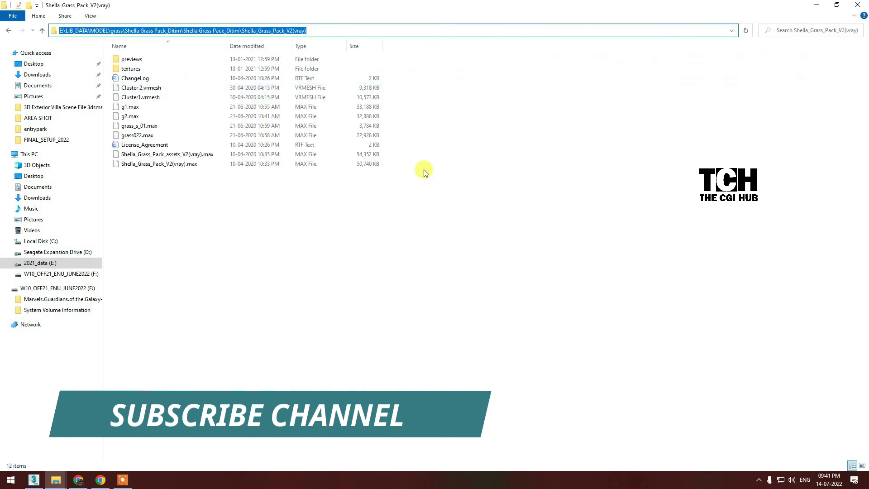
Start File > Import > Merge in 3ds Max and paste the grass pack path
{"action": "key", "text": "alt+Tab"}
{"action": "left_click", "coordinate": [9, 16]}
{"action": "left_click", "coordinate": [127, 149]}
{"action": "key", "text": "ctrl+v"}
Merge all objects from Shella_Grass_Pack_assets_V2(vray), skipping the missing plugin warning
{"action": "key", "text": "Return"}
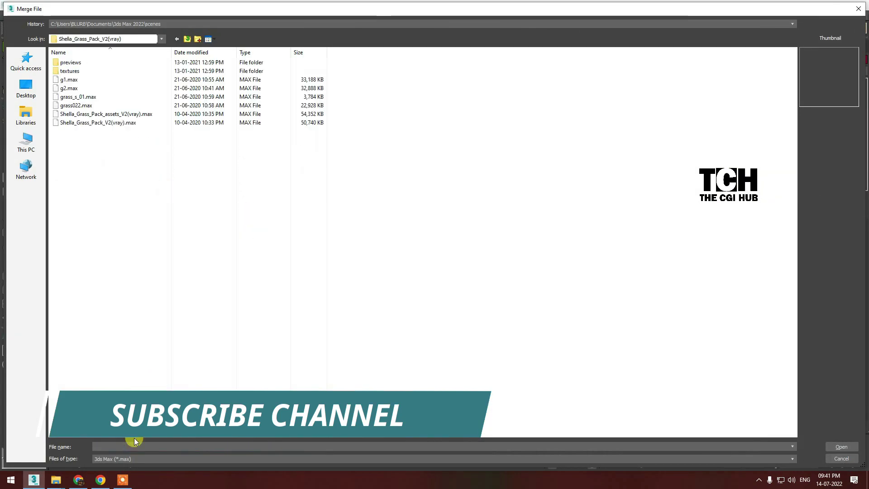
{"action": "left_click", "coordinate": [83, 80]}
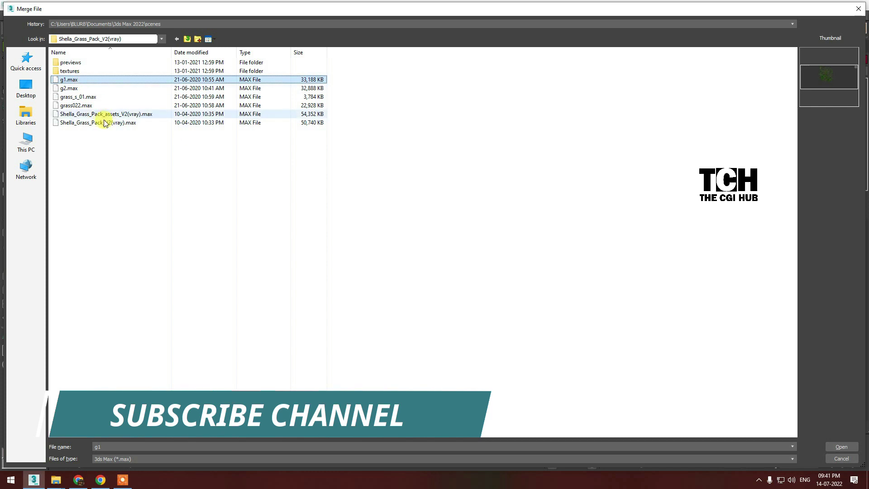
{"action": "left_click", "coordinate": [125, 123]}
{"action": "left_click", "coordinate": [108, 115]}
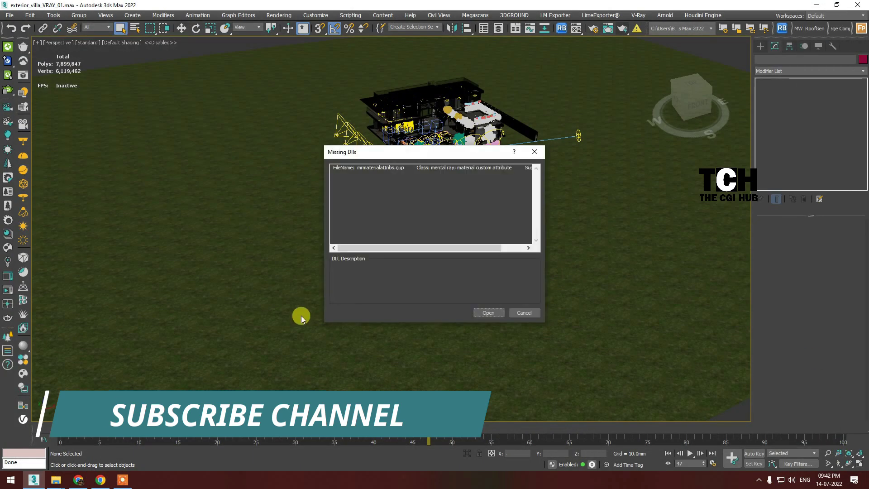
{"action": "left_click", "coordinate": [478, 311]}
{"action": "left_click", "coordinate": [368, 159]}
{"action": "left_click_drag", "start_coordinate": [368, 160], "coordinate": [374, 240]}
{"action": "left_click", "coordinate": [472, 338]}
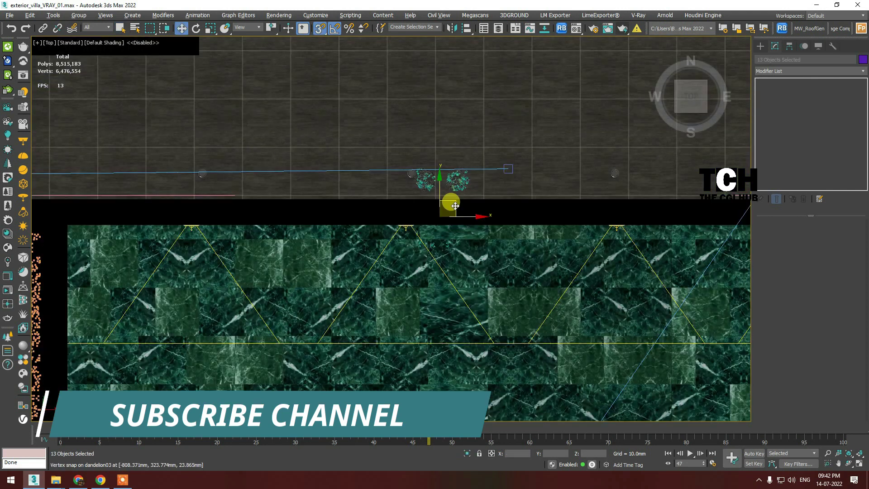
In wireframe, move the merged grass toward the lower left and draw a rectangle
{"action": "scroll", "coordinate": [455, 206], "scroll_direction": "down", "scroll_amount": 10}
{"action": "key", "text": "F3"}
{"action": "scroll", "coordinate": [426, 136], "scroll_direction": "down", "scroll_amount": 3}
{"action": "mouse_move", "coordinate": [443, 177]}
{"action": "left_mouse_down"}
{"action": "mouse_move", "coordinate": [394, 339]}
{"action": "mouse_move", "coordinate": [418, 246]}
{"action": "mouse_move", "coordinate": [525, 309]}
{"action": "left_mouse_up"}
{"action": "left_click", "coordinate": [760, 46]}
{"action": "left_click", "coordinate": [836, 117]}
{"action": "right_click", "coordinate": [623, 270]}
Return to a shaded view, orbit toward the grass plants and place a text shape
{"action": "key", "text": "F3"}
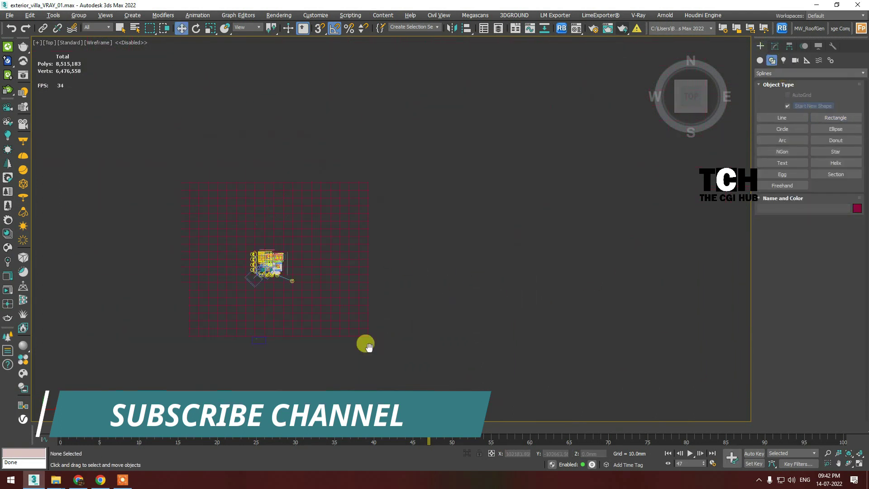
{"action": "scroll", "coordinate": [149, 276], "scroll_direction": "up", "scroll_amount": 5}
{"action": "middle_click_drag", "start_coordinate": [506, 277], "coordinate": [634, 226], "text": "alt"}
{"action": "left_click", "coordinate": [782, 163]}
{"action": "scroll", "coordinate": [481, 200], "scroll_direction": "down", "scroll_amount": 5}
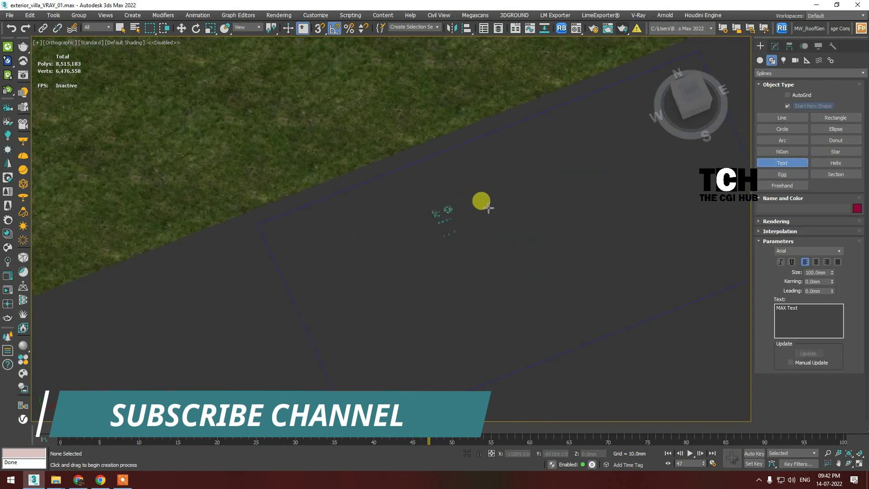
{"action": "left_click", "coordinate": [465, 201]}
{"action": "left_click", "coordinate": [775, 46]}
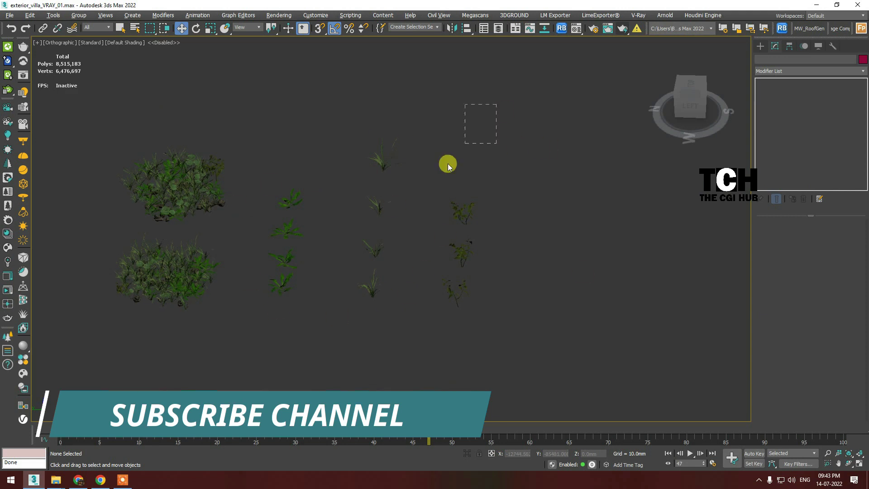
Create a ChaosScatter object and position its icon in the top view
{"action": "left_click", "coordinate": [772, 60]}
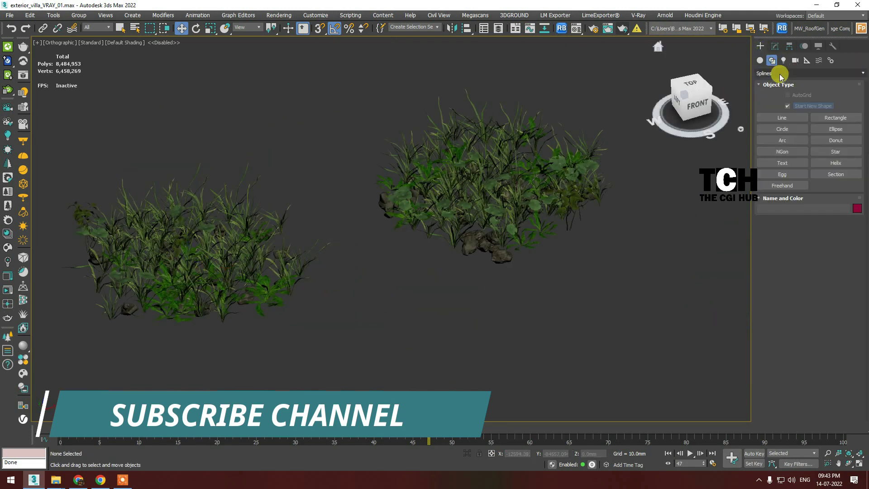
{"action": "left_click", "coordinate": [760, 61]}
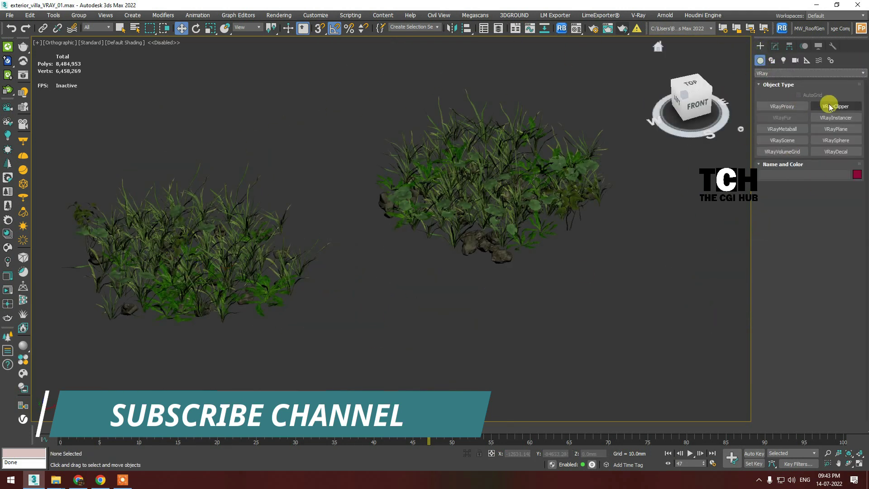
{"action": "left_click", "coordinate": [810, 73]}
{"action": "left_click", "coordinate": [768, 202]}
{"action": "left_click", "coordinate": [809, 106]}
{"action": "scroll", "coordinate": [466, 229], "scroll_direction": "down", "scroll_amount": 5}
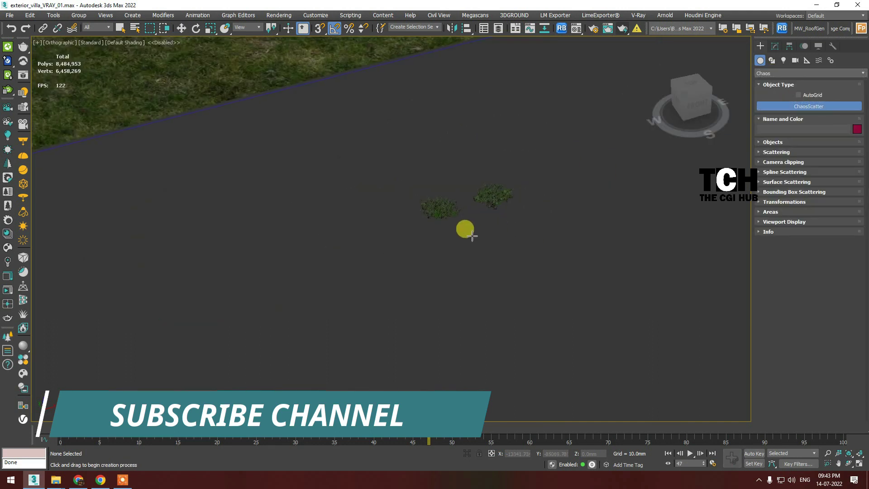
{"action": "left_click", "coordinate": [462, 220]}
{"action": "key", "text": "t"}
{"action": "left_click_drag", "start_coordinate": [465, 219], "coordinate": [413, 146]}
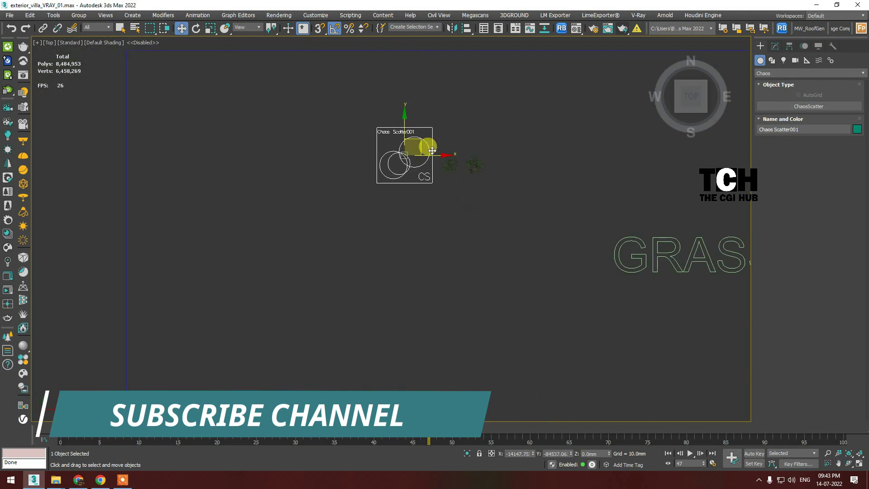
{"action": "left_click", "coordinate": [775, 46]}
Target Plane133 with Cluster 1 and Cluster 2 instances at a count of 100000
{"action": "left_click", "coordinate": [784, 275]}
{"action": "scroll", "coordinate": [628, 244], "scroll_direction": "down", "scroll_amount": 5}
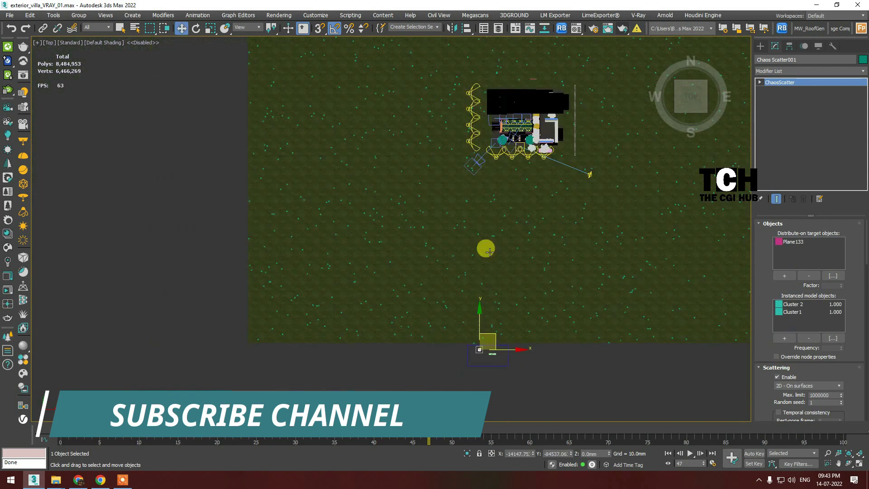
{"action": "mouse_move", "coordinate": [776, 365]}
{"action": "left_mouse_down"}
{"action": "mouse_move", "coordinate": [757, 305]}
{"action": "mouse_move", "coordinate": [767, 262]}
{"action": "left_mouse_up"}
{"action": "scroll", "coordinate": [839, 256], "scroll_direction": "down", "scroll_amount": 5}
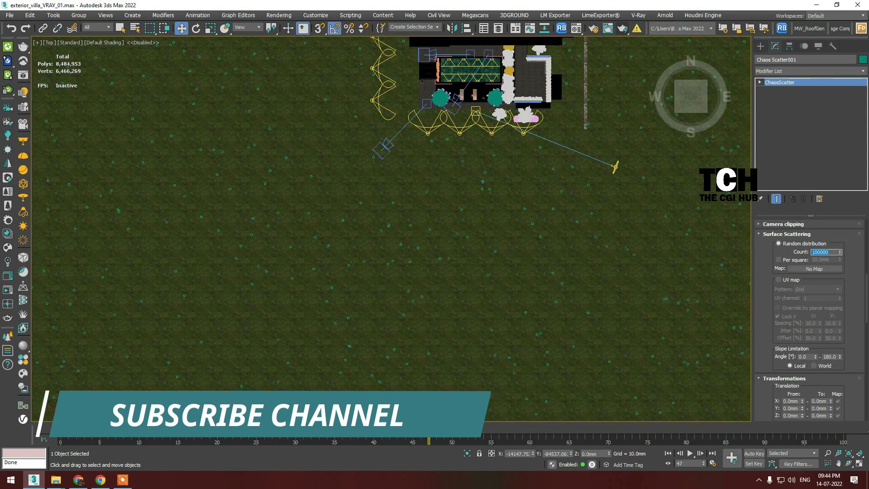
{"action": "scroll", "coordinate": [430, 178], "scroll_direction": "down", "scroll_amount": 5}
{"action": "scroll", "coordinate": [811, 288], "scroll_direction": "down", "scroll_amount": 4}
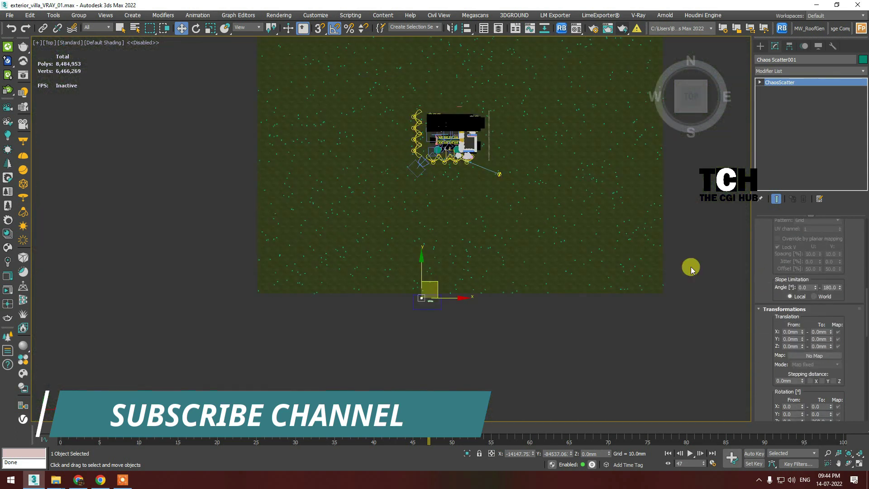
{"action": "scroll", "coordinate": [766, 253], "scroll_direction": "down", "scroll_amount": 1}
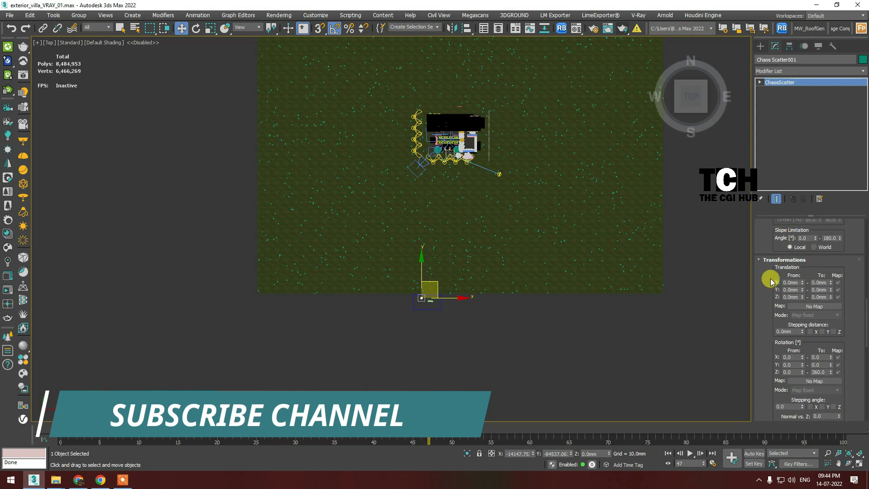
{"action": "scroll", "coordinate": [772, 290], "scroll_direction": "down", "scroll_amount": 2}
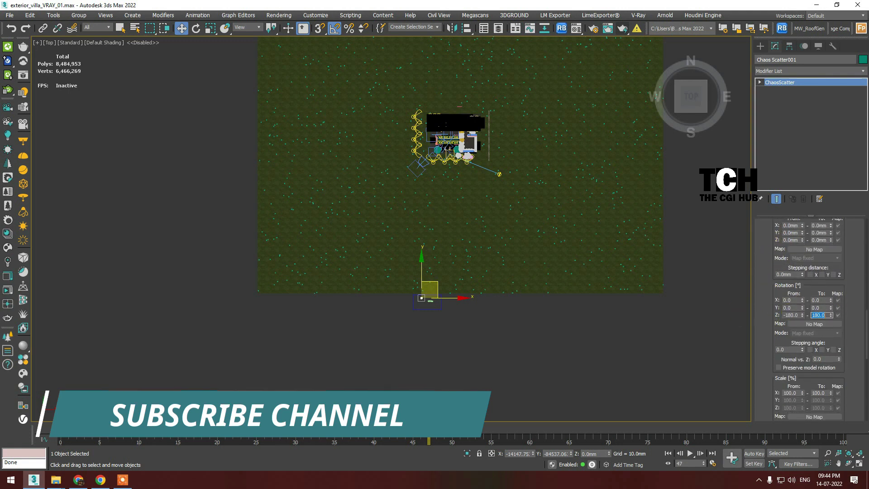
Set the scatter's Z rotation to 0–360° and scale range to 80–120%
{"action": "left_click_drag", "start_coordinate": [766, 336], "coordinate": [766, 333]}
{"action": "double_click", "coordinate": [792, 312]}
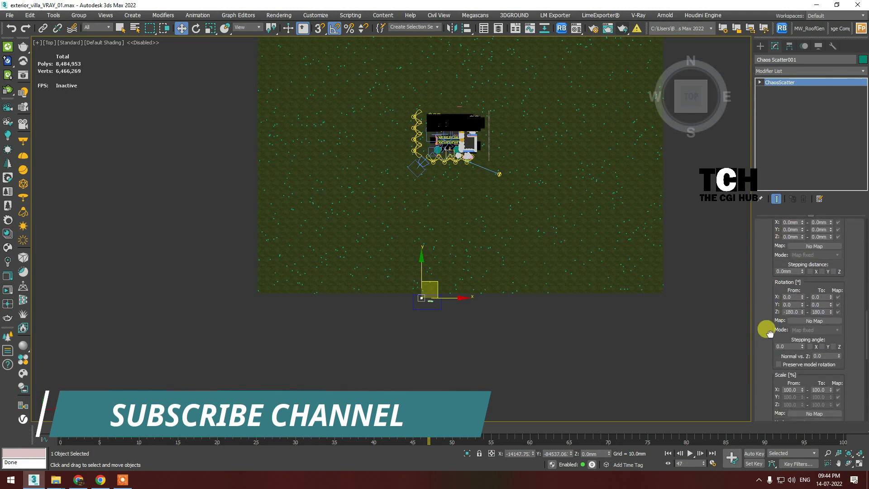
{"action": "scroll", "coordinate": [769, 333], "scroll_direction": "down", "scroll_amount": 1}
{"action": "scroll", "coordinate": [768, 305], "scroll_direction": "down", "scroll_amount": 2}
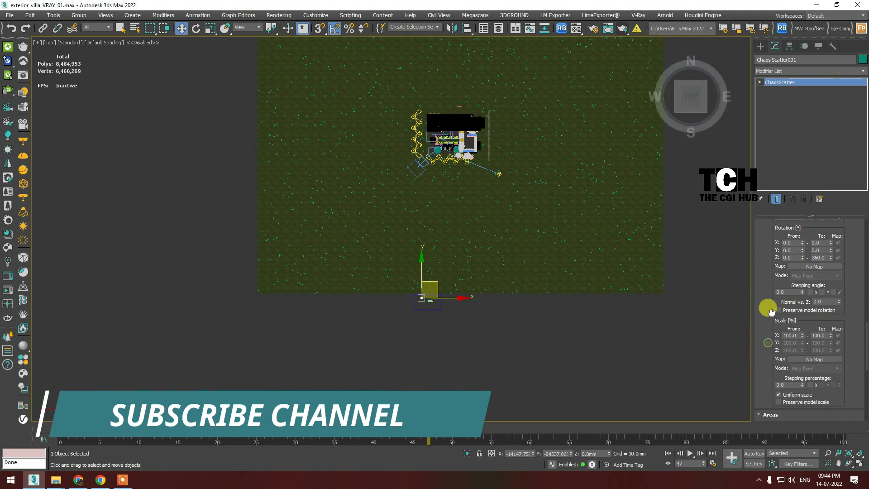
{"action": "double_click", "coordinate": [789, 317]}
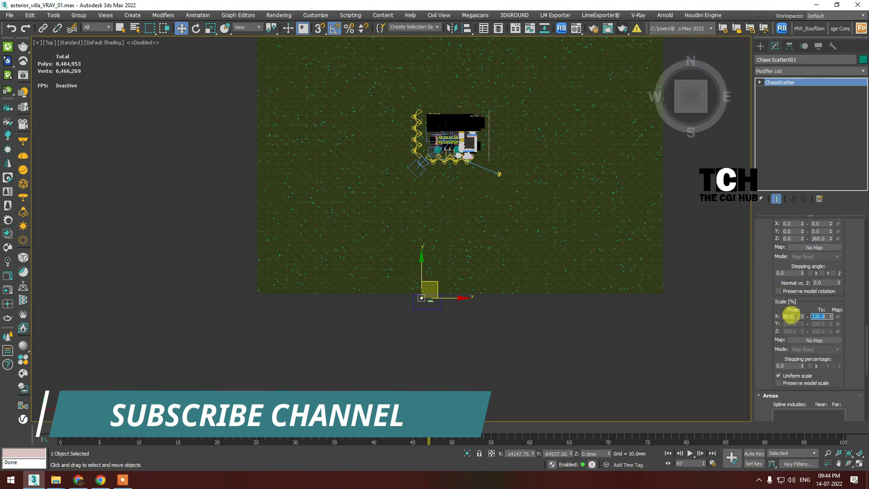
{"action": "scroll", "coordinate": [763, 229], "scroll_direction": "down", "scroll_amount": 2}
{"action": "scroll", "coordinate": [760, 336], "scroll_direction": "down", "scroll_amount": 2}
{"action": "scroll", "coordinate": [461, 197], "scroll_direction": "up", "scroll_amount": 4}
{"action": "scroll", "coordinate": [460, 198], "scroll_direction": "up", "scroll_amount": 3}
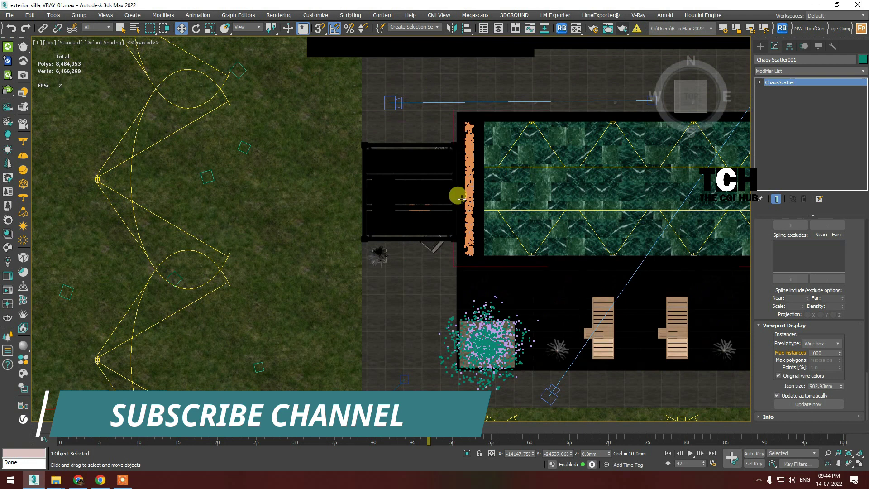
{"action": "scroll", "coordinate": [461, 198], "scroll_direction": "down", "scroll_amount": 7}
{"action": "scroll", "coordinate": [770, 297], "scroll_direction": "up", "scroll_amount": 3}
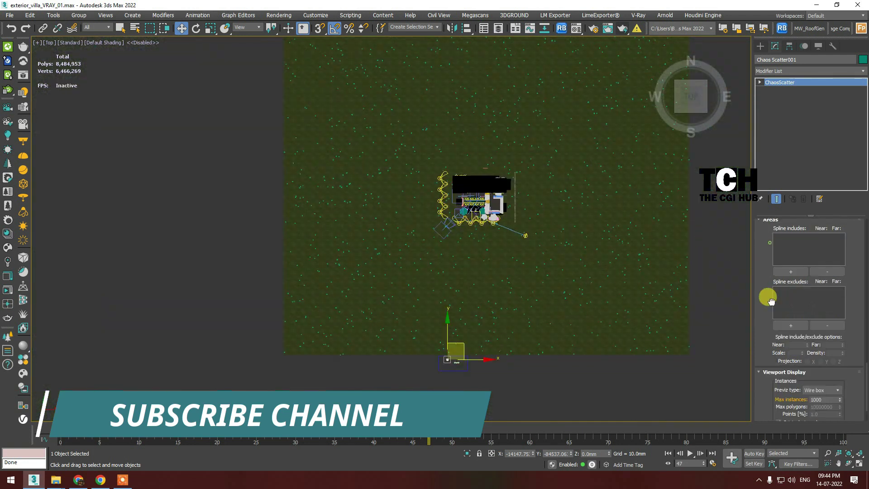
{"action": "left_click", "coordinate": [760, 46]}
{"action": "left_click", "coordinate": [772, 61]}
{"action": "left_click", "coordinate": [836, 118]}
Convert the rectangle around the villa to an editable spline and outline it in wireframe view
{"action": "key", "text": "F3"}
{"action": "scroll", "coordinate": [482, 202], "scroll_direction": "up", "scroll_amount": 4}
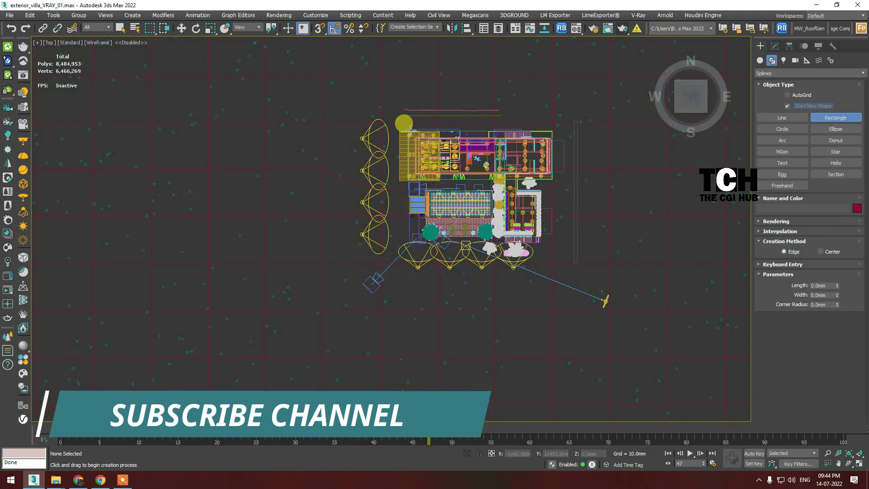
{"action": "right_click", "coordinate": [538, 240]}
{"action": "left_click", "coordinate": [640, 291]}
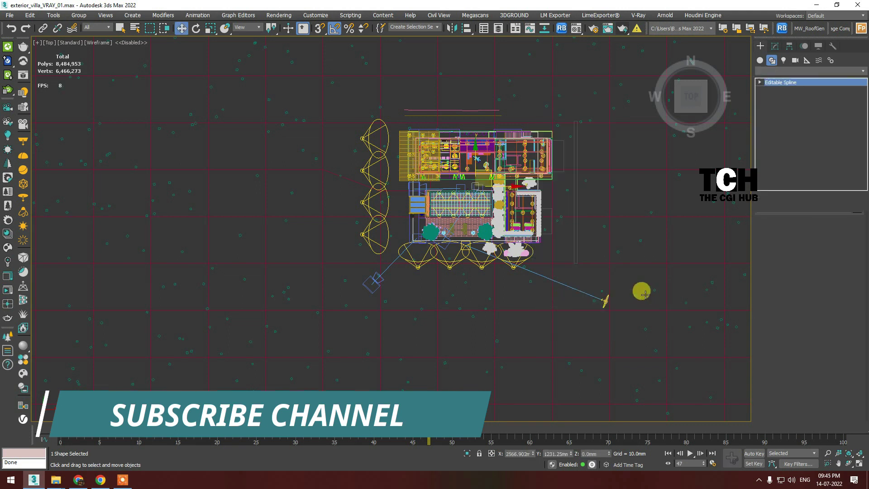
{"action": "left_click", "coordinate": [777, 90]}
{"action": "key", "text": "3"}
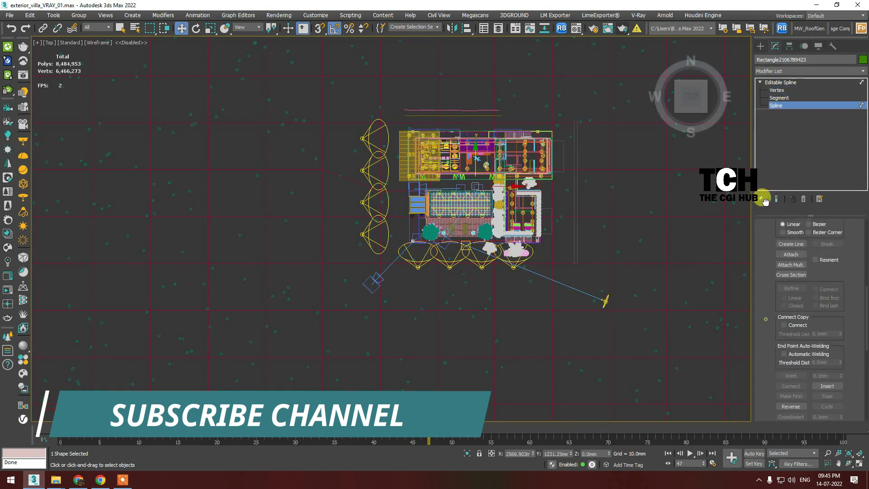
{"action": "scroll", "coordinate": [788, 324], "scroll_direction": "down", "scroll_amount": 5}
{"action": "left_click", "coordinate": [788, 324]}
{"action": "left_click_drag", "start_coordinate": [537, 242], "coordinate": [606, 304]}
{"action": "left_click", "coordinate": [781, 82]}
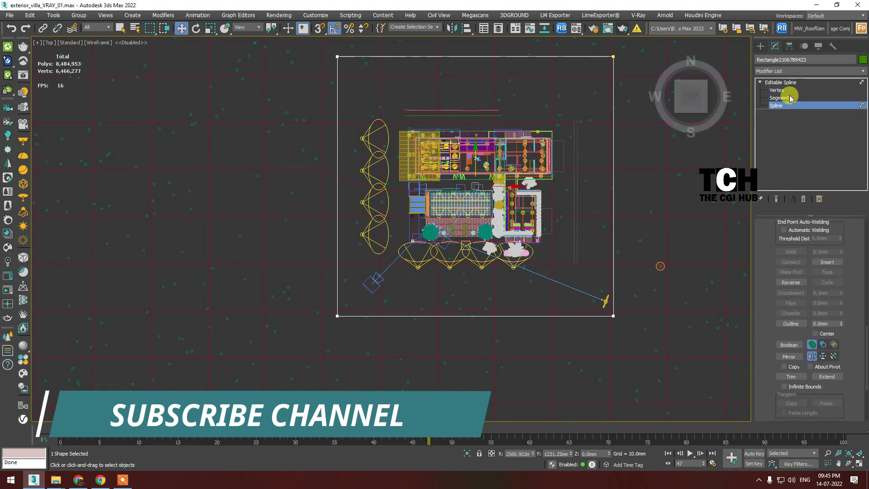
{"action": "scroll", "coordinate": [423, 282], "scroll_direction": "down", "scroll_amount": 5}
Add the rectangle spline to Chaos Scatter001's Spline includes area
{"action": "left_click", "coordinate": [426, 251]}
{"action": "scroll", "coordinate": [770, 316], "scroll_direction": "down", "scroll_amount": 5}
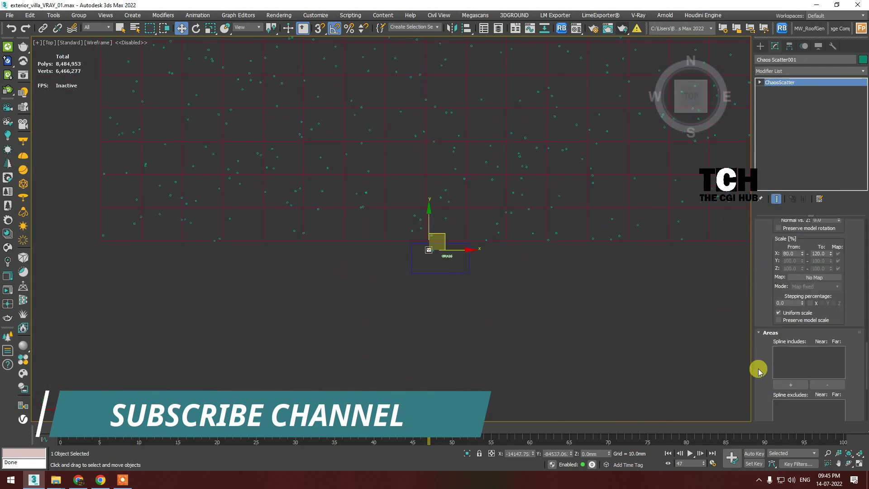
{"action": "left_click", "coordinate": [791, 384]}
{"action": "scroll", "coordinate": [495, 237], "scroll_direction": "down", "scroll_amount": 3}
{"action": "scroll", "coordinate": [499, 214], "scroll_direction": "up", "scroll_amount": 10}
{"action": "scroll", "coordinate": [471, 156], "scroll_direction": "down", "scroll_amount": 4}
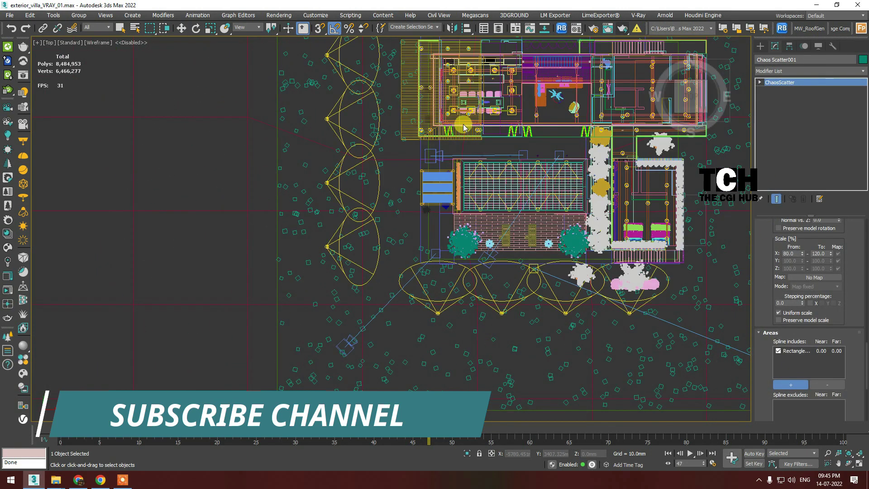
{"action": "mouse_move", "coordinate": [492, 151]}
{"action": "middle_mouse_down", "text": "alt"}
{"action": "mouse_move", "coordinate": [471, 122]}
{"action": "mouse_move", "coordinate": [658, 155]}
{"action": "middle_mouse_up", "text": "alt"}
Select the ground plane beneath the villa
{"action": "left_click", "coordinate": [638, 162]}
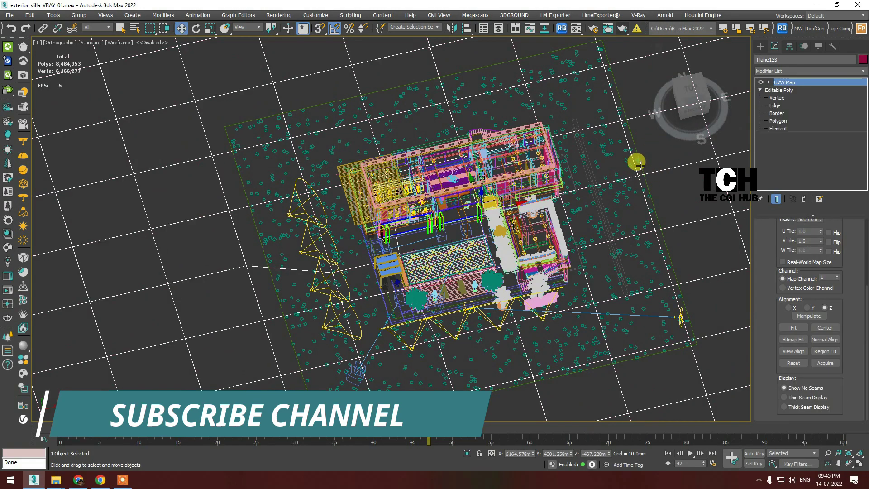
{"action": "left_click", "coordinate": [777, 105]}
{"action": "scroll", "coordinate": [574, 247], "scroll_direction": "up", "scroll_amount": 4}
{"action": "scroll", "coordinate": [582, 273], "scroll_direction": "up", "scroll_amount": 4}
{"action": "scroll", "coordinate": [523, 217], "scroll_direction": "up", "scroll_amount": 3}
{"action": "scroll", "coordinate": [523, 217], "scroll_direction": "down", "scroll_amount": 8}
View through VRayCam003, inspect a test render, then stop it and close its windows
{"action": "key", "text": "c"}
{"action": "double_click", "coordinate": [405, 190]}
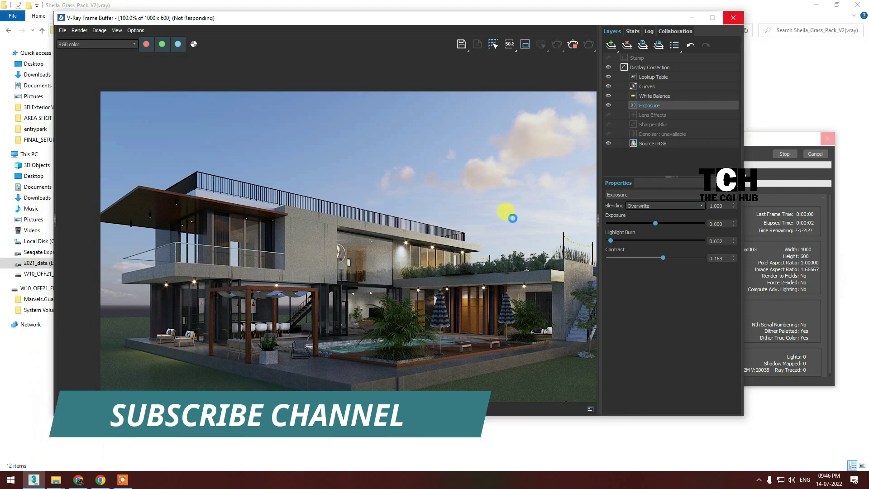
{"action": "scroll", "coordinate": [452, 305], "scroll_direction": "down", "scroll_amount": 1}
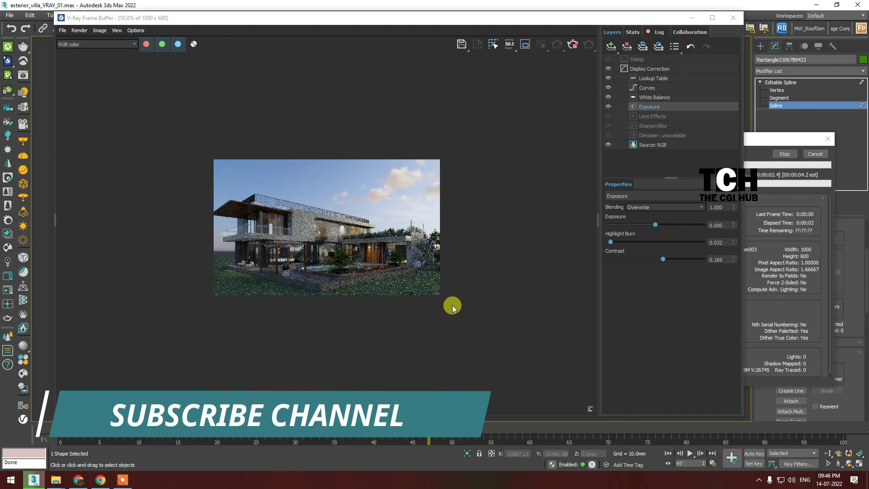
{"action": "scroll", "coordinate": [453, 312], "scroll_direction": "up", "scroll_amount": 3}
{"action": "scroll", "coordinate": [400, 362], "scroll_direction": "down", "scroll_amount": 1}
{"action": "scroll", "coordinate": [410, 319], "scroll_direction": "up", "scroll_amount": 1}
{"action": "scroll", "coordinate": [411, 320], "scroll_direction": "down", "scroll_amount": 1}
{"action": "scroll", "coordinate": [432, 338], "scroll_direction": "down", "scroll_amount": 1}
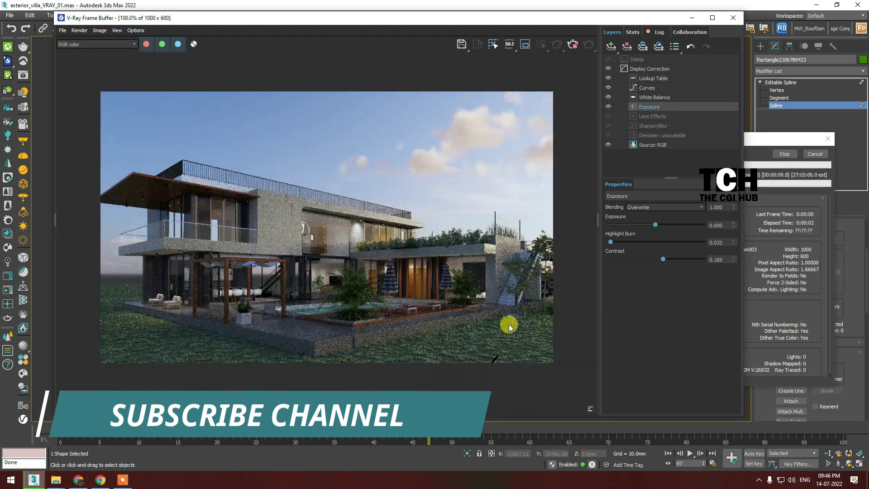
{"action": "left_click", "coordinate": [827, 158]}
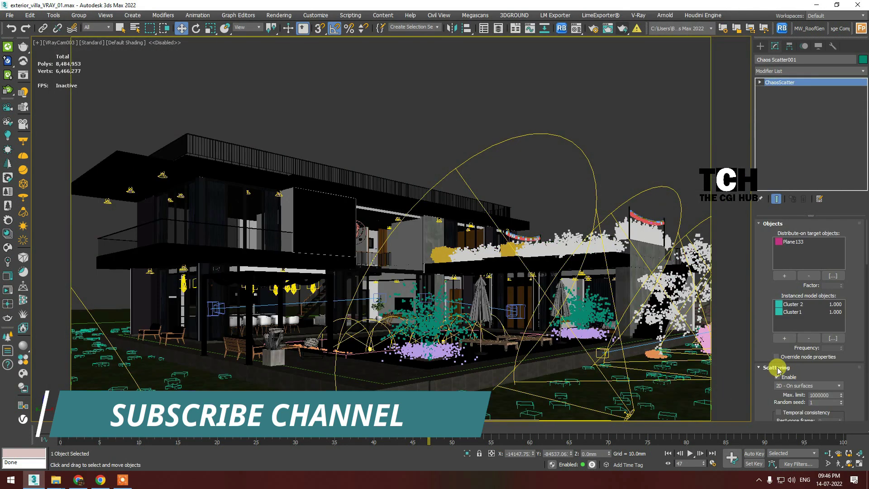
Switch the camera view to shaded and raise the scatter's viewport Max instances limit
{"action": "key", "text": "F3"}
{"action": "left_click_drag", "start_coordinate": [776, 362], "coordinate": [768, 249]}
{"action": "scroll", "coordinate": [768, 249], "scroll_direction": "down", "scroll_amount": 3}
{"action": "scroll", "coordinate": [756, 340], "scroll_direction": "down", "scroll_amount": 3}
{"action": "scroll", "coordinate": [770, 291], "scroll_direction": "down", "scroll_amount": 3}
{"action": "scroll", "coordinate": [766, 332], "scroll_direction": "down", "scroll_amount": 3}
{"action": "scroll", "coordinate": [765, 333], "scroll_direction": "down", "scroll_amount": 3}
{"action": "scroll", "coordinate": [771, 349], "scroll_direction": "down", "scroll_amount": 3}
{"action": "scroll", "coordinate": [772, 336], "scroll_direction": "down", "scroll_amount": 3}
{"action": "scroll", "coordinate": [773, 290], "scroll_direction": "down", "scroll_amount": 3}
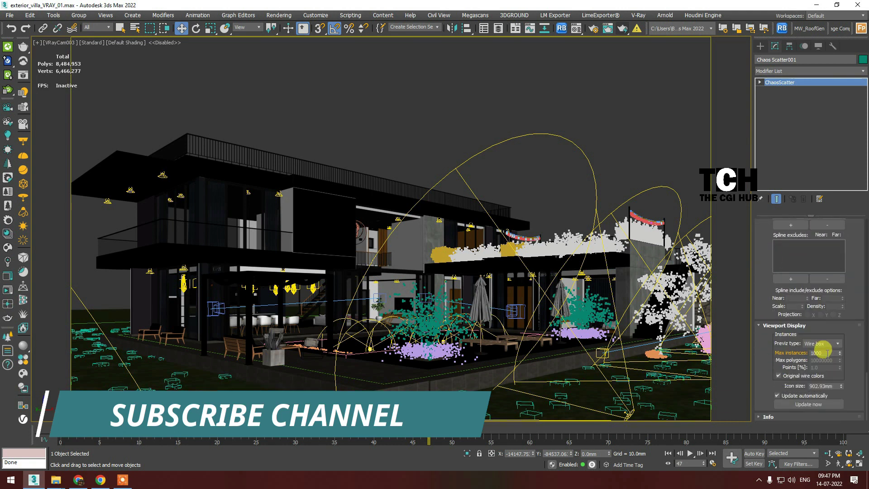
{"action": "type", "text": "00"}
{"action": "key", "text": "Return"}
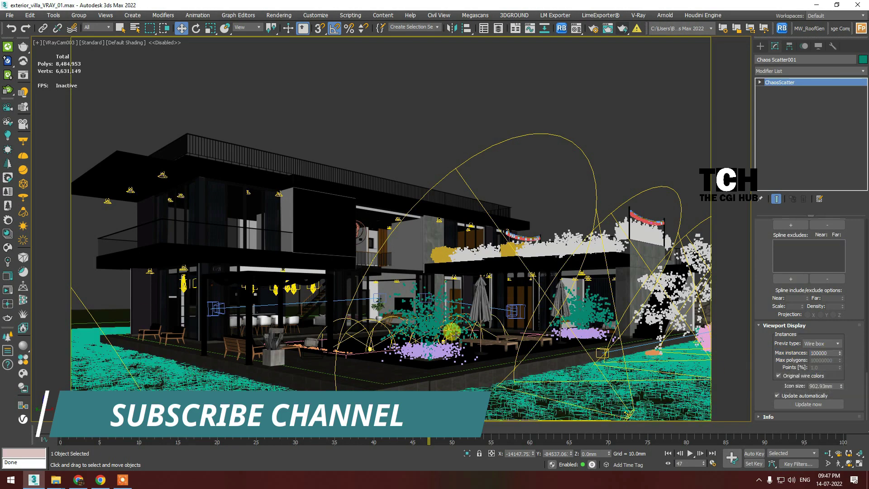
In top view, set the Chaos Scatter instance Count to 800000
{"action": "key", "text": "t"}
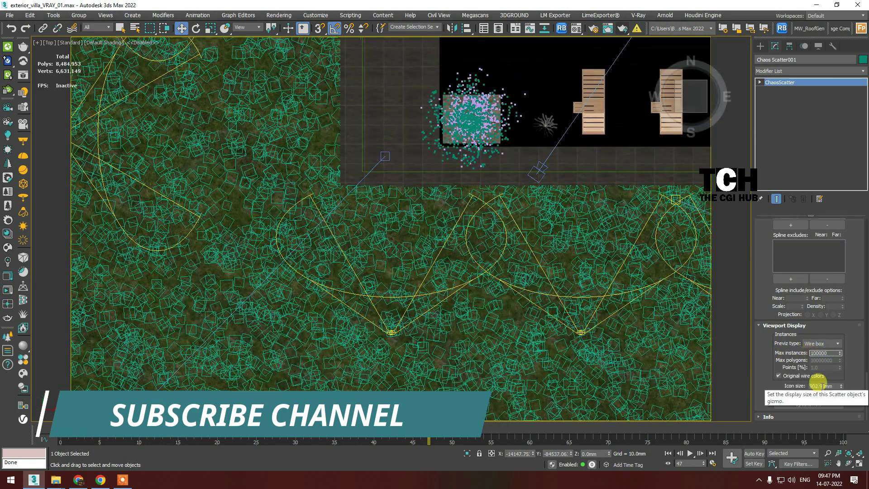
{"action": "scroll", "coordinate": [604, 356], "scroll_direction": "up", "scroll_amount": 5}
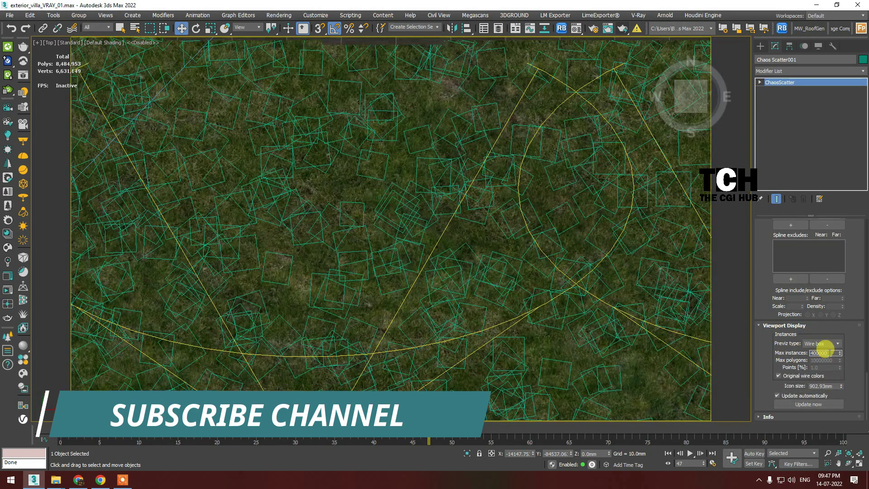
{"action": "scroll", "coordinate": [770, 273], "scroll_direction": "up", "scroll_amount": 3}
{"action": "scroll", "coordinate": [770, 297], "scroll_direction": "up", "scroll_amount": 3}
{"action": "scroll", "coordinate": [773, 324], "scroll_direction": "up", "scroll_amount": 3}
{"action": "scroll", "coordinate": [773, 346], "scroll_direction": "up", "scroll_amount": 2}
{"action": "left_click", "coordinate": [778, 334]}
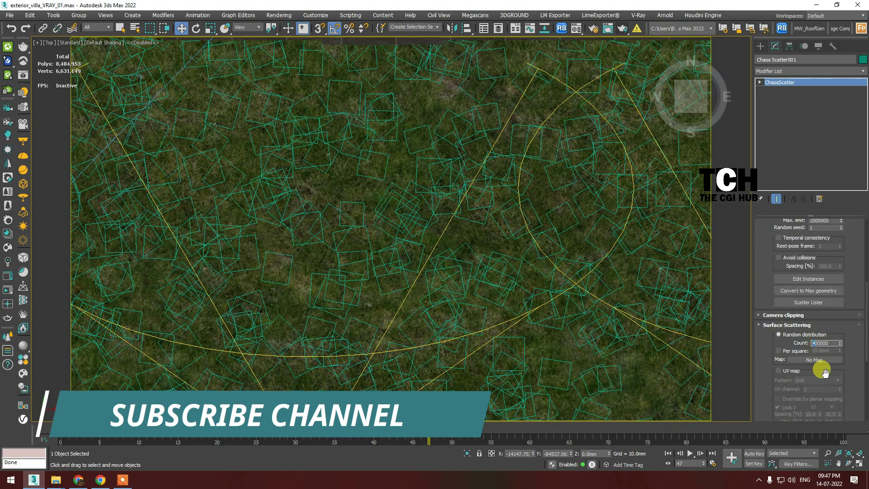
{"action": "scroll", "coordinate": [504, 225], "scroll_direction": "down", "scroll_amount": 5}
{"action": "scroll", "coordinate": [770, 333], "scroll_direction": "down", "scroll_amount": 5}
{"action": "scroll", "coordinate": [769, 271], "scroll_direction": "down", "scroll_amount": 3}
{"action": "scroll", "coordinate": [768, 288], "scroll_direction": "up", "scroll_amount": 3}
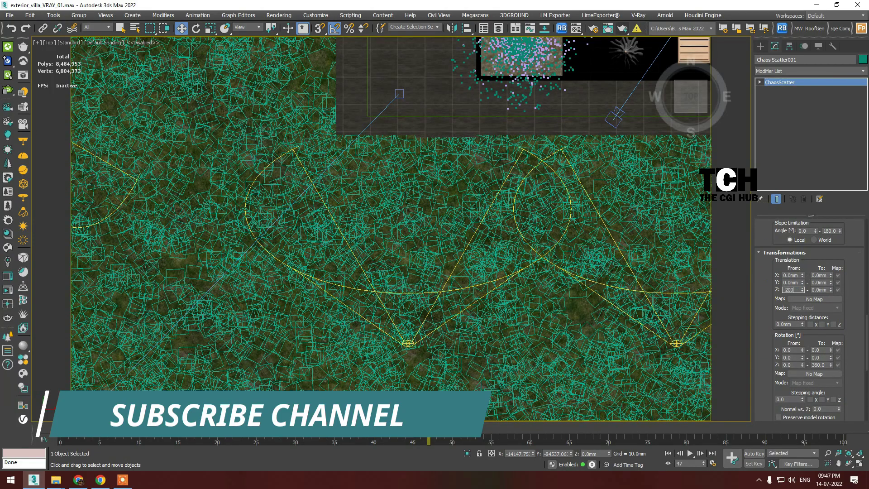
Reset Z translation to 0 after trying 500 mm; set X/Y translation offsets of 200 and 400 mm
{"action": "type", "text": "500"}
{"action": "key", "text": "Return"}
{"action": "type", "text": "0mm"}
{"action": "key", "text": "Return"}
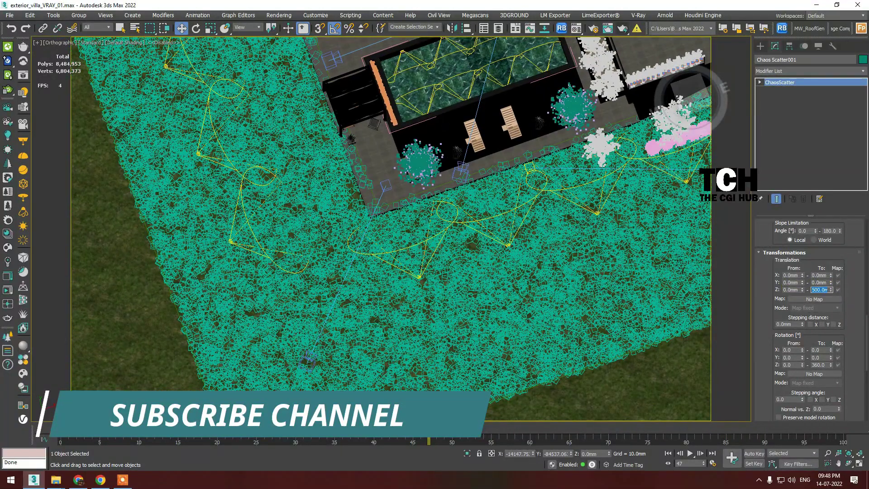
{"action": "type", "text": "00"}
{"action": "key", "text": "Tab"}
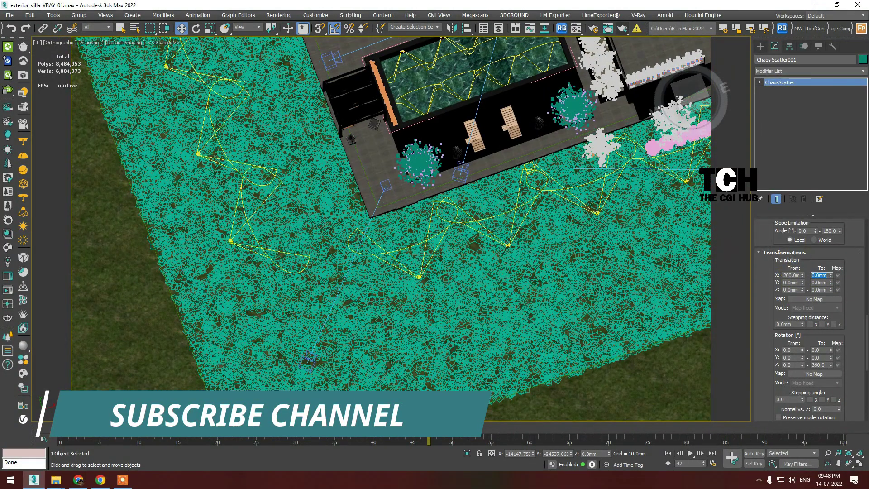
{"action": "type", "text": "400"}
{"action": "key", "text": "Tab"}
{"action": "type", "text": "400"}
{"action": "key", "text": "Tab"}
{"action": "type", "text": "200"}
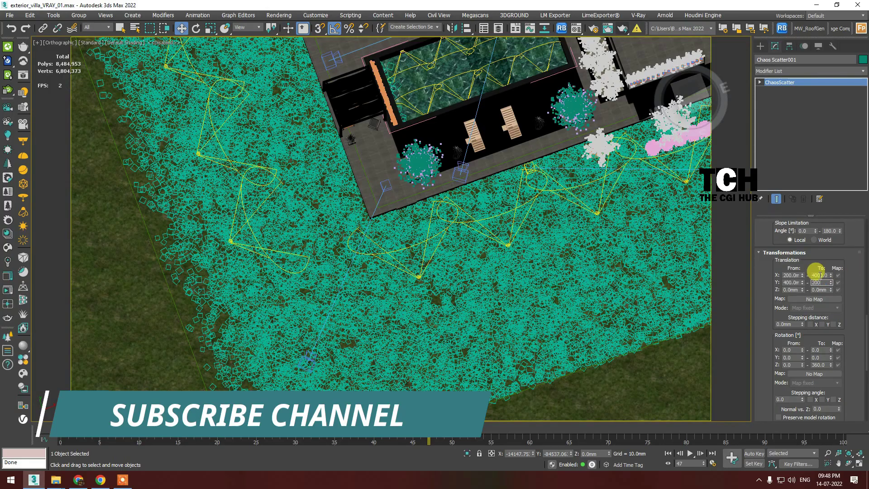
{"action": "key", "text": "Return"}
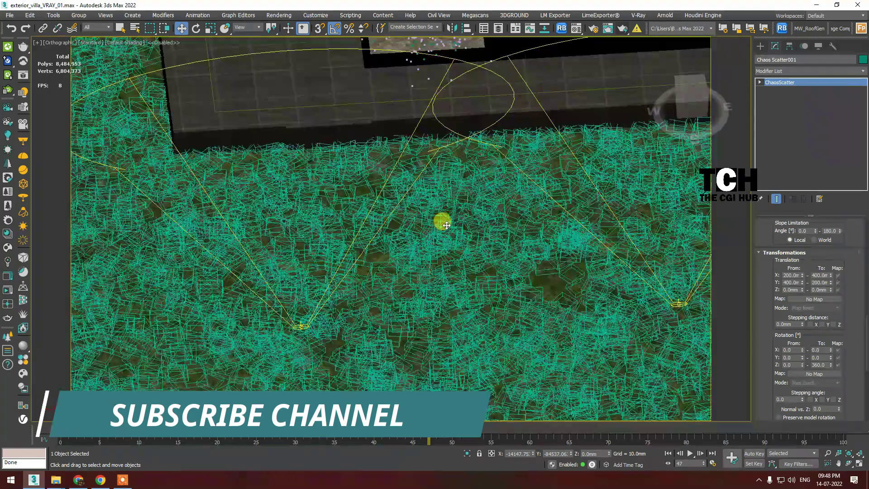
Set the viewport instance limit to 900
{"action": "left_click_drag", "start_coordinate": [774, 355], "coordinate": [763, 288]}
{"action": "scroll", "coordinate": [770, 289], "scroll_direction": "up", "scroll_amount": 5}
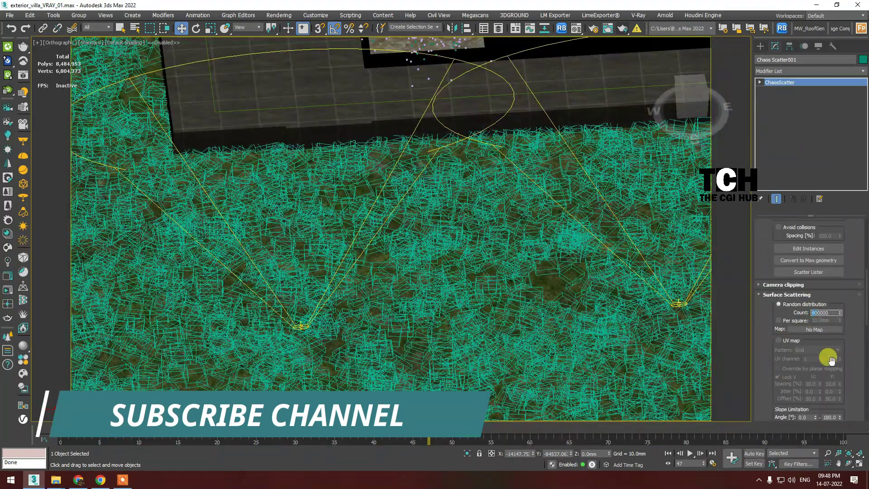
{"action": "scroll", "coordinate": [757, 326], "scroll_direction": "down", "scroll_amount": 5}
{"action": "scroll", "coordinate": [770, 344], "scroll_direction": "down", "scroll_amount": 5}
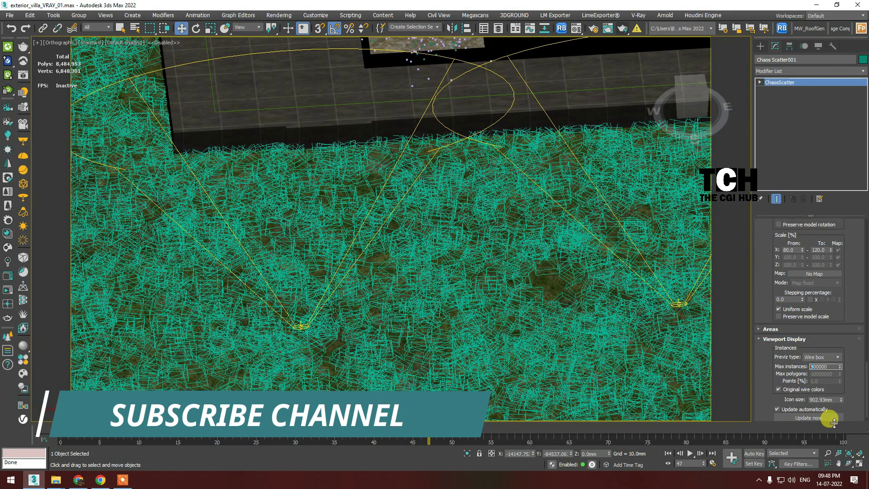
{"action": "scroll", "coordinate": [513, 416], "scroll_direction": "down", "scroll_amount": 5}
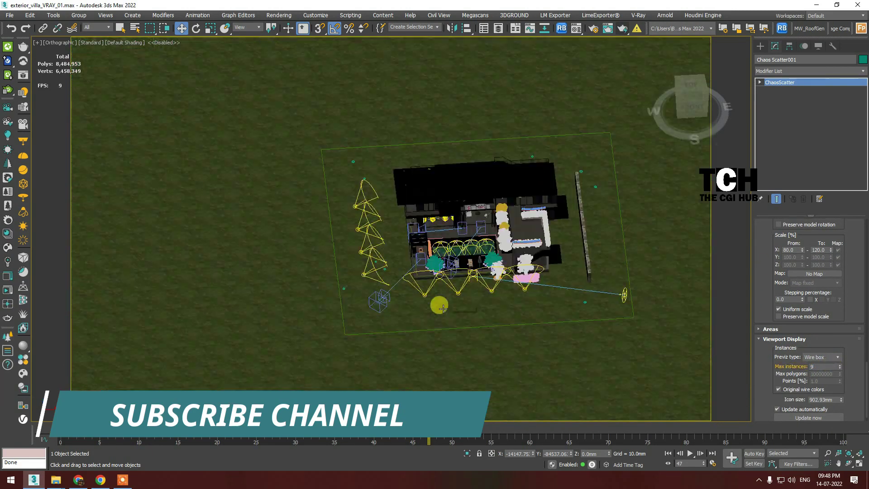
{"action": "type", "text": "00"}
{"action": "key", "text": "Return"}
Test-render the villa through camera VRayCam003
{"action": "key", "text": "c"}
{"action": "double_click", "coordinate": [403, 186]}
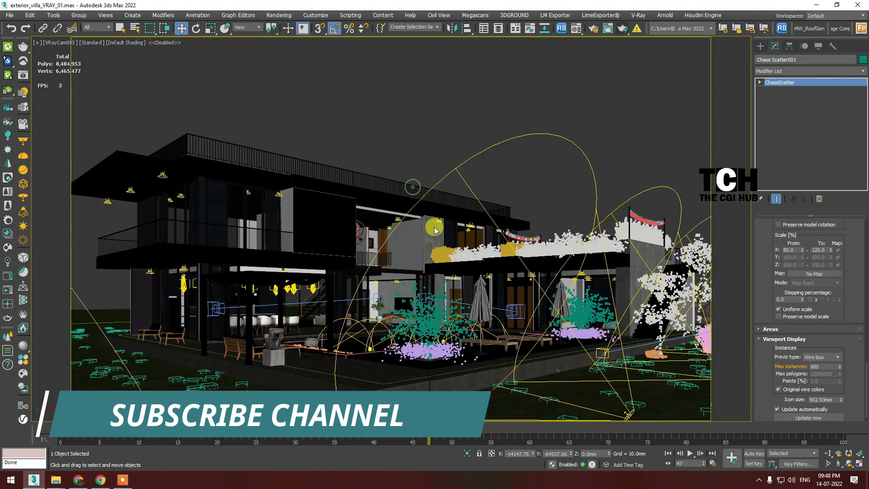
{"action": "key", "text": "shift+q"}
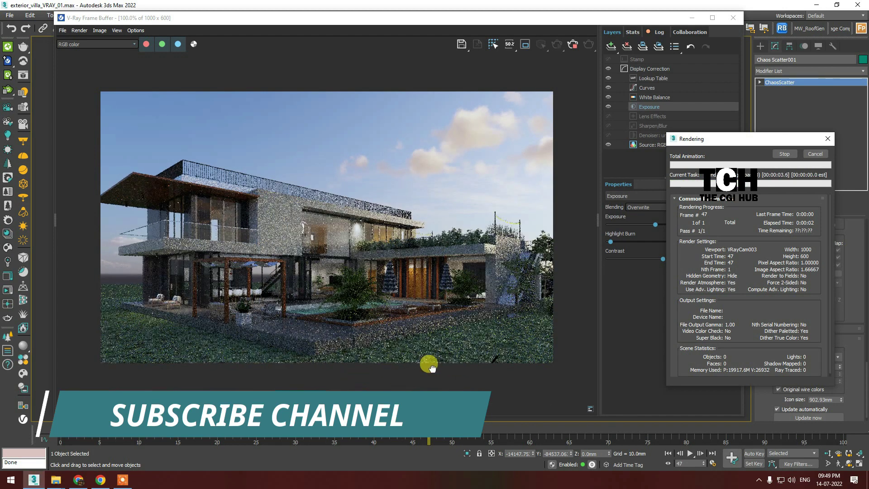
{"action": "scroll", "coordinate": [455, 349], "scroll_direction": "up", "scroll_amount": 2}
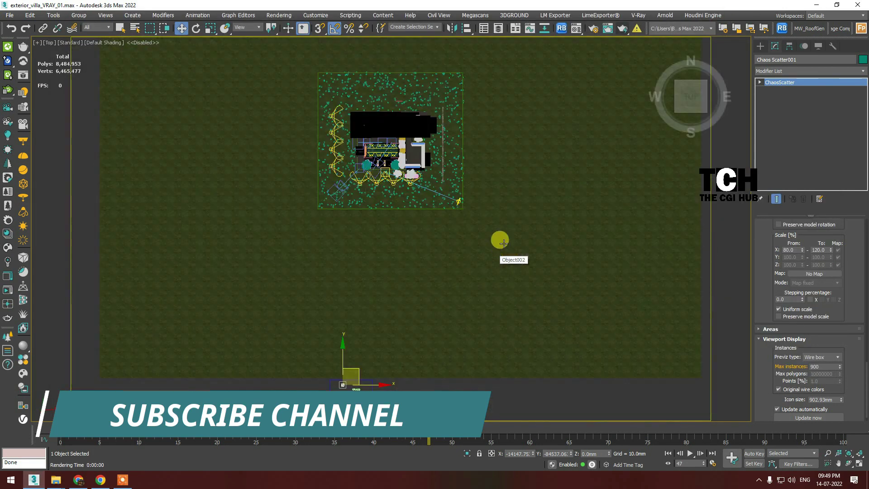
{"action": "scroll", "coordinate": [499, 238], "scroll_direction": "up", "scroll_amount": 5}
Convert the Cluster 2 bush cluster to an editable poly in Element mode
{"action": "left_click", "coordinate": [493, 217]}
{"action": "left_click", "coordinate": [385, 199]}
{"action": "left_click", "coordinate": [798, 311]}
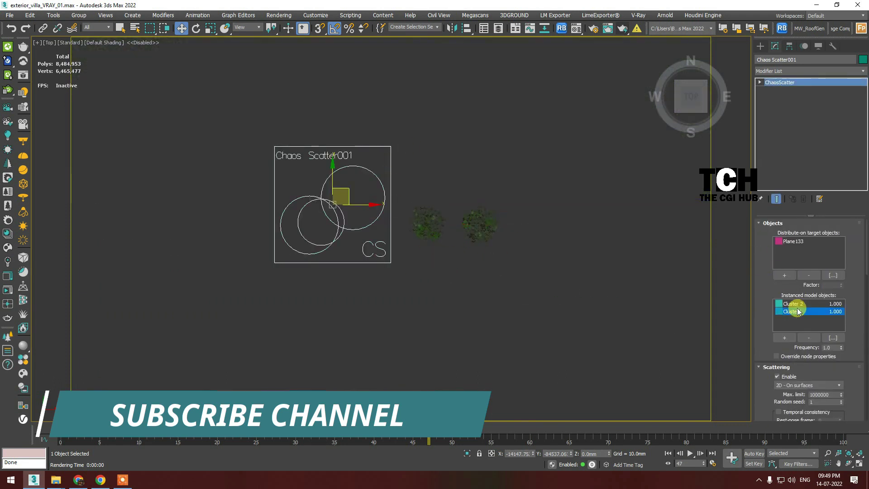
{"action": "left_click", "coordinate": [490, 240]}
{"action": "left_click", "coordinate": [472, 219]}
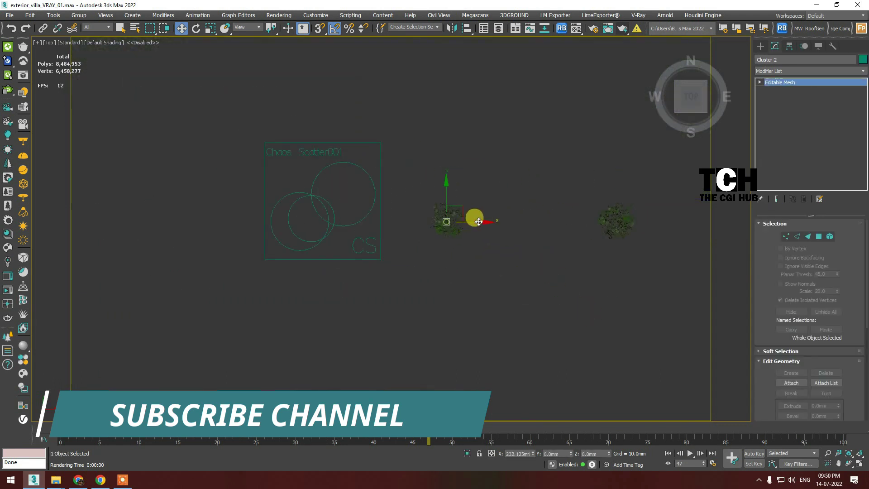
{"action": "right_click", "coordinate": [459, 223]}
{"action": "left_click", "coordinate": [643, 272]}
{"action": "scroll", "coordinate": [488, 226], "scroll_direction": "up", "scroll_amount": 3}
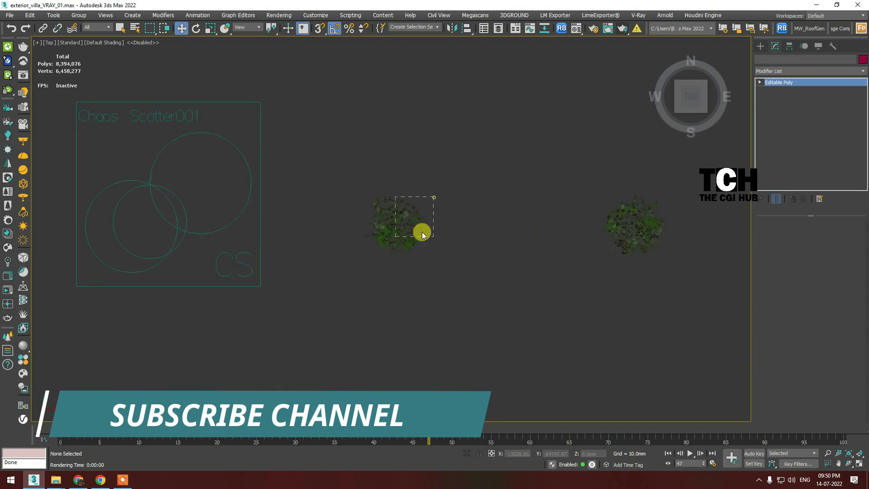
{"action": "left_click", "coordinate": [760, 82]}
{"action": "left_click", "coordinate": [777, 121]}
Clone one bush element up and to the right as part of the same mesh
{"action": "left_click", "coordinate": [410, 220]}
{"action": "left_click", "coordinate": [271, 48]}
{"action": "mouse_move", "coordinate": [404, 210]}
{"action": "left_mouse_down", "text": "shift"}
{"action": "mouse_move", "coordinate": [426, 177]}
{"action": "mouse_move", "coordinate": [456, 226]}
{"action": "mouse_move", "coordinate": [413, 246]}
{"action": "mouse_move", "coordinate": [376, 231]}
{"action": "mouse_move", "coordinate": [368, 171]}
{"action": "mouse_move", "coordinate": [392, 169]}
{"action": "mouse_move", "coordinate": [448, 275]}
{"action": "mouse_move", "coordinate": [474, 196]}
{"action": "left_mouse_up", "text": "shift"}
{"action": "left_click", "coordinate": [460, 267]}
{"action": "left_click", "coordinate": [616, 174]}
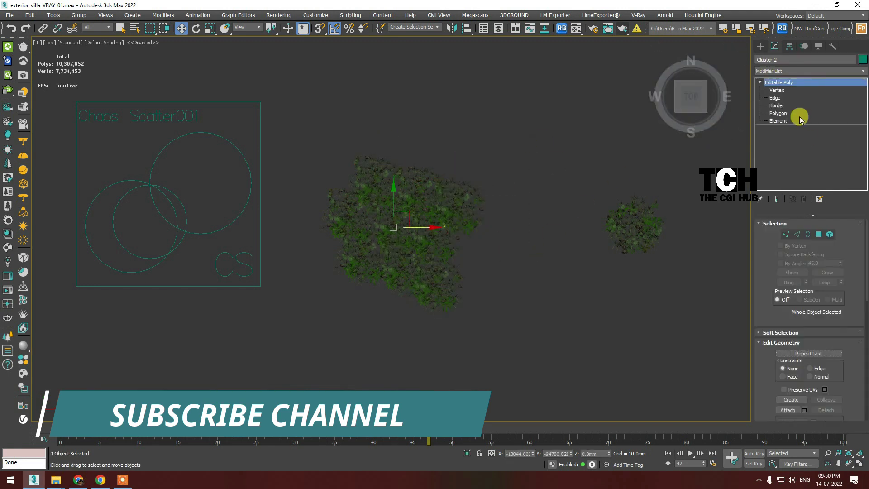
Move the central foliage clump, delete the leftover foliage ring, and reposition the round bush
{"action": "left_click_drag", "start_coordinate": [149, 28], "coordinate": [149, 43]}
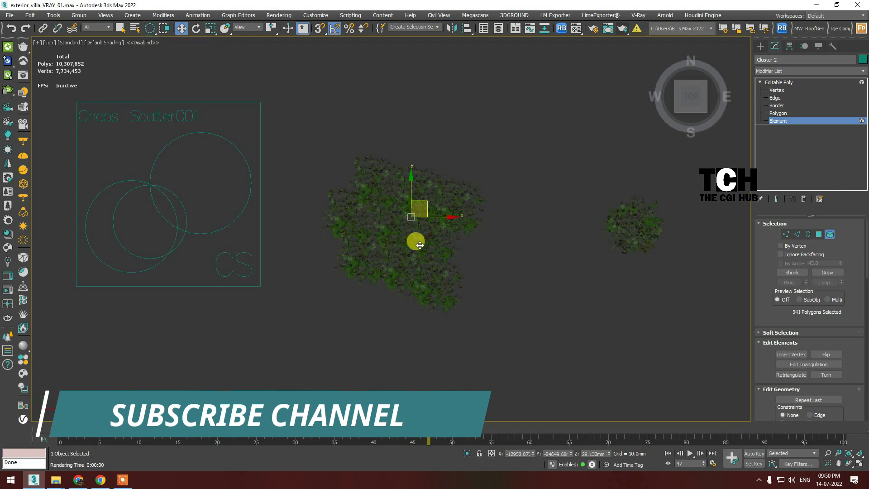
{"action": "left_click_drag", "start_coordinate": [452, 286], "coordinate": [453, 286]}
{"action": "key", "text": "w"}
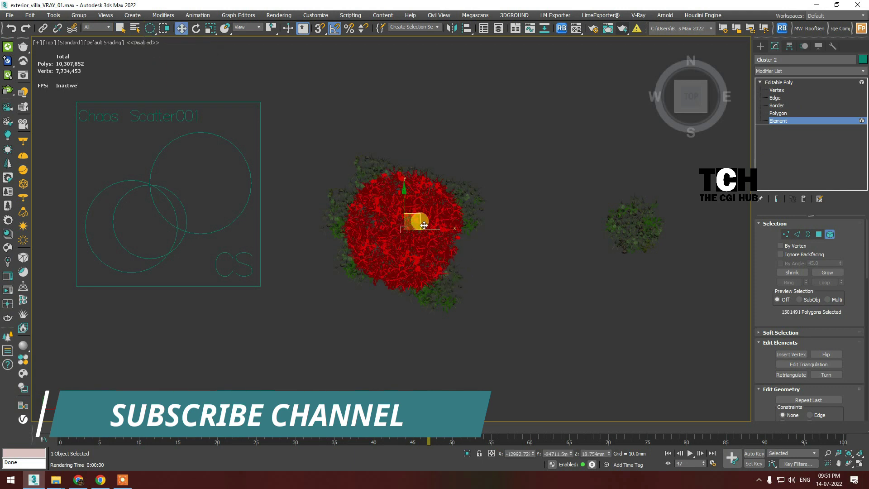
{"action": "left_click_drag", "start_coordinate": [417, 219], "coordinate": [588, 342]}
{"action": "left_click", "coordinate": [343, 320]}
{"action": "left_click_drag", "start_coordinate": [307, 323], "coordinate": [308, 324]}
{"action": "key", "text": "Delete"}
{"action": "middle_click_drag", "start_coordinate": [553, 351], "coordinate": [499, 274]}
{"action": "left_click_drag", "start_coordinate": [598, 206], "coordinate": [366, 381]}
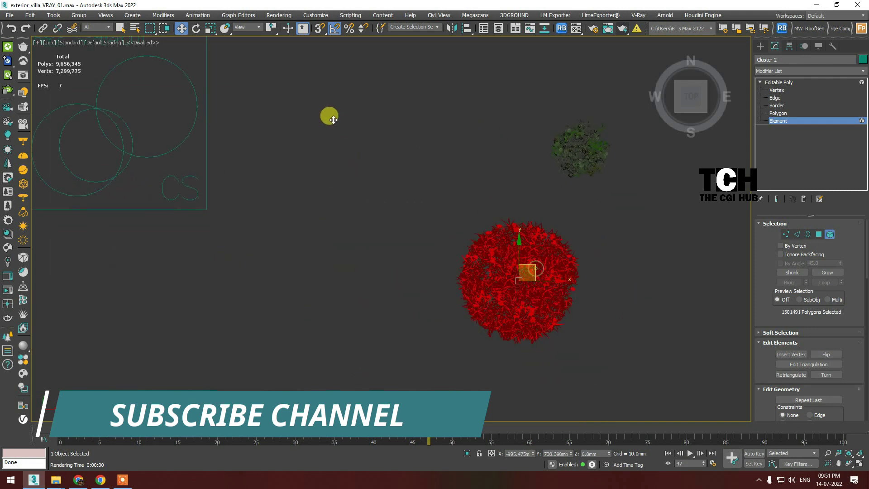
Clone the bush element several more times to the right, upward and down-left
{"action": "scroll", "coordinate": [737, 118], "scroll_direction": "up", "scroll_amount": 3}
{"action": "left_click", "coordinate": [502, 211]}
{"action": "left_click_drag", "start_coordinate": [502, 212], "coordinate": [582, 212], "text": "shift"}
{"action": "left_click", "coordinate": [456, 248]}
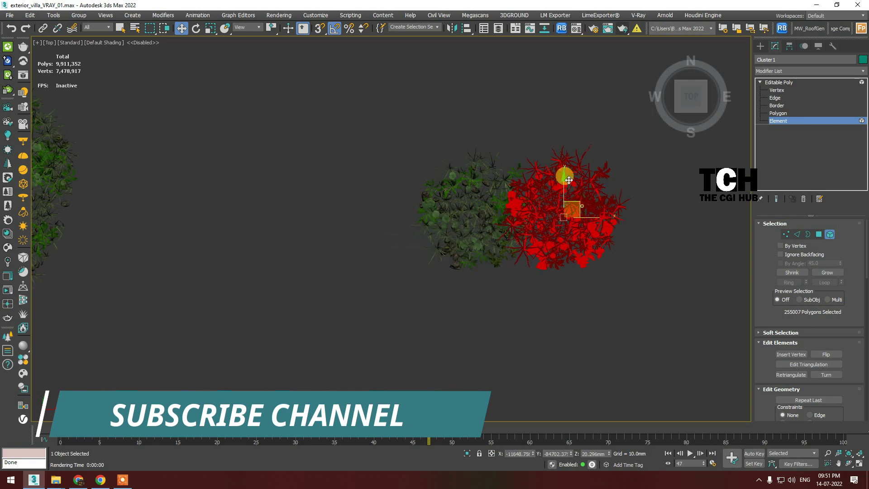
{"action": "left_click_drag", "start_coordinate": [569, 180], "coordinate": [538, 96], "text": "shift"}
{"action": "left_click_drag", "start_coordinate": [452, 113], "coordinate": [450, 110], "text": "shift"}
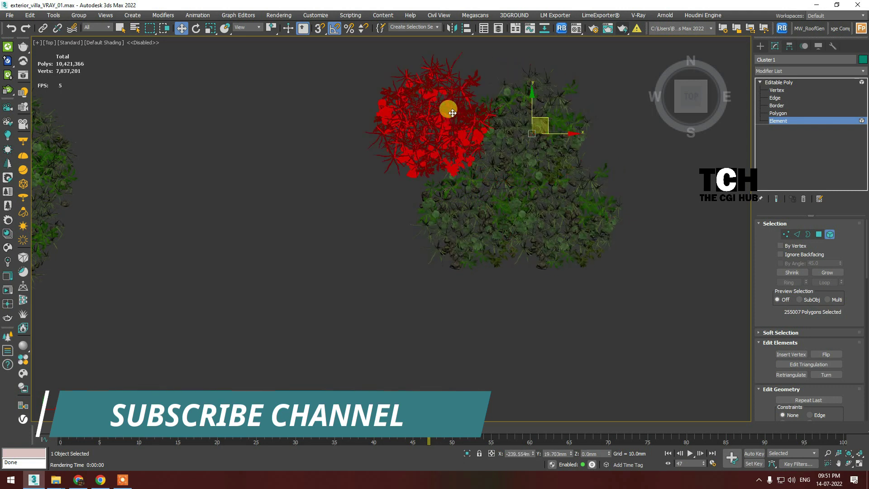
{"action": "left_click", "coordinate": [475, 246]}
{"action": "mouse_move", "coordinate": [401, 184]}
{"action": "left_mouse_down", "text": "shift"}
{"action": "mouse_move", "coordinate": [446, 272]}
{"action": "mouse_move", "coordinate": [536, 274]}
{"action": "left_mouse_up", "text": "shift"}
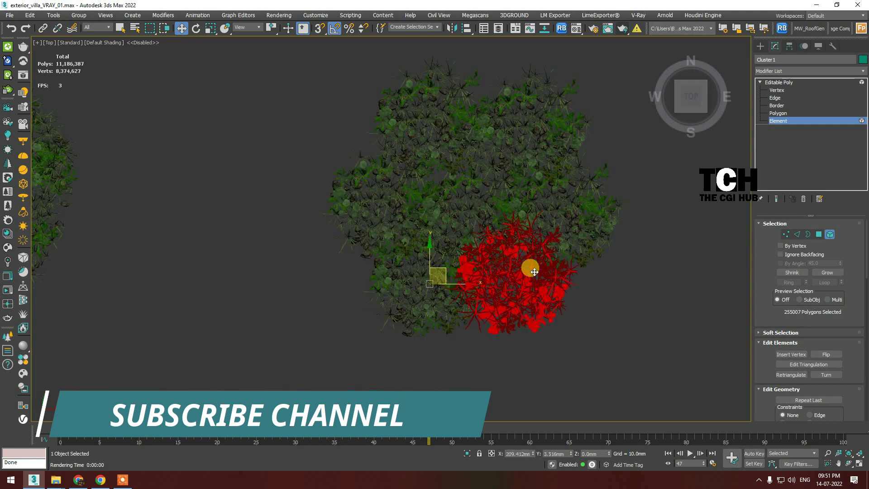
{"action": "scroll", "coordinate": [500, 249], "scroll_direction": "down", "scroll_amount": 5}
Exit element editing and clone both bushes upward into new copies
{"action": "left_click", "coordinate": [779, 83]}
{"action": "left_click", "coordinate": [439, 240]}
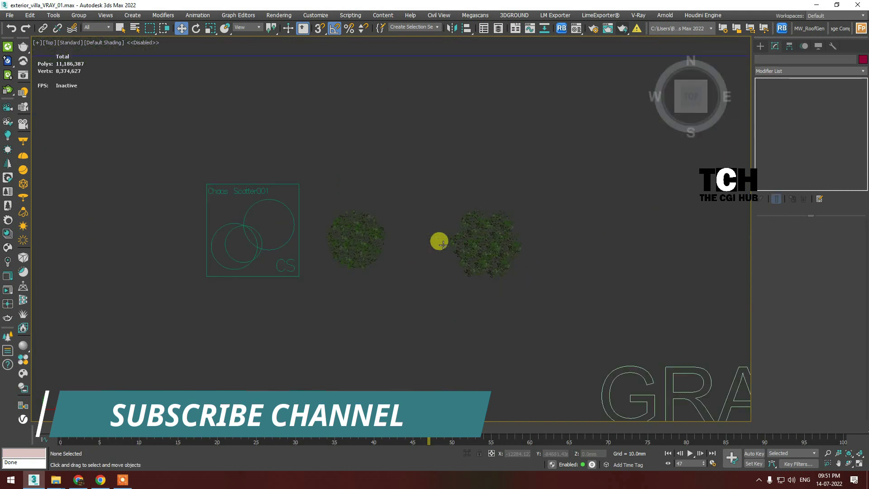
{"action": "left_click_drag", "start_coordinate": [412, 186], "coordinate": [412, 57], "text": "shift"}
{"action": "left_click", "coordinate": [435, 277]}
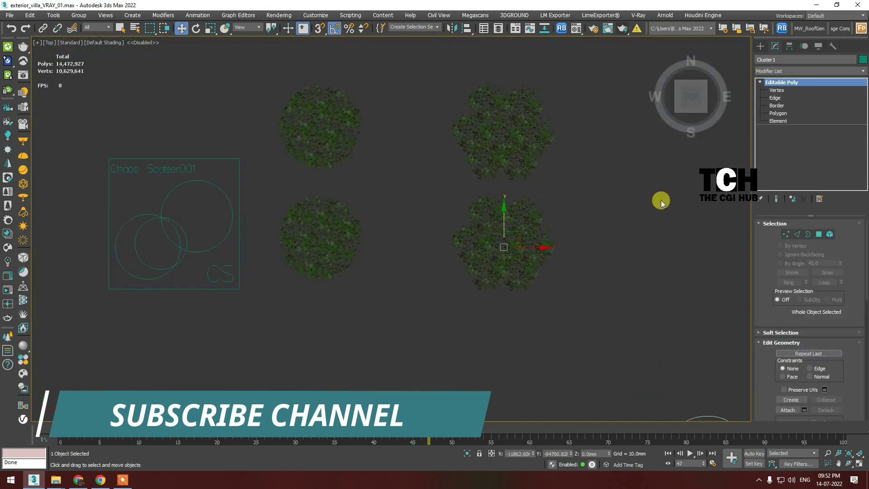
Set Chaos Scatter001's Surface Scattering Count to 400000
{"action": "middle_click_drag", "start_coordinate": [269, 141], "coordinate": [351, 142]}
{"action": "left_click", "coordinate": [322, 163]}
{"action": "left_click", "coordinate": [784, 338]}
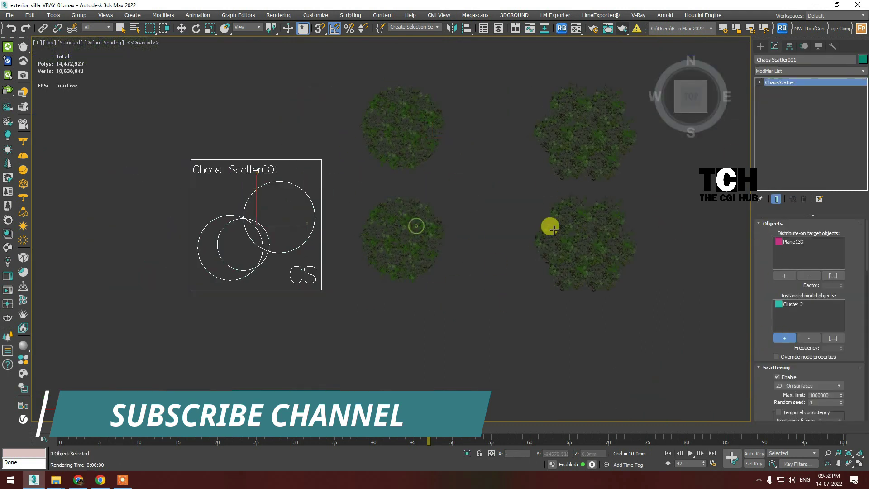
{"action": "scroll", "coordinate": [513, 126], "scroll_direction": "down", "scroll_amount": 3}
{"action": "left_click_drag", "start_coordinate": [772, 382], "coordinate": [769, 218]}
{"action": "double_click", "coordinate": [820, 317]}
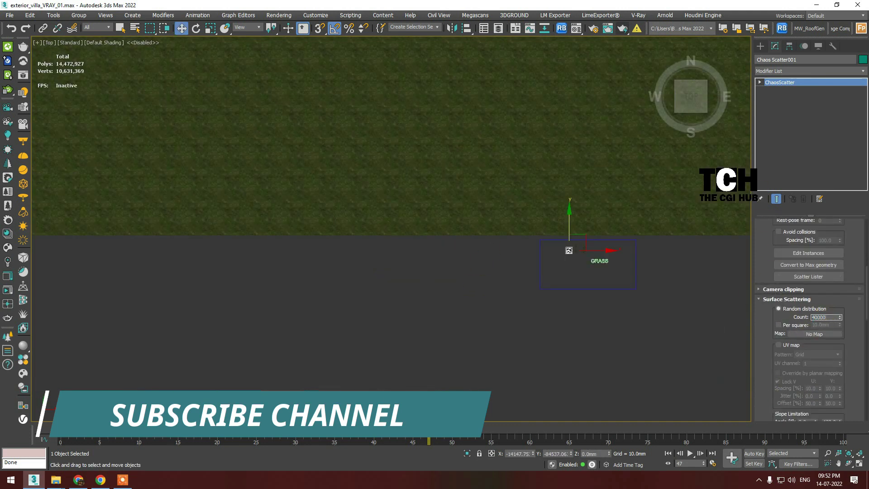
{"action": "key", "text": "Return"}
Switch to the villa camera with frame border shown and set viewport Max instances to 400000
{"action": "scroll", "coordinate": [570, 205], "scroll_direction": "down", "scroll_amount": 5}
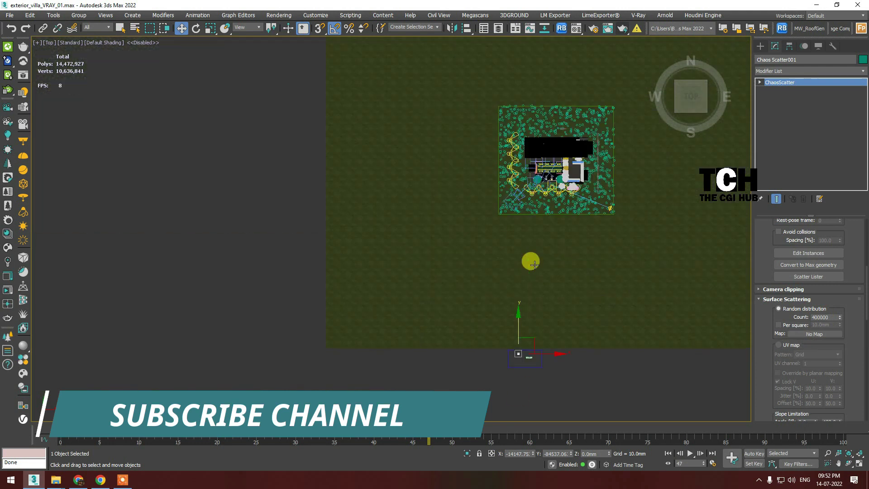
{"action": "key", "text": "c"}
{"action": "key", "text": "shift+f"}
{"action": "scroll", "coordinate": [769, 378], "scroll_direction": "down", "scroll_amount": 8}
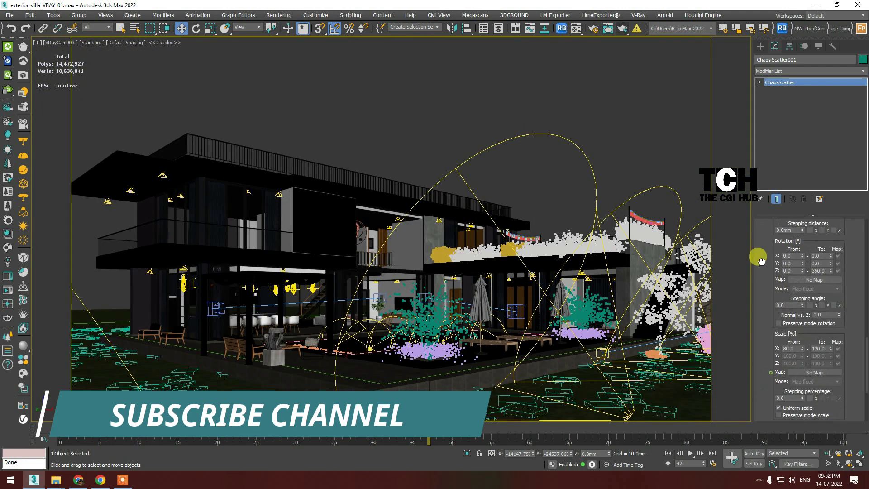
{"action": "double_click", "coordinate": [817, 376]}
{"action": "type", "text": "0"}
{"action": "key", "text": "Return"}
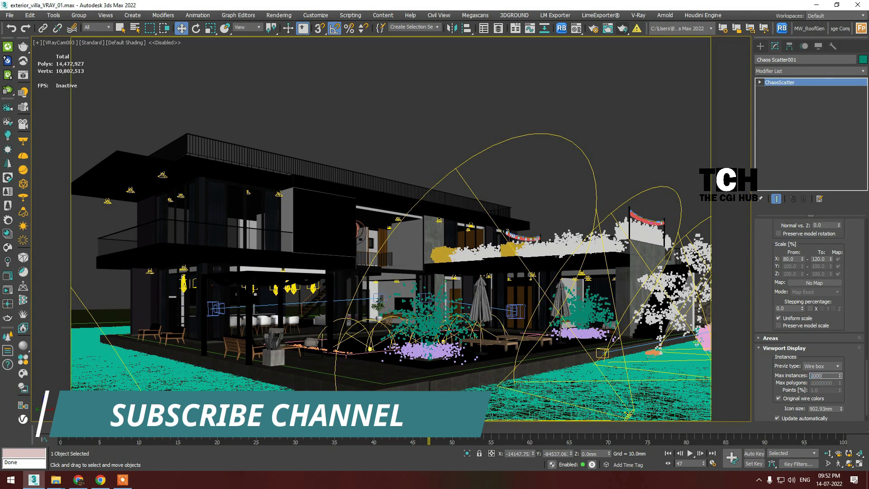
Select the grass scatter and raise its scatter Count to a denser value
{"action": "left_click", "coordinate": [667, 402]}
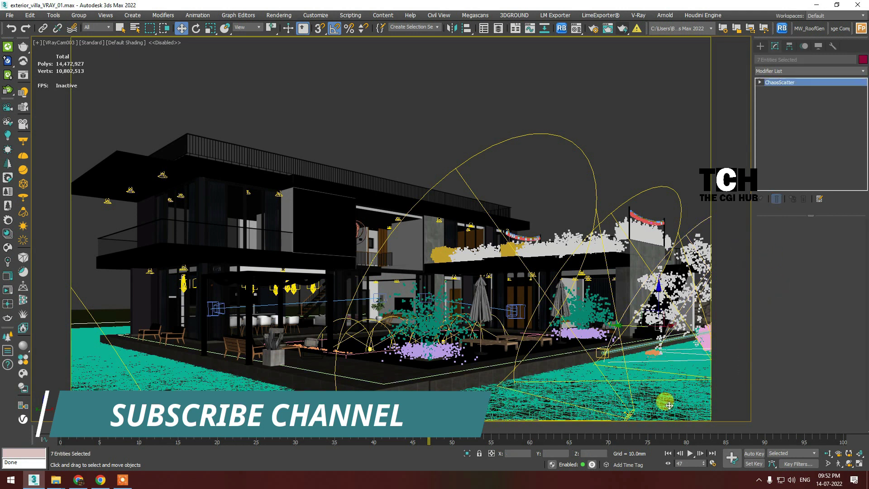
{"action": "scroll", "coordinate": [771, 362], "scroll_direction": "down", "scroll_amount": 5}
{"action": "double_click", "coordinate": [825, 359]}
{"action": "type", "text": "10000"}
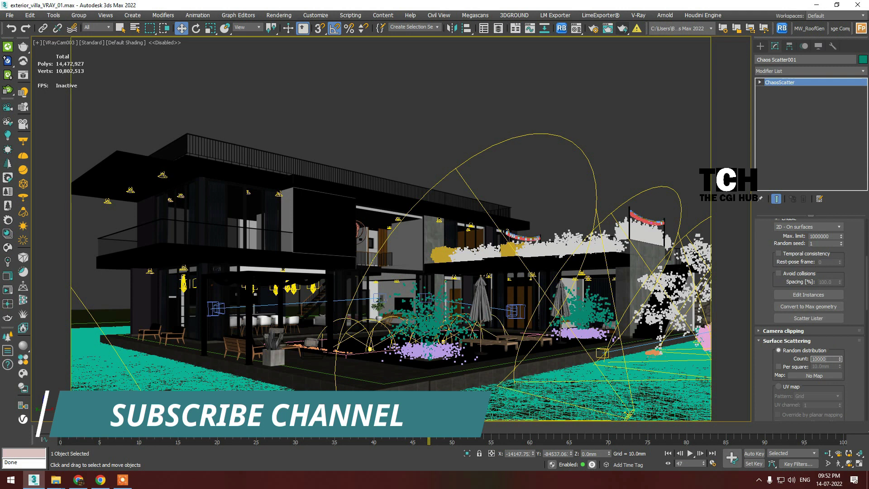
{"action": "key", "text": "Return"}
{"action": "double_click", "coordinate": [825, 359]}
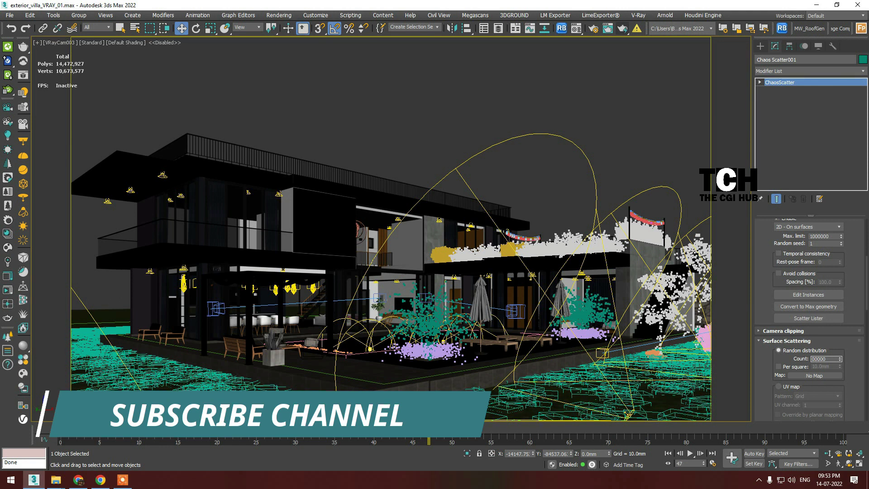
{"action": "key", "text": "Return"}
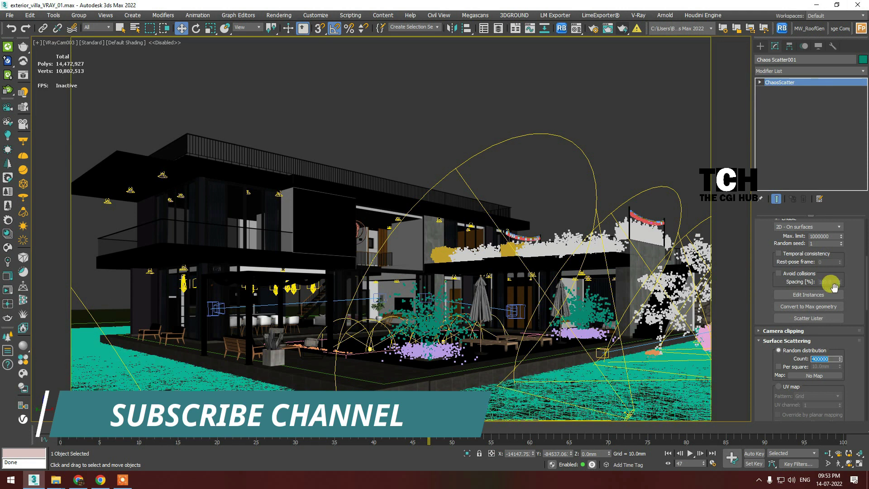
{"action": "scroll", "coordinate": [767, 382], "scroll_direction": "down", "scroll_amount": 10}
Render the villa camera view with V-Ray Production render
{"action": "left_click", "coordinate": [622, 28]}
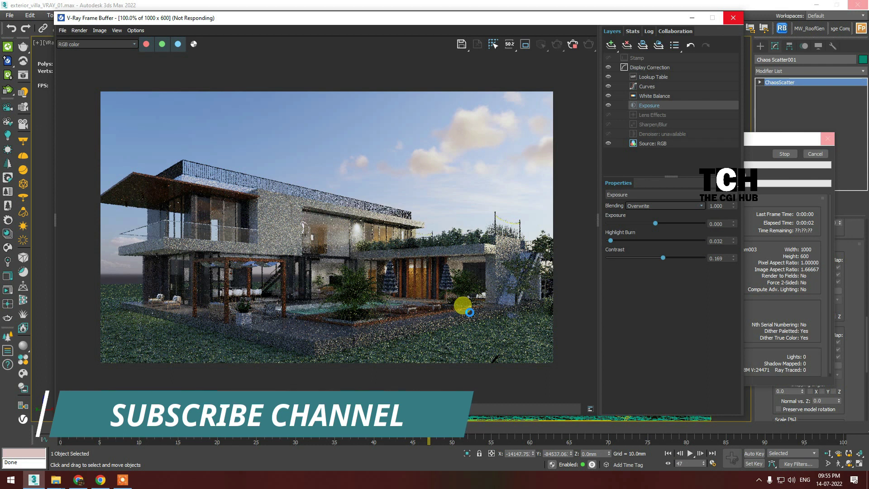
{"action": "scroll", "coordinate": [470, 311], "scroll_direction": "up", "scroll_amount": 1}
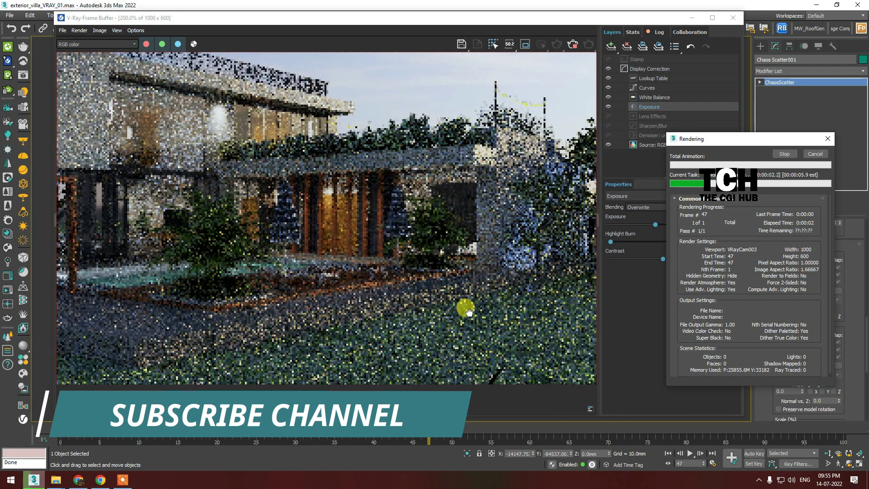
{"action": "scroll", "coordinate": [470, 312], "scroll_direction": "down", "scroll_amount": 1}
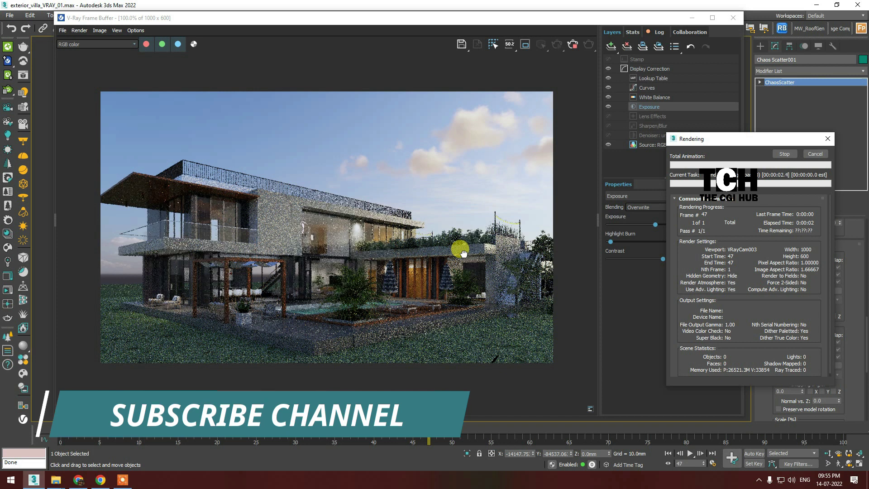
Check CPU load in Task Manager, then close it, the Rendering dialog and the frame buffer
{"action": "key", "text": "ctrl+shift+Escape"}
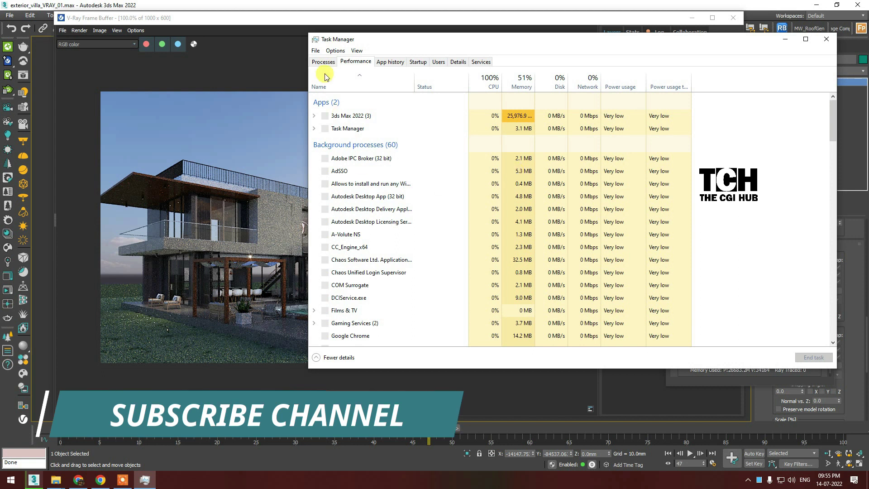
{"action": "left_click", "coordinate": [832, 41]}
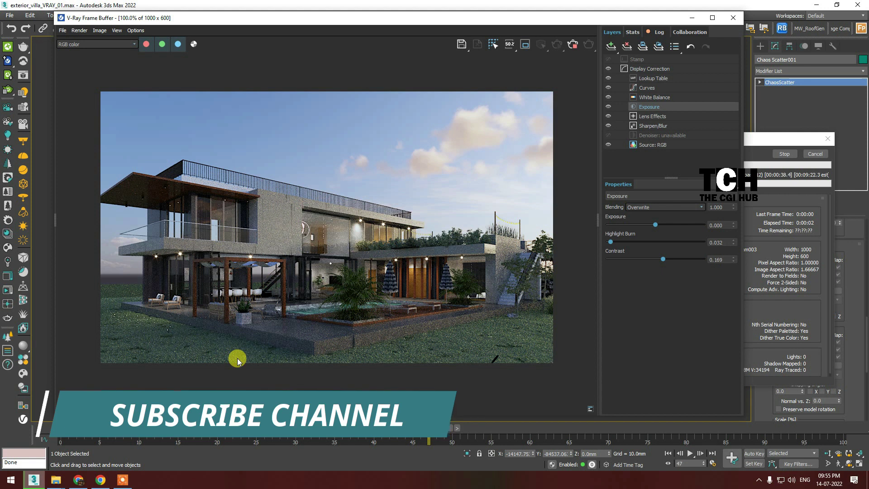
{"action": "left_click", "coordinate": [817, 154]}
{"action": "left_click", "coordinate": [734, 22]}
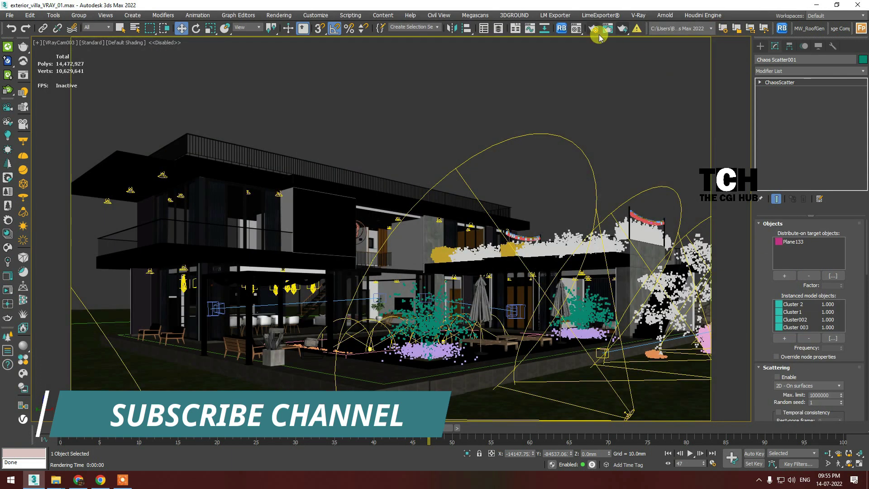
Set the render output size to the 35mm slide preset (4096 x 2731)
{"action": "left_click", "coordinate": [596, 30]}
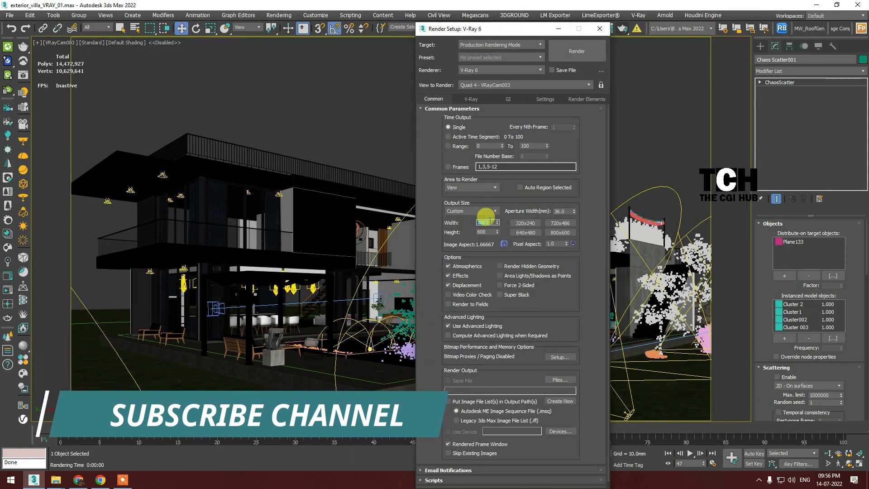
{"action": "left_click", "coordinate": [471, 98]}
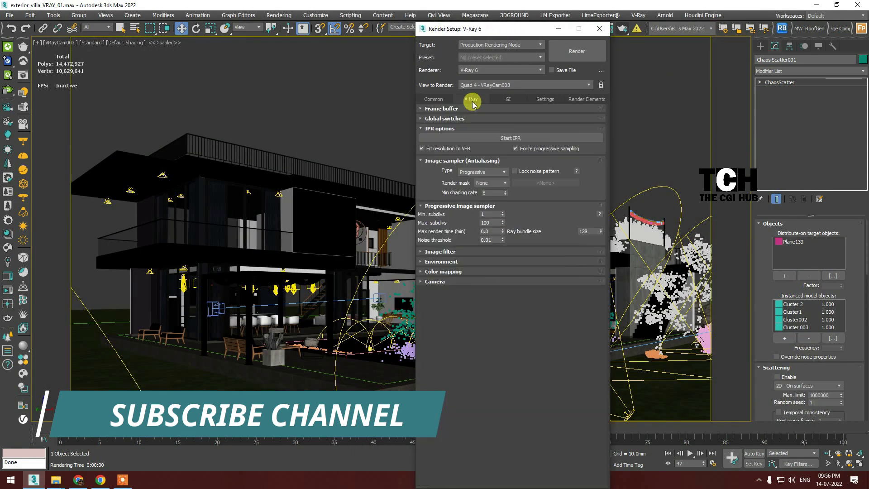
{"action": "left_click", "coordinate": [432, 99]}
{"action": "left_click", "coordinate": [471, 211]}
{"action": "left_click", "coordinate": [477, 211]}
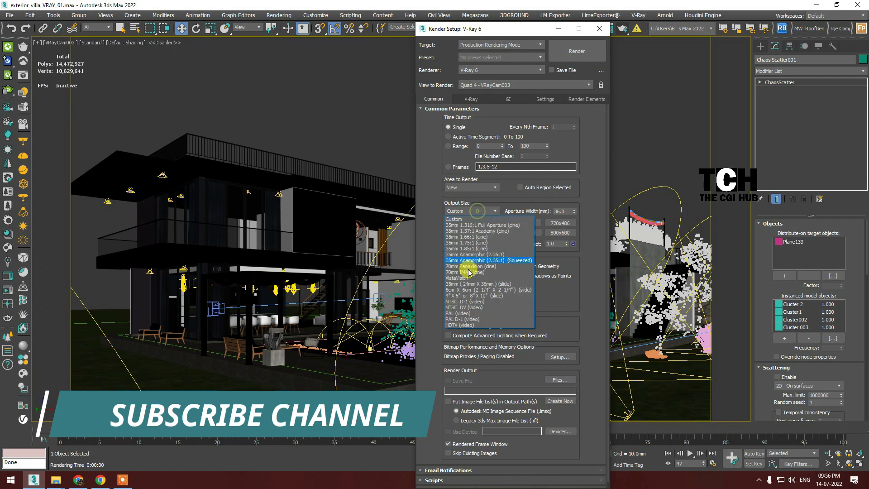
{"action": "left_click", "coordinate": [485, 285]}
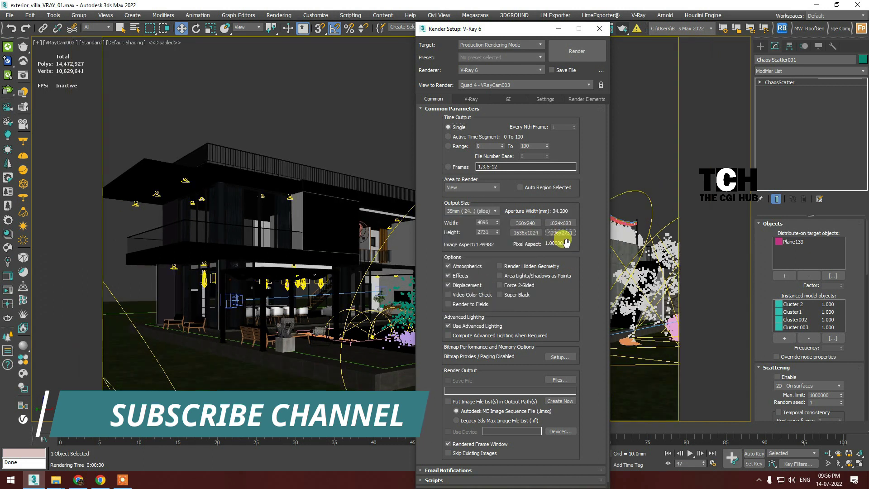
Review the V-Ray global switches and make Irradiance map the primary GI engine
{"action": "left_click", "coordinate": [470, 97]}
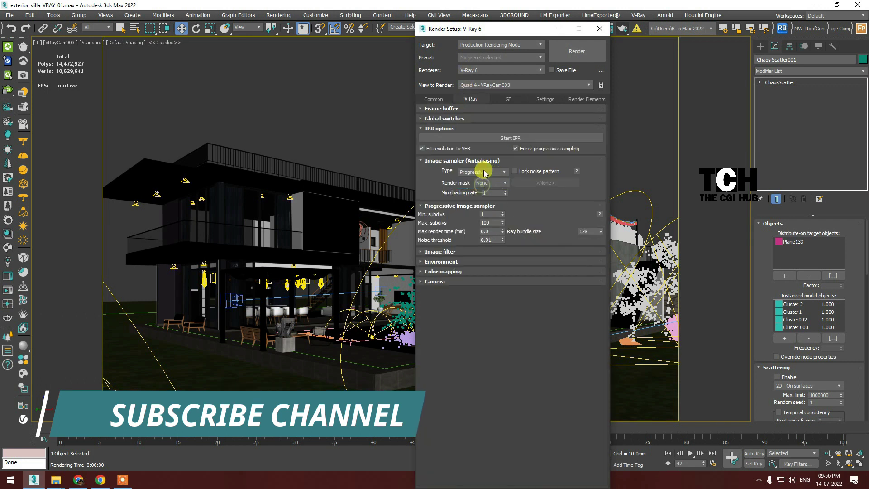
{"action": "left_click", "coordinate": [452, 119]}
{"action": "left_click", "coordinate": [515, 171]}
{"action": "left_click", "coordinate": [508, 99]}
{"action": "left_click", "coordinate": [502, 129]}
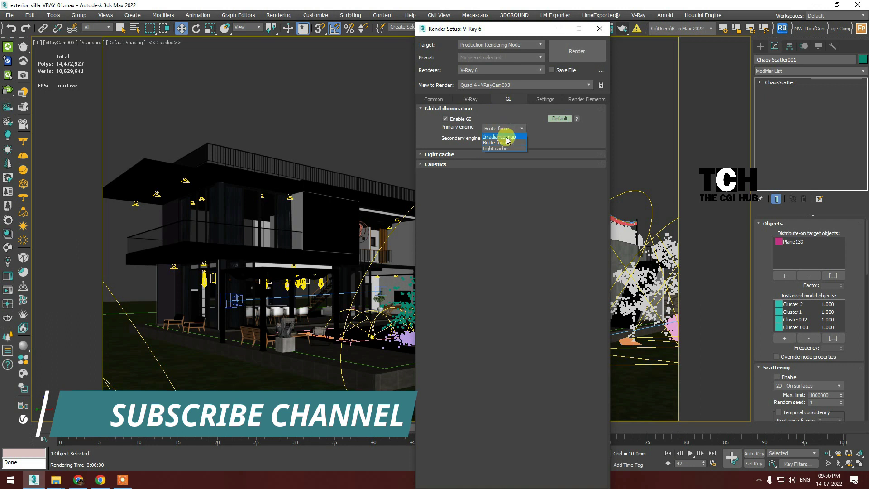
{"action": "left_click", "coordinate": [507, 165]}
Set the irradiance map preset to Very low and edit the light cache subdivs
{"action": "left_click", "coordinate": [498, 192]}
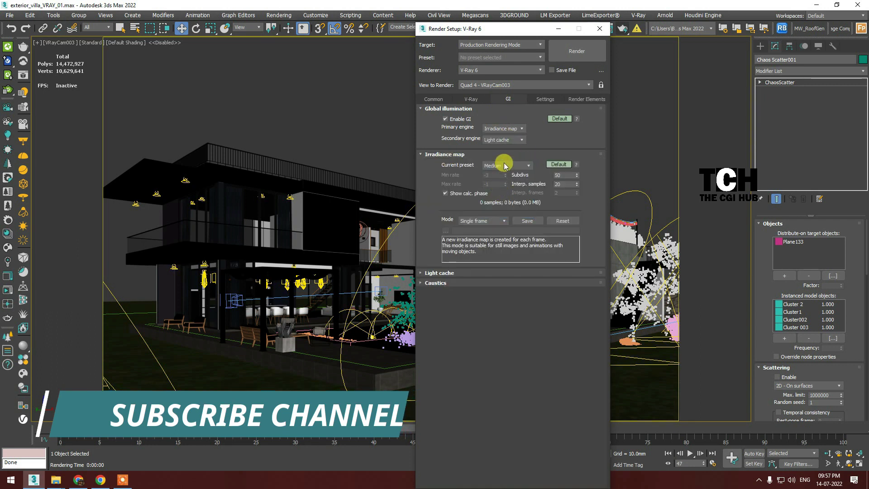
{"action": "left_click", "coordinate": [506, 166]}
{"action": "left_click", "coordinate": [429, 171]}
{"action": "left_click", "coordinate": [497, 166]}
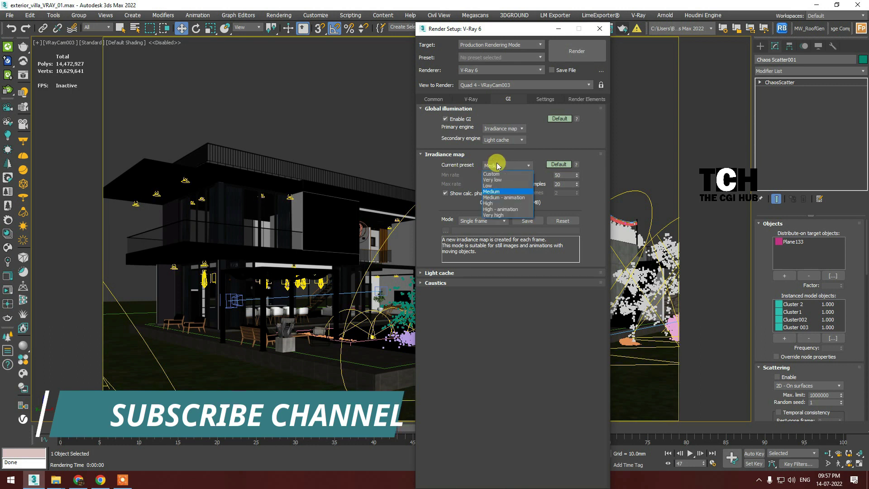
{"action": "left_click", "coordinate": [498, 179]}
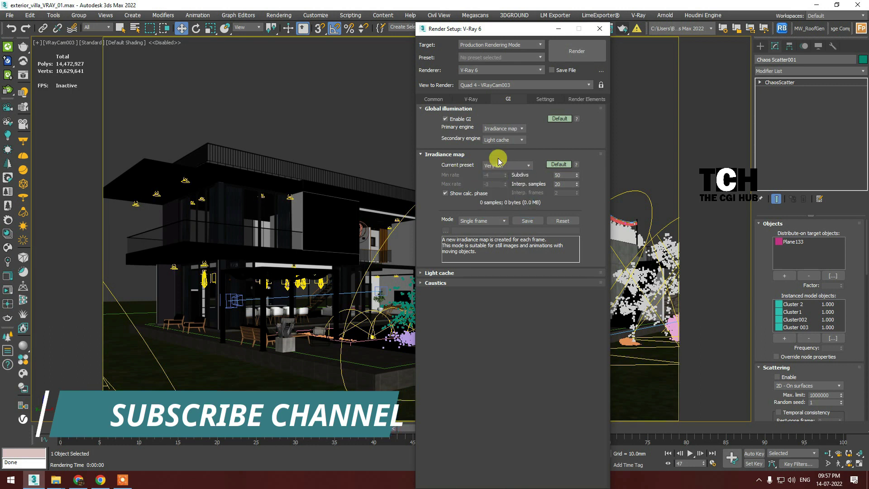
{"action": "left_click", "coordinate": [448, 272]}
{"action": "double_click", "coordinate": [490, 293]}
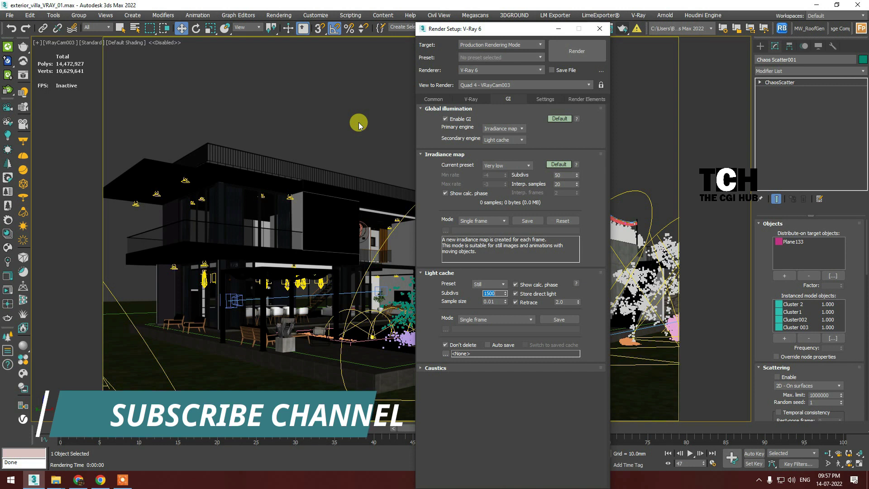
Add a VRayDenoiser render element using the NVIDIA AI denoiser, then return to Common
{"action": "left_click", "coordinate": [545, 99]}
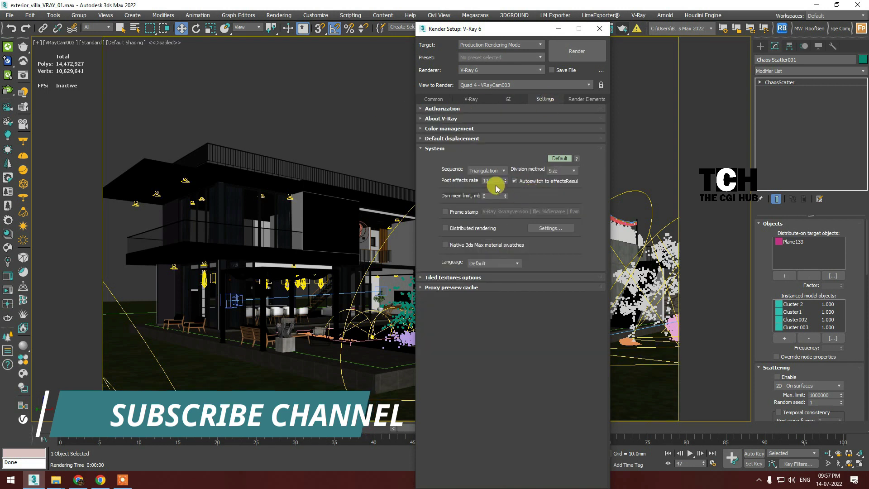
{"action": "left_click", "coordinate": [581, 99]}
{"action": "left_click", "coordinate": [455, 129]}
{"action": "left_click", "coordinate": [454, 263]}
{"action": "left_click", "coordinate": [534, 338]}
{"action": "left_click", "coordinate": [534, 402]}
{"action": "left_click", "coordinate": [509, 414]}
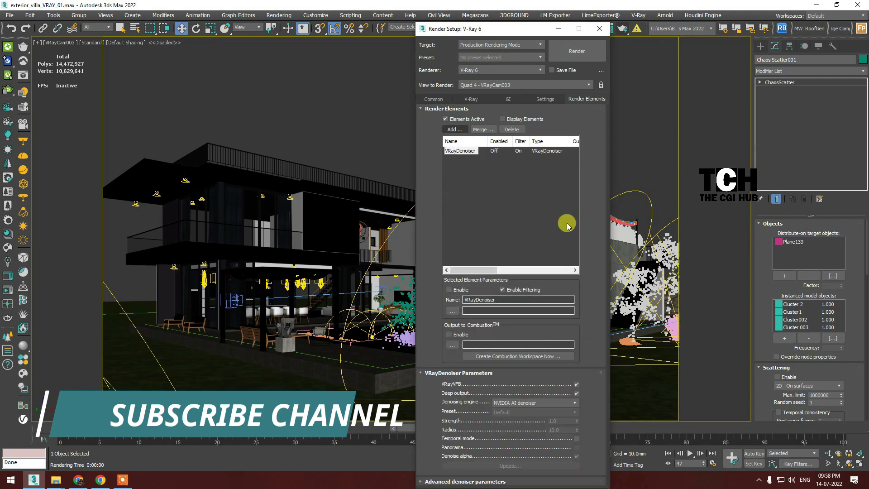
{"action": "left_click", "coordinate": [434, 99]}
{"action": "left_click", "coordinate": [385, 87]}
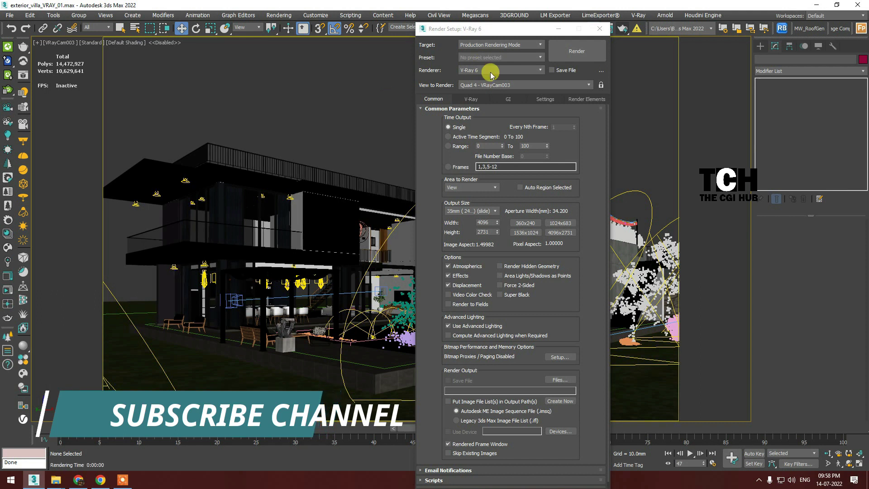
Check the renderer list and keep the Bucket image sampler
{"action": "left_click", "coordinate": [490, 71]}
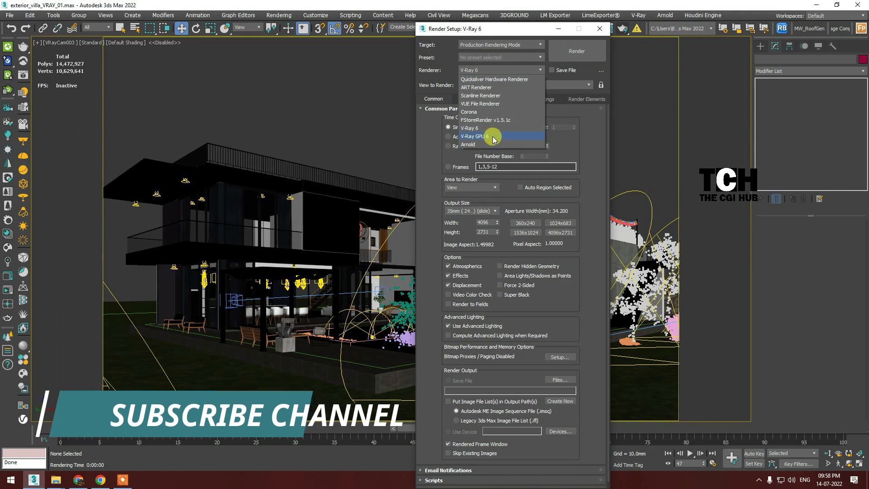
{"action": "left_click", "coordinate": [585, 139]}
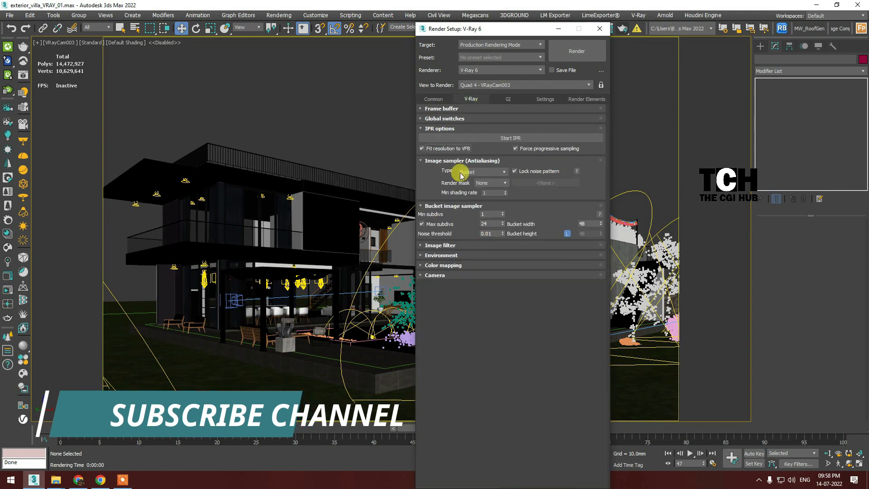
{"action": "left_click", "coordinate": [471, 99]}
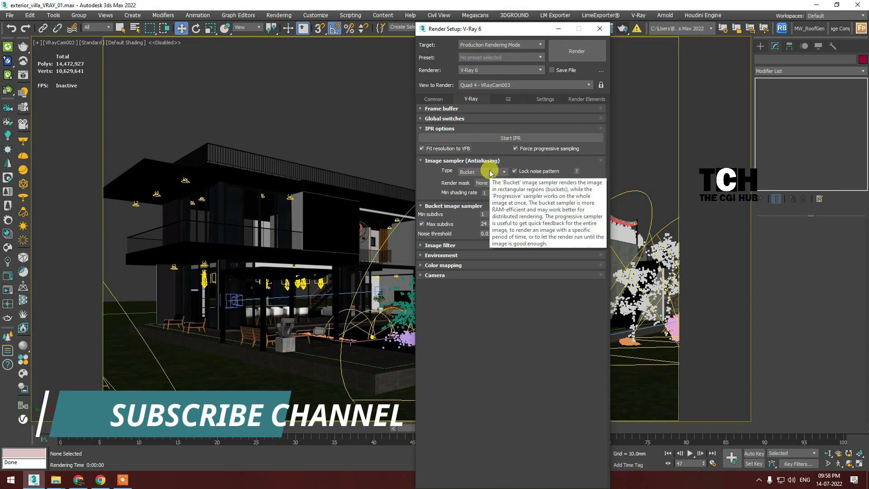
{"action": "left_click", "coordinate": [482, 172]}
{"action": "left_click", "coordinate": [592, 180]}
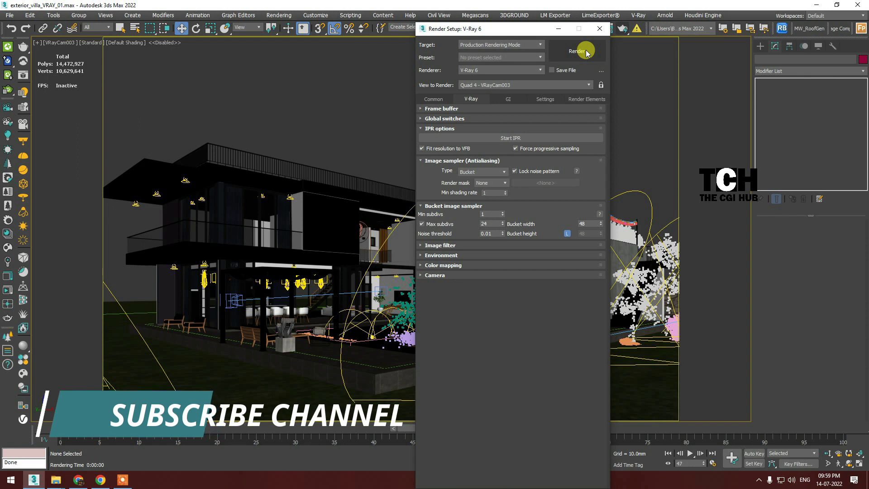
Switch the renderer to V-Ray GPU 6 with Bucket sampling and a 1000 samples limit
{"action": "left_click", "coordinate": [540, 70]}
{"action": "left_click", "coordinate": [479, 131]}
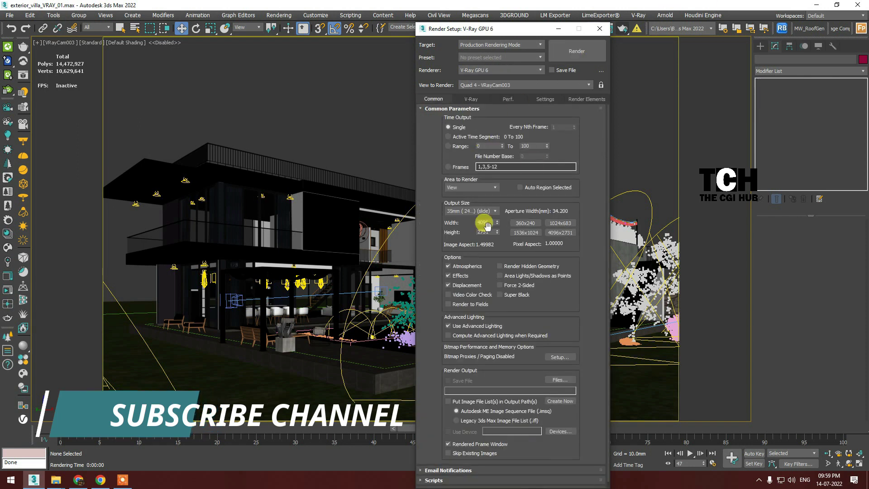
{"action": "left_click", "coordinate": [471, 99]}
{"action": "left_click", "coordinate": [562, 129]}
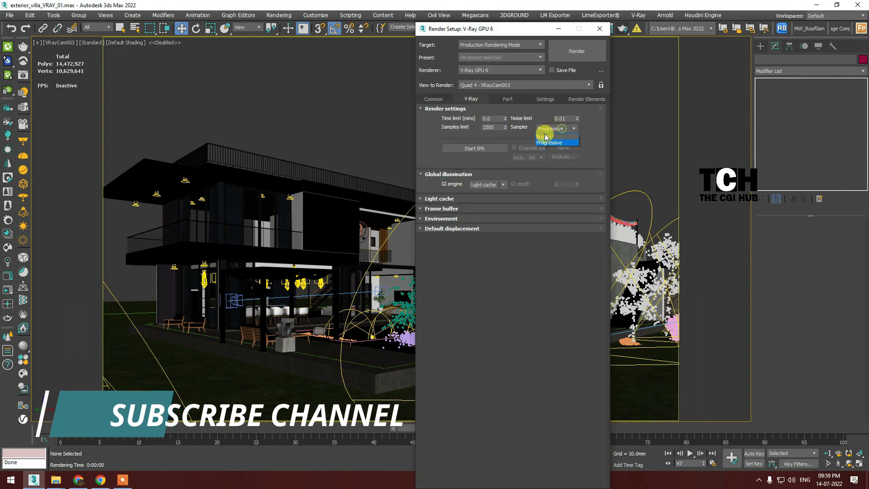
{"action": "double_click", "coordinate": [491, 127]}
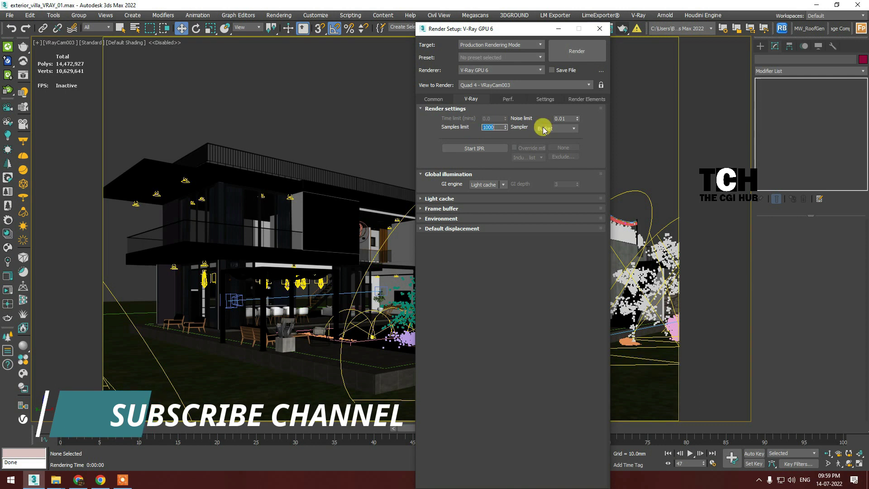
{"action": "left_click", "coordinate": [452, 199]}
{"action": "double_click", "coordinate": [493, 219]}
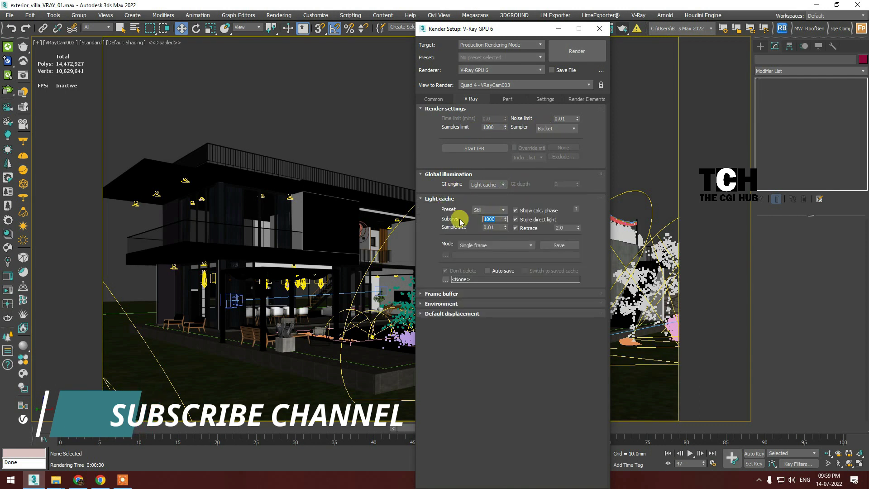
Switch the GPU engine from CUDA to RTX and enable the RTX 2080 device
{"action": "left_click", "coordinate": [508, 99]}
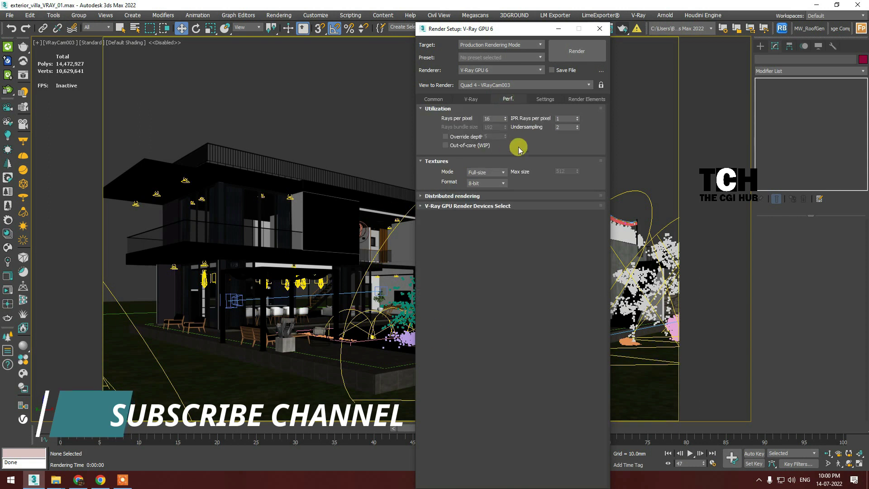
{"action": "left_click", "coordinate": [442, 206]}
{"action": "left_click", "coordinate": [543, 217]}
{"action": "left_click", "coordinate": [538, 234]}
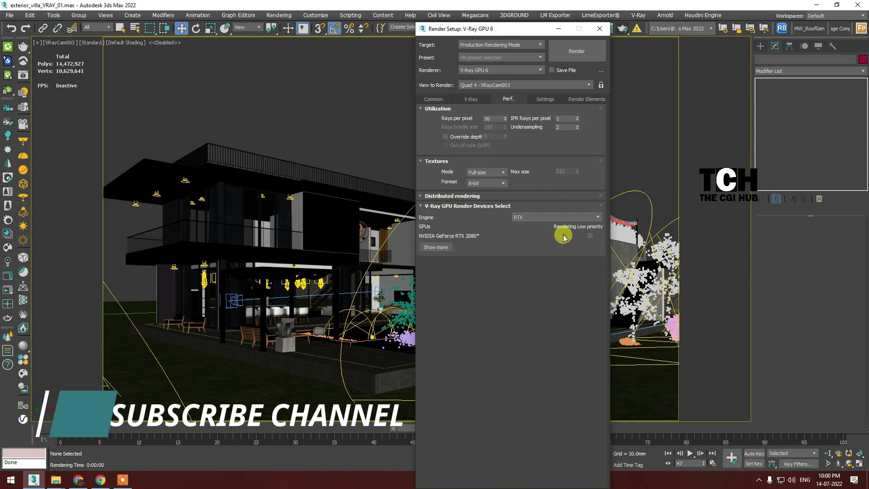
{"action": "left_click", "coordinate": [436, 247]}
{"action": "left_click", "coordinate": [564, 236]}
Start the GPU render of the villa and open Task Manager beside it
{"action": "left_click", "coordinate": [582, 53]}
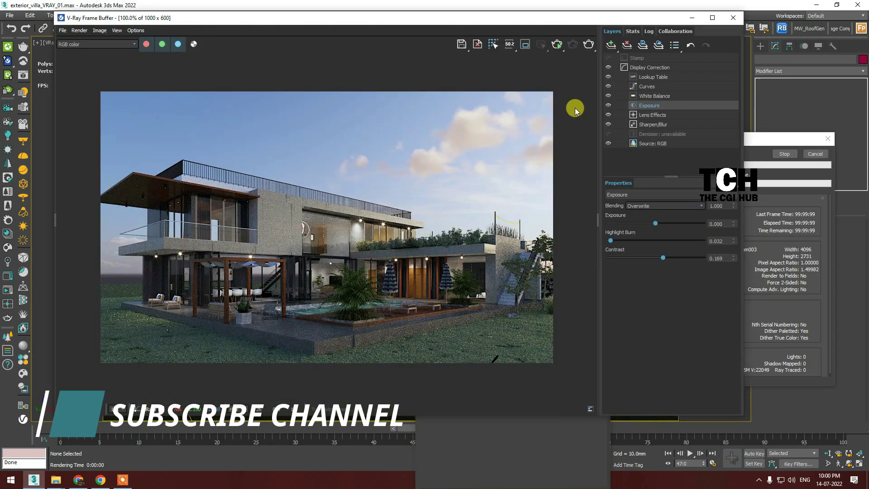
{"action": "right_click", "coordinate": [293, 479]}
{"action": "left_click", "coordinate": [393, 435]}
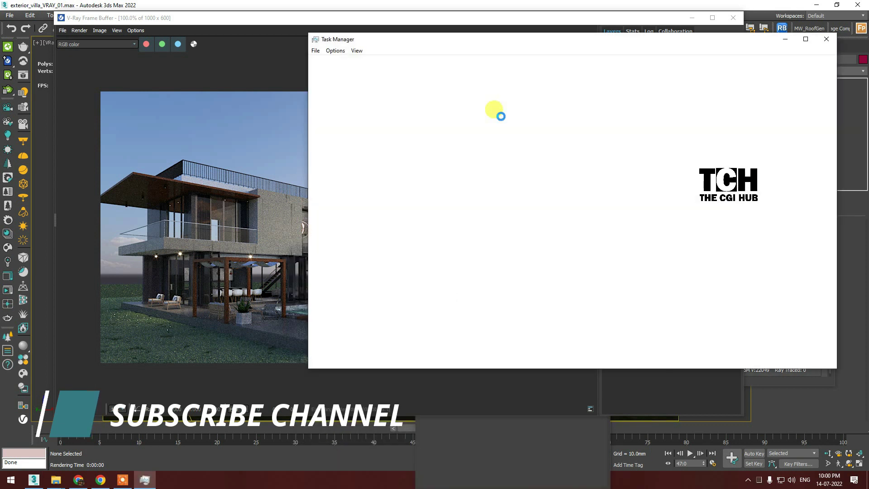
{"action": "mouse_move", "coordinate": [386, 39]}
{"action": "left_mouse_down"}
{"action": "mouse_move", "coordinate": [433, 81]}
{"action": "mouse_move", "coordinate": [553, 149]}
{"action": "left_mouse_up"}
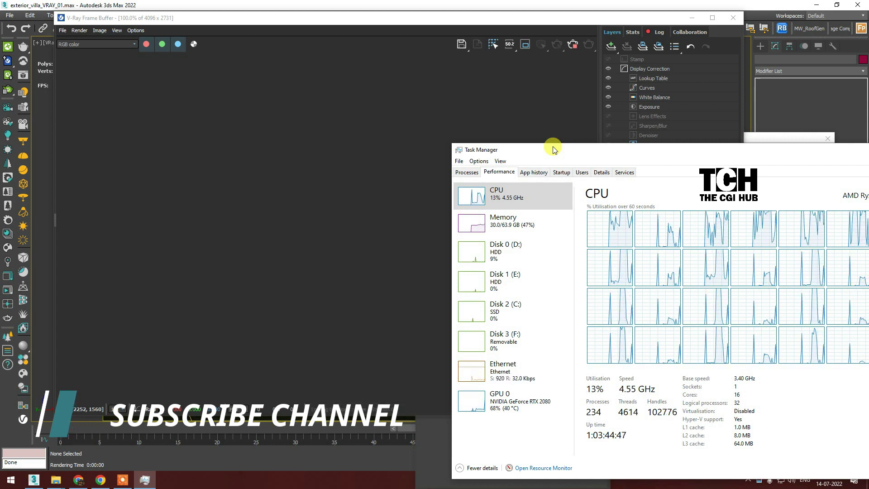
Show GPU 0 performance at 97% utilisation and compare it with CPU usage
{"action": "left_click", "coordinate": [480, 401]}
{"action": "left_click_drag", "start_coordinate": [682, 148], "coordinate": [599, 138]}
{"action": "left_click", "coordinate": [414, 183]}
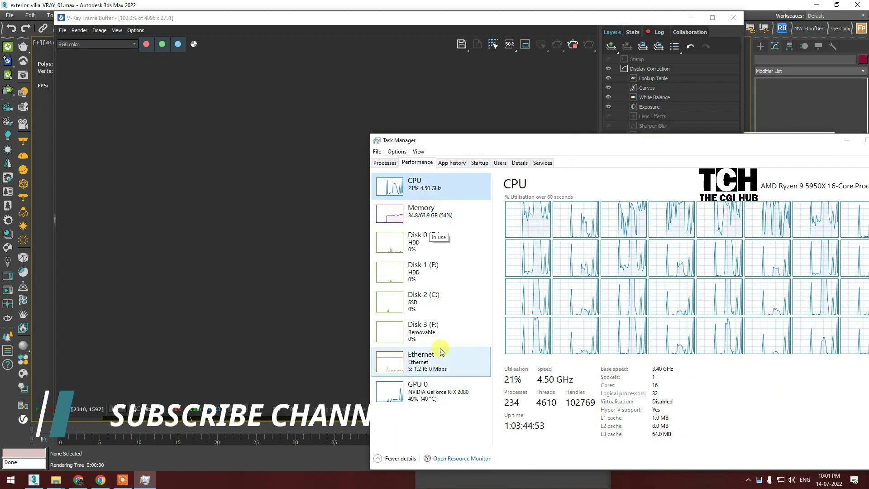
{"action": "left_click", "coordinate": [419, 392]}
{"action": "left_click_drag", "start_coordinate": [502, 140], "coordinate": [453, 135]}
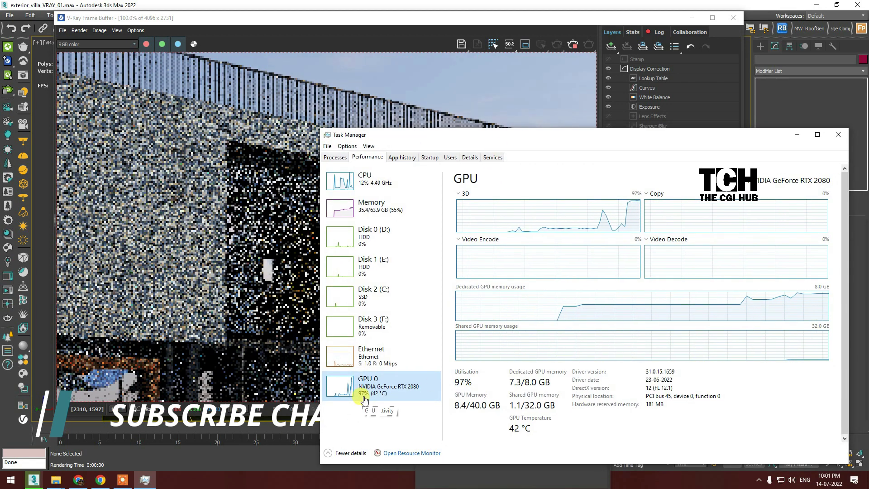
{"action": "left_click", "coordinate": [358, 182]}
Zoom around the frame buffer to inspect the grainy in-progress GPU render
{"action": "scroll", "coordinate": [466, 229], "scroll_direction": "up", "scroll_amount": 3}
{"action": "scroll", "coordinate": [489, 236], "scroll_direction": "down", "scroll_amount": 3}
{"action": "scroll", "coordinate": [350, 333], "scroll_direction": "up", "scroll_amount": 4}
{"action": "scroll", "coordinate": [349, 326], "scroll_direction": "down", "scroll_amount": 1}
{"action": "scroll", "coordinate": [346, 326], "scroll_direction": "down", "scroll_amount": 2}
{"action": "scroll", "coordinate": [462, 249], "scroll_direction": "up", "scroll_amount": 3}
{"action": "scroll", "coordinate": [542, 293], "scroll_direction": "up", "scroll_amount": 2}
{"action": "scroll", "coordinate": [463, 282], "scroll_direction": "down", "scroll_amount": 5}
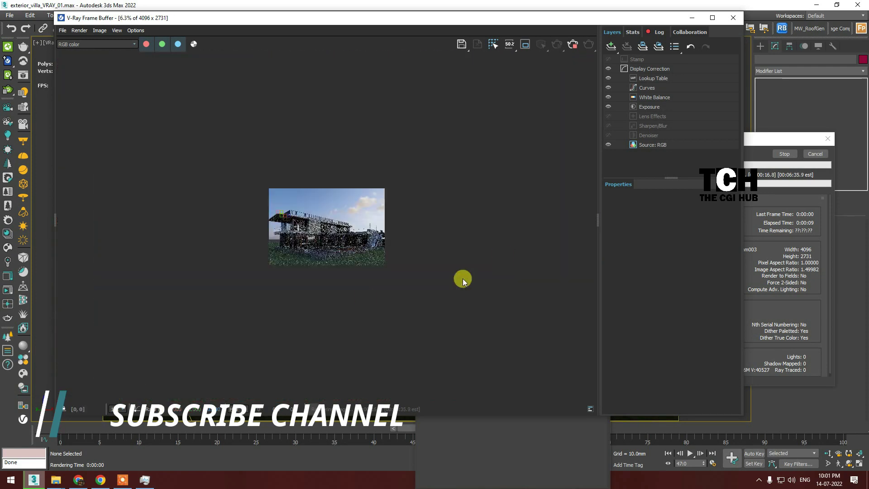
{"action": "scroll", "coordinate": [352, 267], "scroll_direction": "up", "scroll_amount": 4}
{"action": "scroll", "coordinate": [138, 176], "scroll_direction": "up", "scroll_amount": 4}
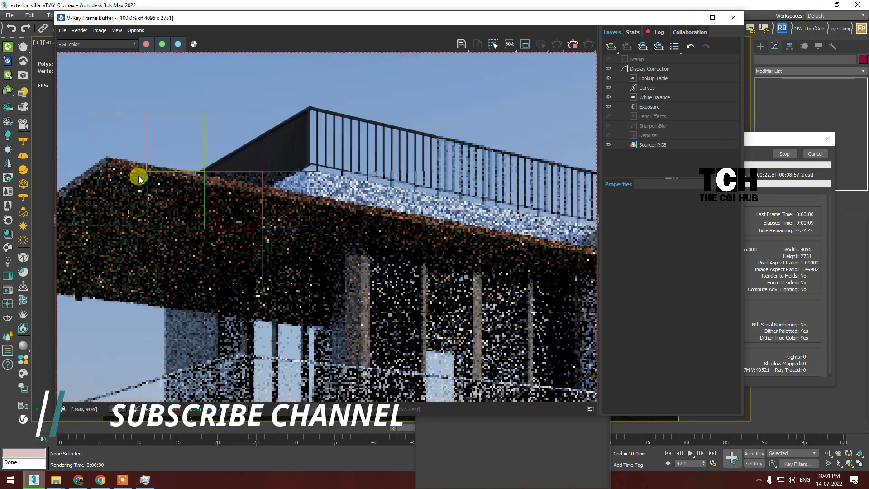
{"action": "scroll", "coordinate": [276, 232], "scroll_direction": "up", "scroll_amount": 2}
{"action": "scroll", "coordinate": [289, 233], "scroll_direction": "down", "scroll_amount": 4}
{"action": "scroll", "coordinate": [289, 233], "scroll_direction": "down", "scroll_amount": 2}
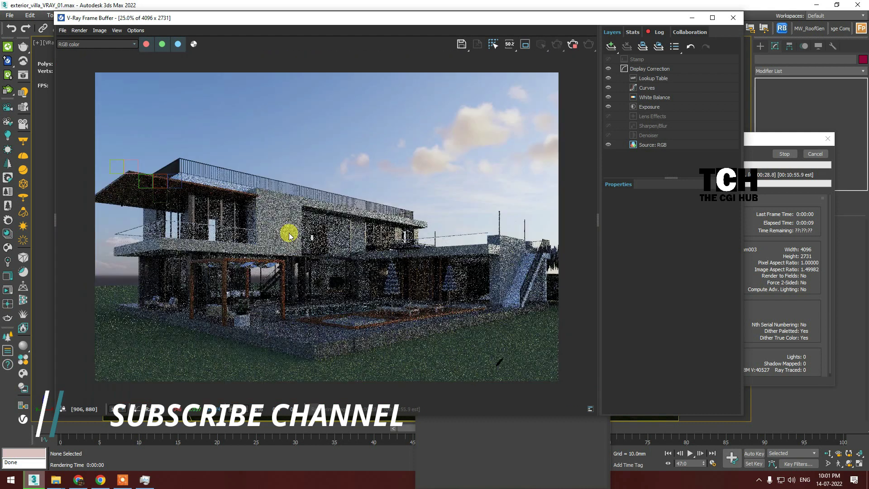
{"action": "scroll", "coordinate": [135, 180], "scroll_direction": "up", "scroll_amount": 2}
{"action": "scroll", "coordinate": [319, 237], "scroll_direction": "up", "scroll_amount": 4}
{"action": "scroll", "coordinate": [318, 237], "scroll_direction": "down", "scroll_amount": 4}
{"action": "scroll", "coordinate": [319, 238], "scroll_direction": "down", "scroll_amount": 2}
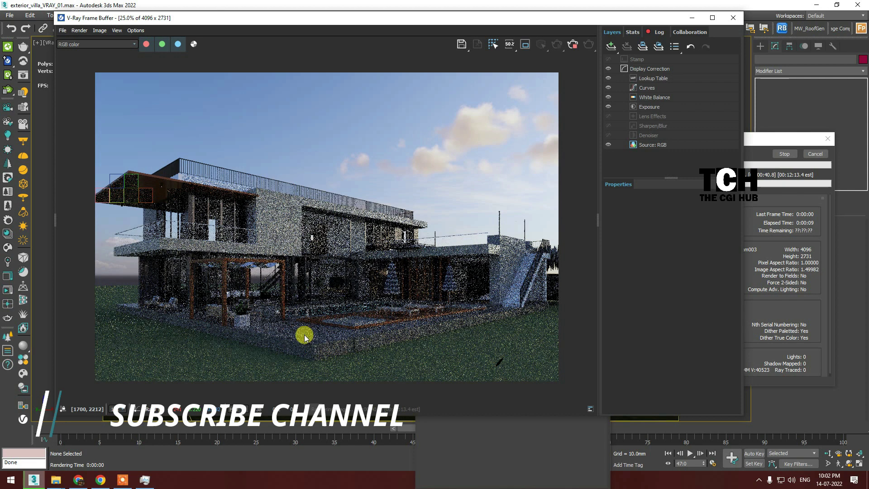
{"action": "scroll", "coordinate": [305, 333], "scroll_direction": "up", "scroll_amount": 1}
{"action": "scroll", "coordinate": [384, 290], "scroll_direction": "down", "scroll_amount": 1}
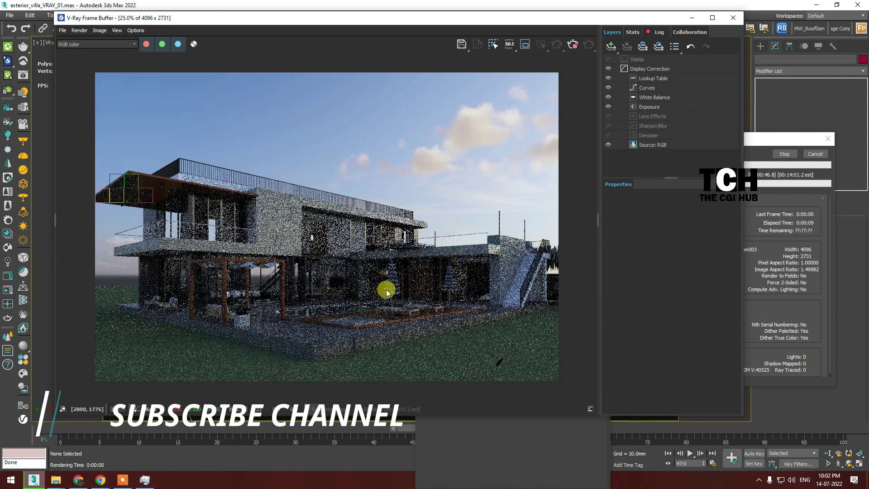
Bring the Rendering progress window forward and close Task Manager
{"action": "left_click", "coordinate": [775, 231]}
{"action": "left_click", "coordinate": [145, 480]}
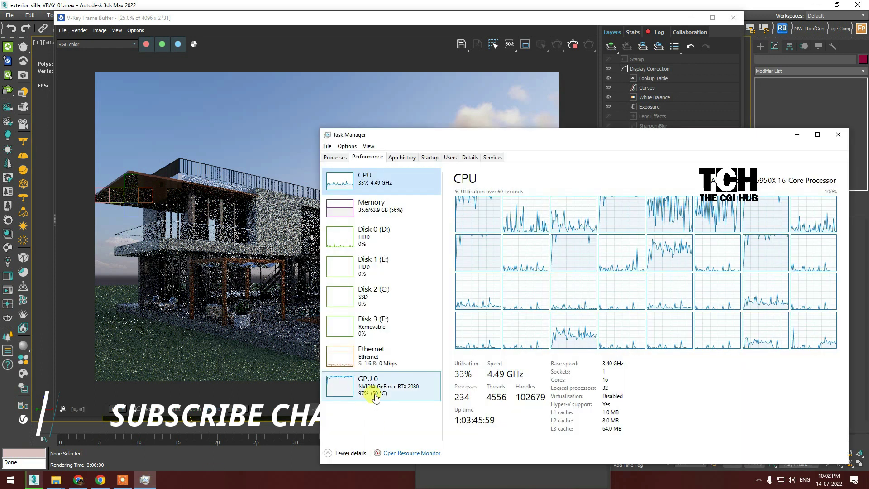
{"action": "left_click", "coordinate": [856, 140]}
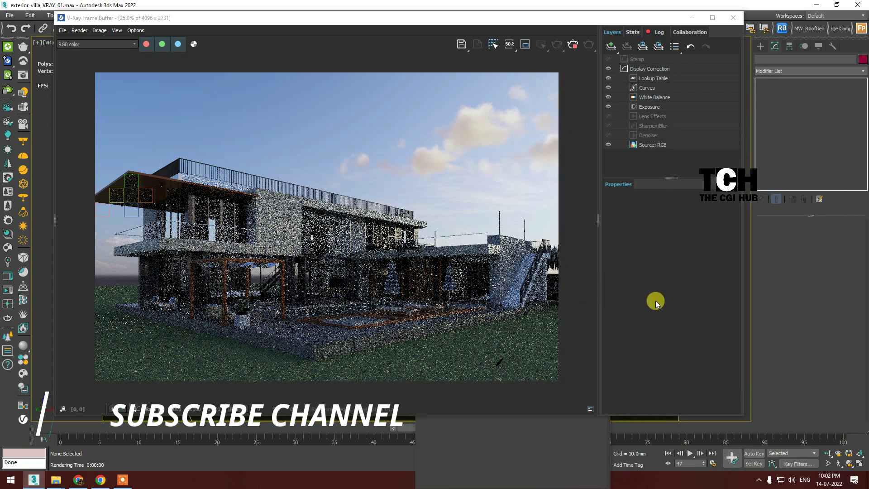
Reopen Render Setup and set the primary GI engine to Irradiance map
{"action": "key", "text": "F10"}
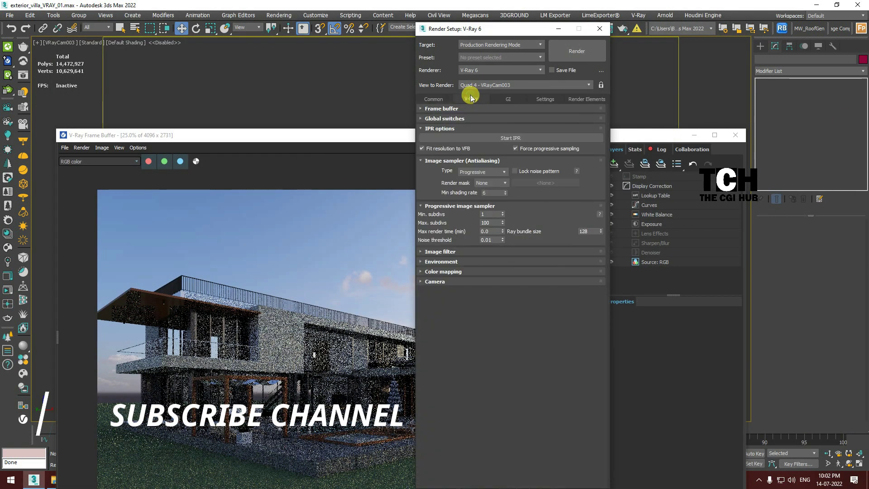
{"action": "left_click", "coordinate": [508, 99]}
{"action": "left_click", "coordinate": [503, 129]}
{"action": "left_click", "coordinate": [506, 166]}
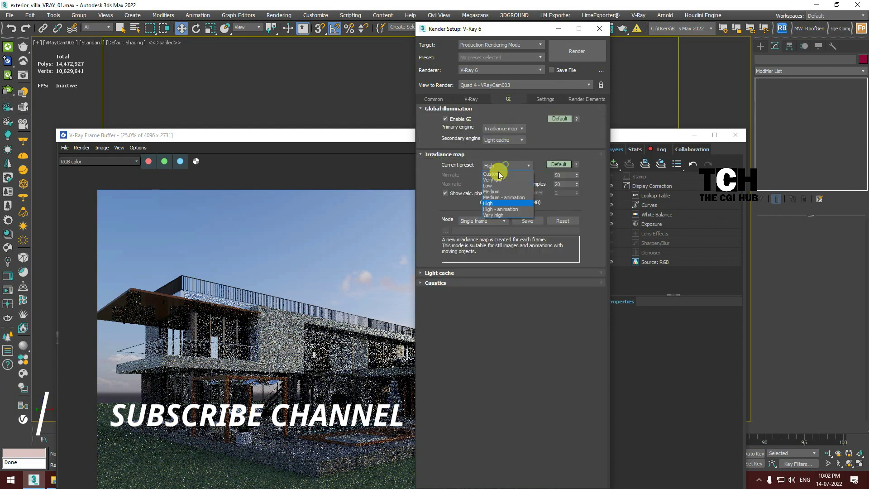
Review the image sampler, filter, system and render element settings, ending on Common
{"action": "left_click", "coordinate": [545, 99]}
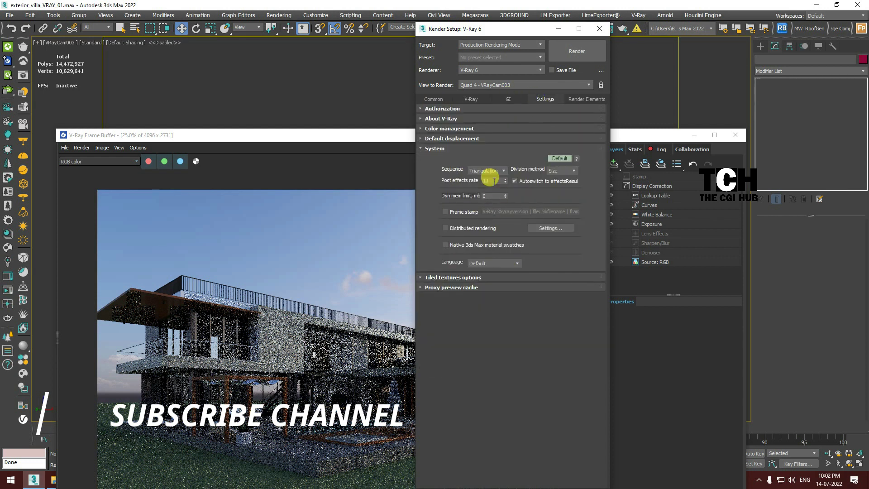
{"action": "left_click", "coordinate": [471, 99]}
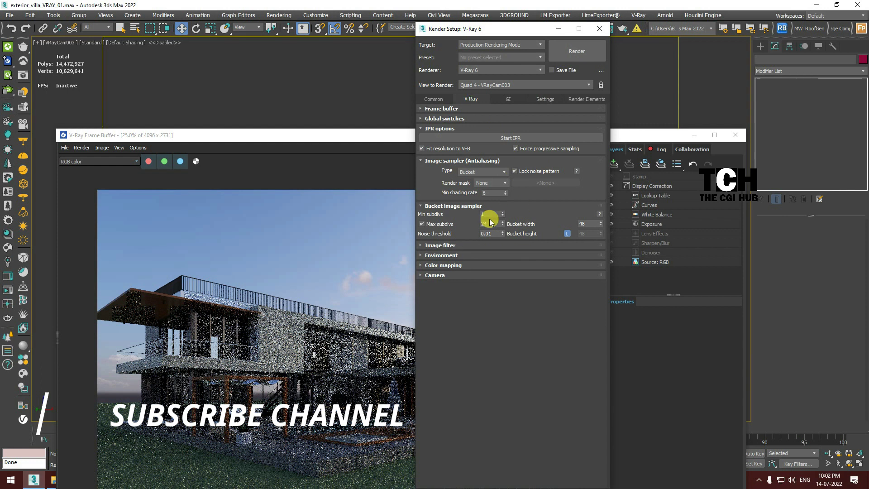
{"action": "left_click", "coordinate": [441, 245]}
{"action": "left_click", "coordinate": [449, 160]}
{"action": "left_click", "coordinate": [548, 96]}
{"action": "left_click", "coordinate": [582, 97]}
{"action": "left_click", "coordinate": [434, 98]}
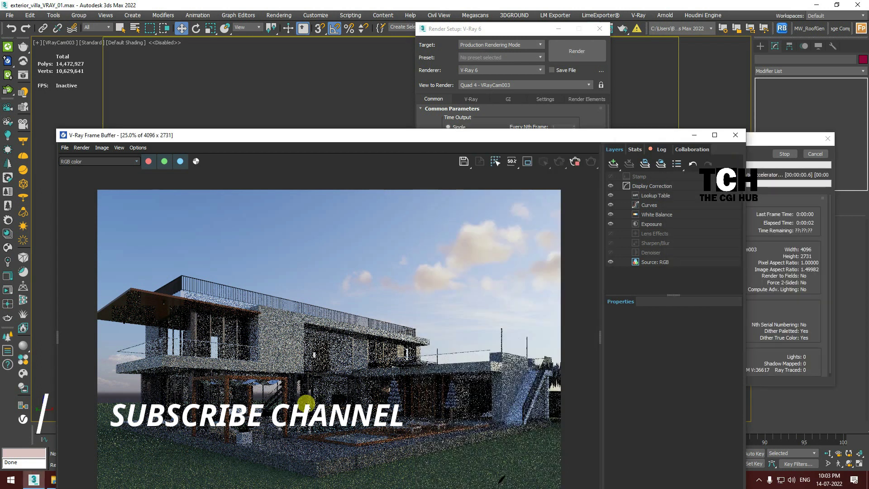
Check GPU 0 and CPU graphs in Task Manager's Performance view, then minimize it
{"action": "mouse_move", "coordinate": [355, 135]}
{"action": "left_mouse_down"}
{"action": "mouse_move", "coordinate": [335, 44]}
{"action": "mouse_move", "coordinate": [340, 50]}
{"action": "left_mouse_up"}
{"action": "right_click", "coordinate": [211, 480]}
{"action": "left_click", "coordinate": [243, 436]}
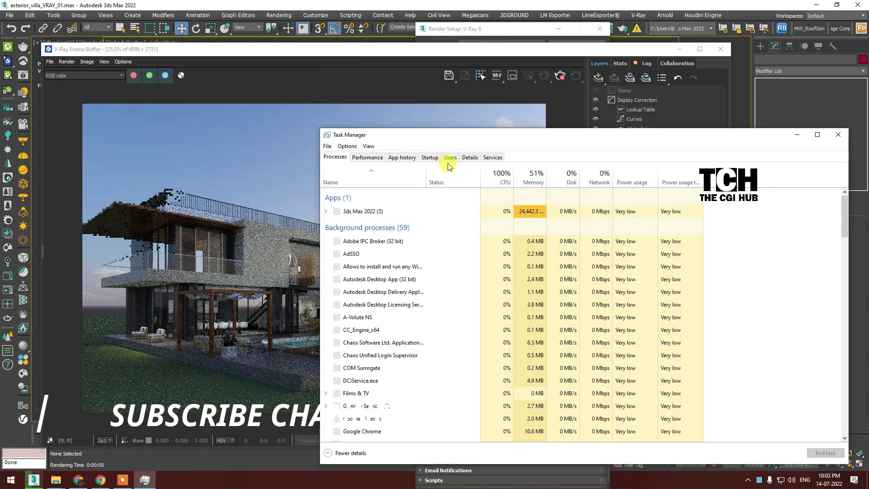
{"action": "key", "text": "ctrl+Tab"}
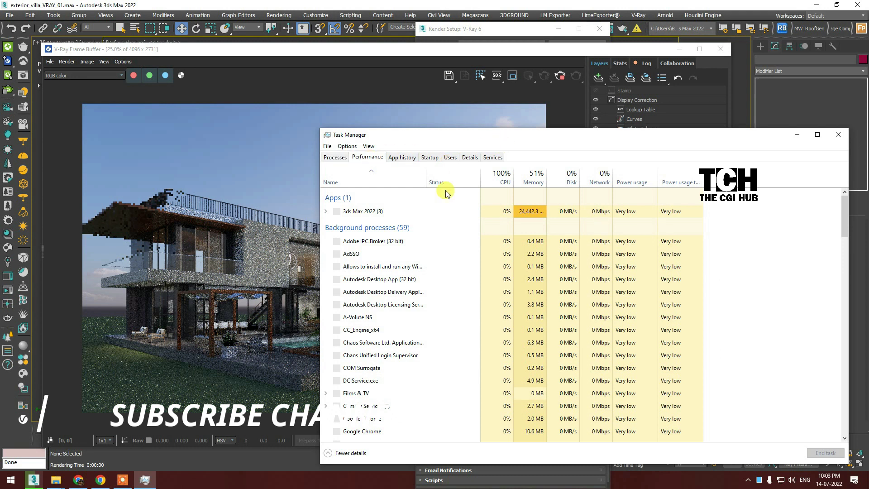
{"action": "left_click_drag", "start_coordinate": [448, 130], "coordinate": [243, 134]}
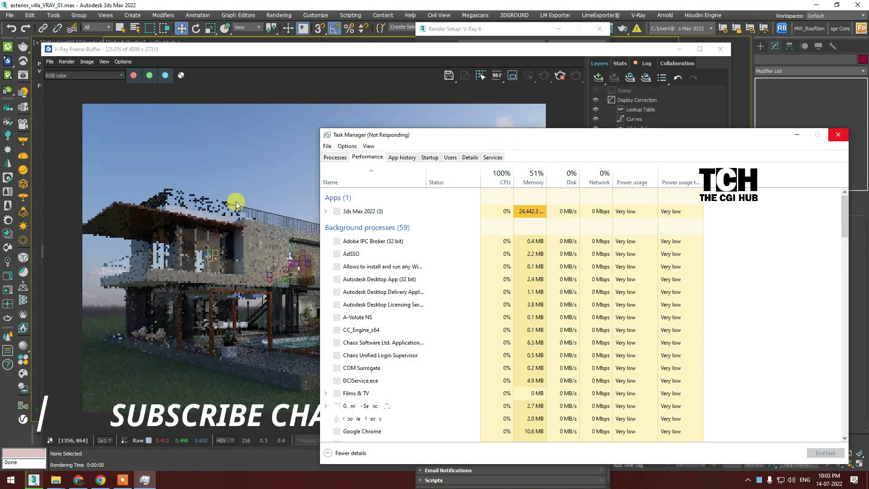
{"action": "left_click", "coordinate": [163, 398]}
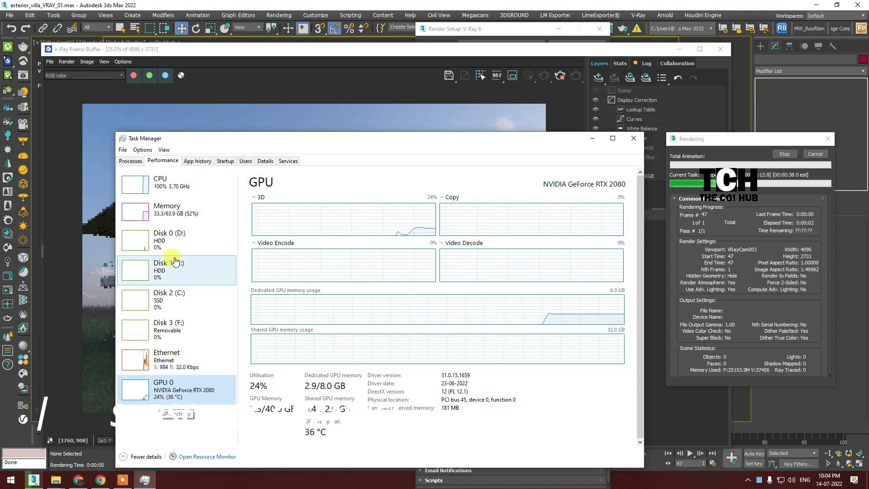
{"action": "left_click", "coordinate": [160, 181]}
{"action": "left_click", "coordinate": [592, 138]}
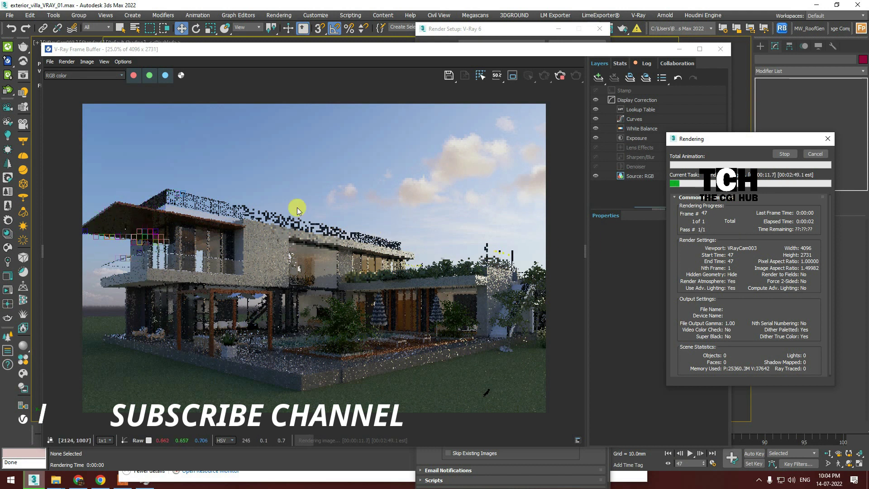
Move the frame buffer and zoom around the in-progress villa render
{"action": "left_click_drag", "start_coordinate": [322, 51], "coordinate": [342, 30]}
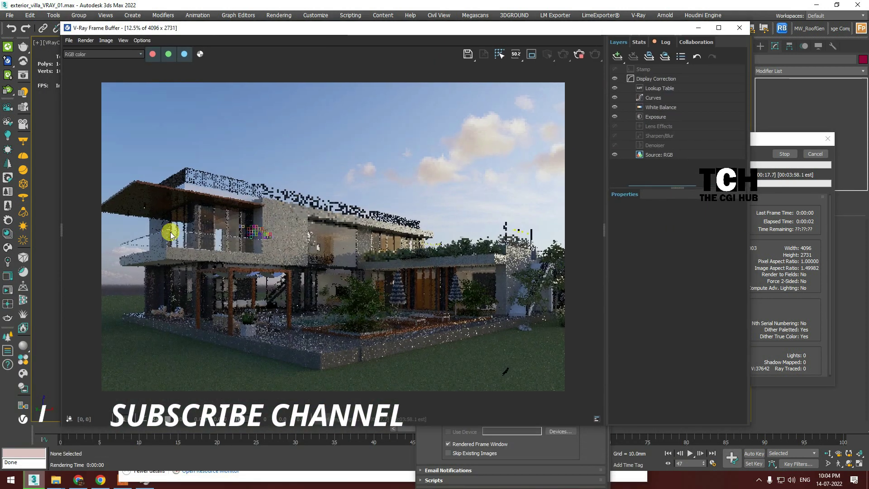
{"action": "scroll", "coordinate": [290, 228], "scroll_direction": "up", "scroll_amount": 5}
{"action": "scroll", "coordinate": [500, 334], "scroll_direction": "down", "scroll_amount": 2}
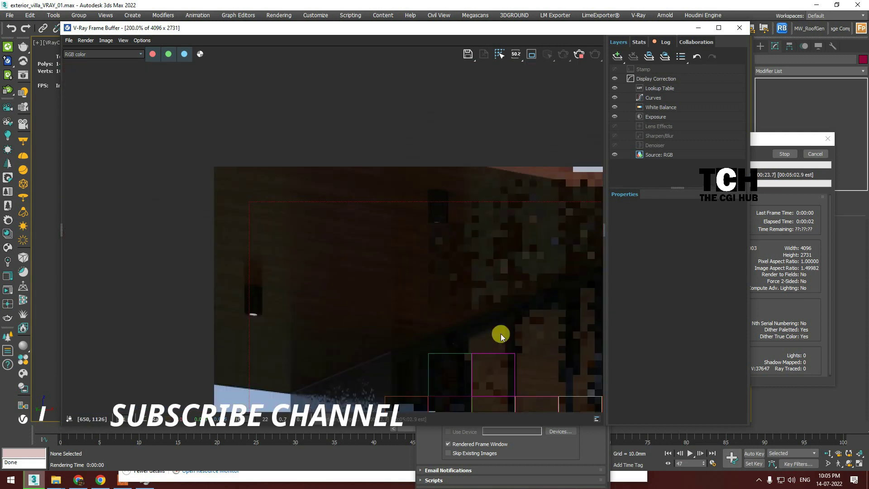
{"action": "scroll", "coordinate": [339, 232], "scroll_direction": "up", "scroll_amount": 2}
{"action": "scroll", "coordinate": [404, 272], "scroll_direction": "down", "scroll_amount": 2}
{"action": "scroll", "coordinate": [251, 228], "scroll_direction": "up", "scroll_amount": 2}
{"action": "scroll", "coordinate": [251, 229], "scroll_direction": "down", "scroll_amount": 3}
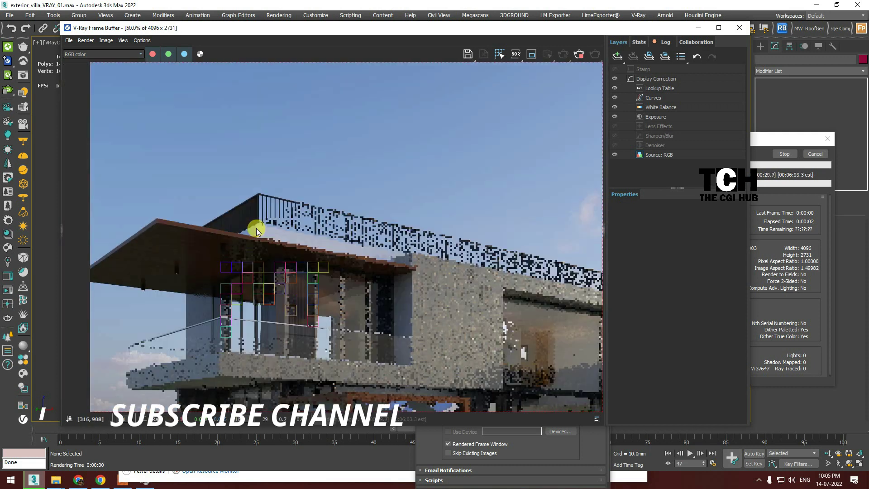
{"action": "scroll", "coordinate": [340, 243], "scroll_direction": "down", "scroll_amount": 1}
{"action": "scroll", "coordinate": [341, 242], "scroll_direction": "down", "scroll_amount": 1}
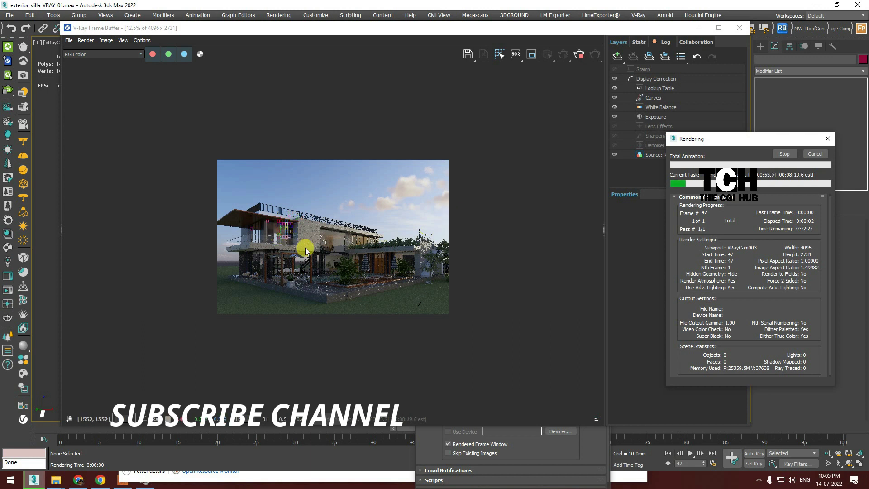
Reopen Task Manager showing the RTX 2080 at 20% and CPU at 100%
{"action": "key", "text": "ctrl+shift+Escape"}
{"action": "left_click", "coordinate": [181, 258]}
{"action": "left_click", "coordinate": [344, 390]}
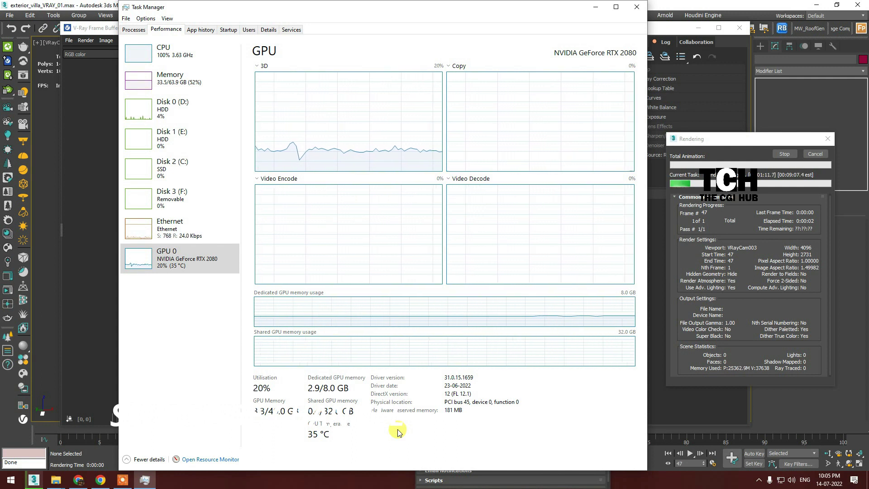
Review CPU at 100%, memory at 32.6 of 64 GB, then the Processes list
{"action": "left_click", "coordinate": [161, 52]}
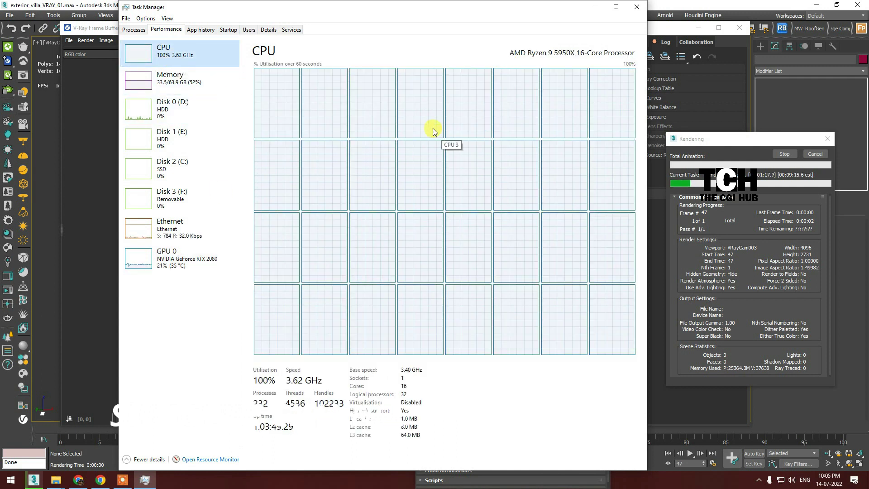
{"action": "left_click", "coordinate": [163, 79]}
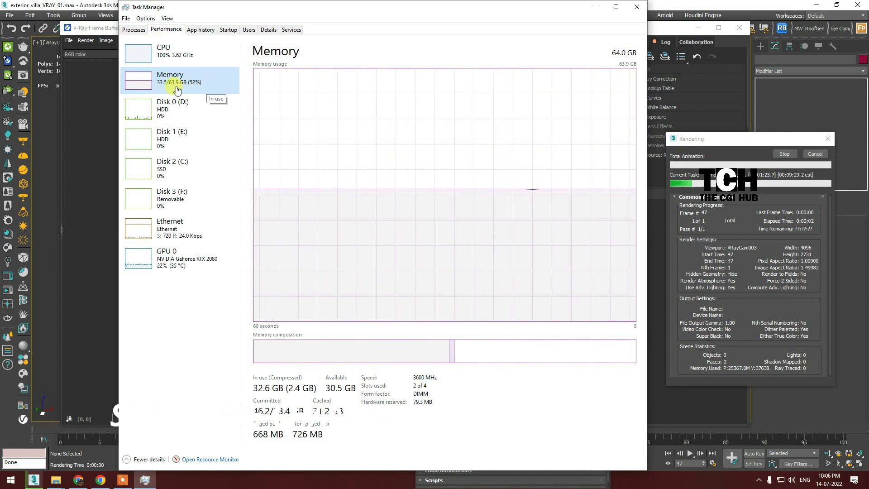
{"action": "left_click", "coordinate": [134, 30]}
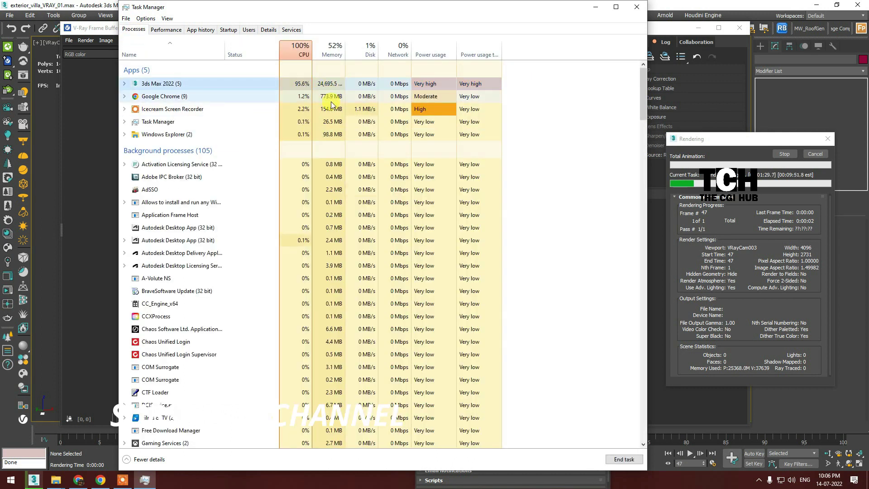
{"action": "key", "text": "alt+F4"}
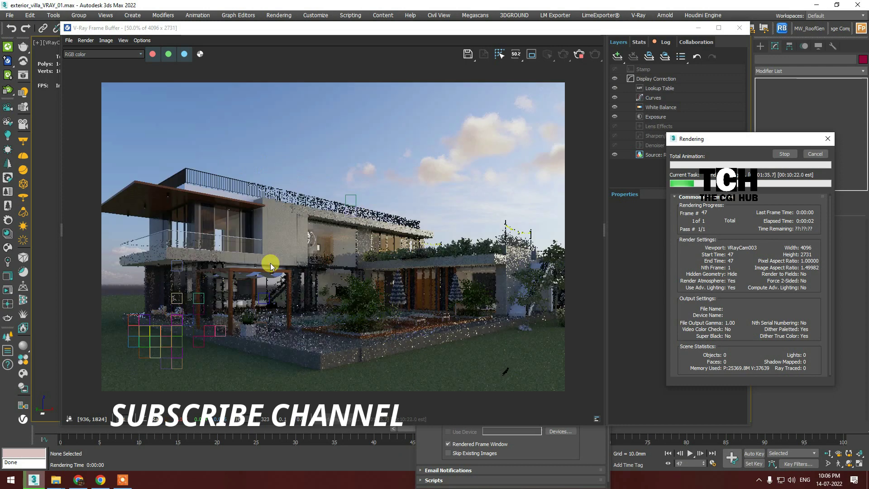
{"action": "scroll", "coordinate": [371, 238], "scroll_direction": "up", "scroll_amount": 4}
{"action": "double_click", "coordinate": [453, 27]}
{"action": "scroll", "coordinate": [506, 181], "scroll_direction": "down", "scroll_amount": 2}
{"action": "scroll", "coordinate": [433, 176], "scroll_direction": "down", "scroll_amount": 2}
{"action": "scroll", "coordinate": [414, 269], "scroll_direction": "up", "scroll_amount": 3}
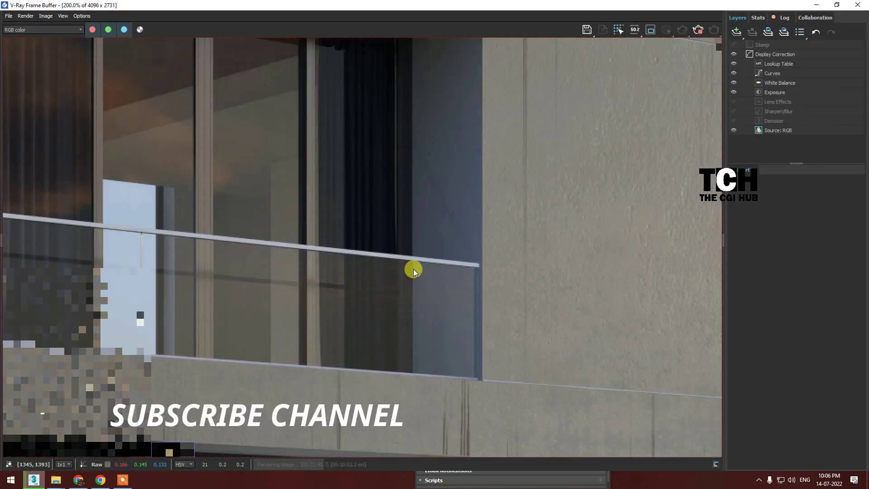
{"action": "scroll", "coordinate": [355, 247], "scroll_direction": "down", "scroll_amount": 3}
{"action": "scroll", "coordinate": [355, 246], "scroll_direction": "up", "scroll_amount": 4}
{"action": "scroll", "coordinate": [370, 215], "scroll_direction": "down", "scroll_amount": 4}
{"action": "scroll", "coordinate": [371, 216], "scroll_direction": "up", "scroll_amount": 3}
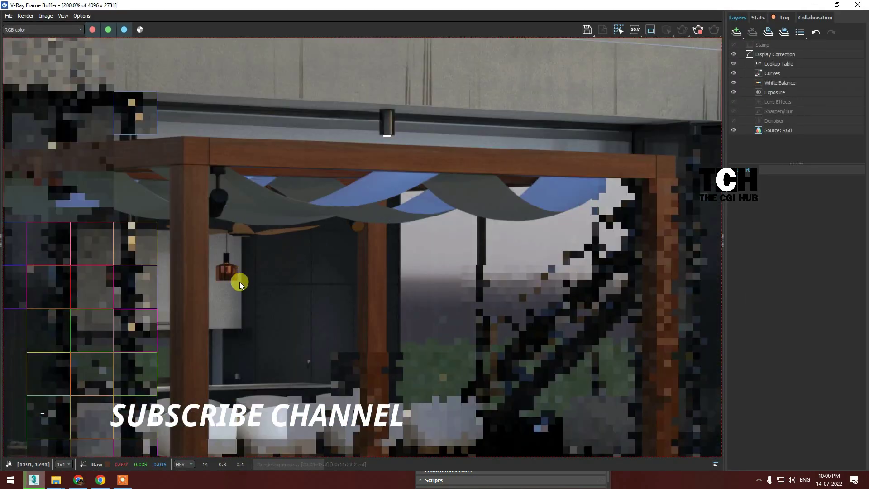
{"action": "scroll", "coordinate": [240, 282], "scroll_direction": "up", "scroll_amount": 3}
{"action": "scroll", "coordinate": [278, 189], "scroll_direction": "down", "scroll_amount": 5}
{"action": "scroll", "coordinate": [298, 143], "scroll_direction": "up", "scroll_amount": 3}
{"action": "scroll", "coordinate": [291, 178], "scroll_direction": "down", "scroll_amount": 1}
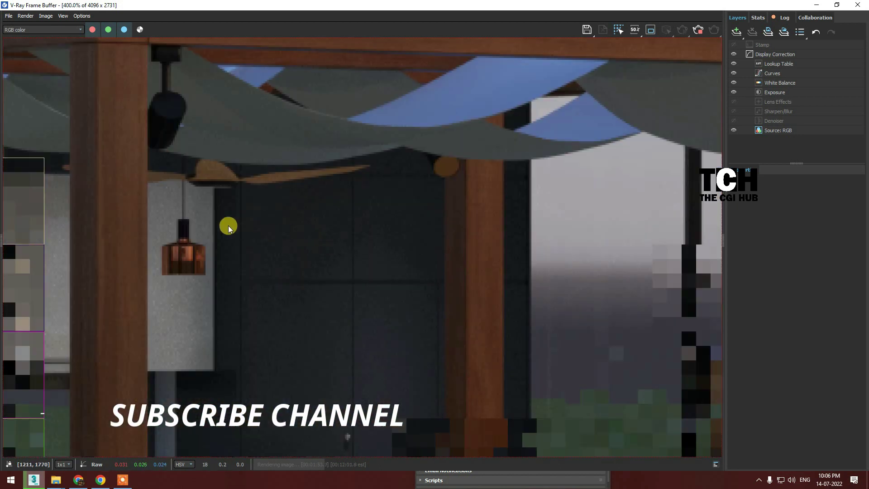
{"action": "scroll", "coordinate": [227, 227], "scroll_direction": "down", "scroll_amount": 1}
{"action": "scroll", "coordinate": [287, 287], "scroll_direction": "down", "scroll_amount": 1}
{"action": "scroll", "coordinate": [361, 225], "scroll_direction": "up", "scroll_amount": 3}
{"action": "scroll", "coordinate": [641, 91], "scroll_direction": "down", "scroll_amount": 2}
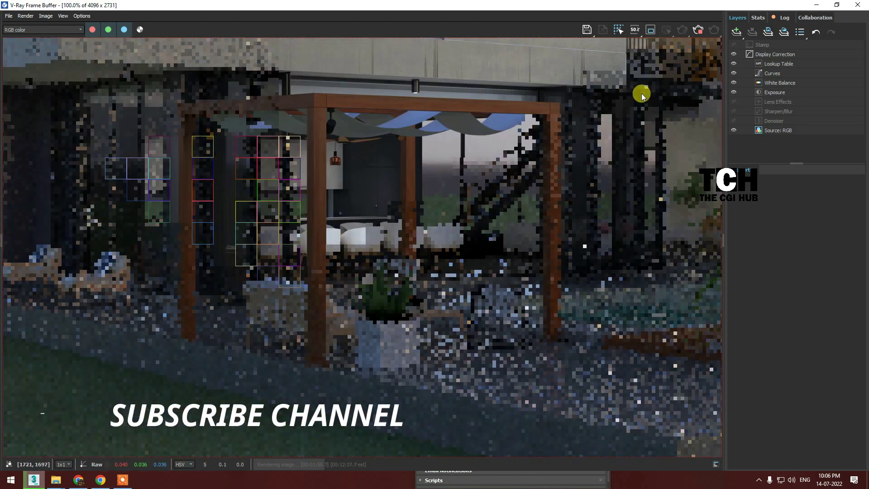
{"action": "scroll", "coordinate": [398, 233], "scroll_direction": "down", "scroll_amount": 1}
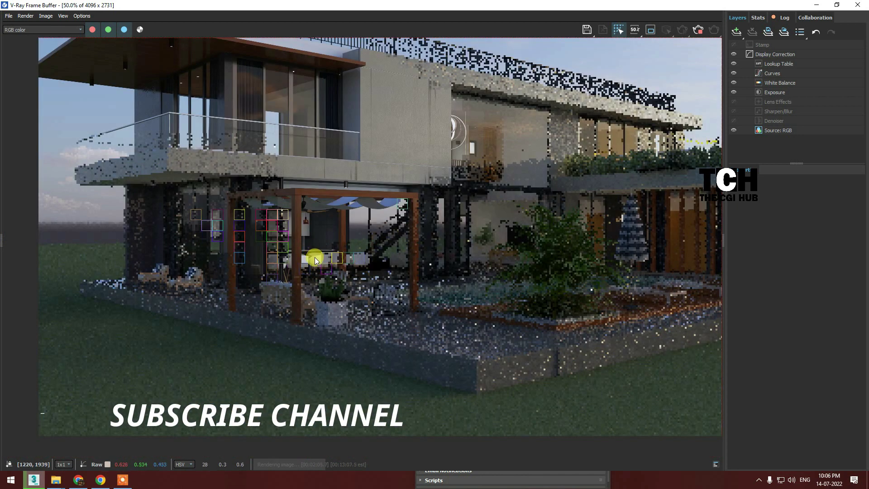
{"action": "left_click", "coordinate": [837, 5]}
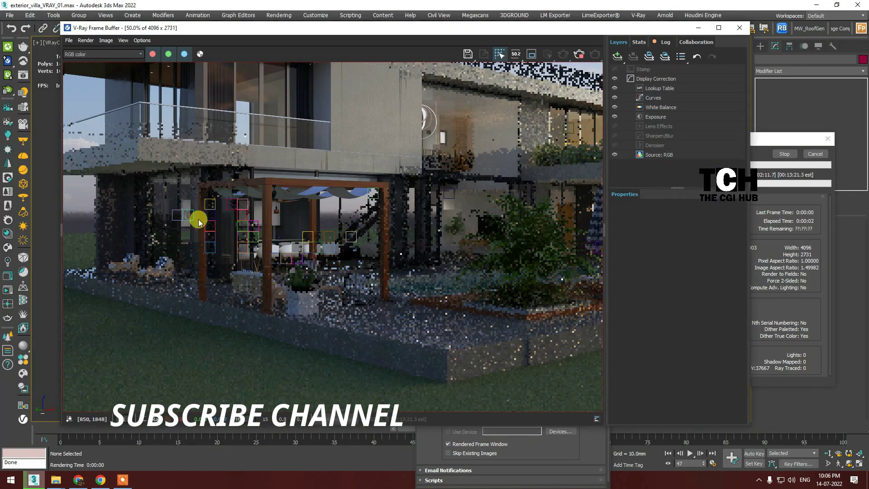
{"action": "left_click_drag", "start_coordinate": [199, 222], "coordinate": [287, 246]}
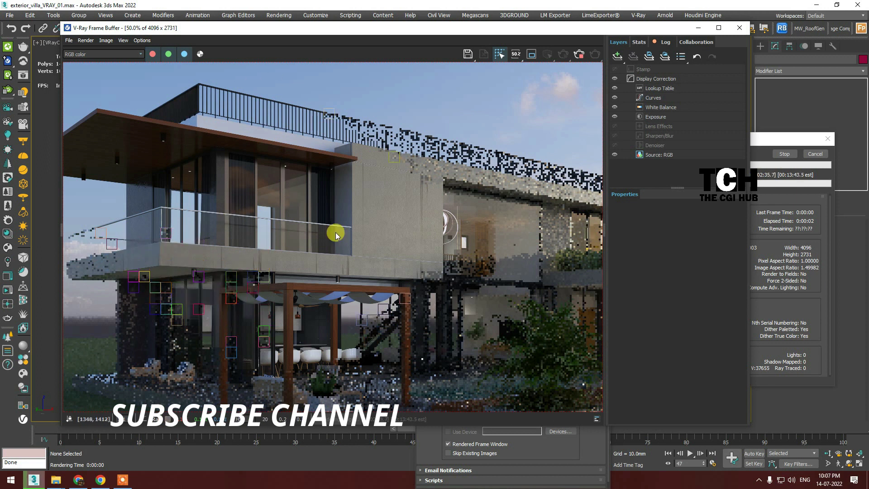
{"action": "scroll", "coordinate": [282, 225], "scroll_direction": "down", "scroll_amount": 1}
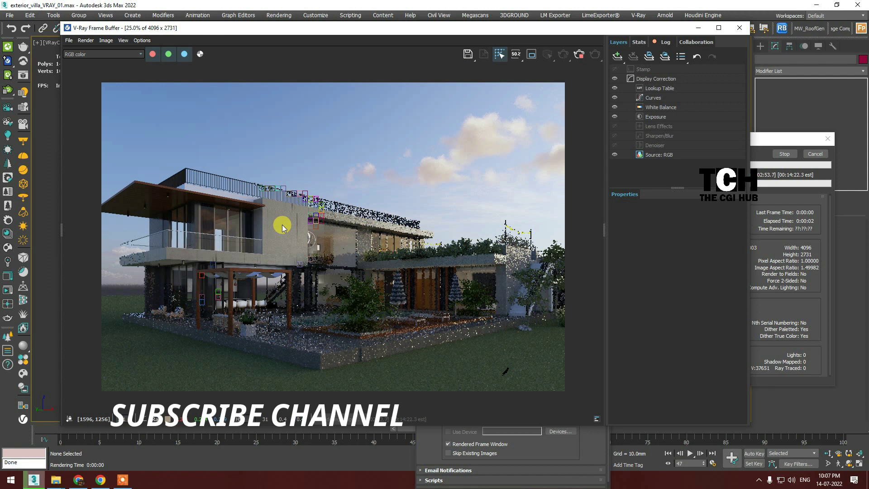
{"action": "scroll", "coordinate": [245, 310], "scroll_direction": "up", "scroll_amount": 1}
{"action": "scroll", "coordinate": [257, 282], "scroll_direction": "up", "scroll_amount": 2}
{"action": "scroll", "coordinate": [262, 279], "scroll_direction": "down", "scroll_amount": 1}
{"action": "scroll", "coordinate": [262, 281], "scroll_direction": "down", "scroll_amount": 1}
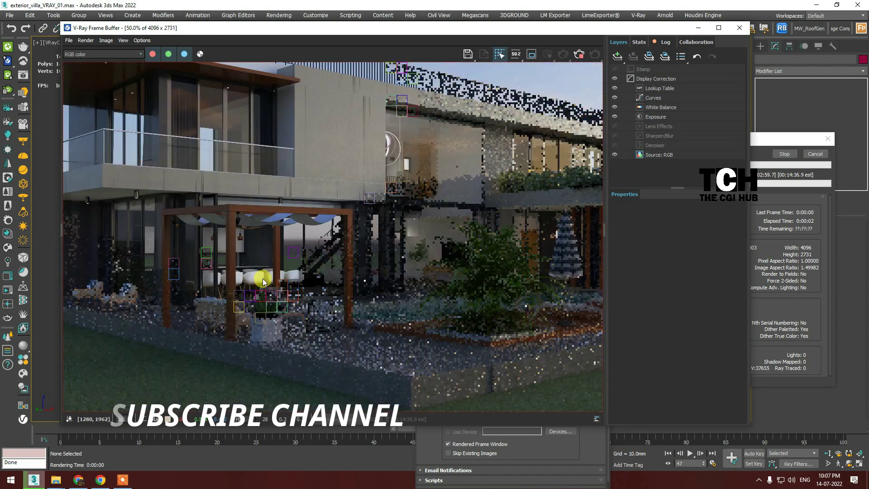
{"action": "scroll", "coordinate": [263, 278], "scroll_direction": "down", "scroll_amount": 1}
{"action": "scroll", "coordinate": [311, 223], "scroll_direction": "up", "scroll_amount": 1}
{"action": "scroll", "coordinate": [335, 253], "scroll_direction": "up", "scroll_amount": 2}
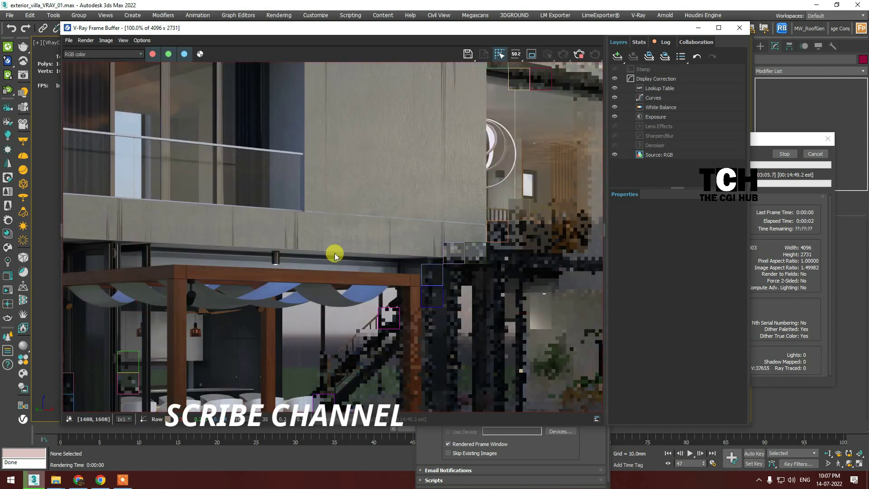
{"action": "scroll", "coordinate": [335, 254], "scroll_direction": "down", "scroll_amount": 2}
{"action": "scroll", "coordinate": [310, 212], "scroll_direction": "up", "scroll_amount": 2}
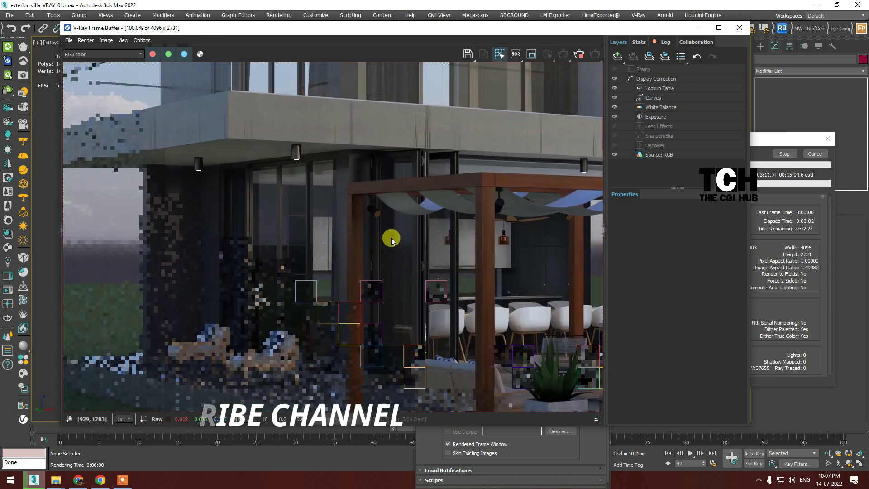
{"action": "scroll", "coordinate": [392, 238], "scroll_direction": "down", "scroll_amount": 2}
{"action": "scroll", "coordinate": [254, 254], "scroll_direction": "up", "scroll_amount": 1}
{"action": "scroll", "coordinate": [387, 281], "scroll_direction": "down", "scroll_amount": 1}
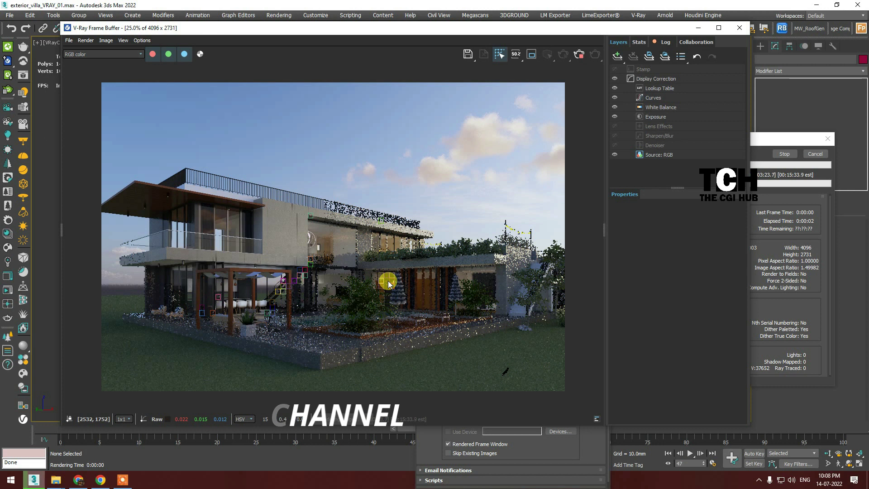